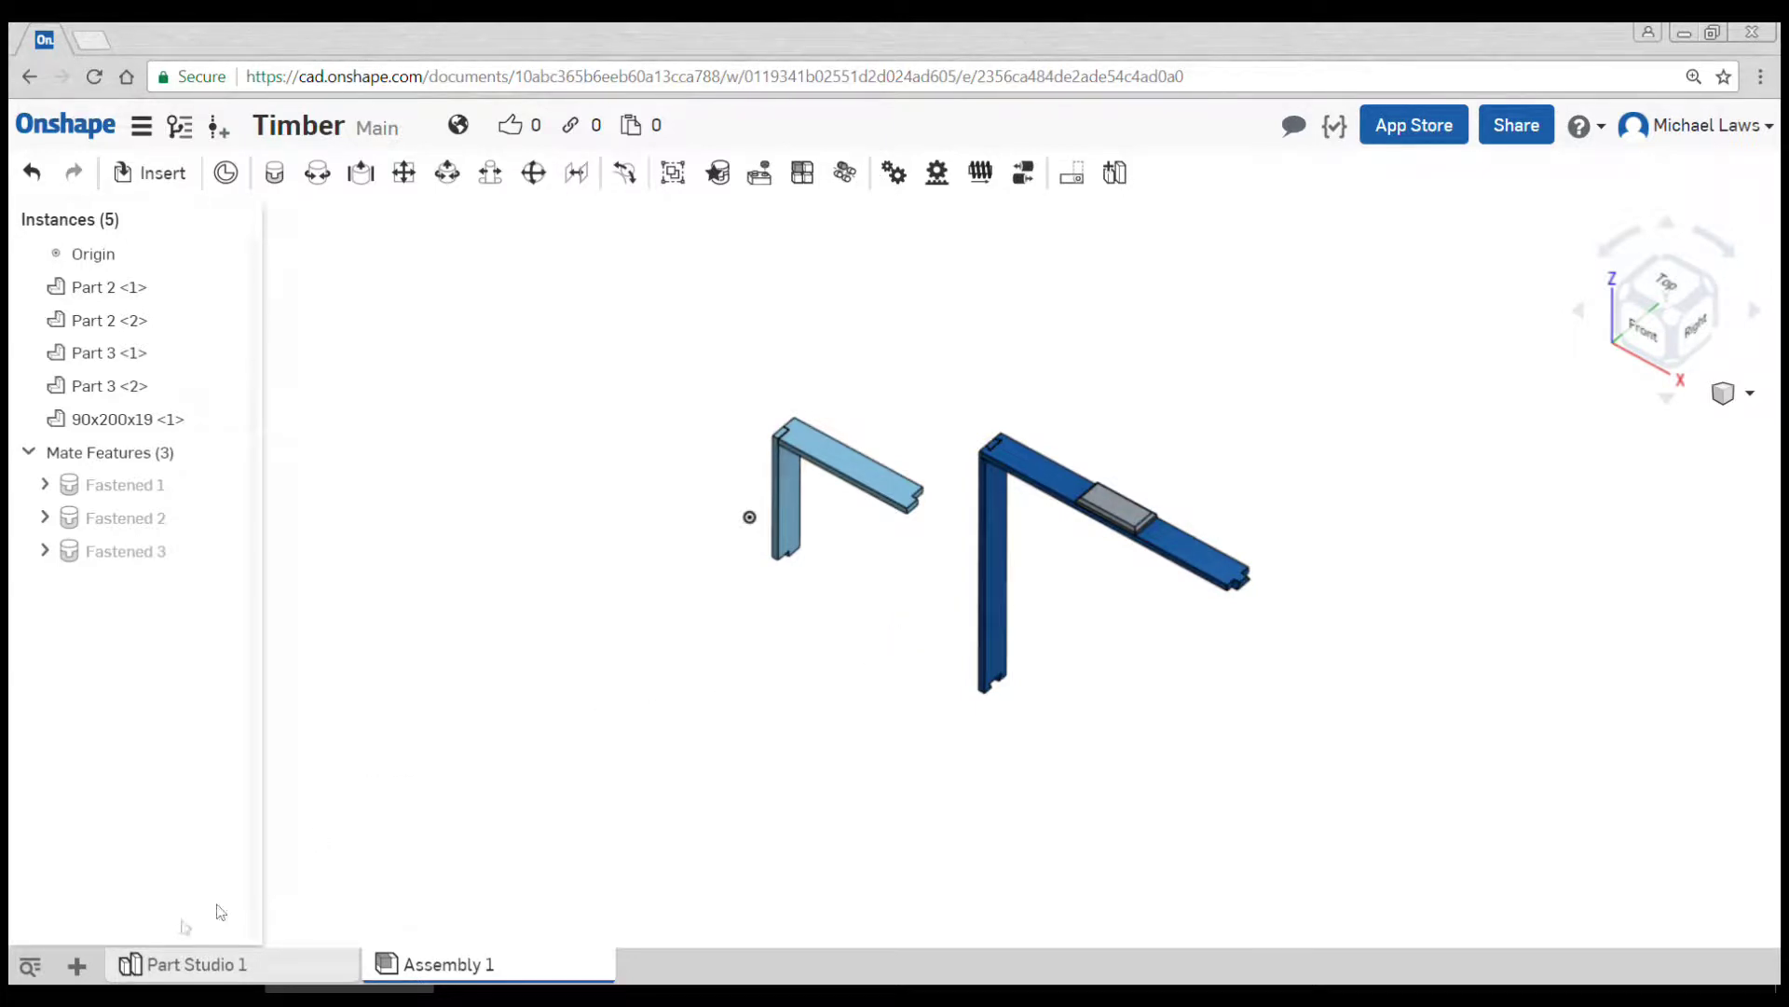
# Open the add-tab menu at the bottom of the Timber document.
pyautogui.click(78, 966)
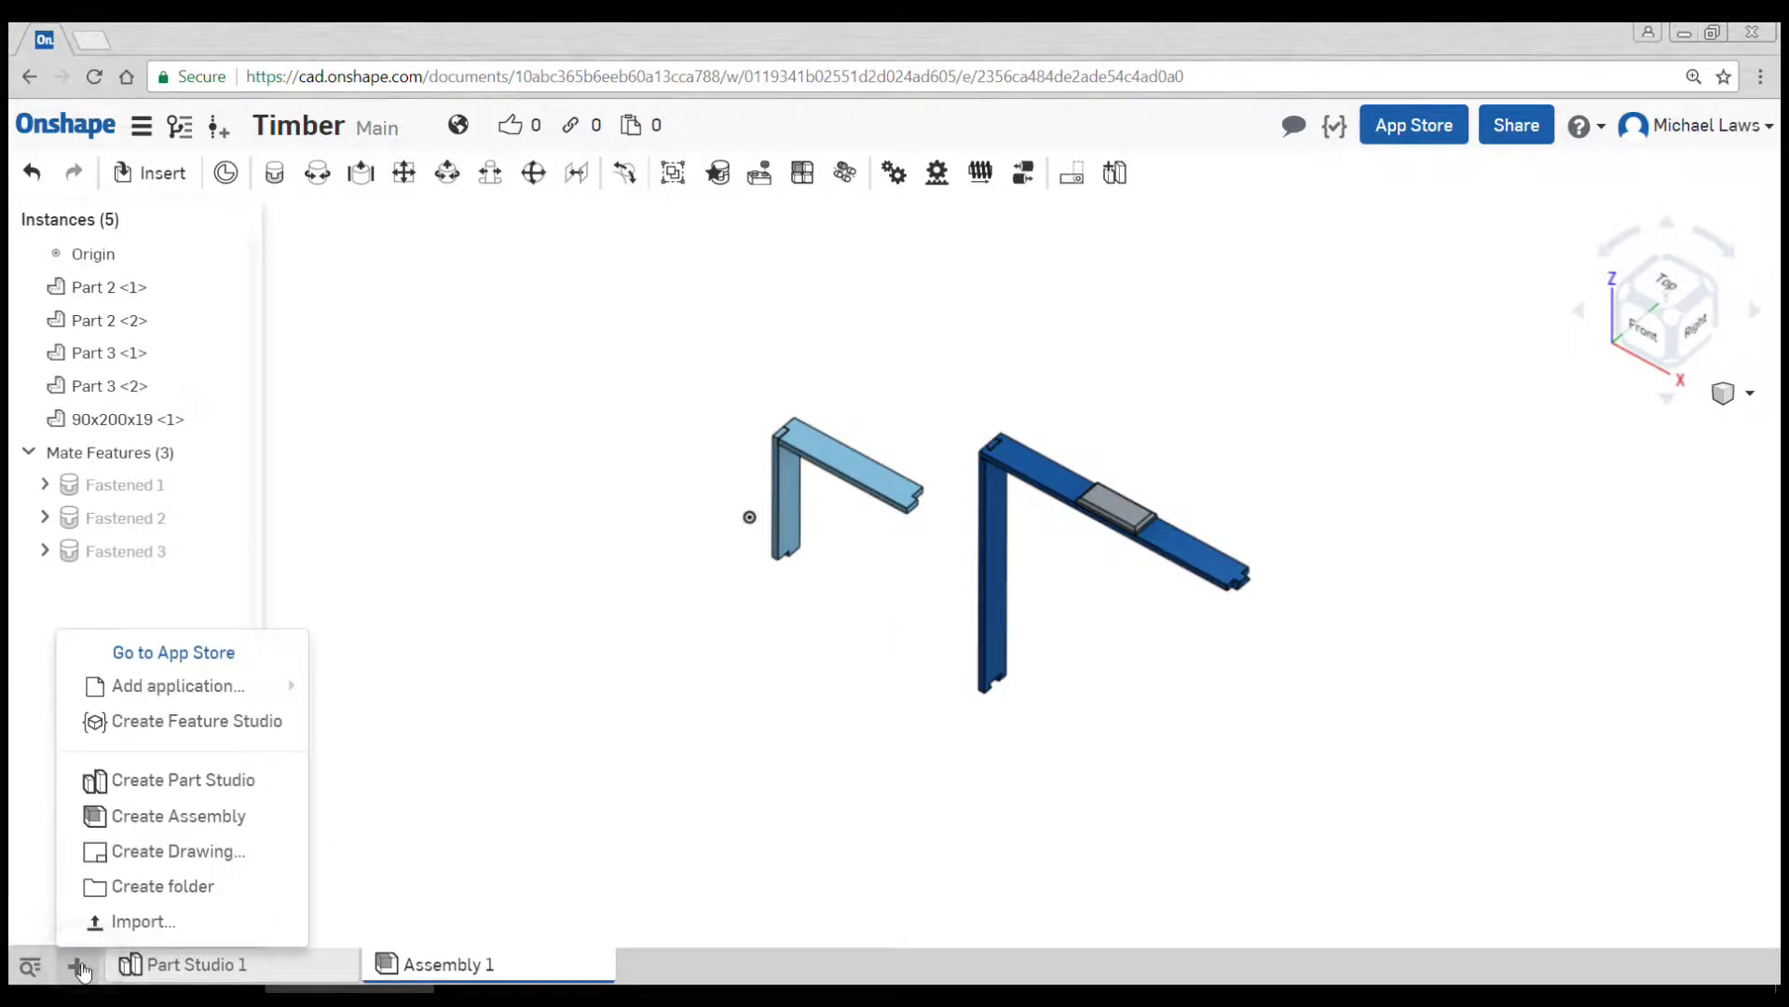
# Create a drawing from a custom template with third-angle projection and A3 sheet size.
pyautogui.click(163, 851)
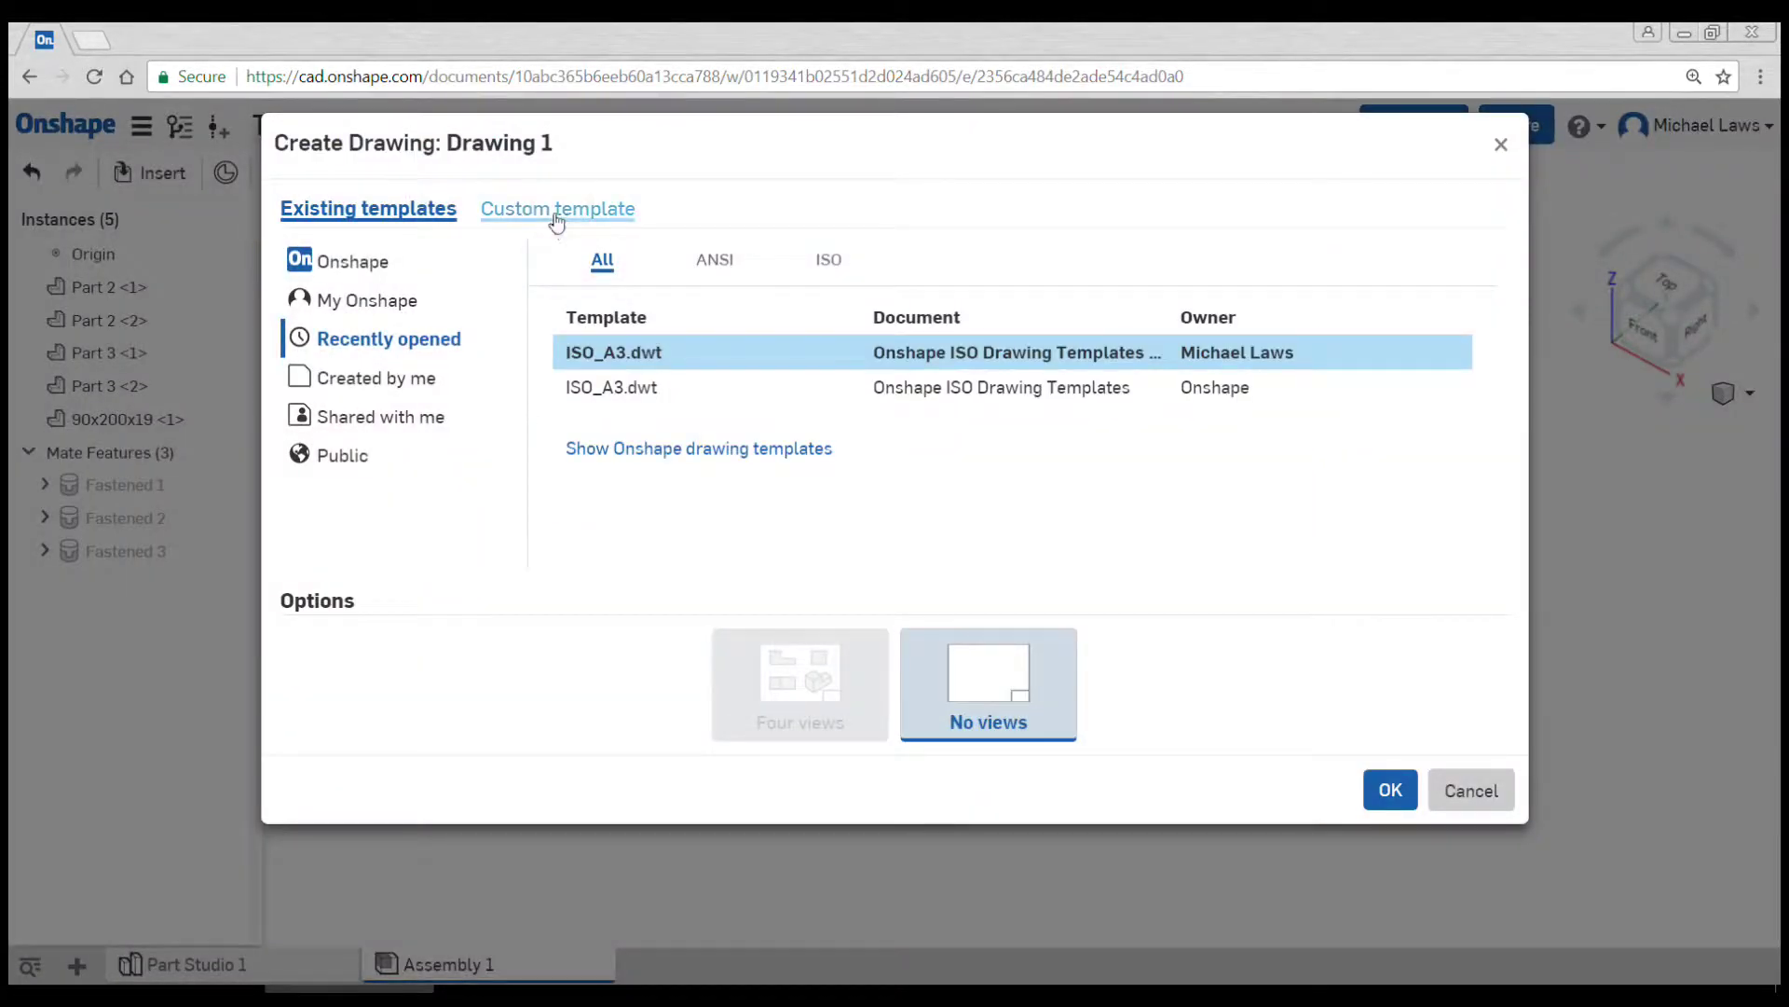
pyautogui.click(555, 210)
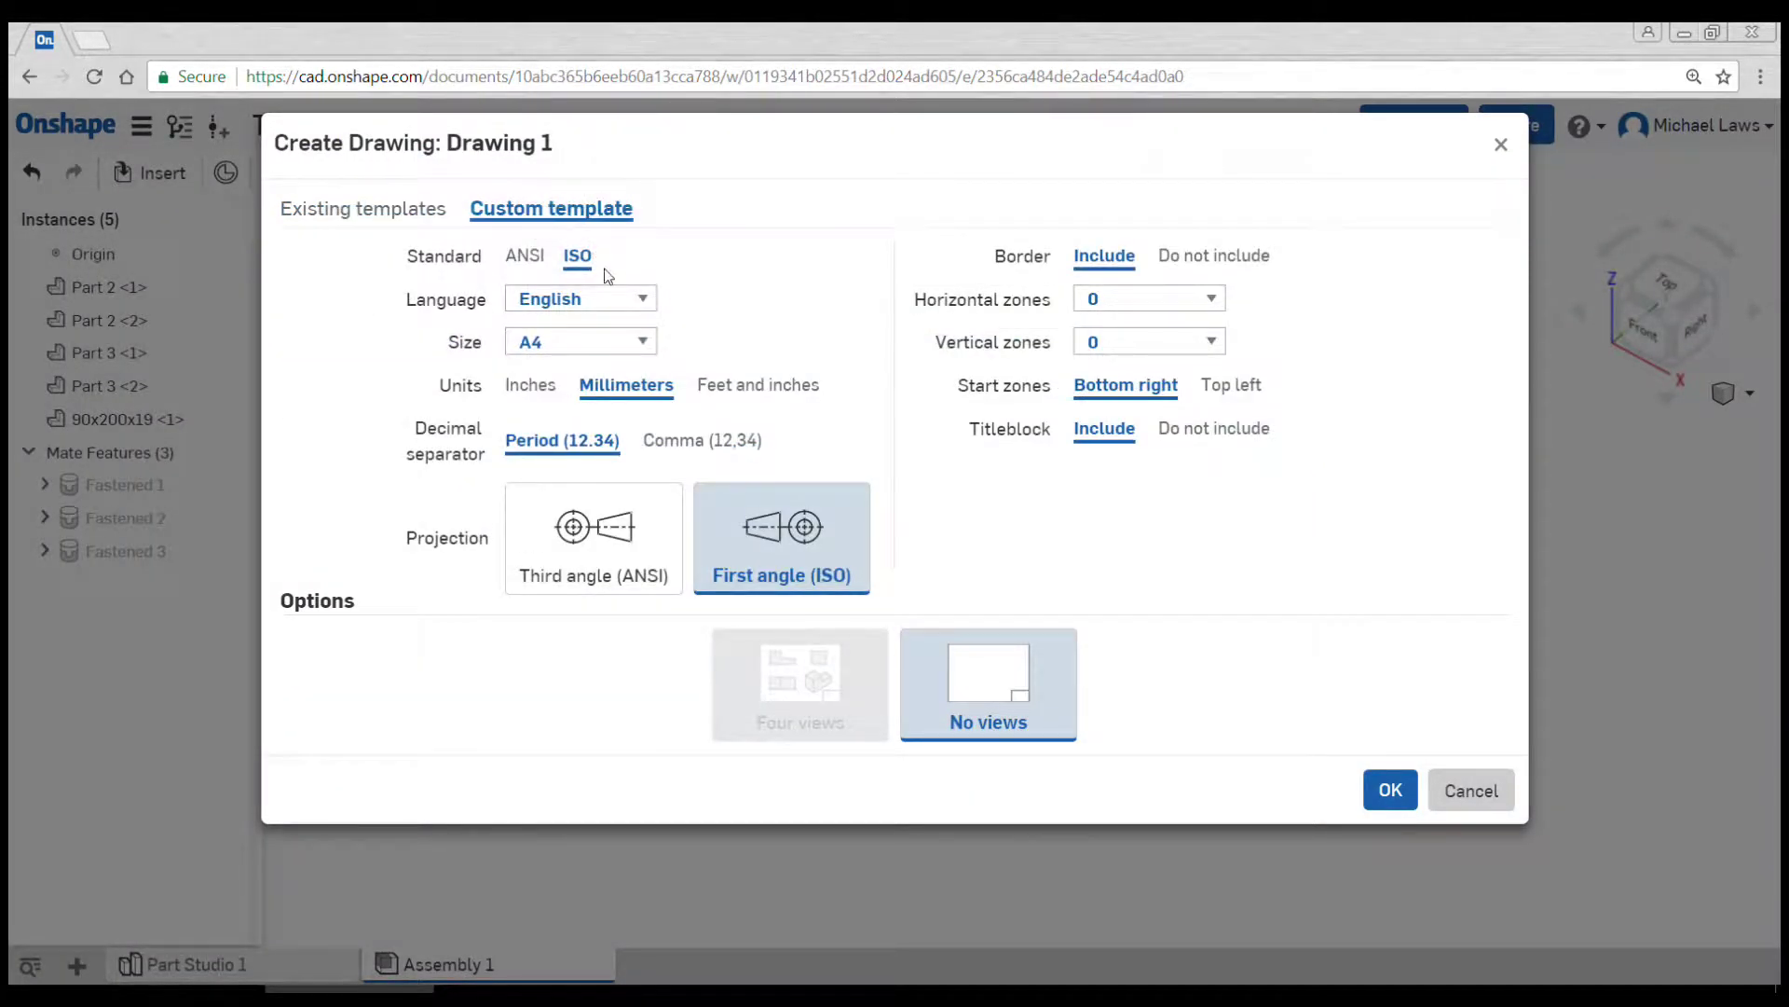
pyautogui.click(599, 542)
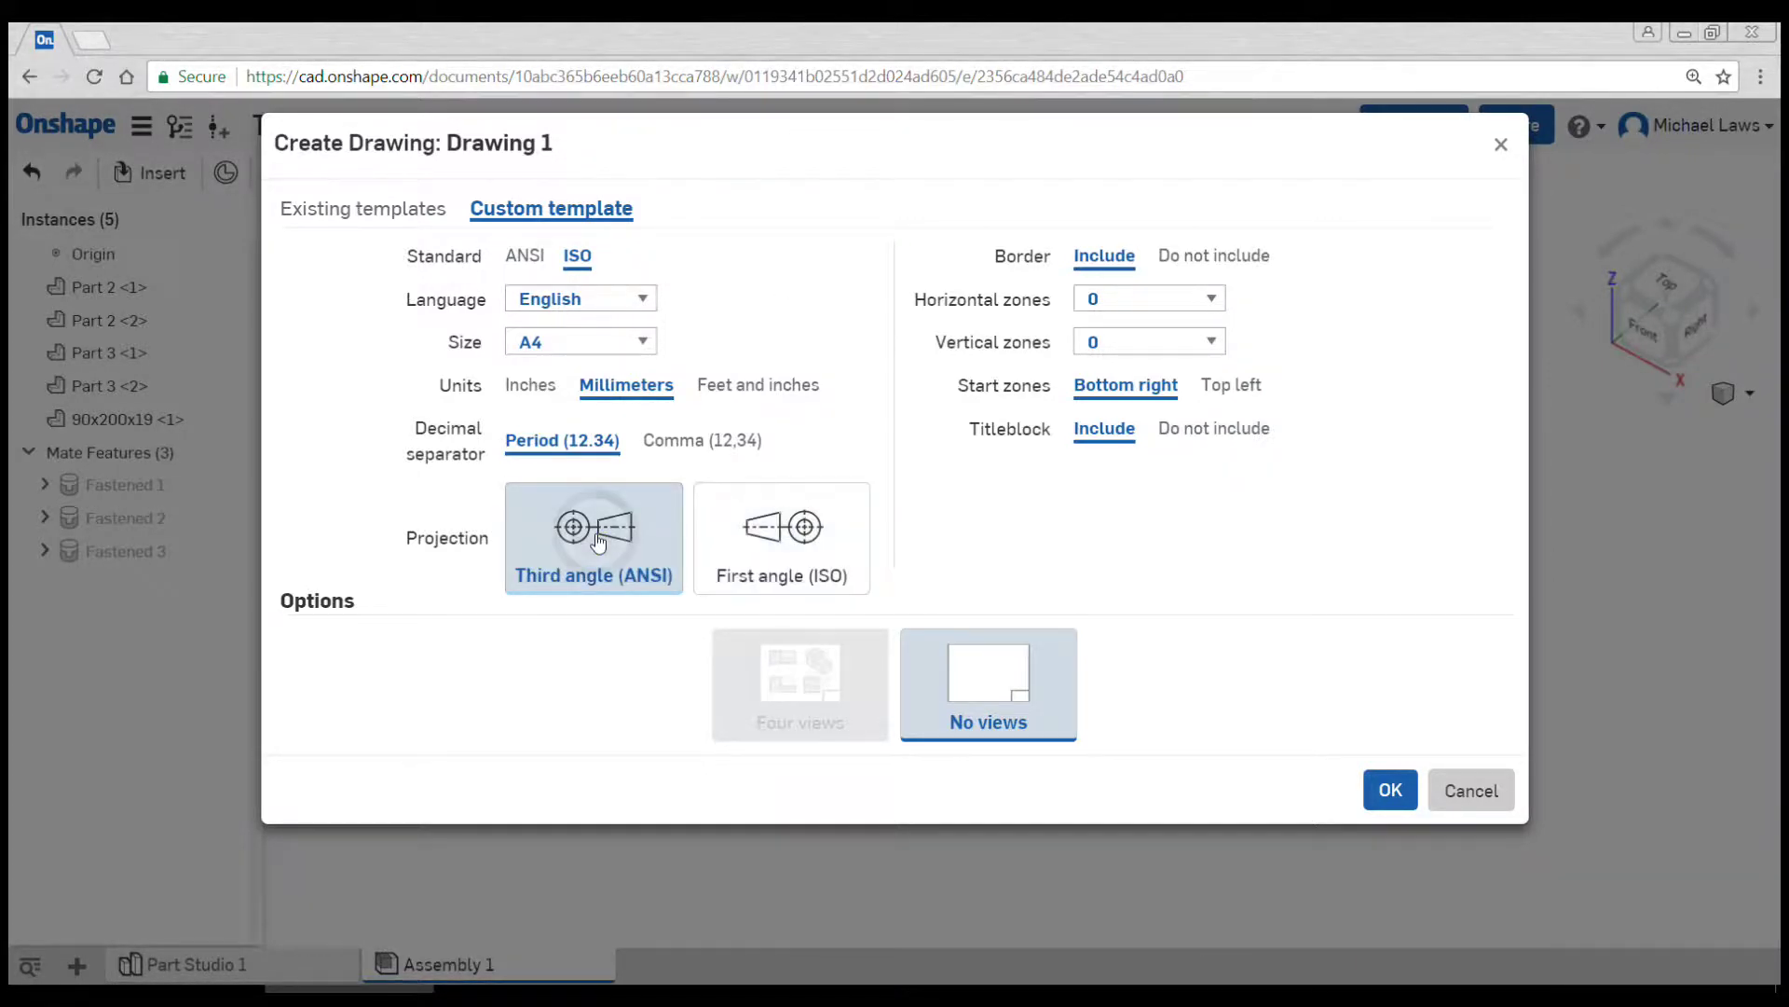
pyautogui.click(643, 343)
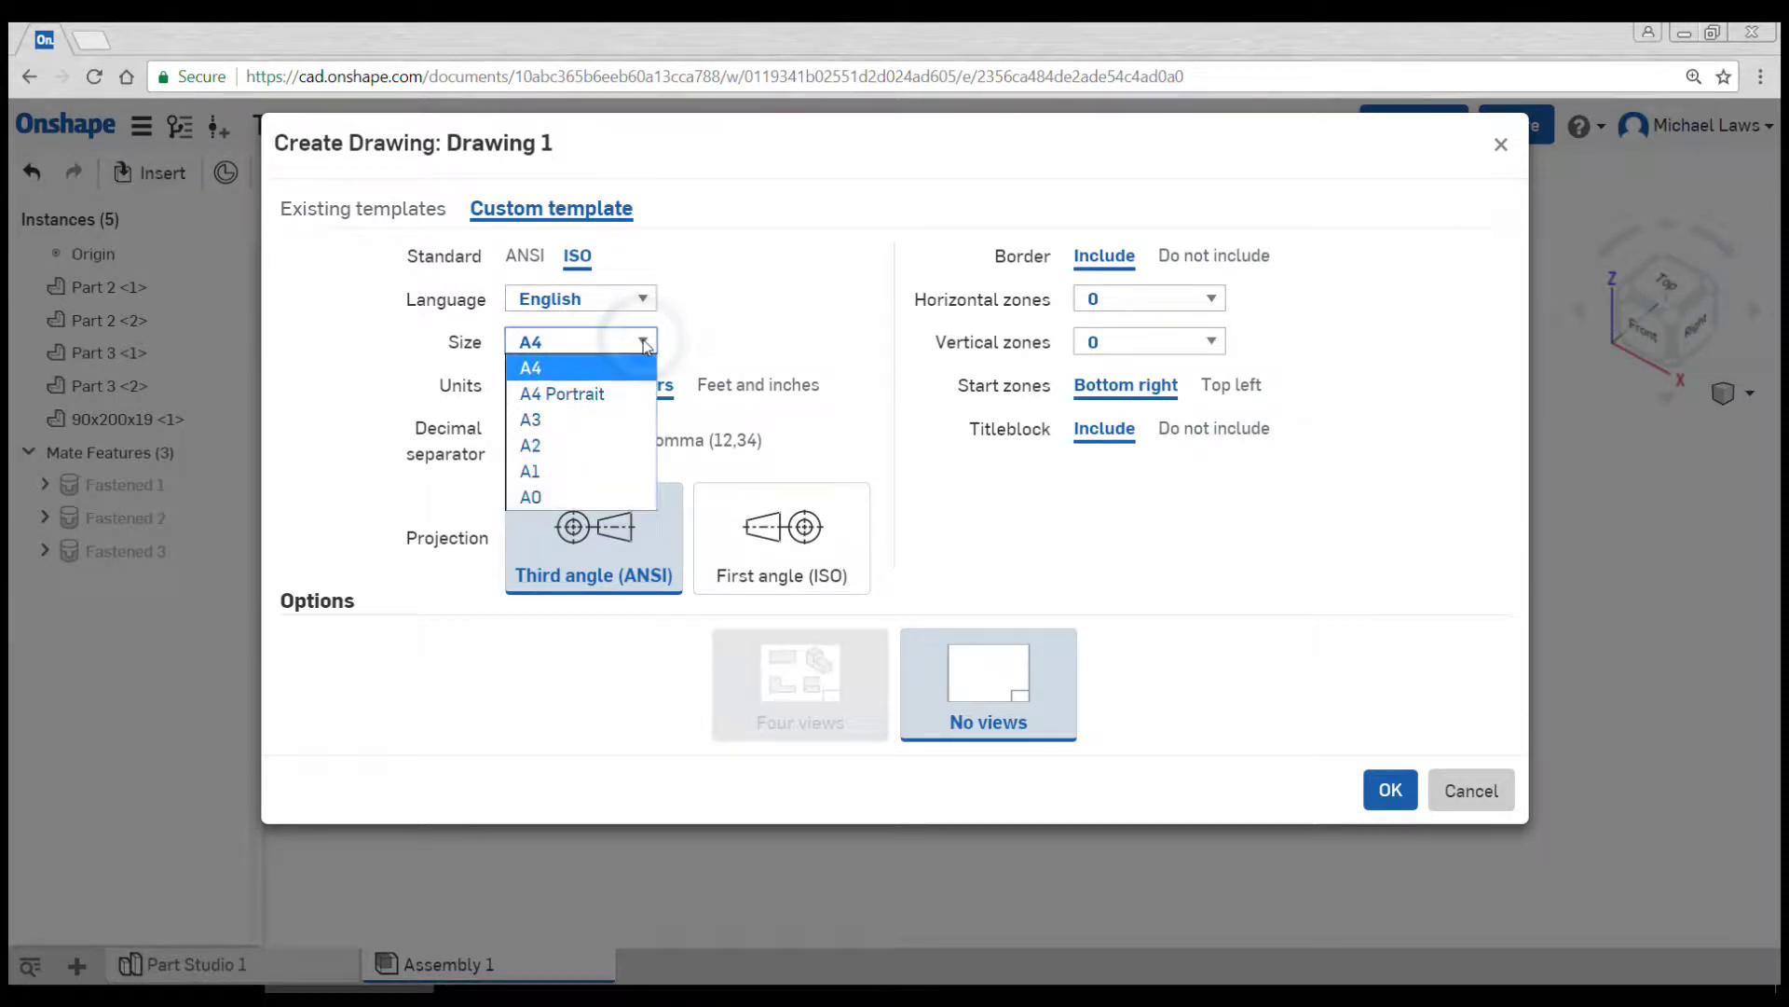
pyautogui.click(585, 421)
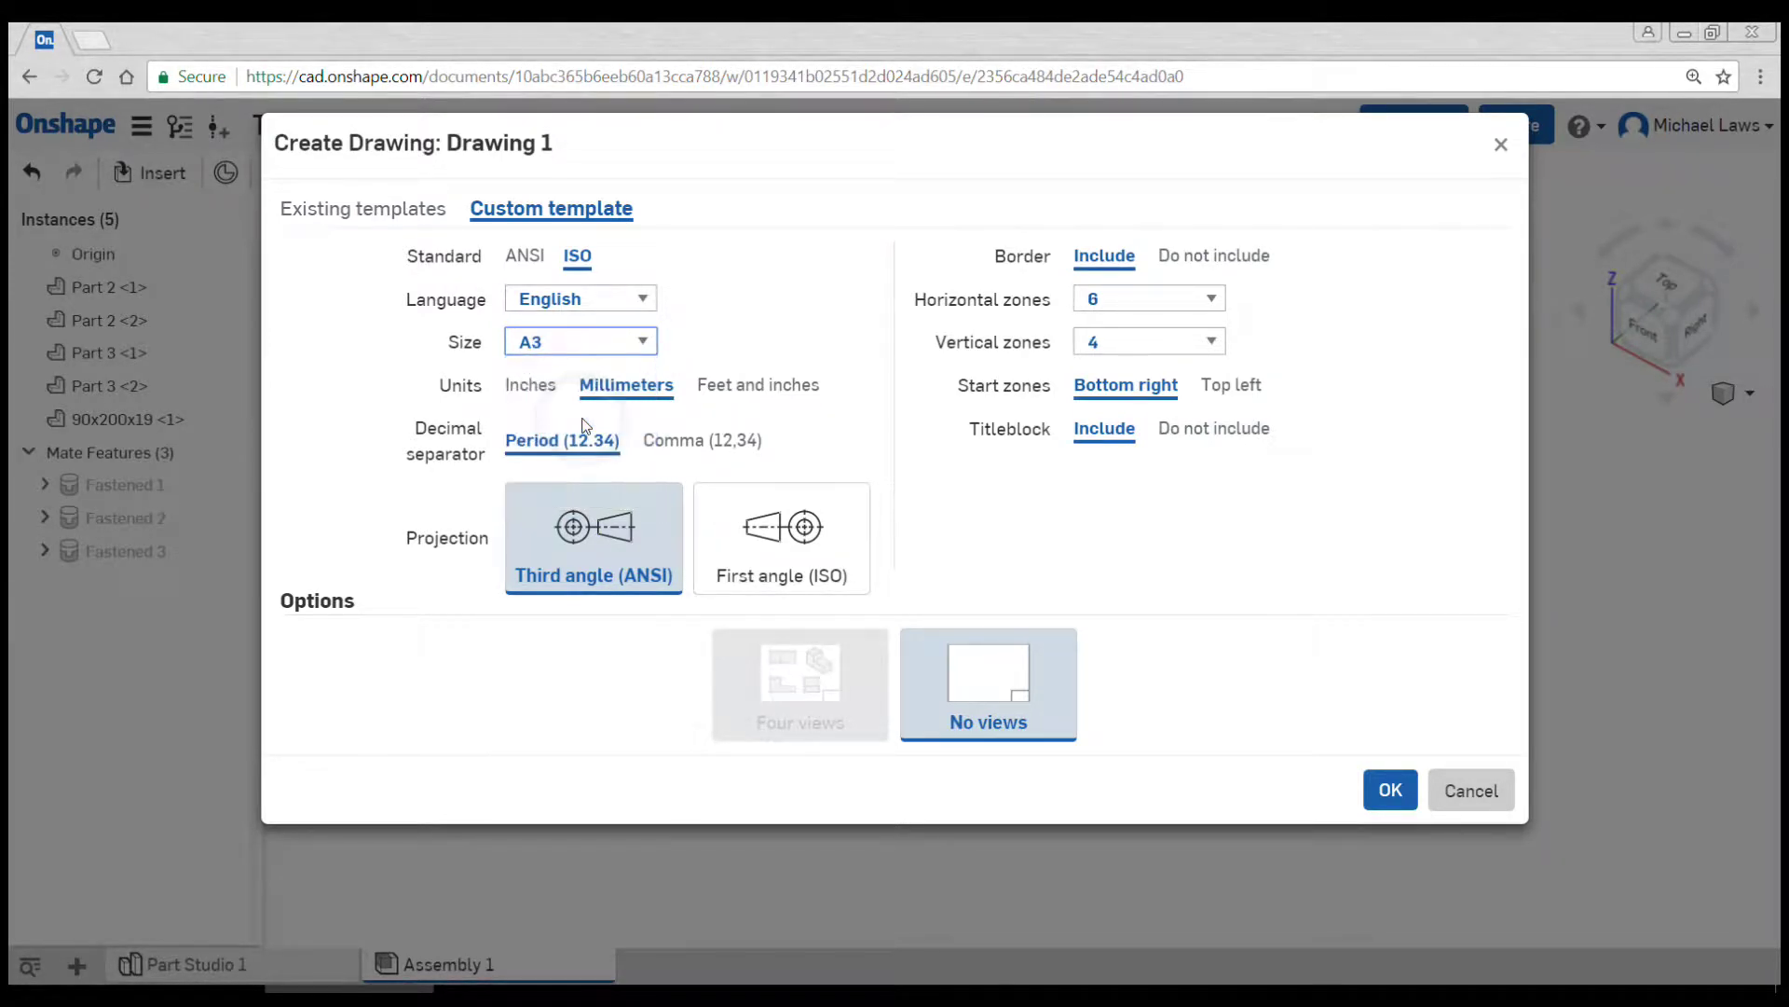
pyautogui.click(1386, 793)
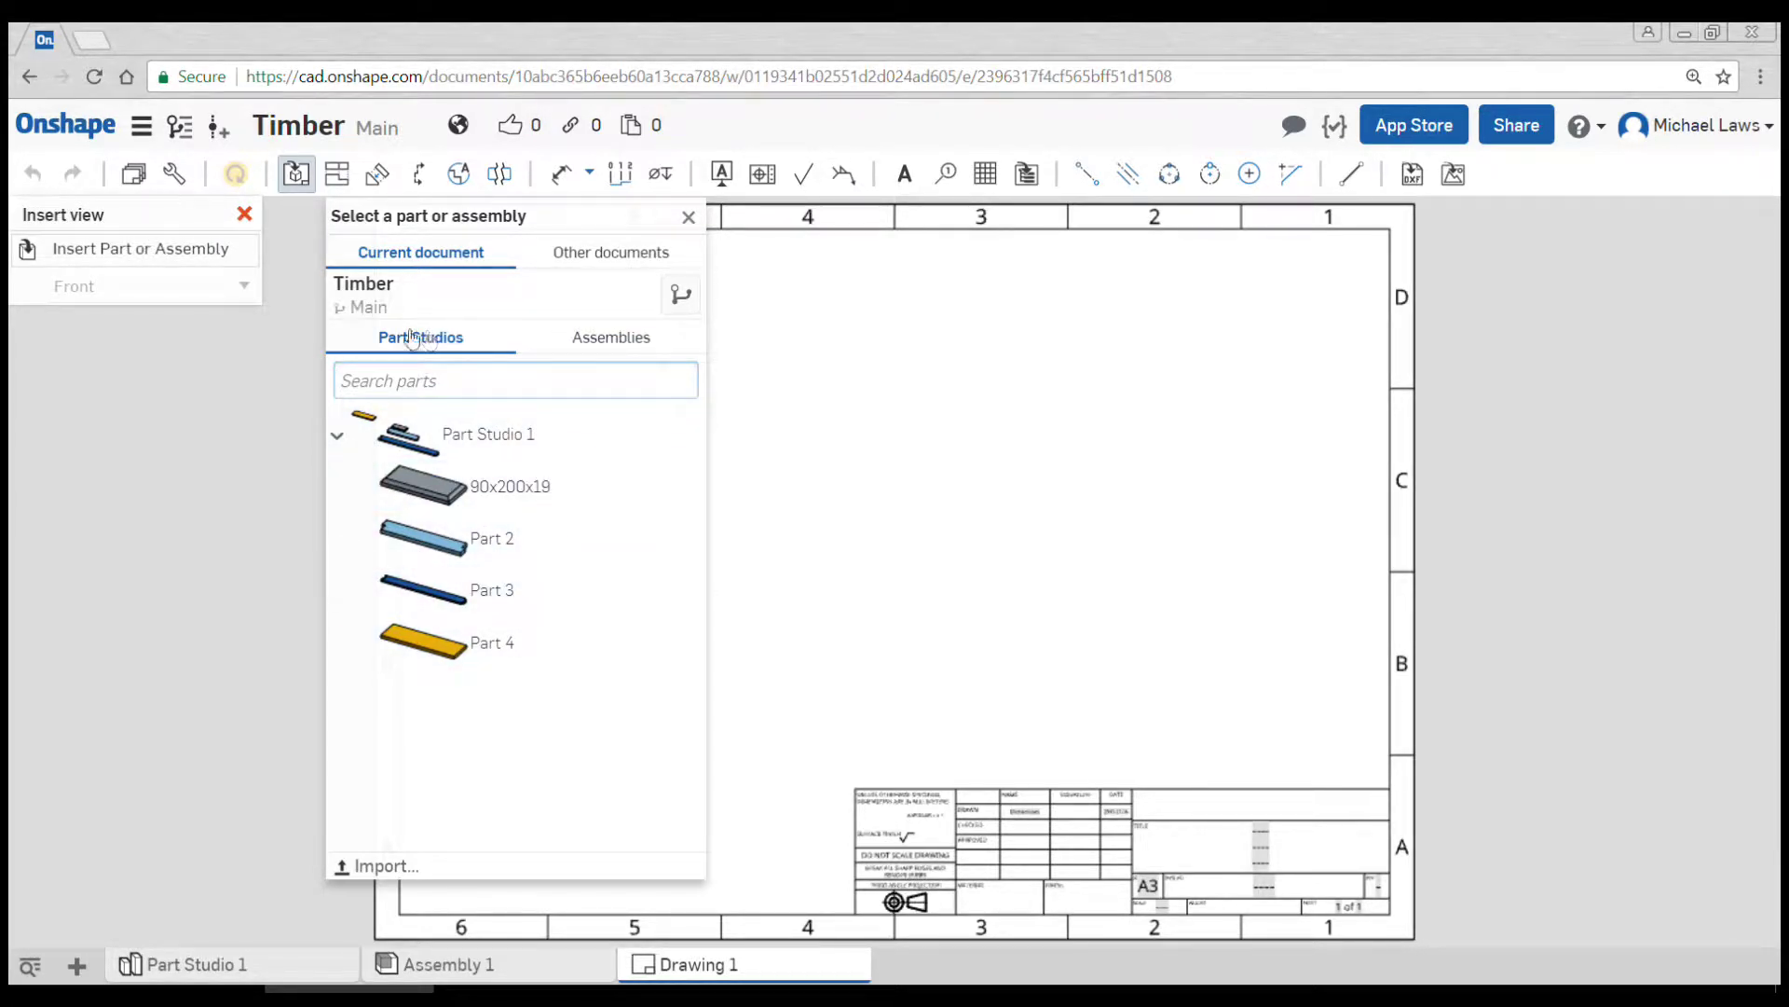
# Select Part 2 from Part Studio 1 as the drawing's part.
pyautogui.click(608, 337)
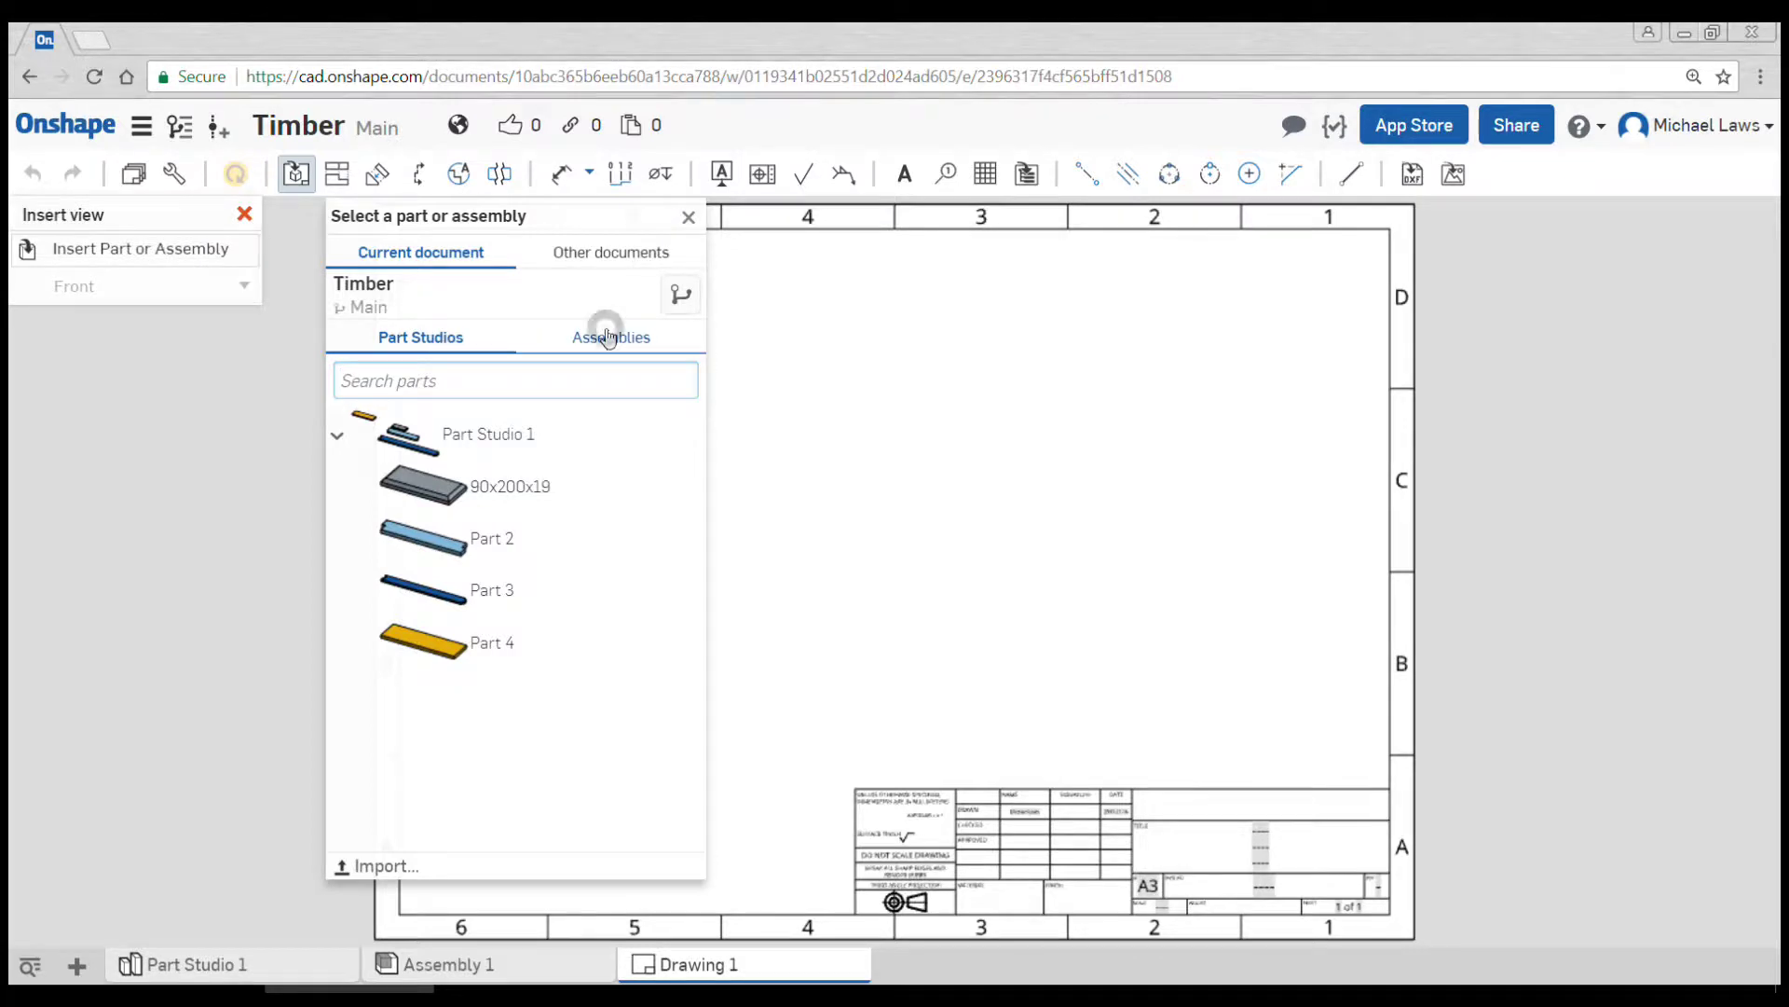
pyautogui.click(442, 337)
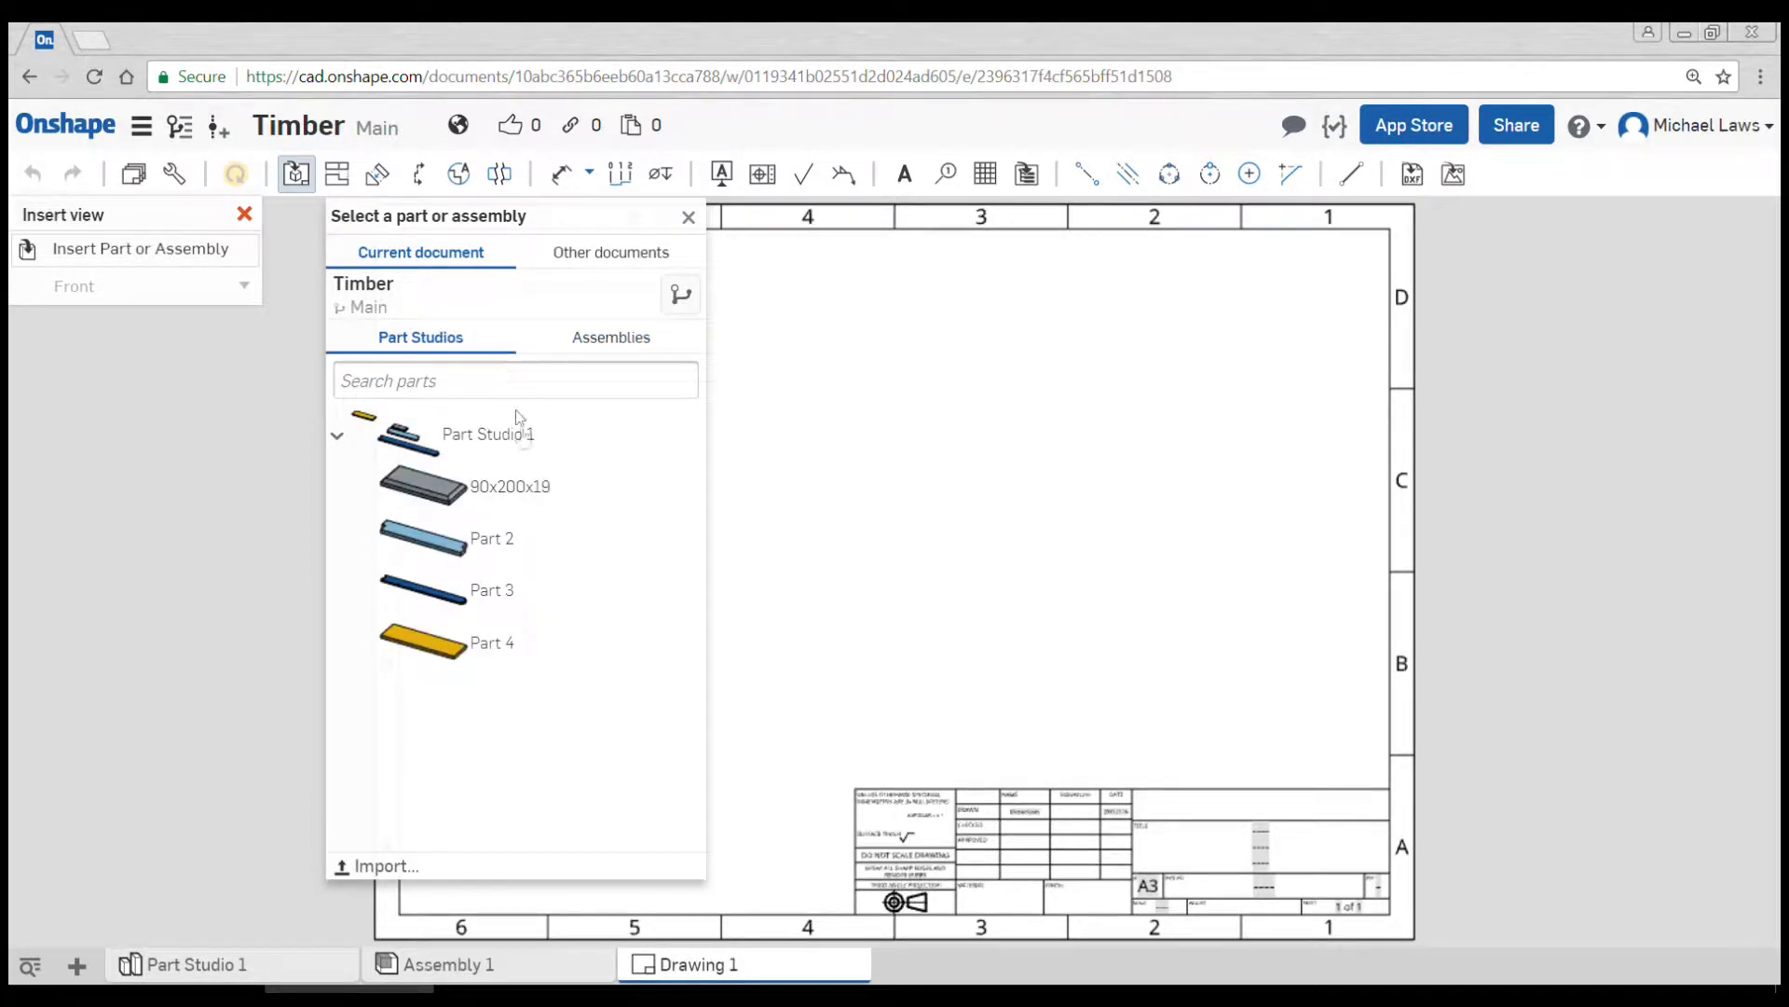
pyautogui.click(507, 535)
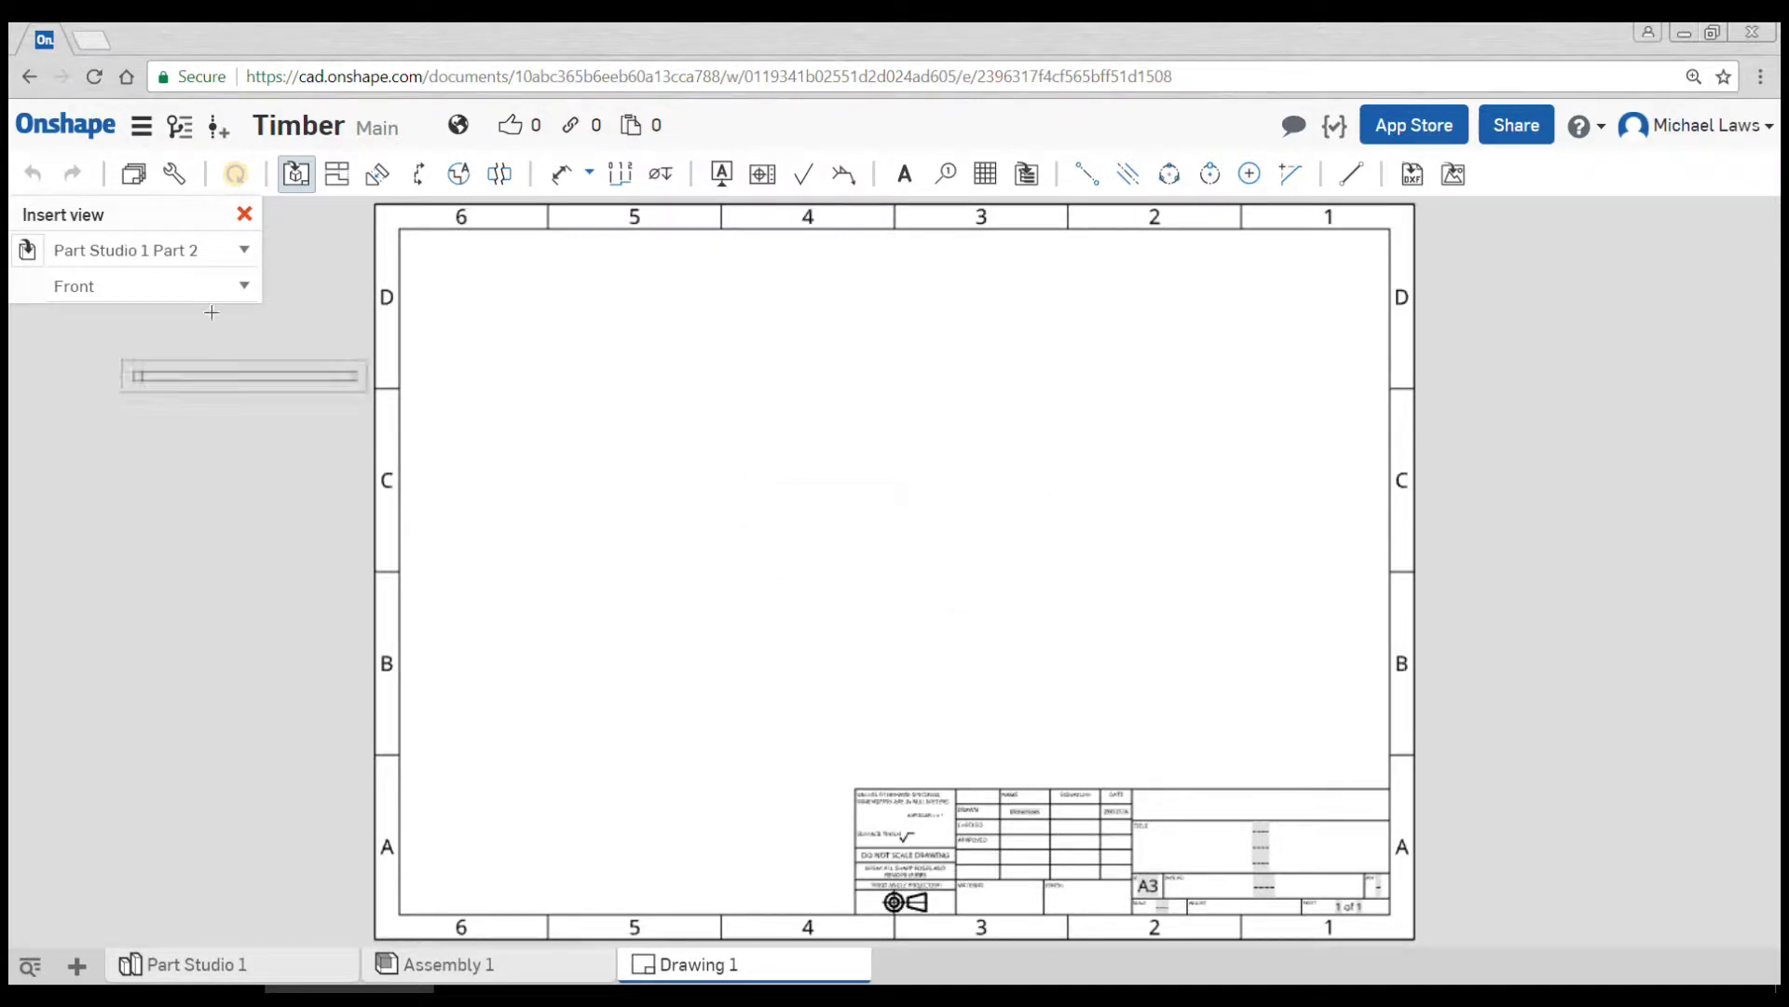
pyautogui.click(243, 282)
# Place a Top-oriented base view mid-sheet with a projected view above it.
pyautogui.click(191, 315)
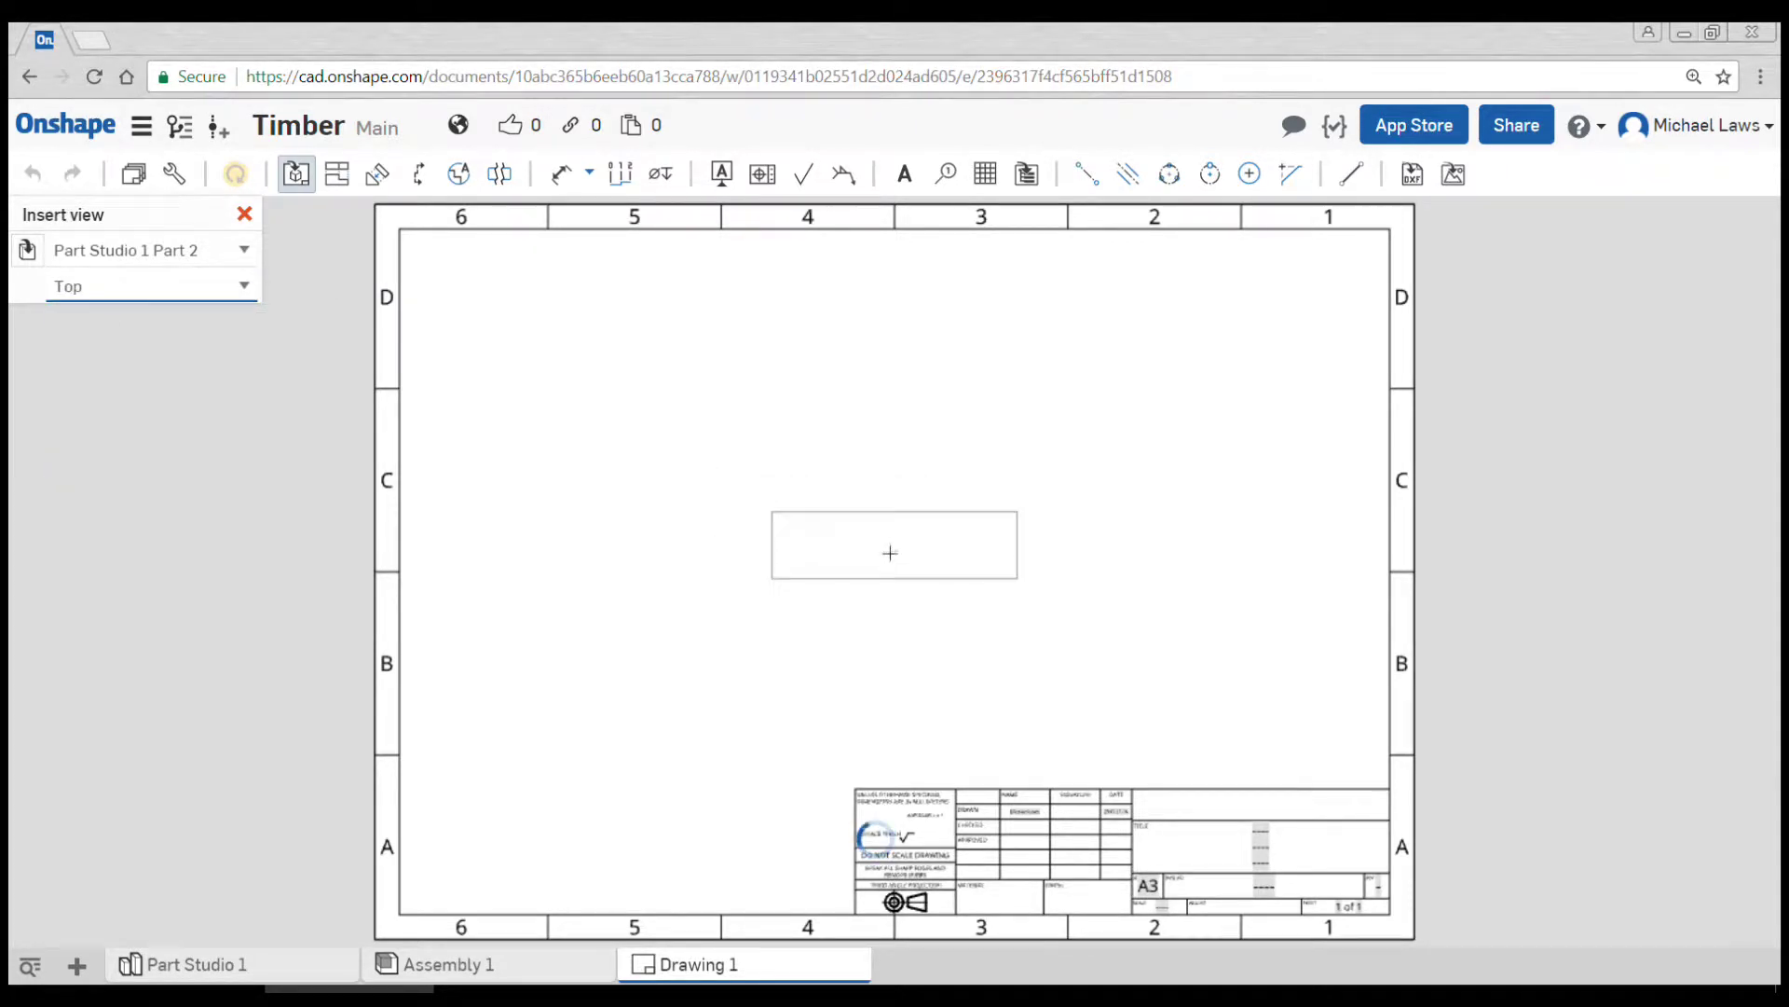
pyautogui.click(890, 555)
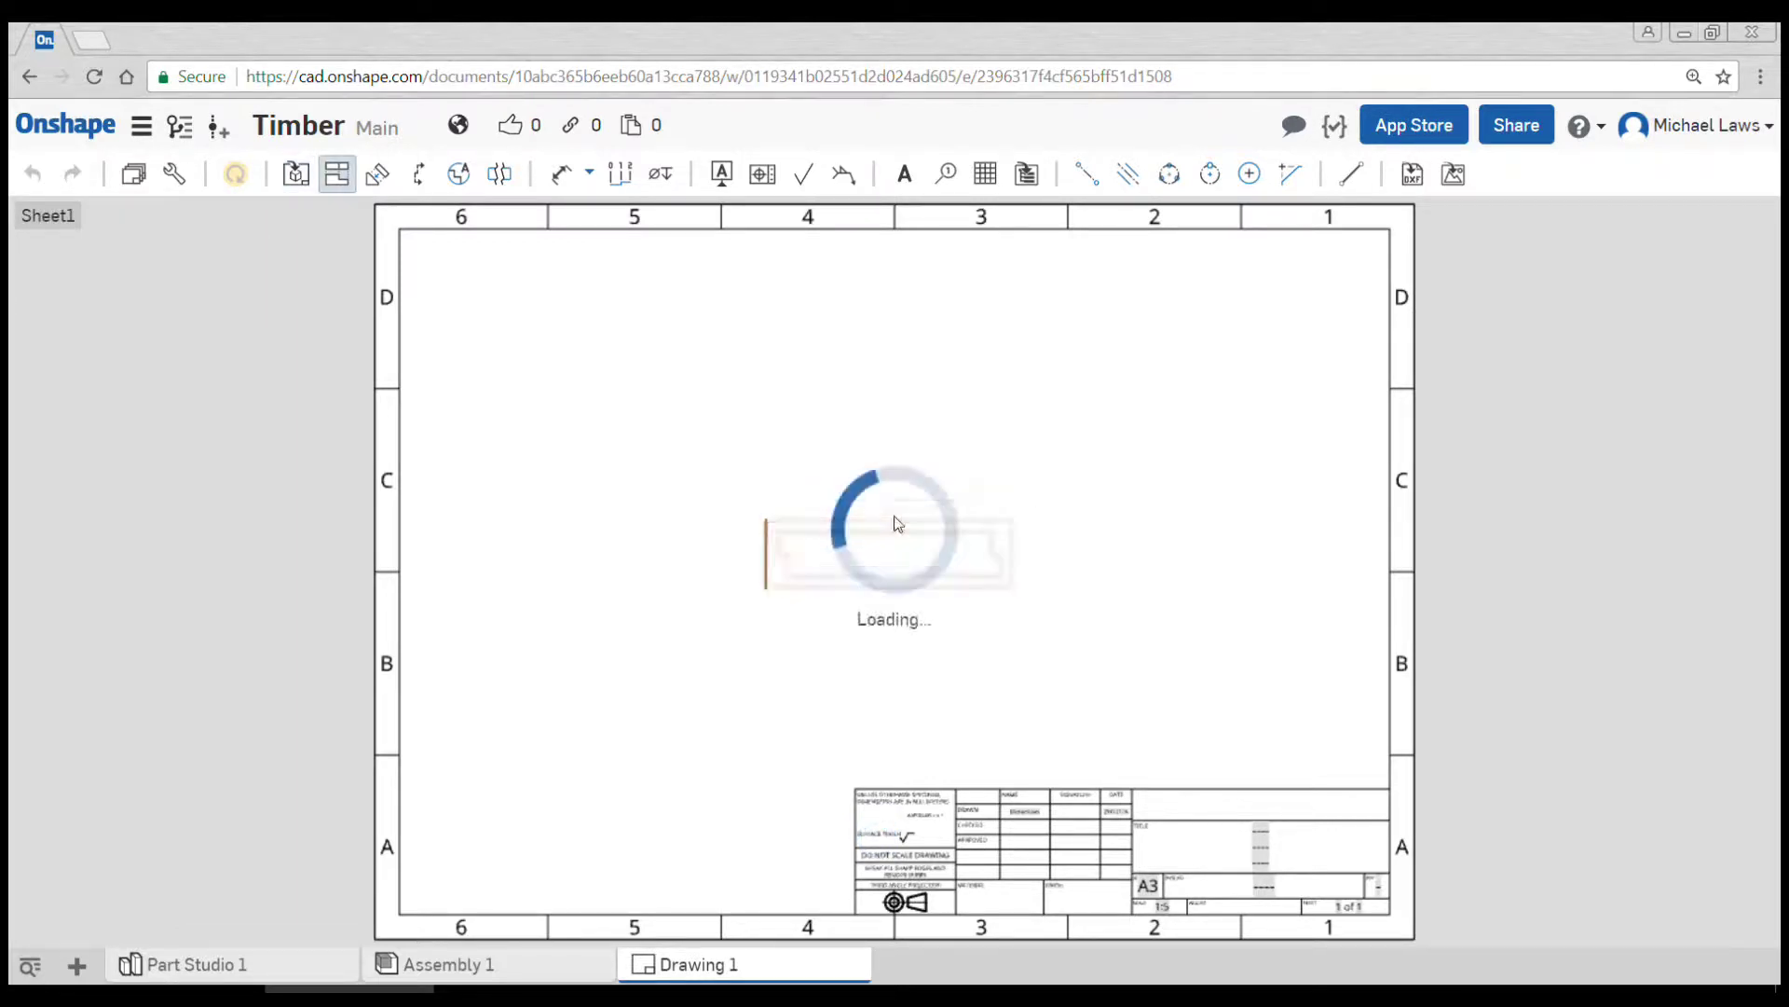
pyautogui.click(872, 466)
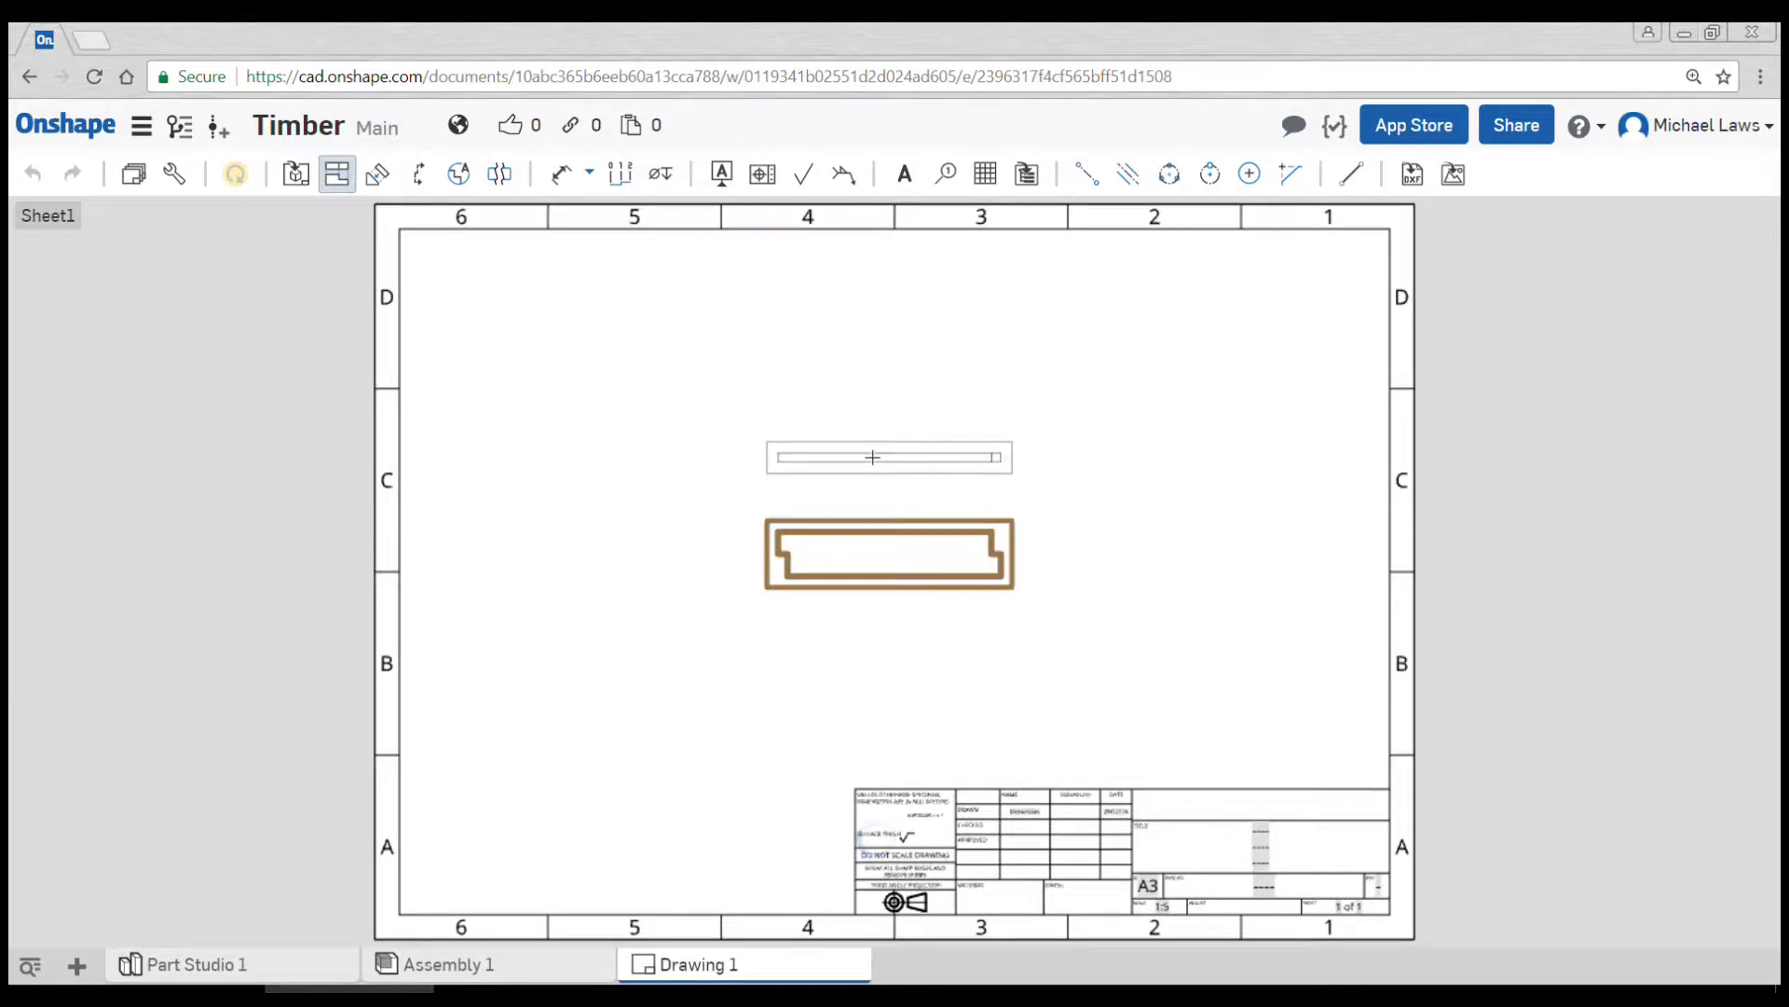
pyautogui.click(872, 457)
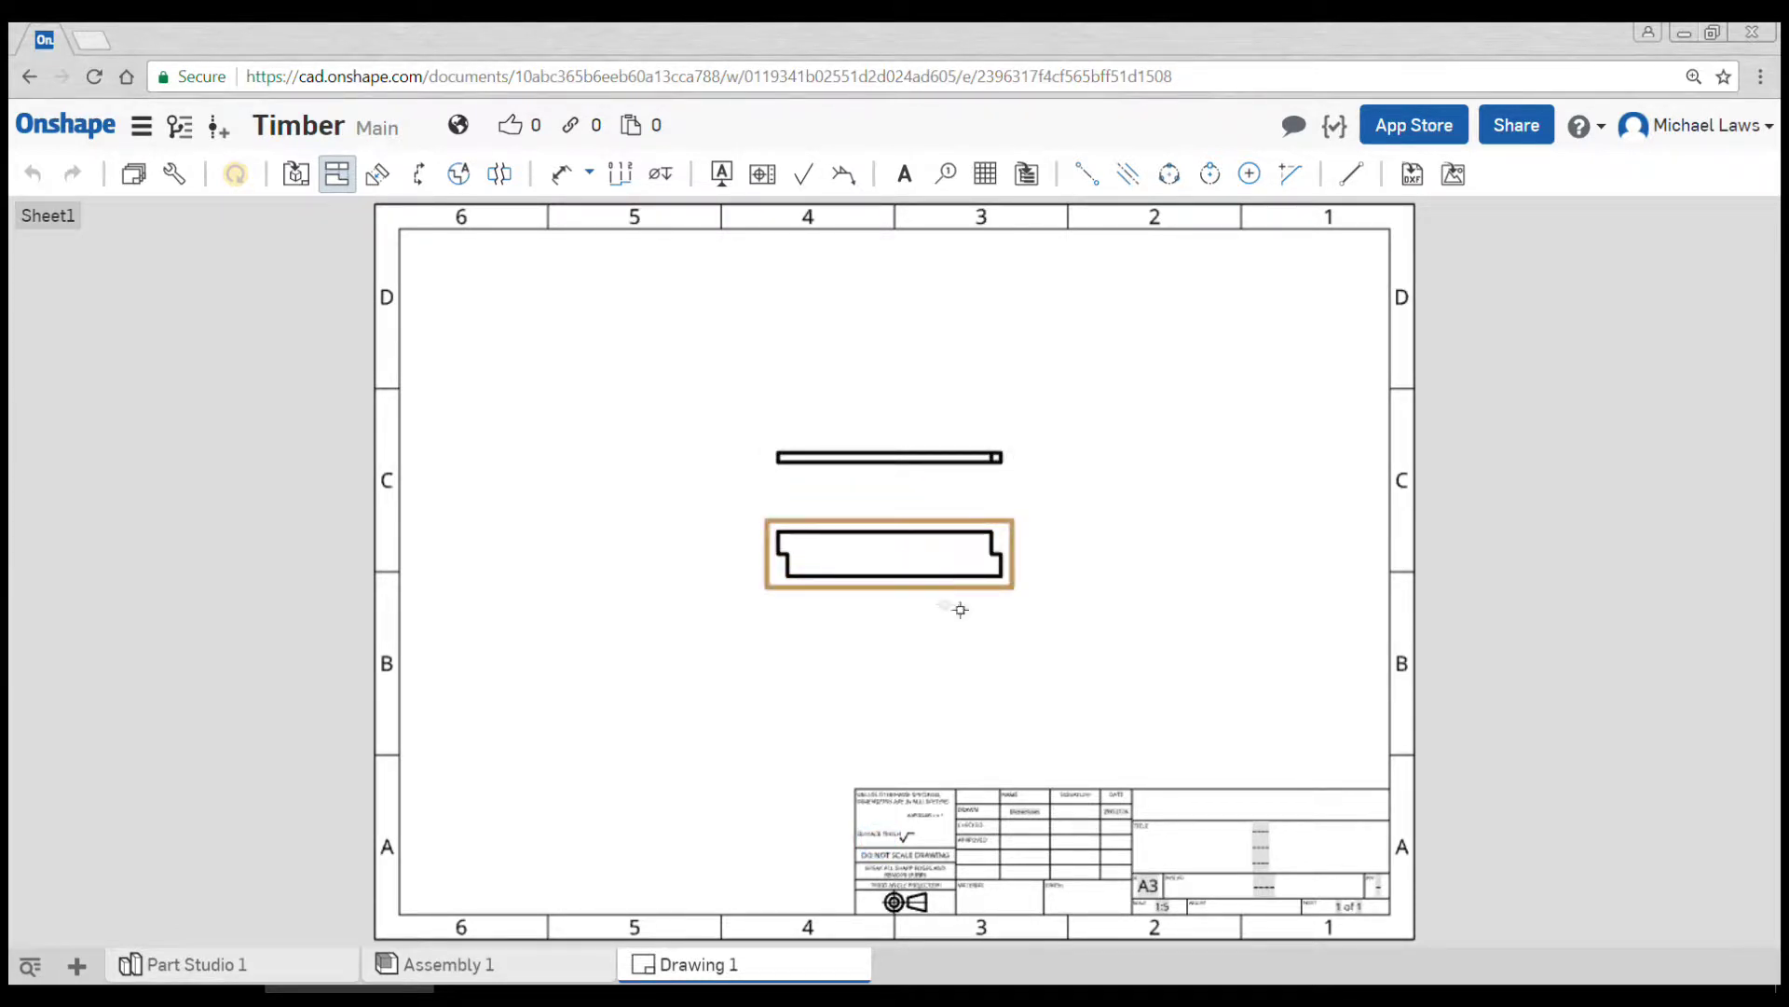
# Add a projected side view to the right and shift the main view left.
pyautogui.click(337, 173)
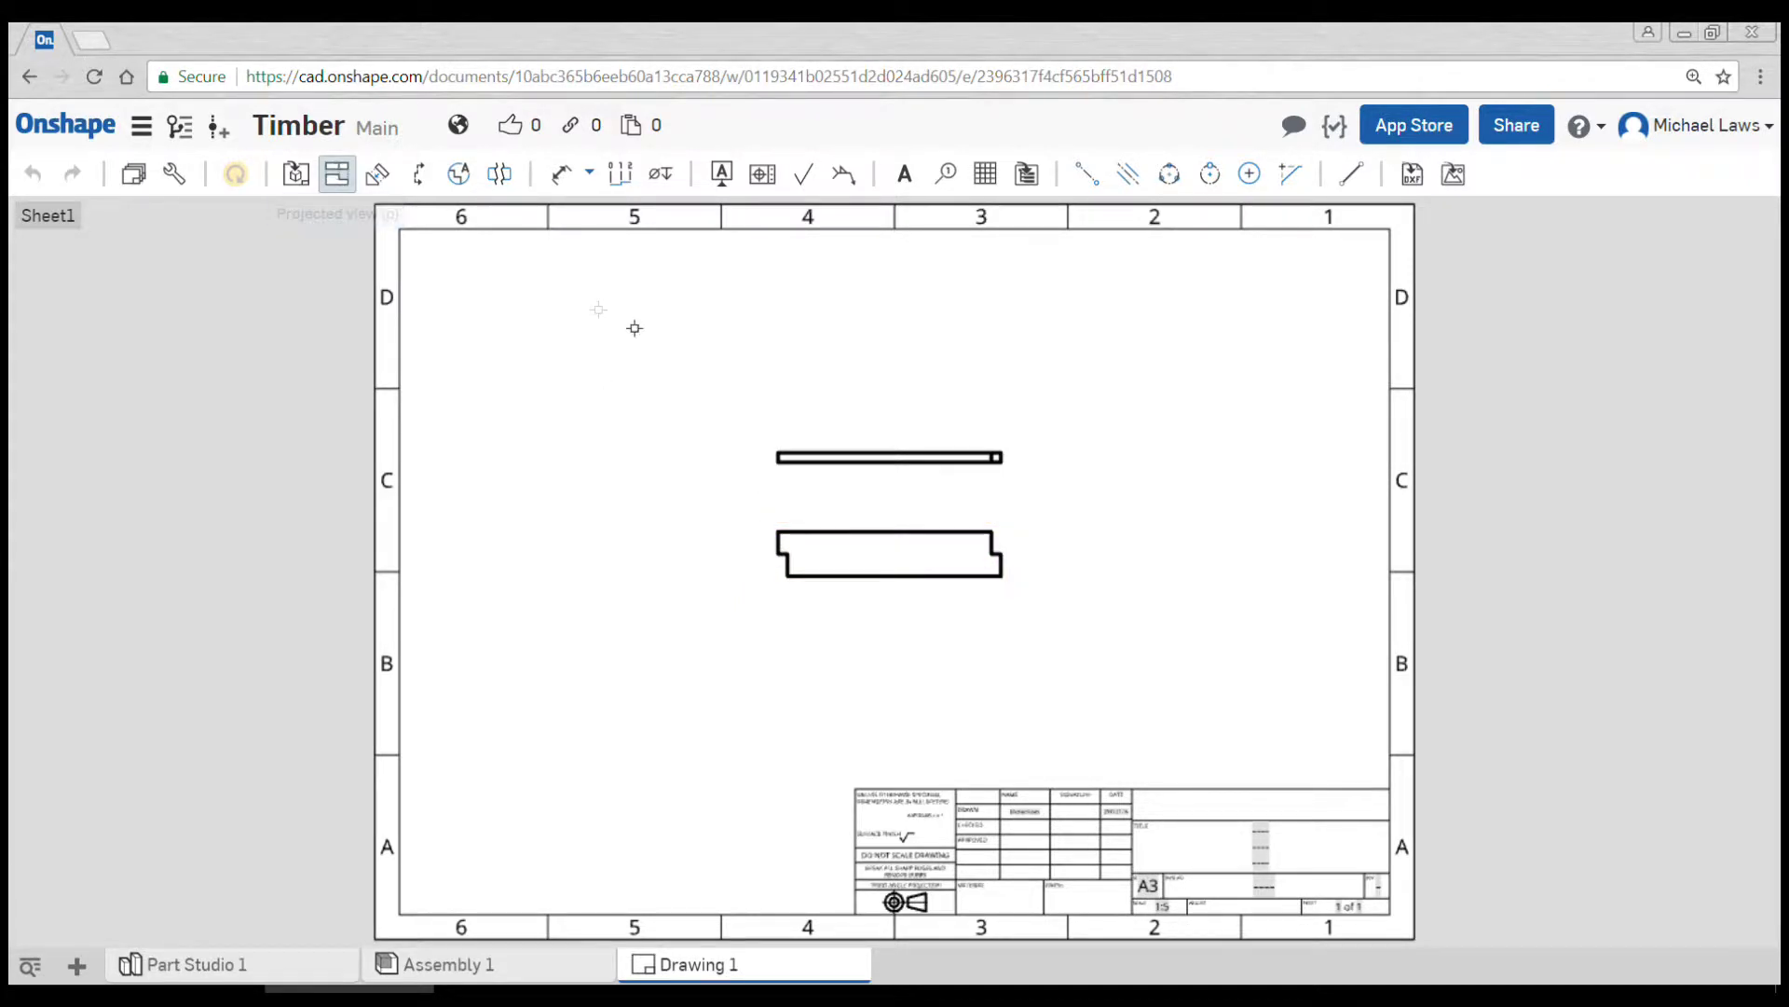
pyautogui.click(925, 558)
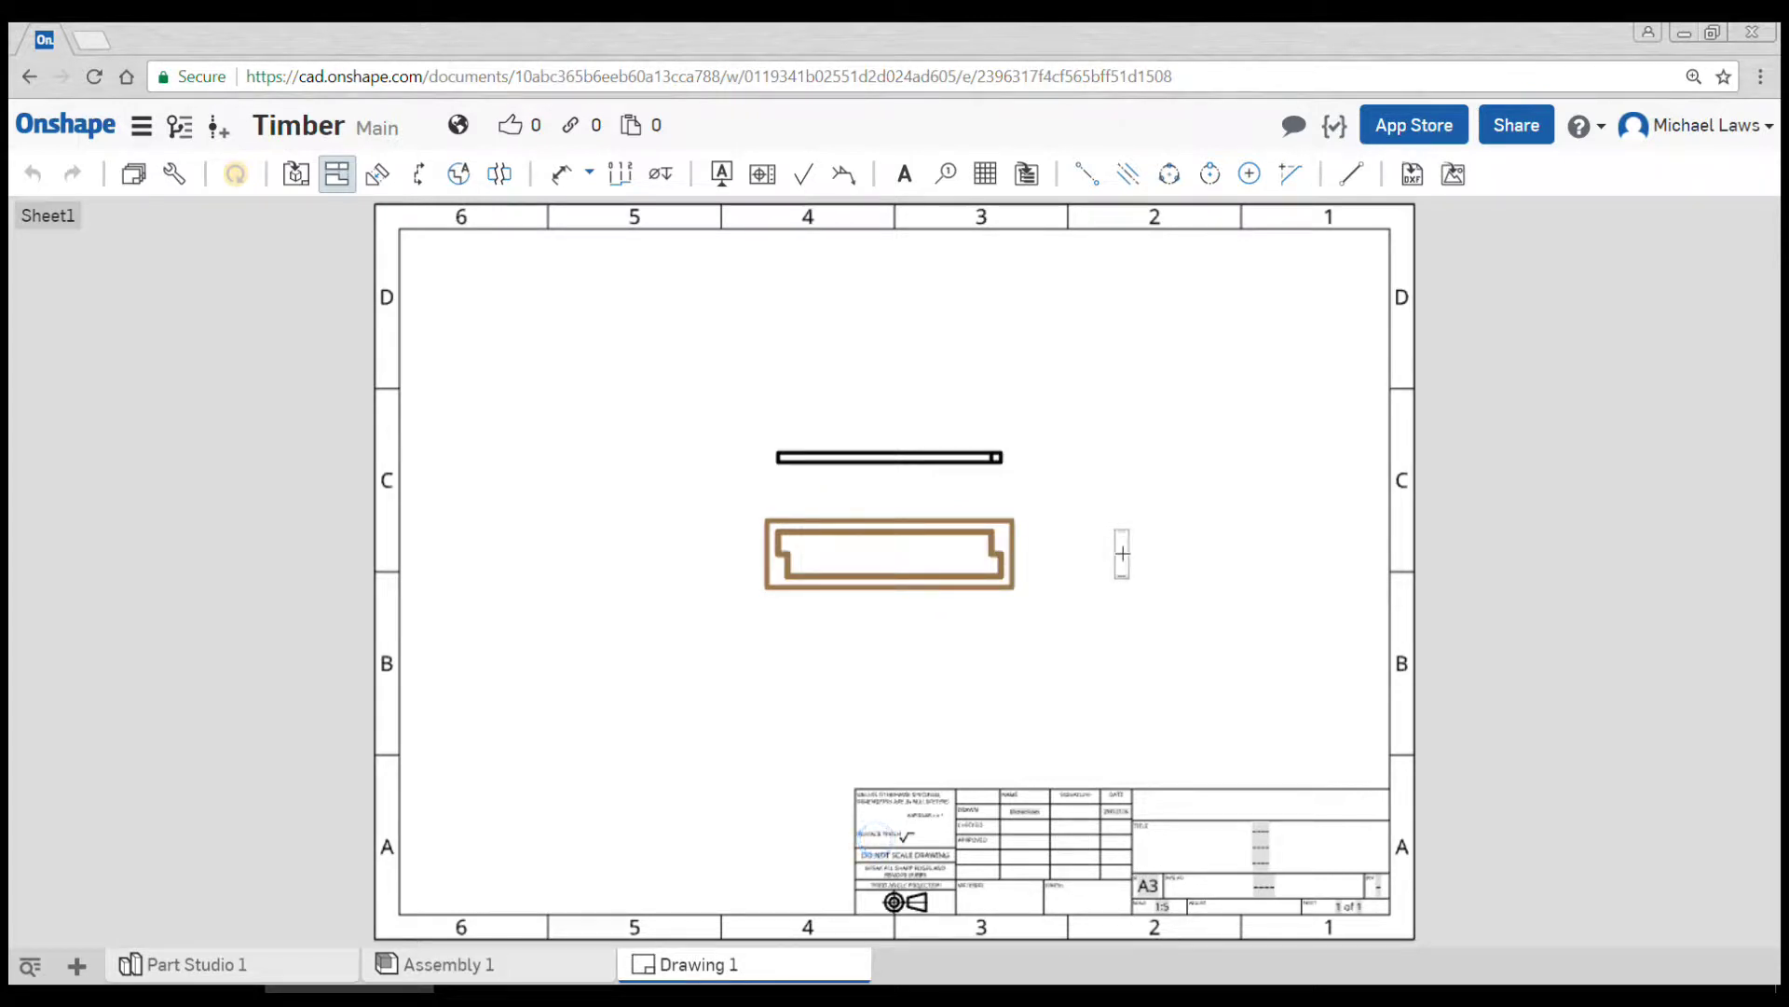
pyautogui.click(1122, 554)
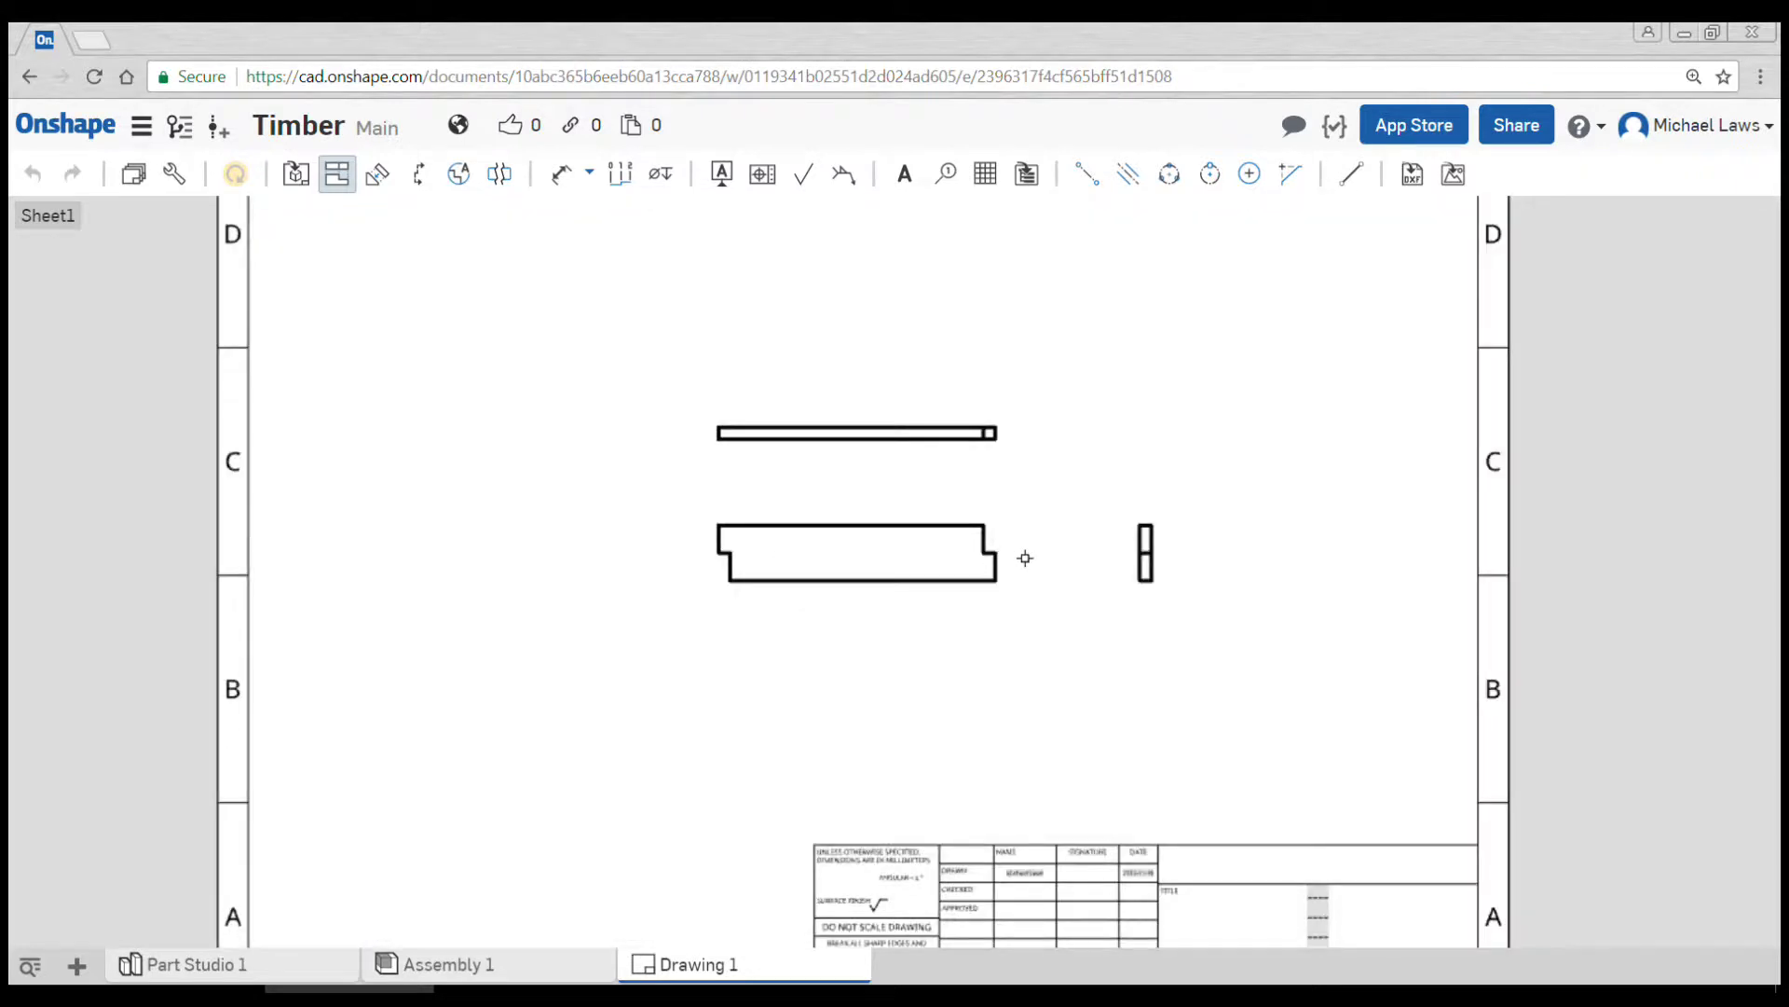
pyautogui.click(897, 462)
pyautogui.press('Escape')
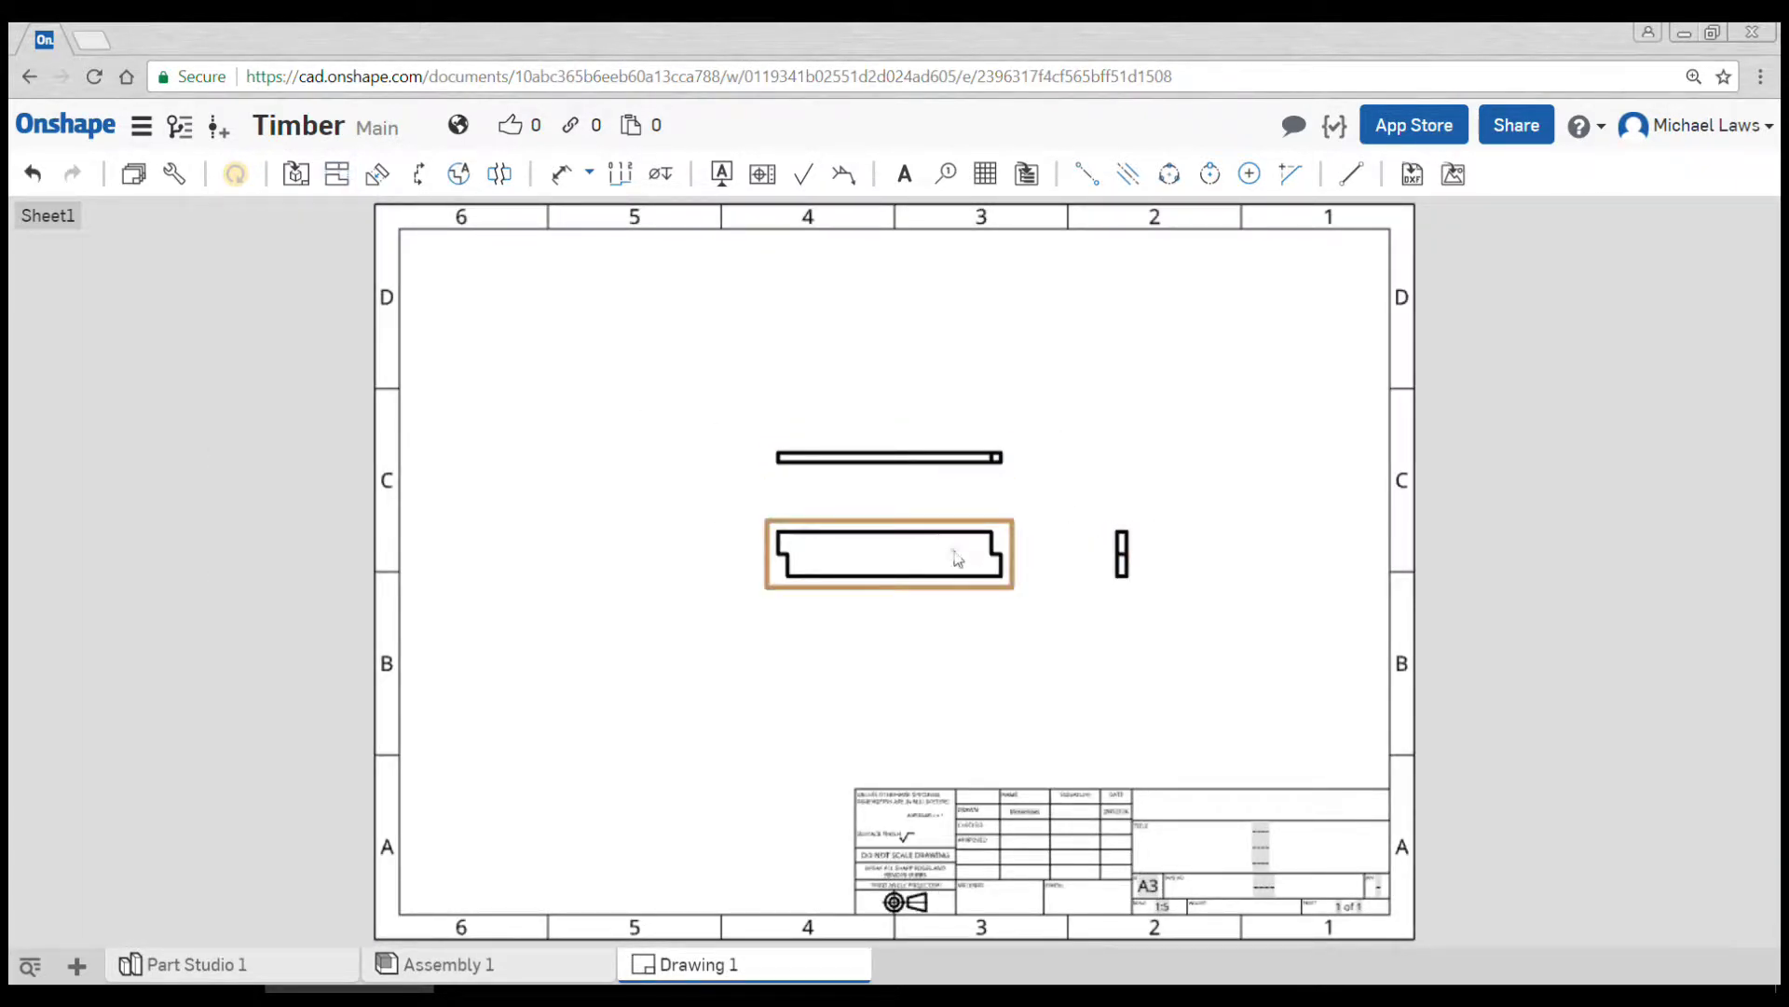
pyautogui.moveTo(958, 559)
pyautogui.mouseDown()
pyautogui.moveTo(835, 556)
pyautogui.moveTo(668, 591)
pyautogui.moveTo(686, 510)
pyautogui.mouseUp()
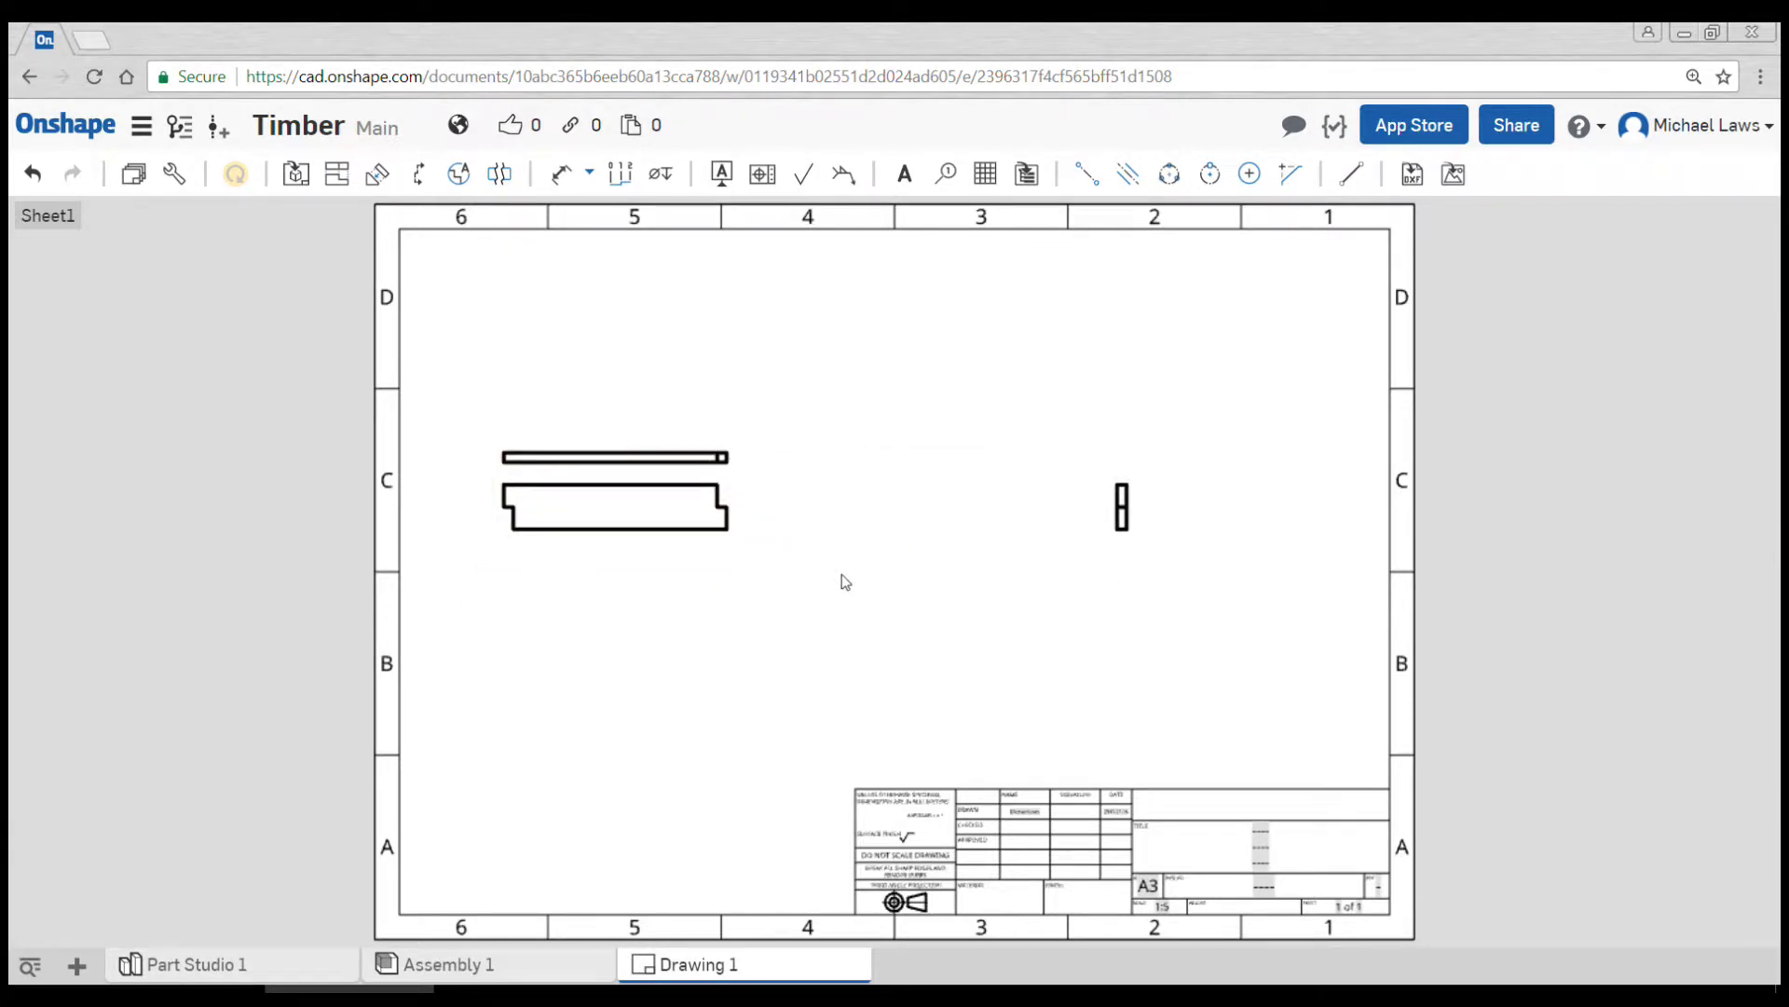
# Bring the side view beside the main view, aligned and slightly nudged right.
pyautogui.moveTo(1126, 481); pyautogui.dragTo(714, 413)
pyautogui.click(714, 457)
pyautogui.moveTo(781, 499); pyautogui.dragTo(787, 496)
pyautogui.scroll(2, 727, 550)
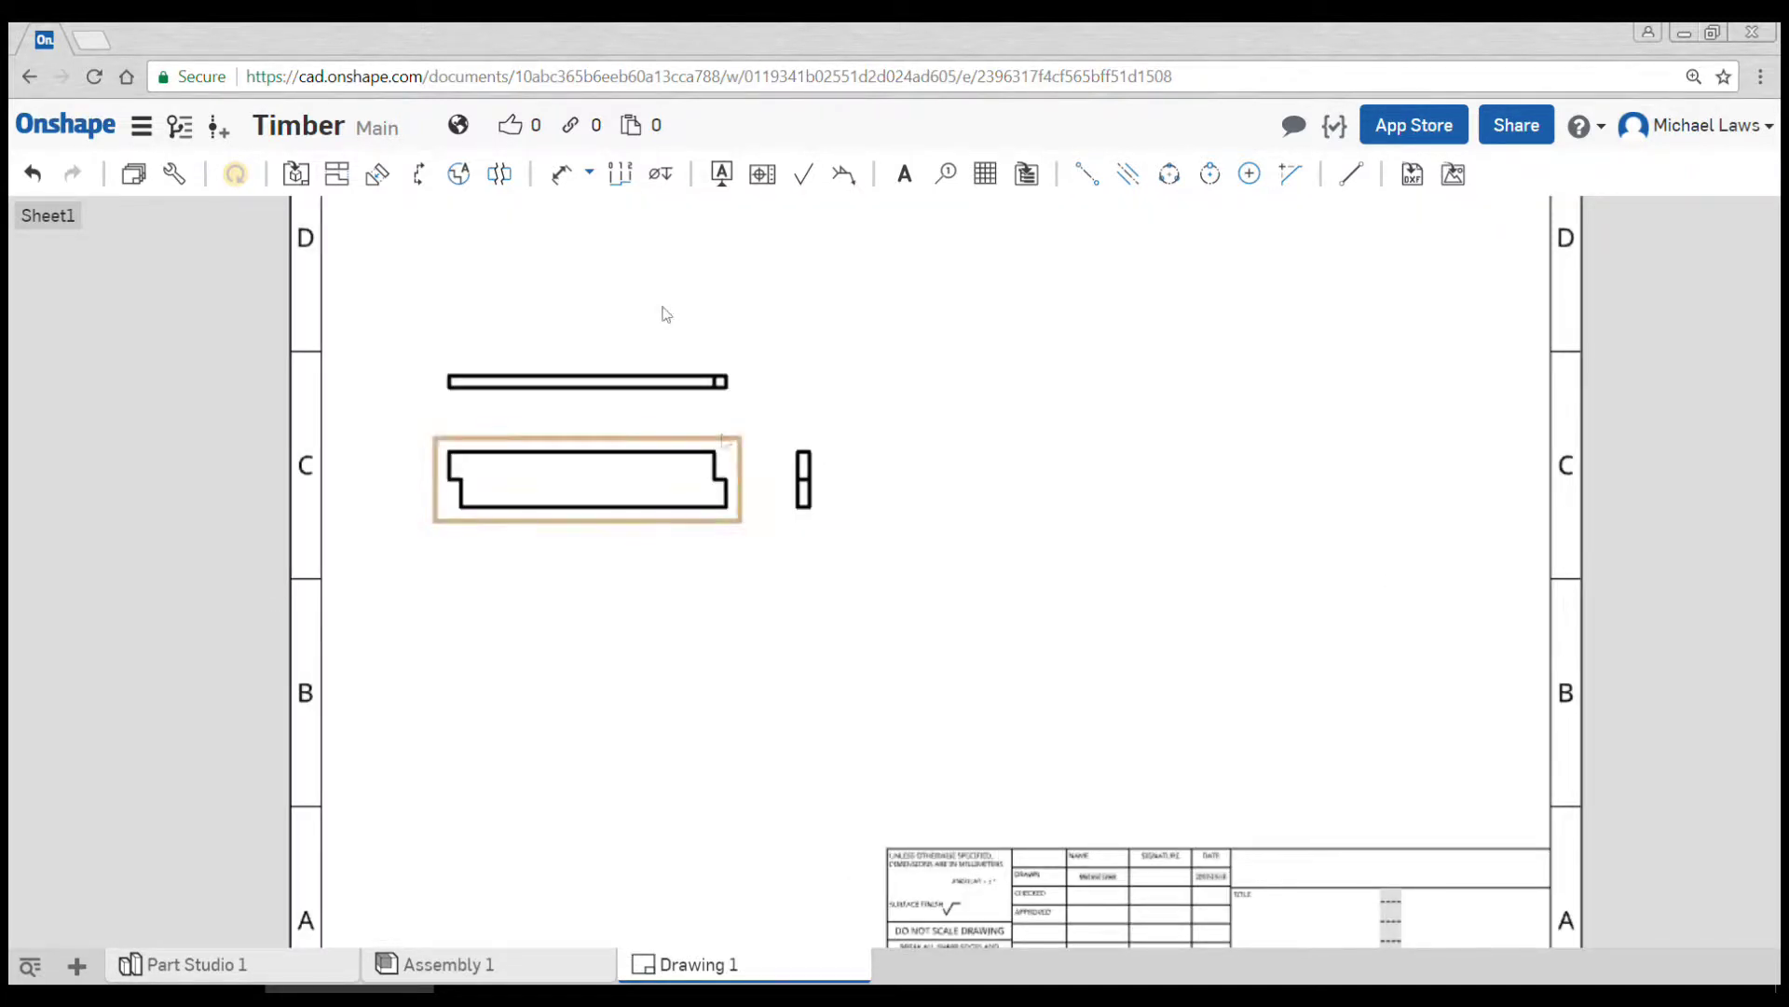
pyautogui.click(565, 175)
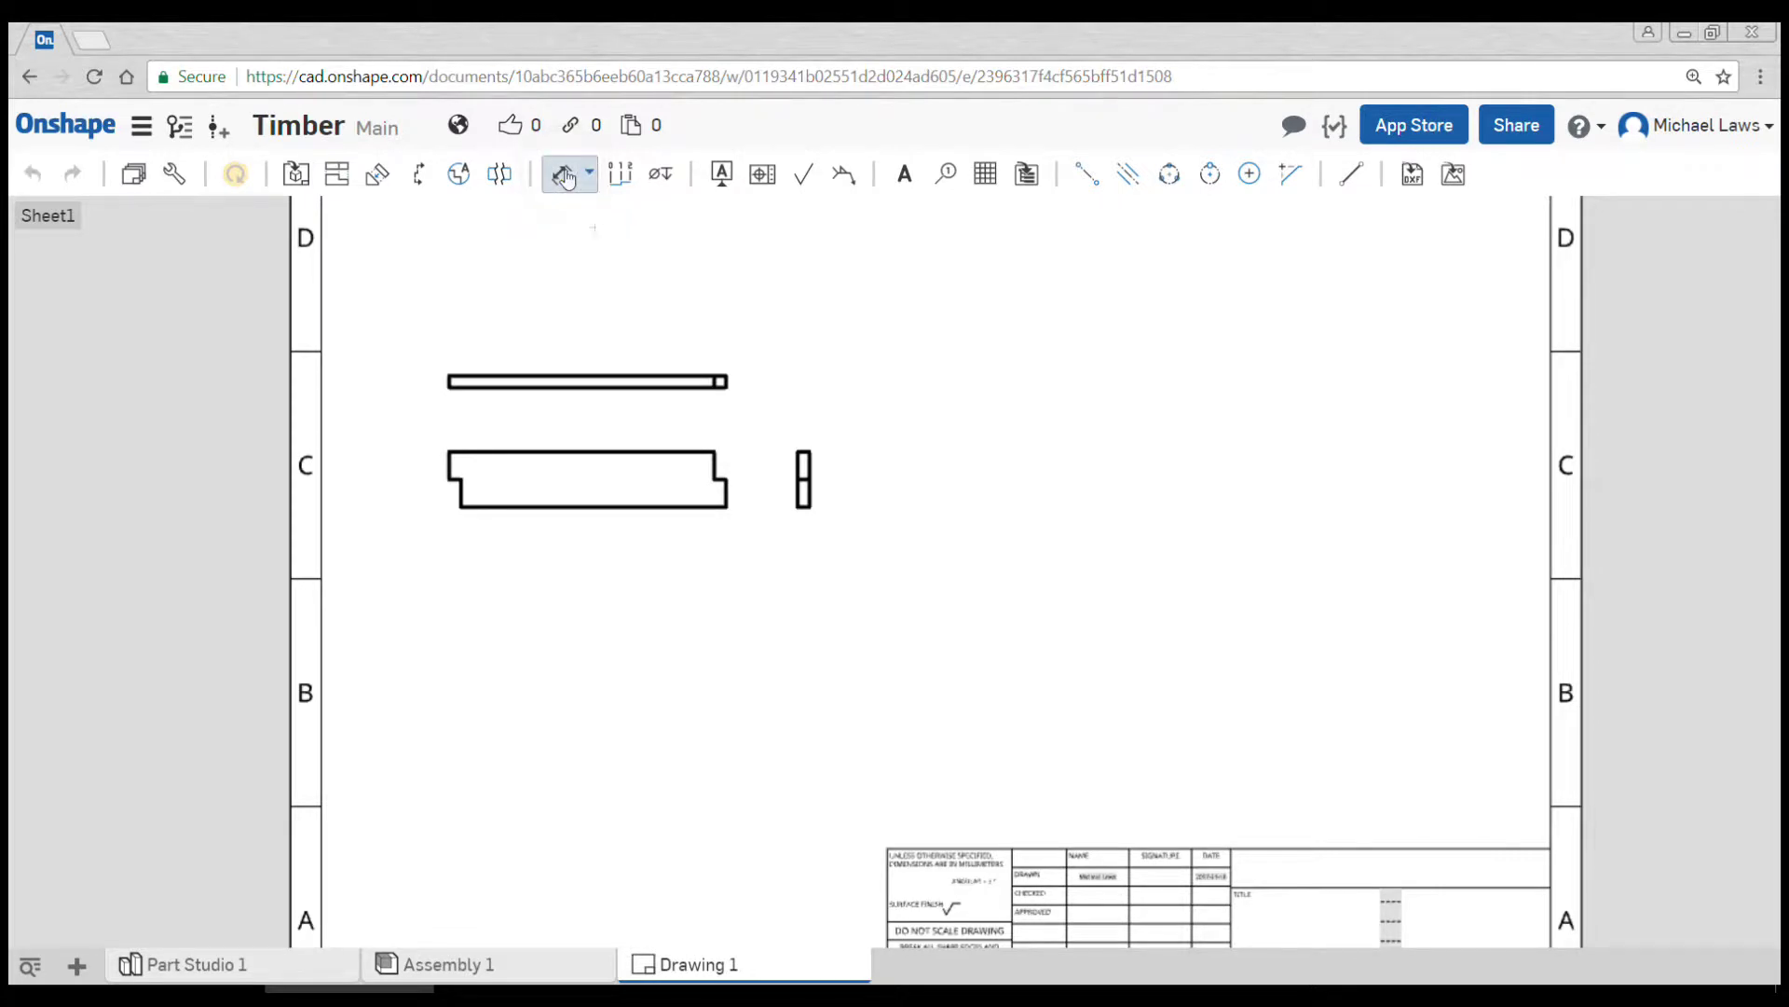
# Dimension the top view with its 450 length and 19 thickness.
pyautogui.scroll(2, 585, 336)
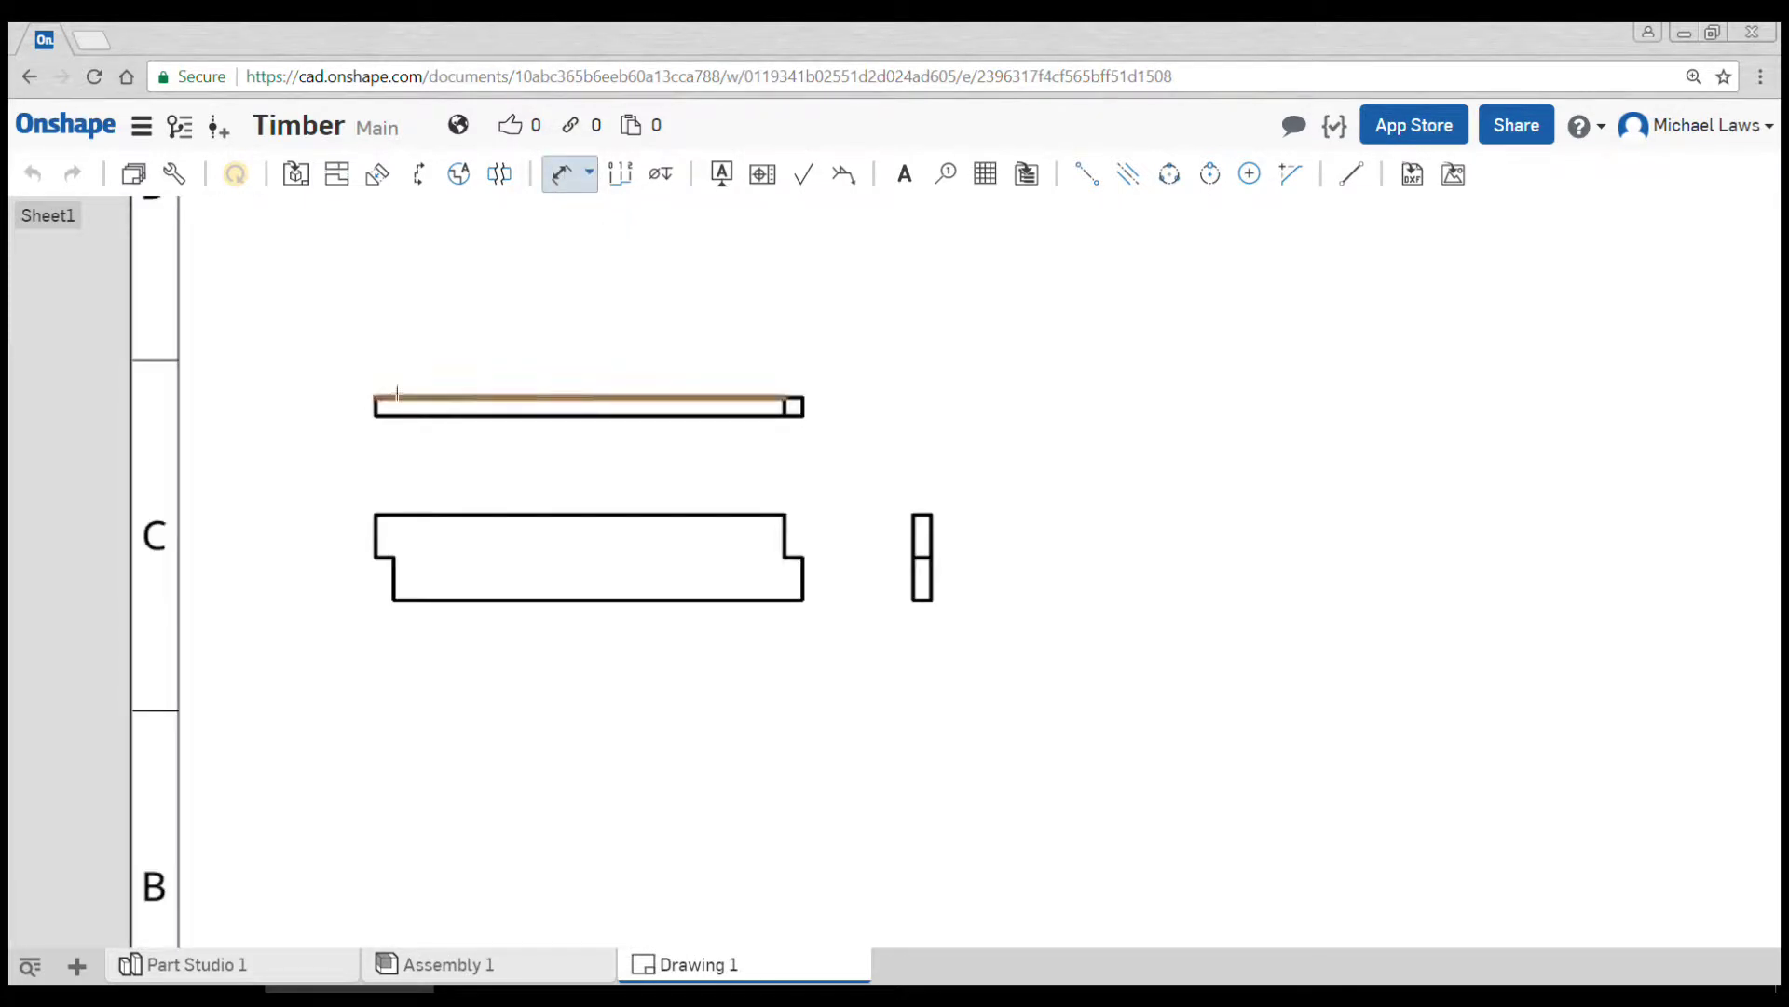
pyautogui.click(376, 398)
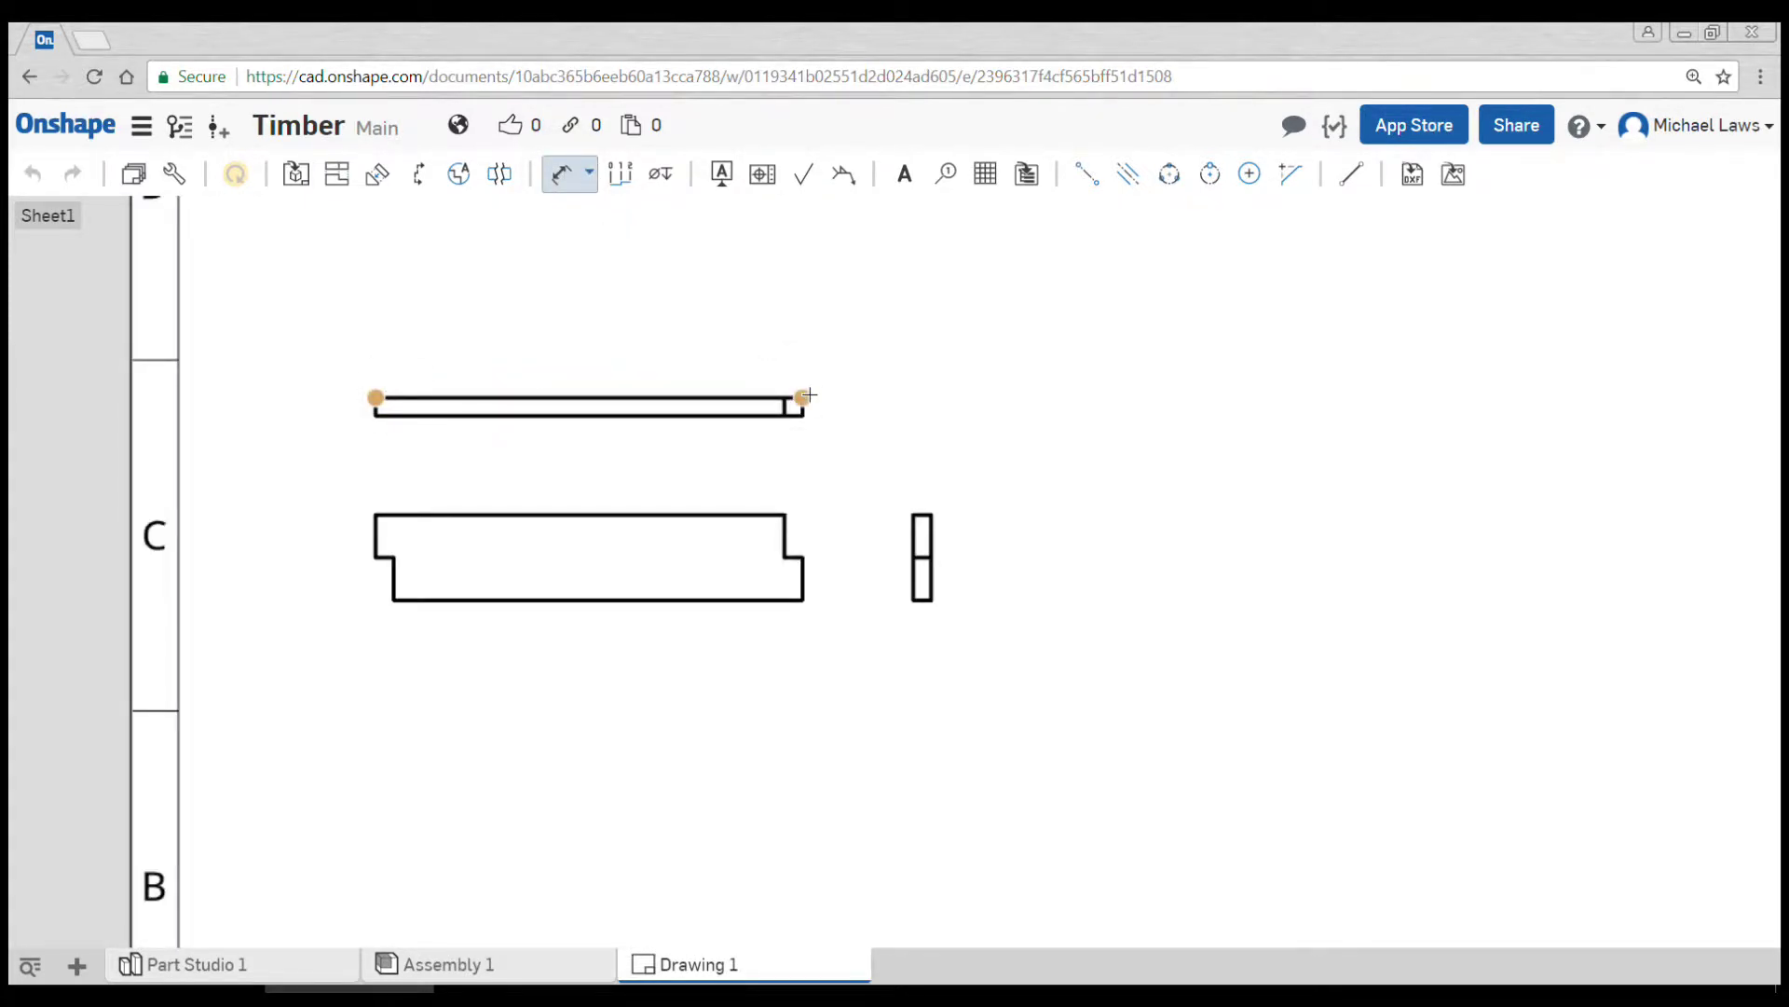
pyautogui.click(803, 397)
pyautogui.click(598, 325)
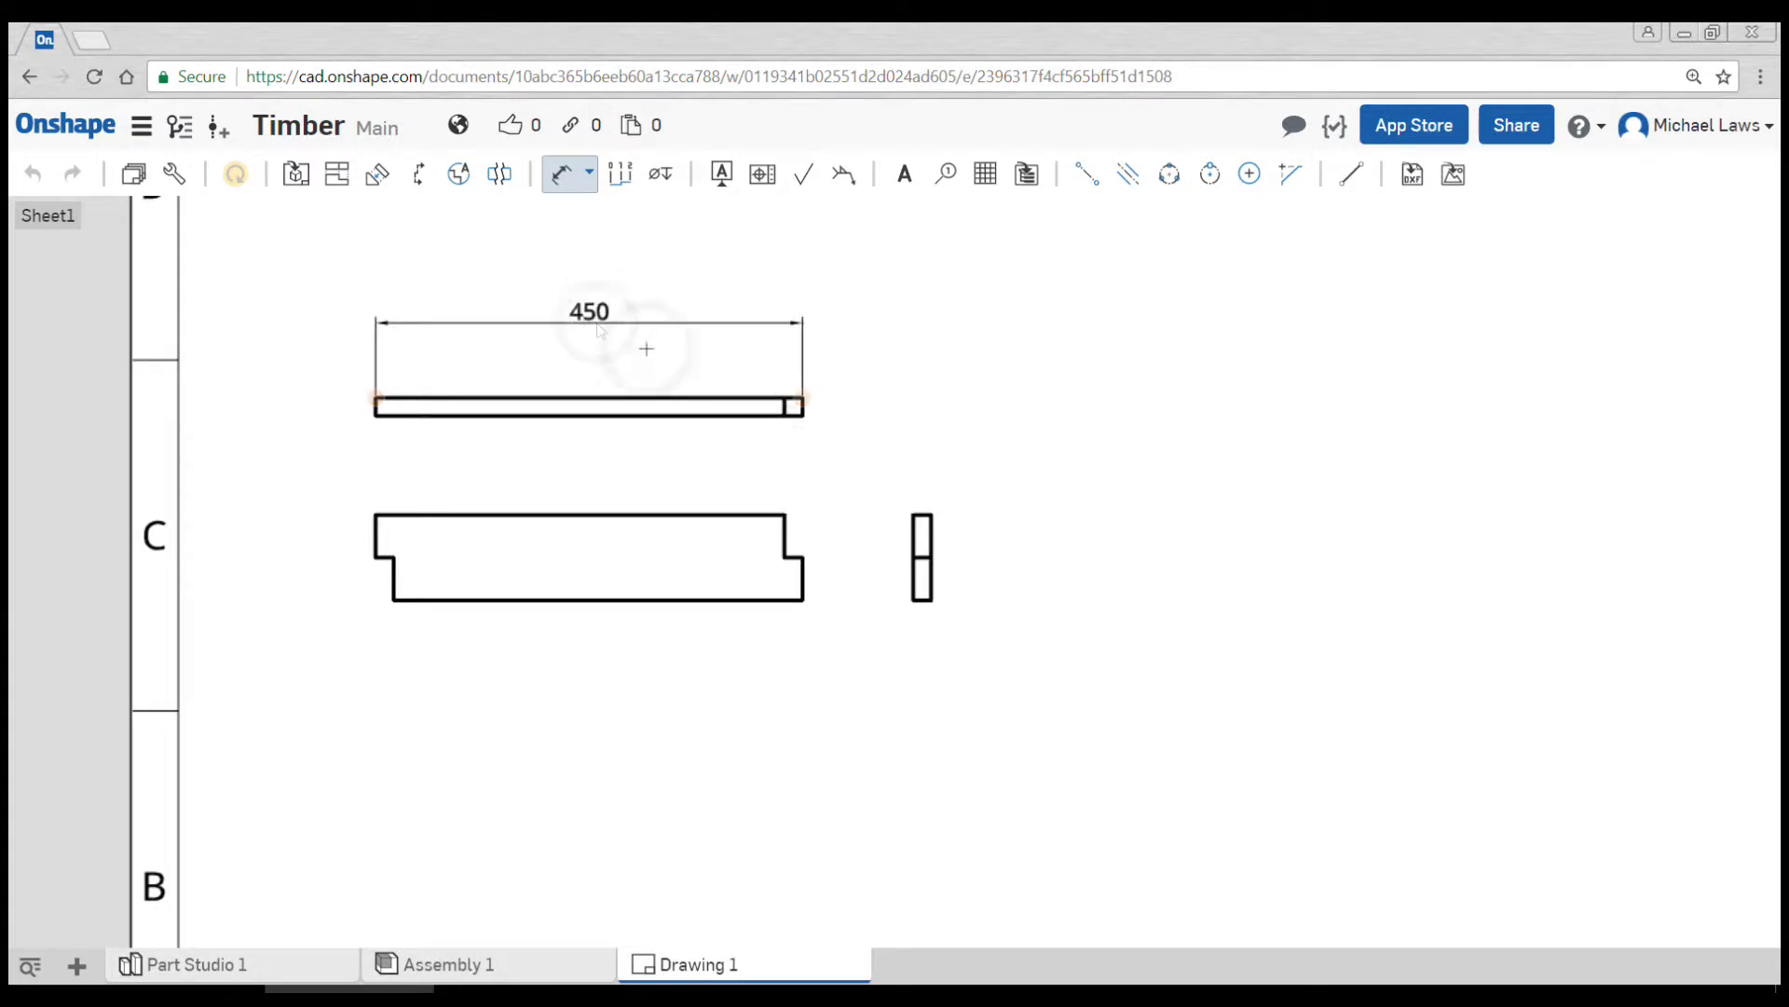
pyautogui.click(376, 398)
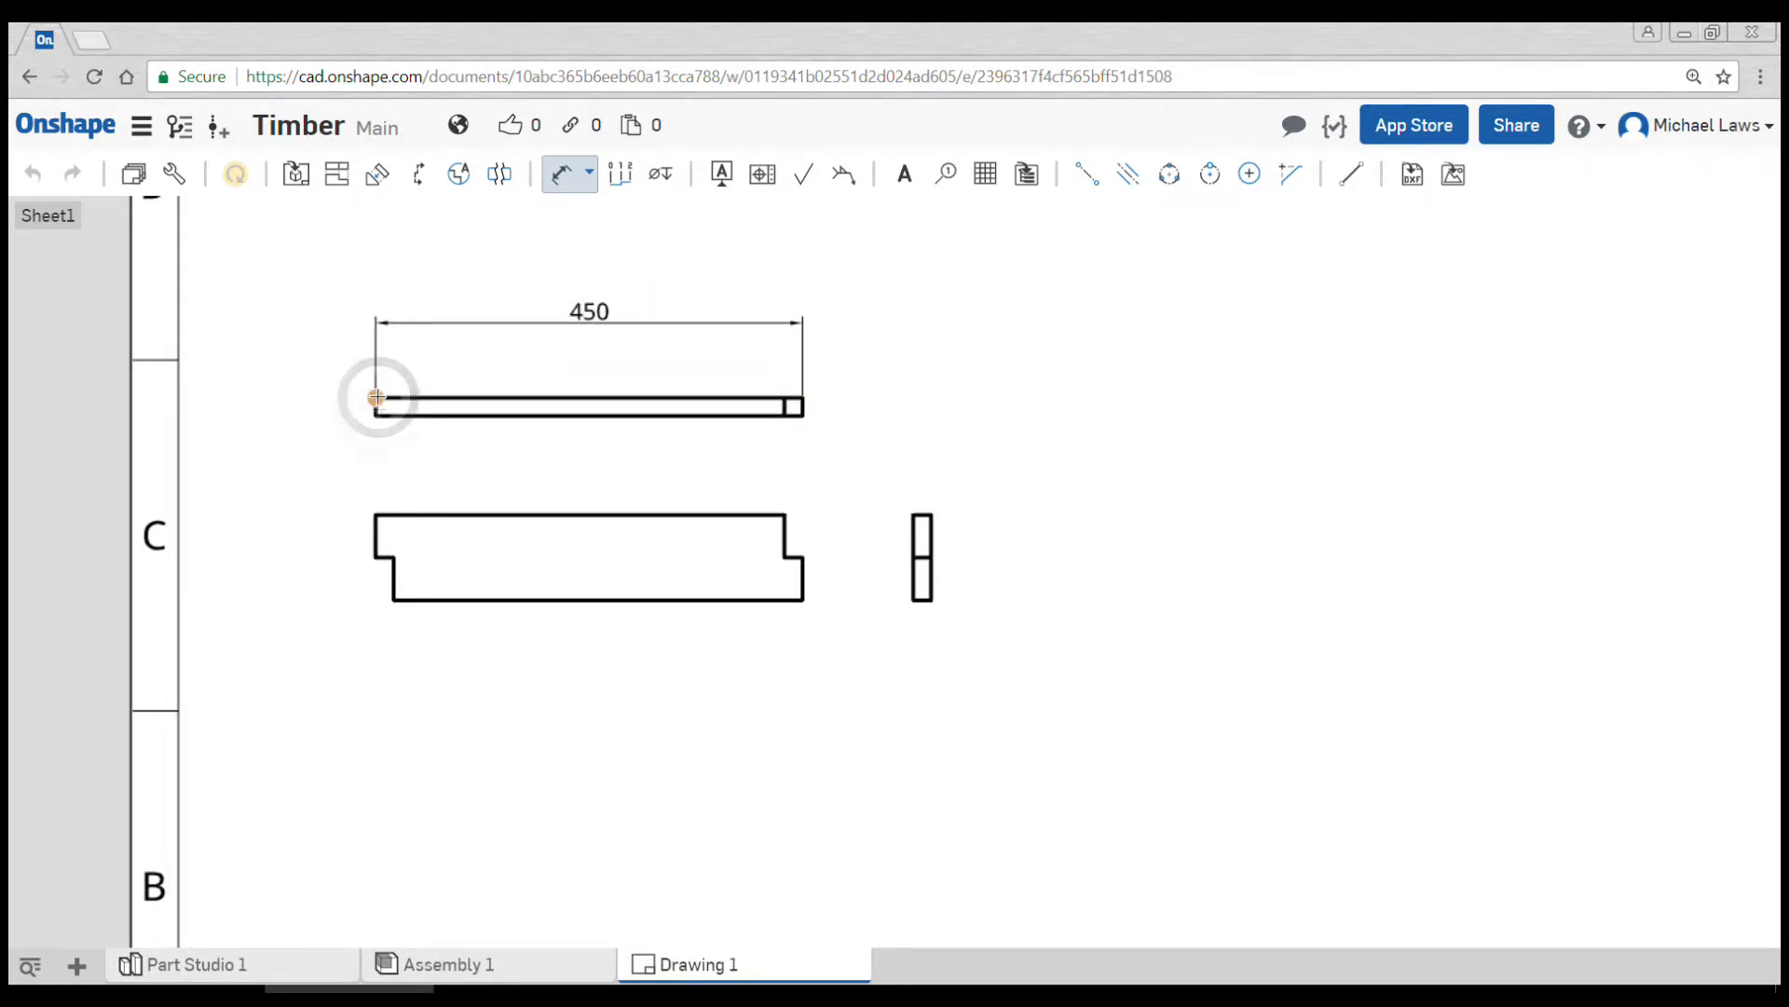
pyautogui.click(376, 415)
pyautogui.click(307, 447)
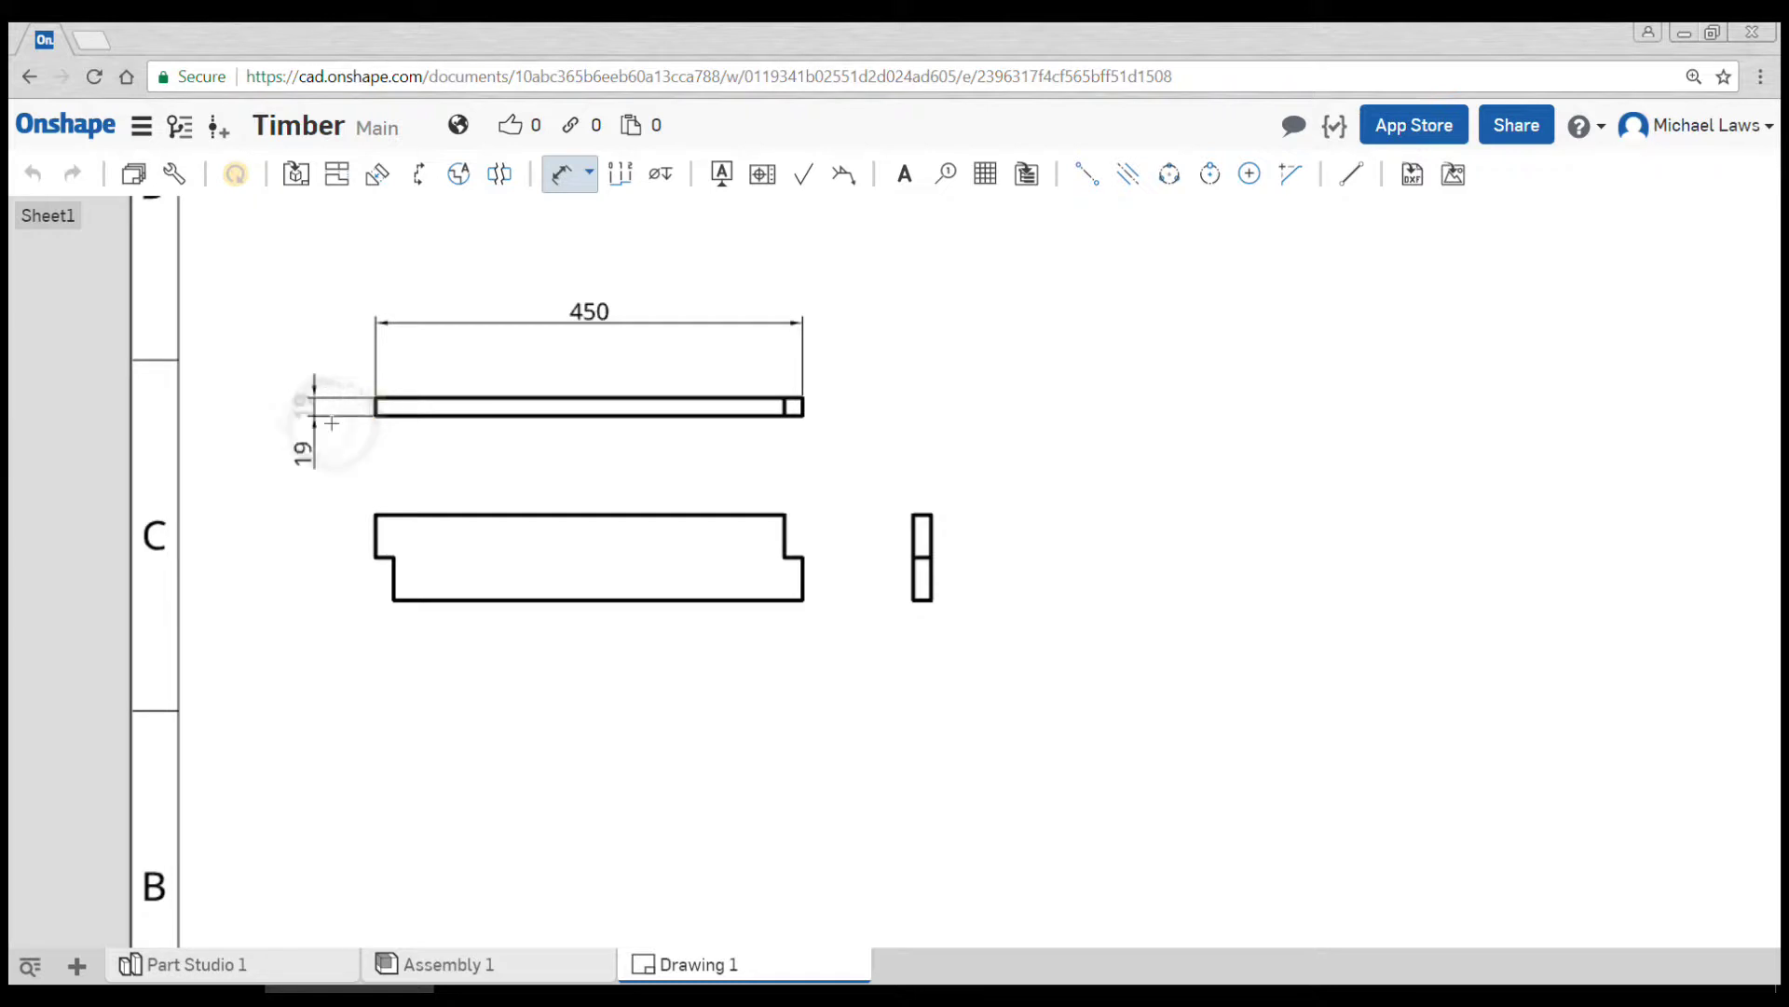
# Add two stacked 45 dimensions on the main view and the 90 height on the side view.
pyautogui.click(376, 515)
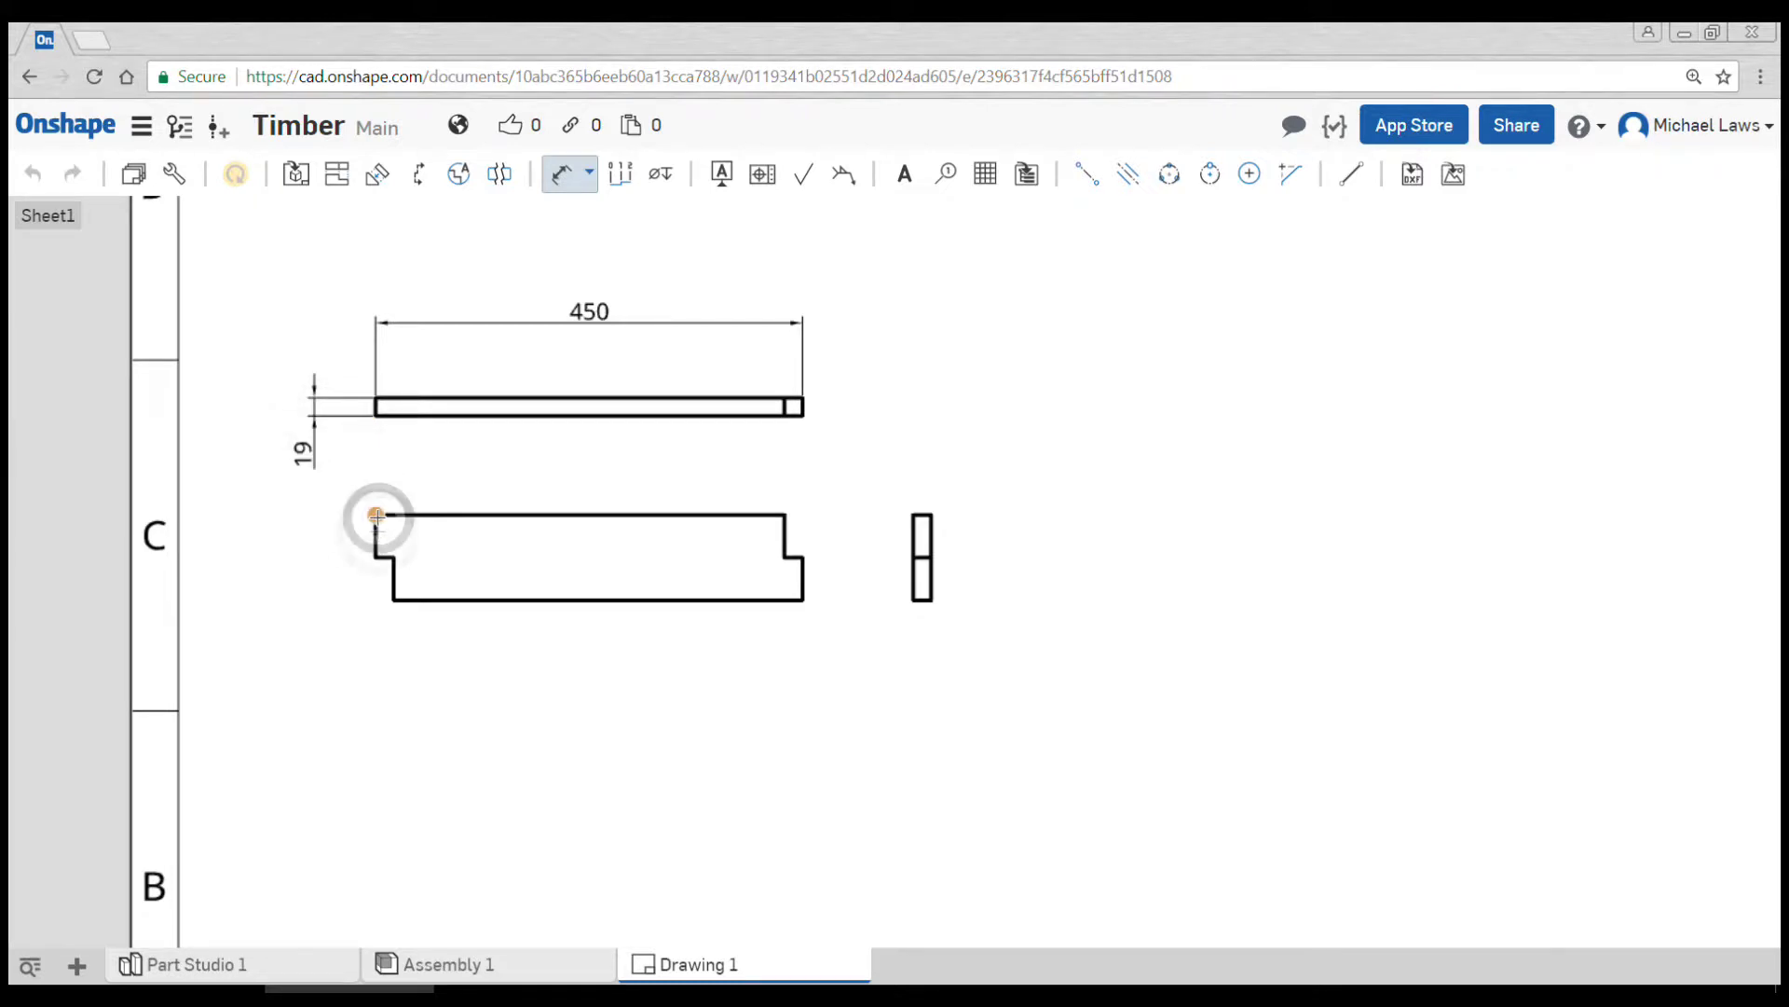
pyautogui.click(376, 556)
pyautogui.click(312, 537)
pyautogui.click(392, 556)
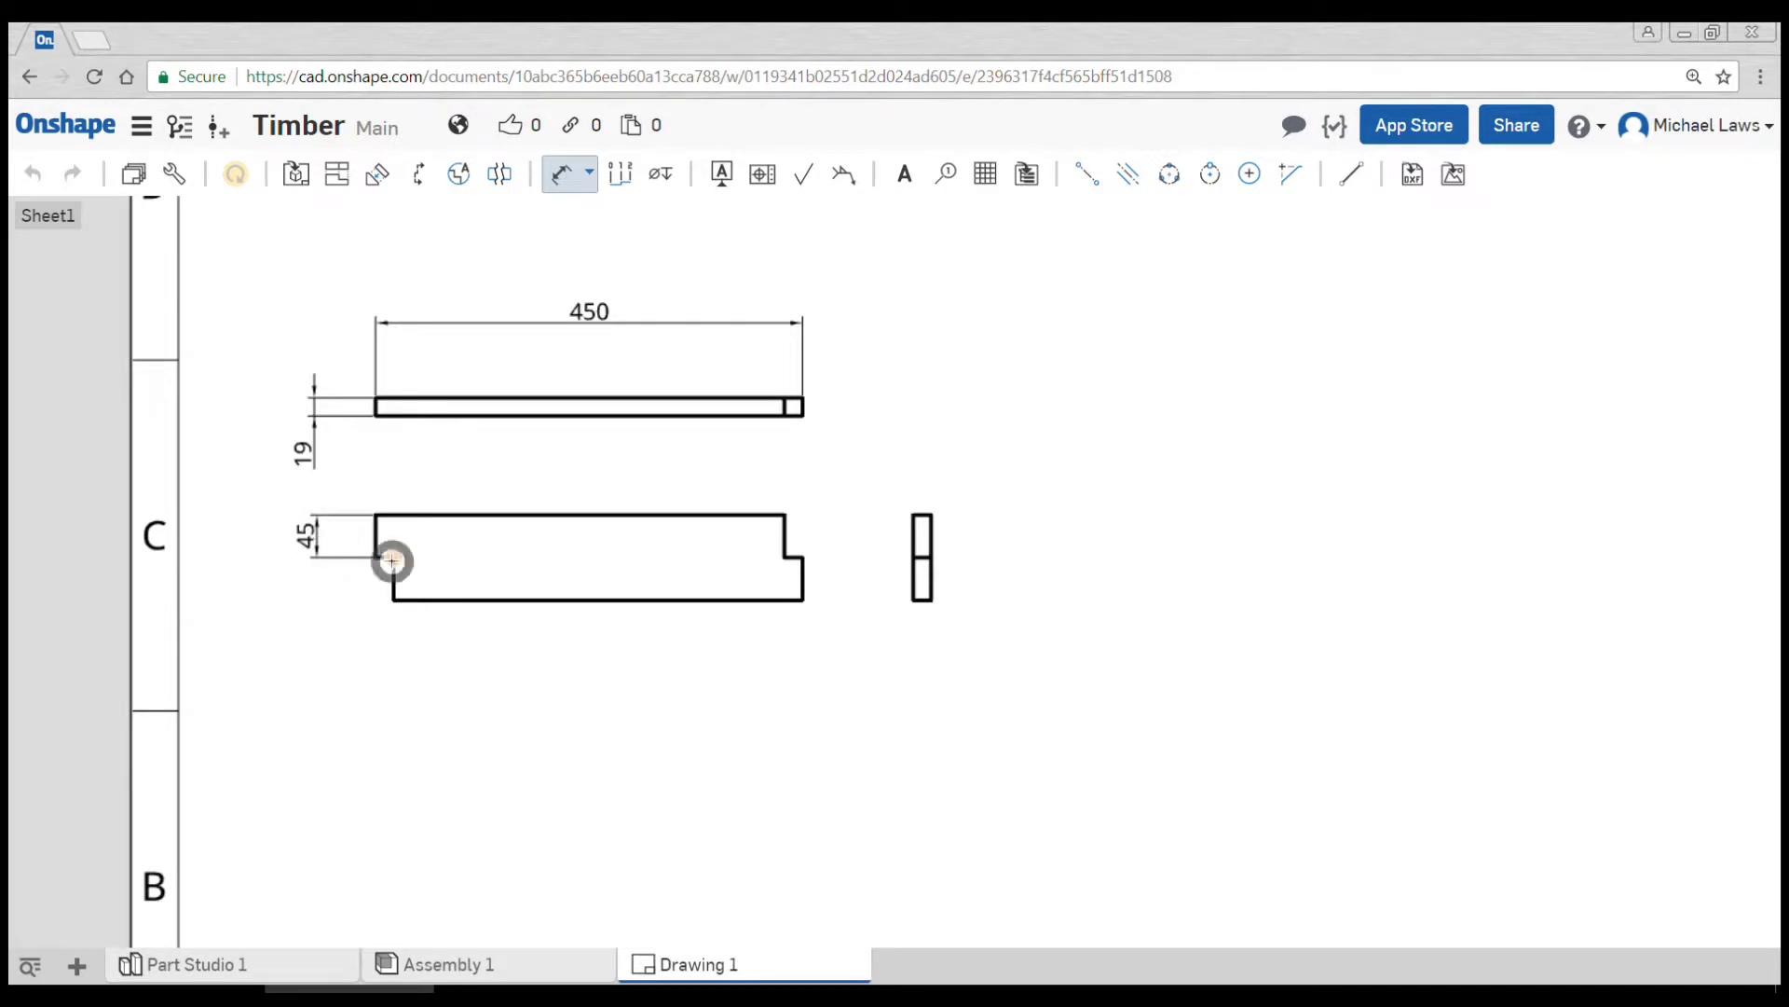
pyautogui.click(394, 600)
pyautogui.click(317, 584)
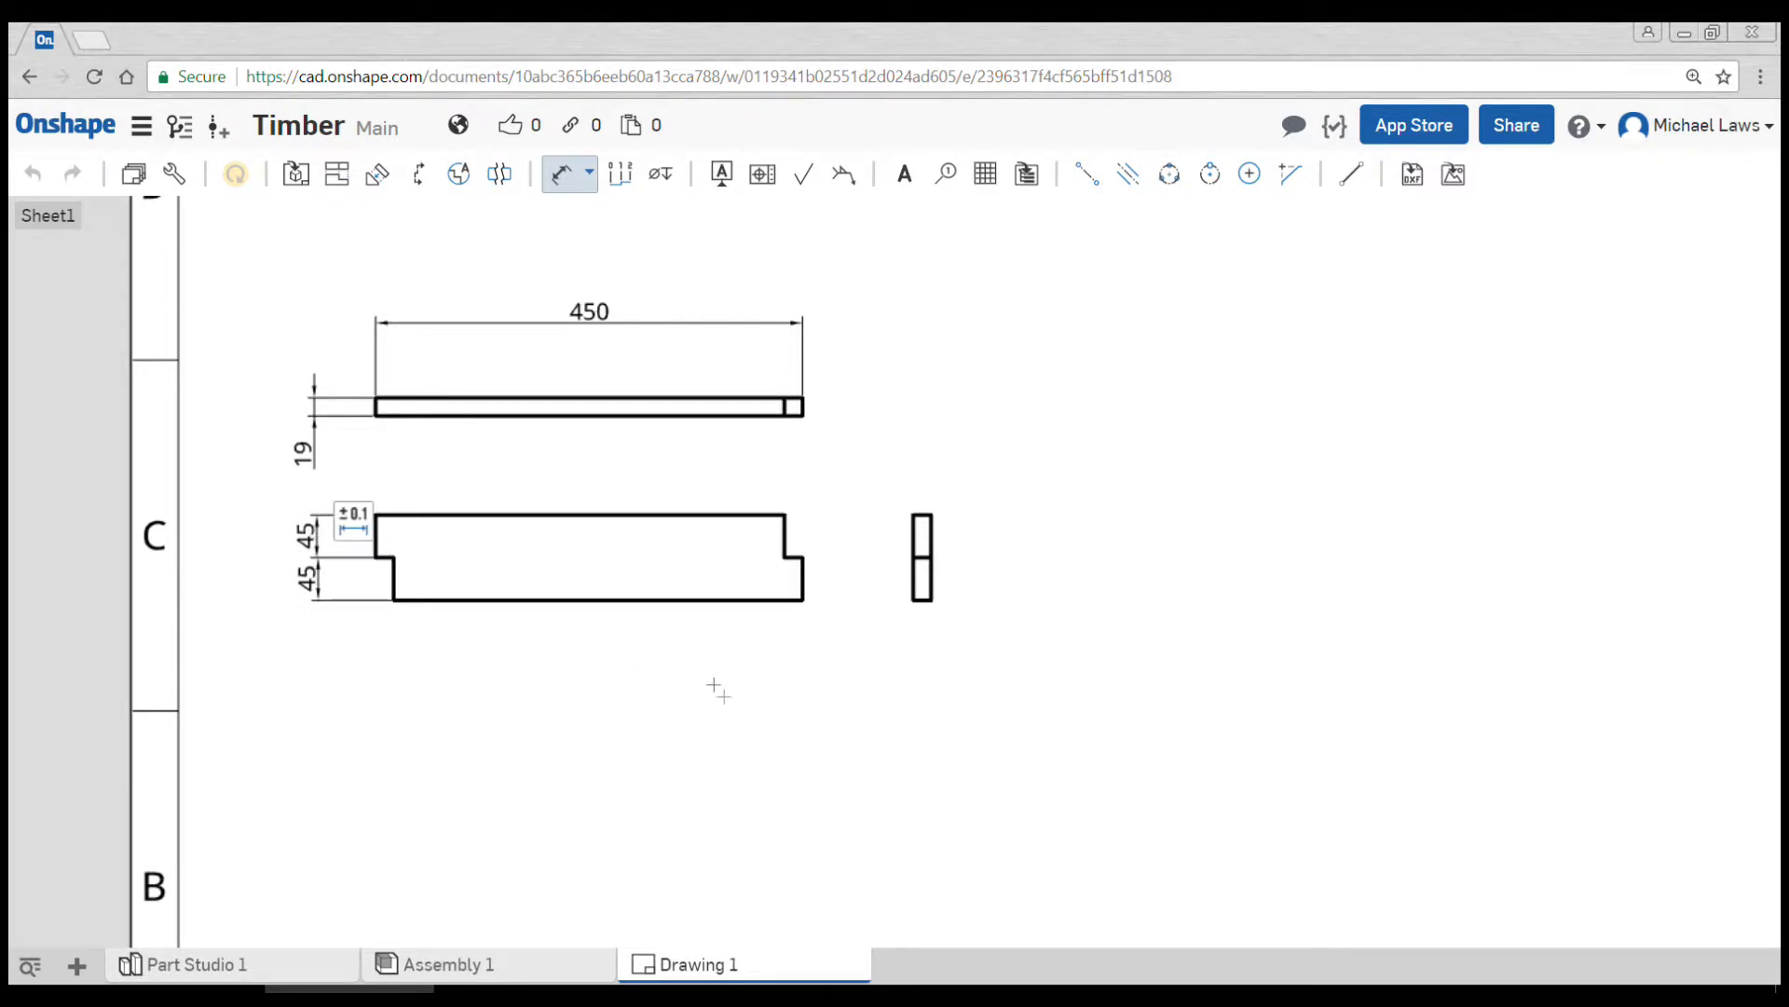
pyautogui.click(931, 515)
pyautogui.click(934, 599)
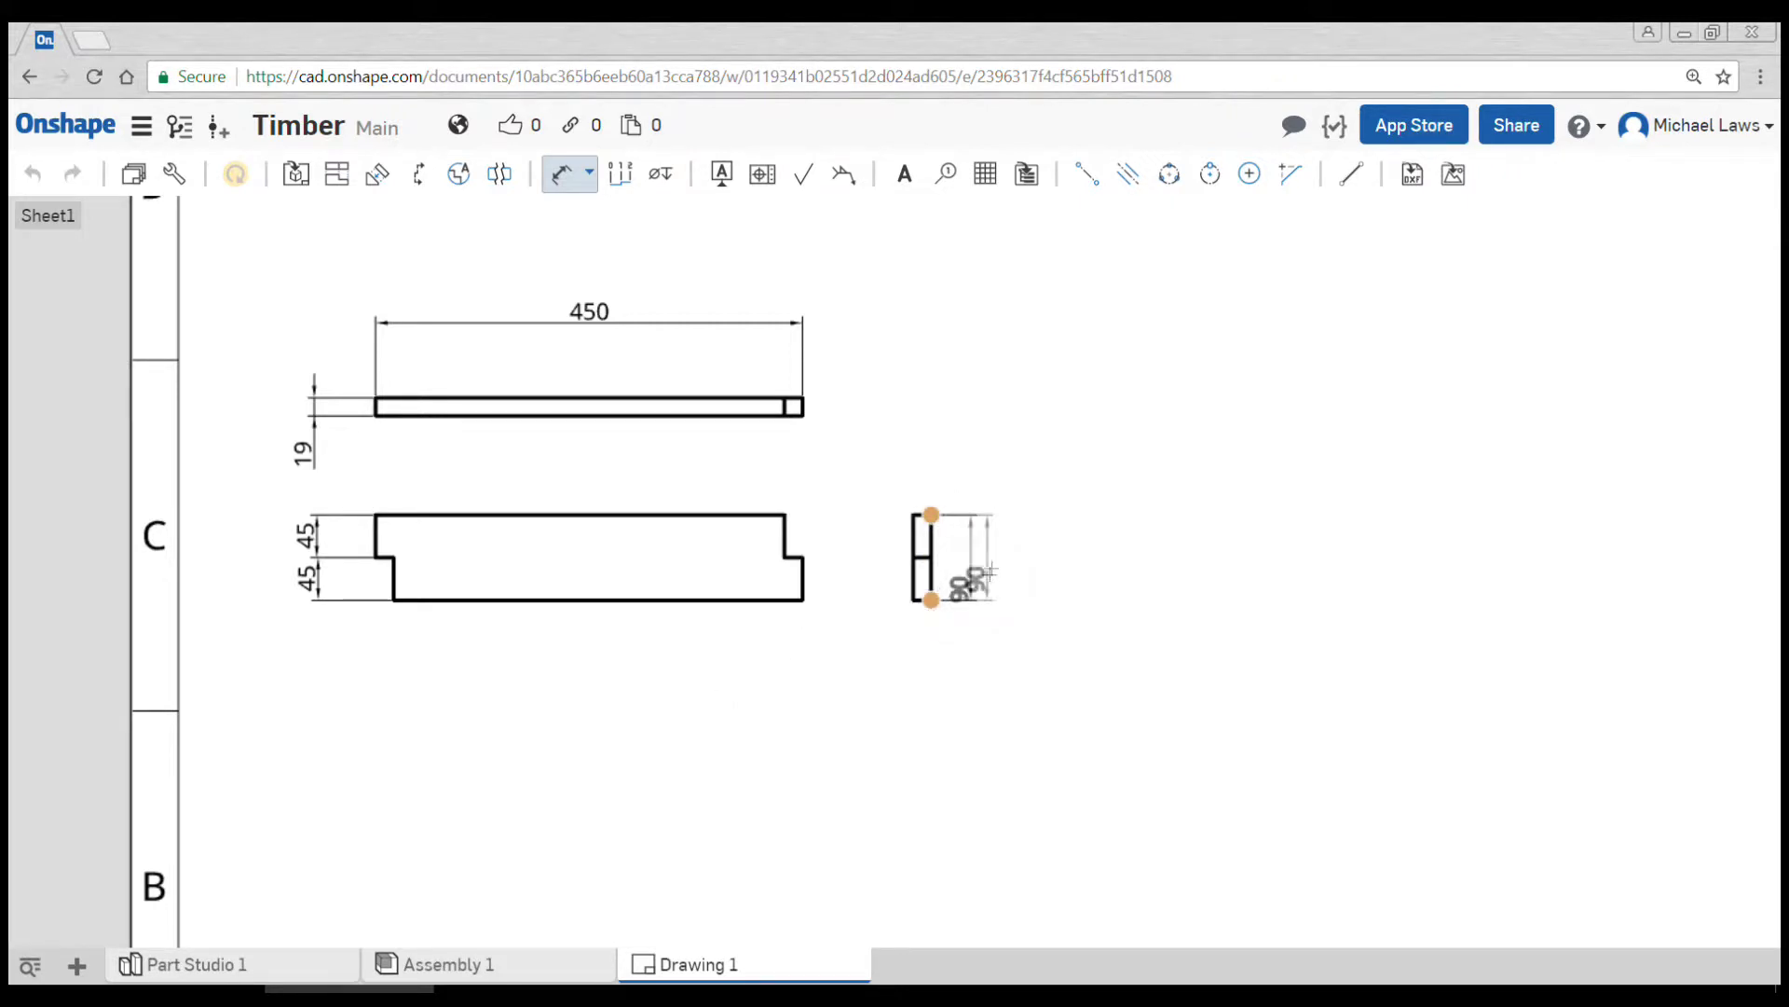
pyautogui.click(983, 558)
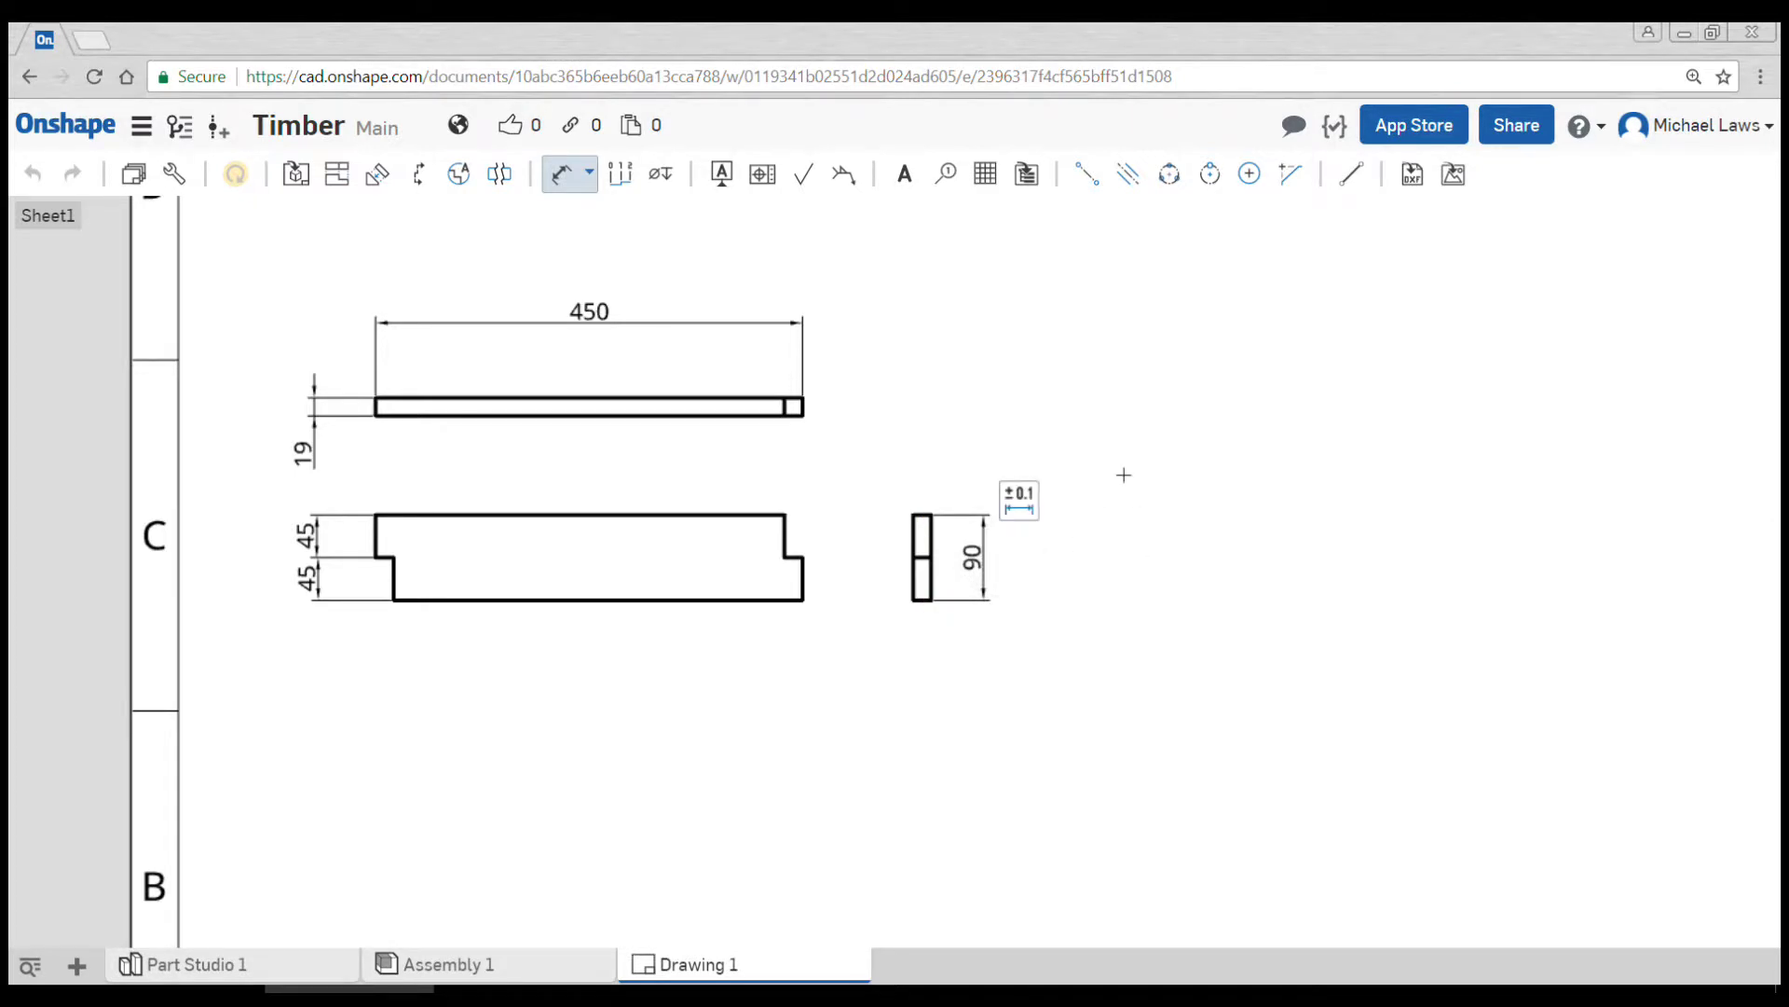
# Add notes TOP VIEW, SIDE VIEW and END VIEW beneath their respective views.
pyautogui.click(904, 177)
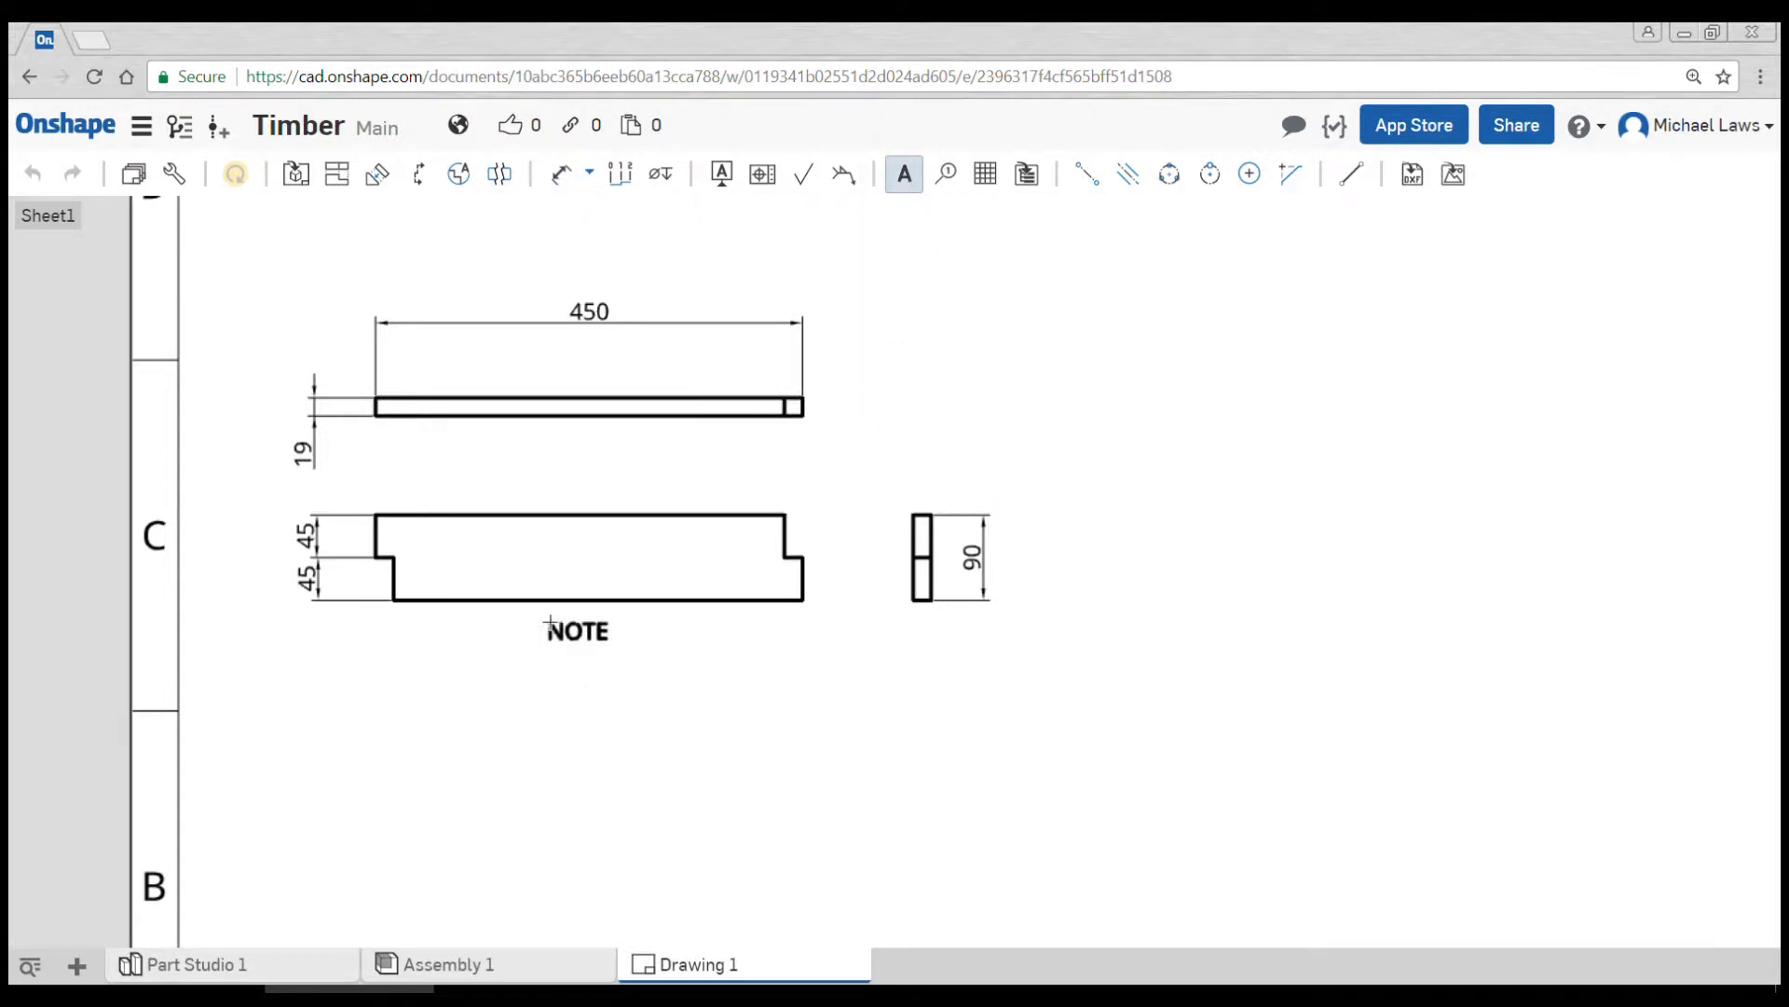
pyautogui.click(548, 622)
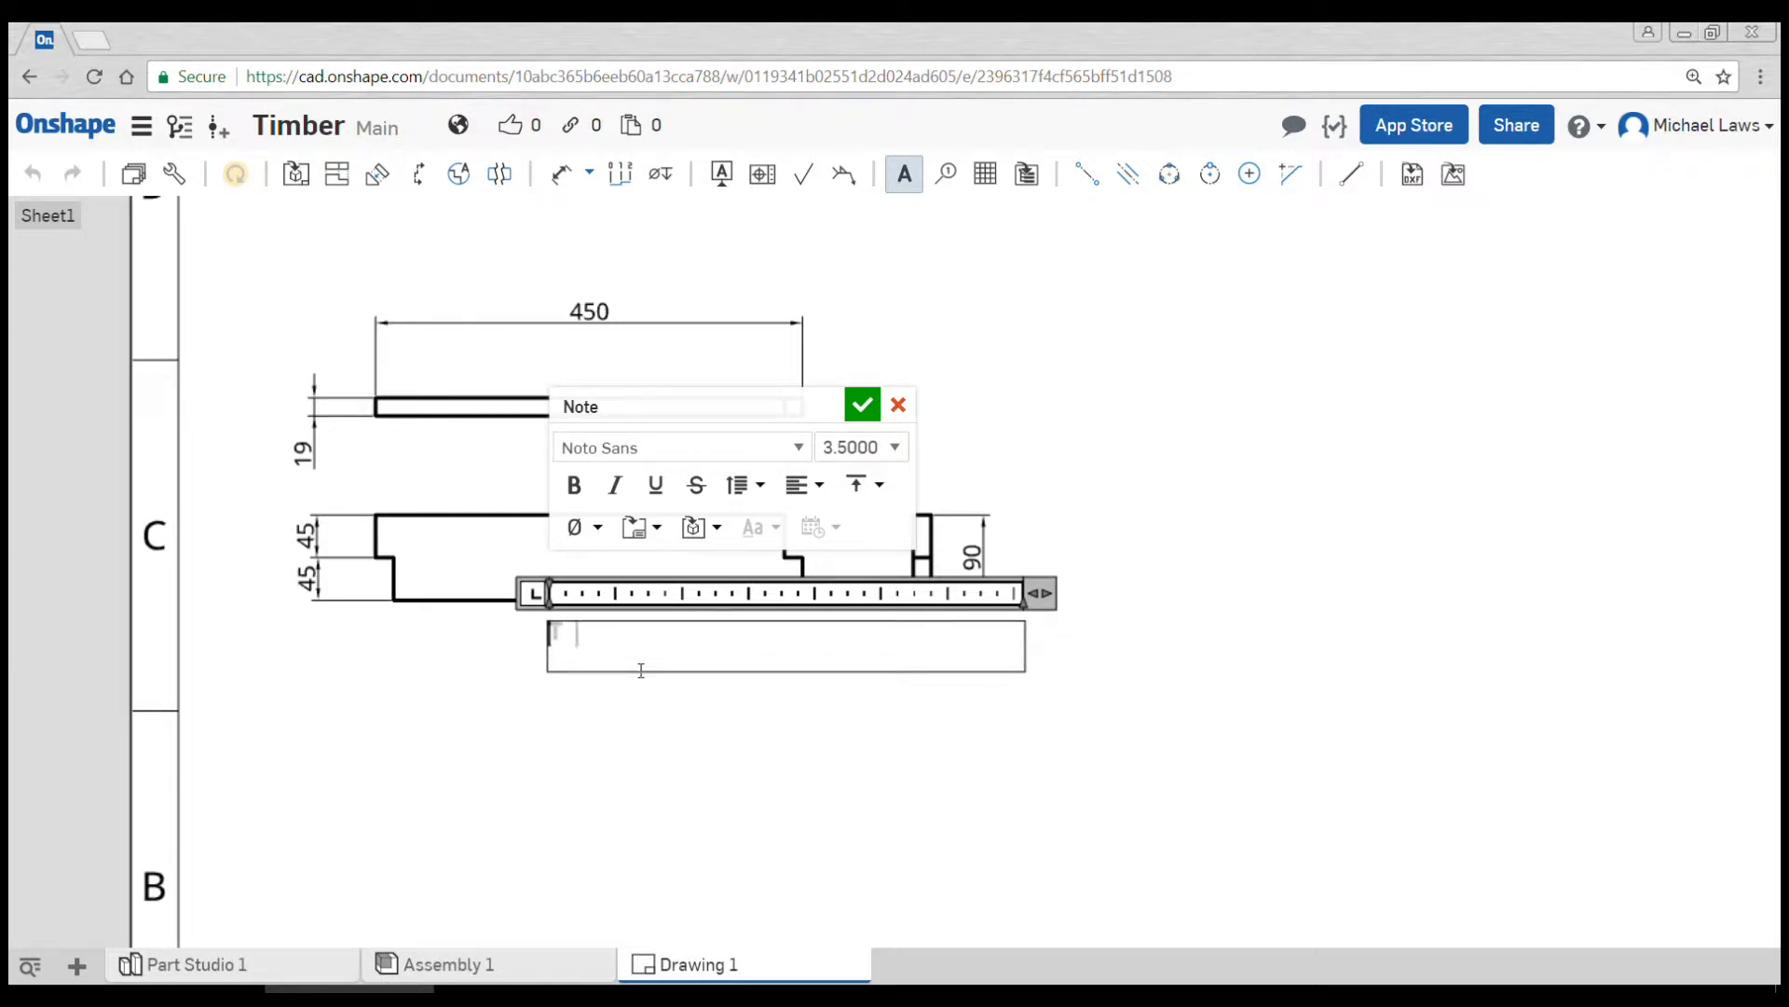
pyautogui.write('TOP VIEW')
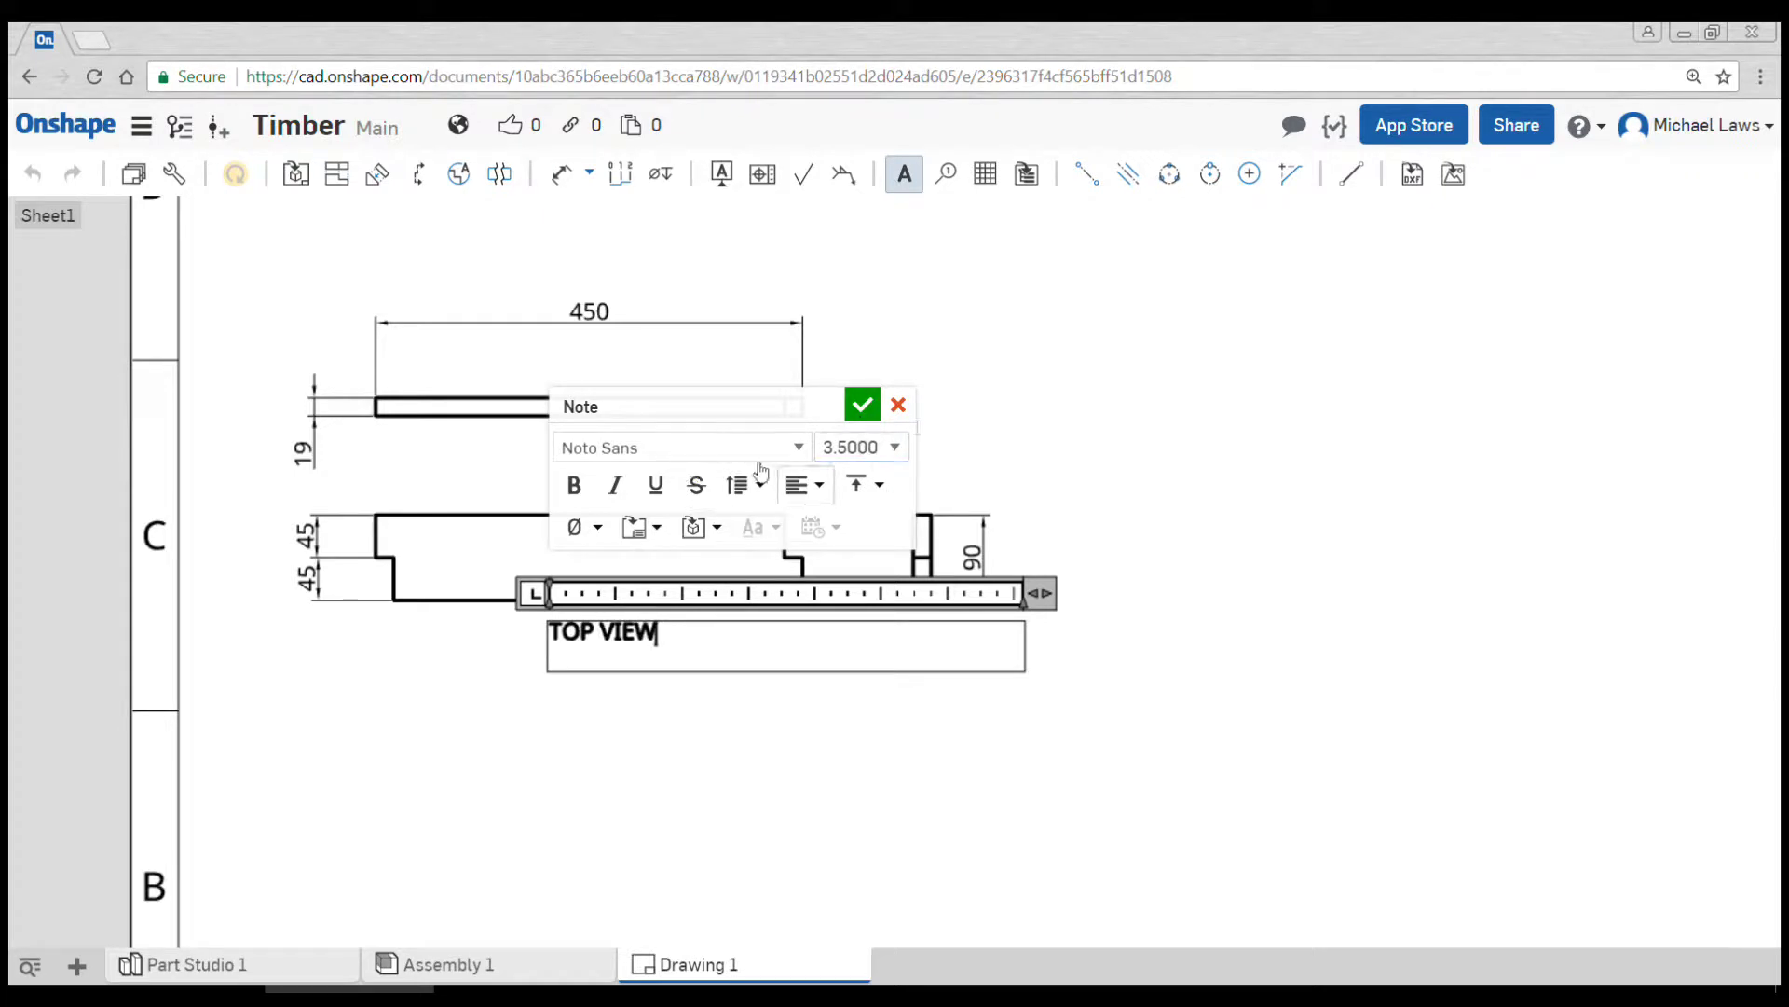
pyautogui.click(859, 416)
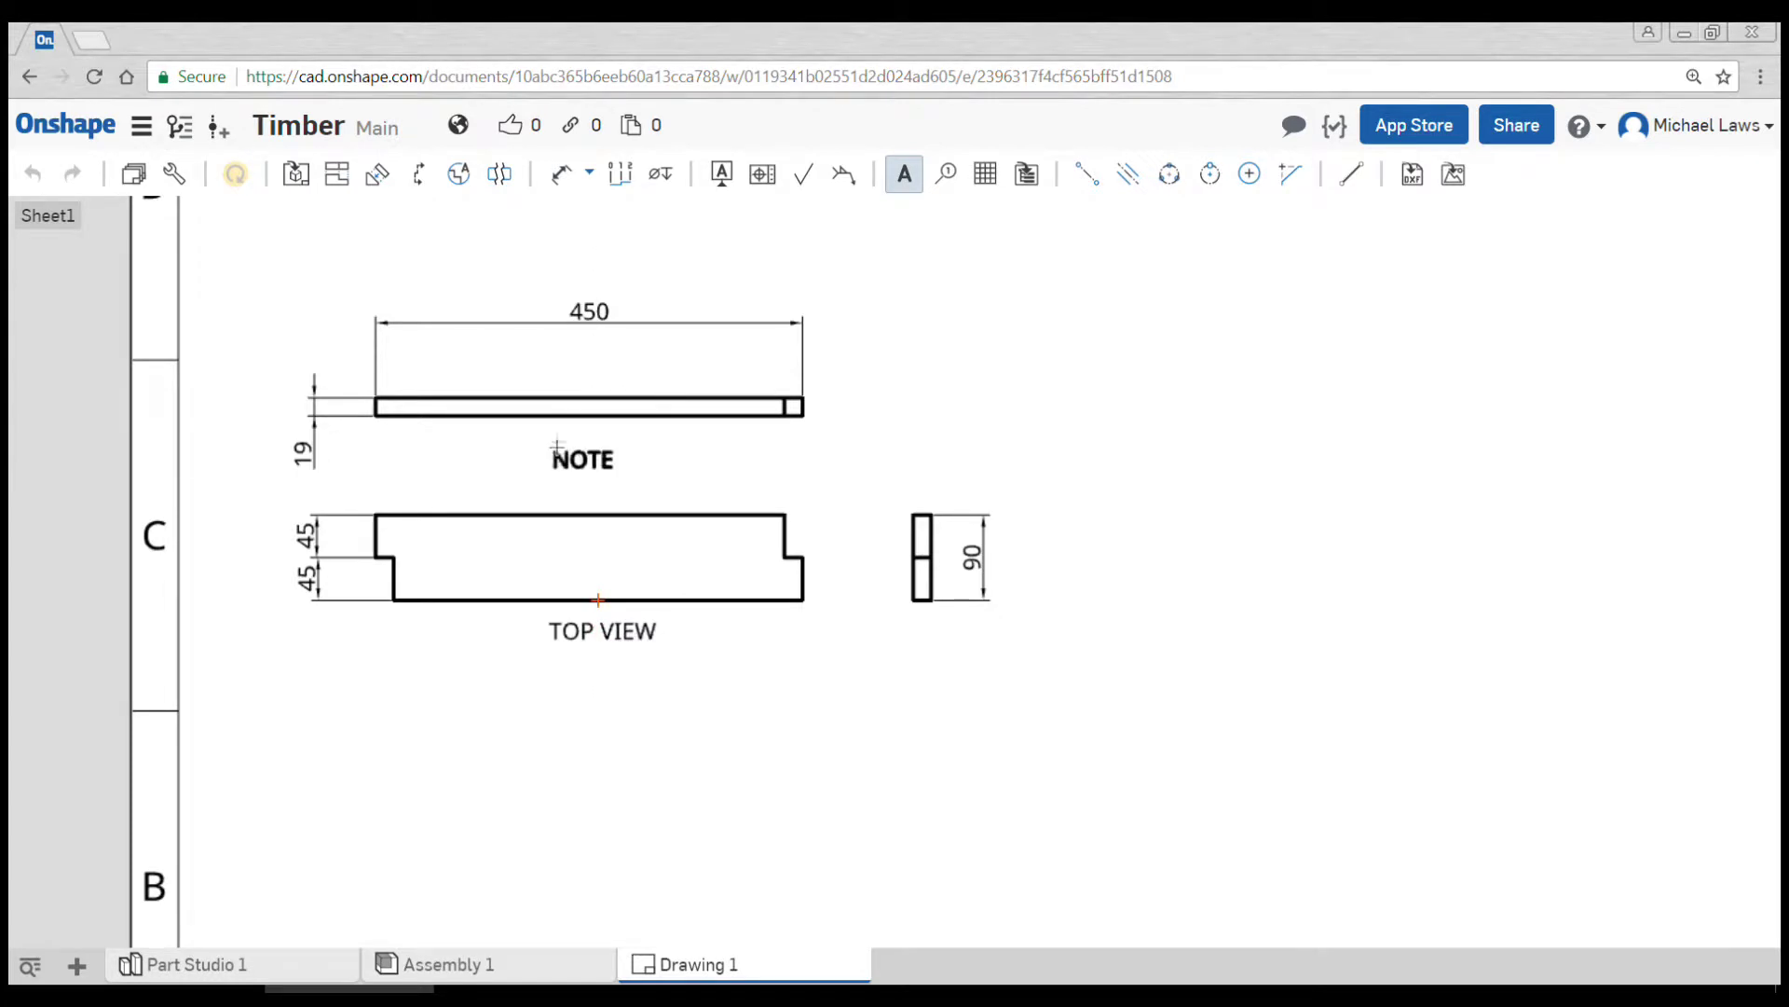
pyautogui.click(559, 444)
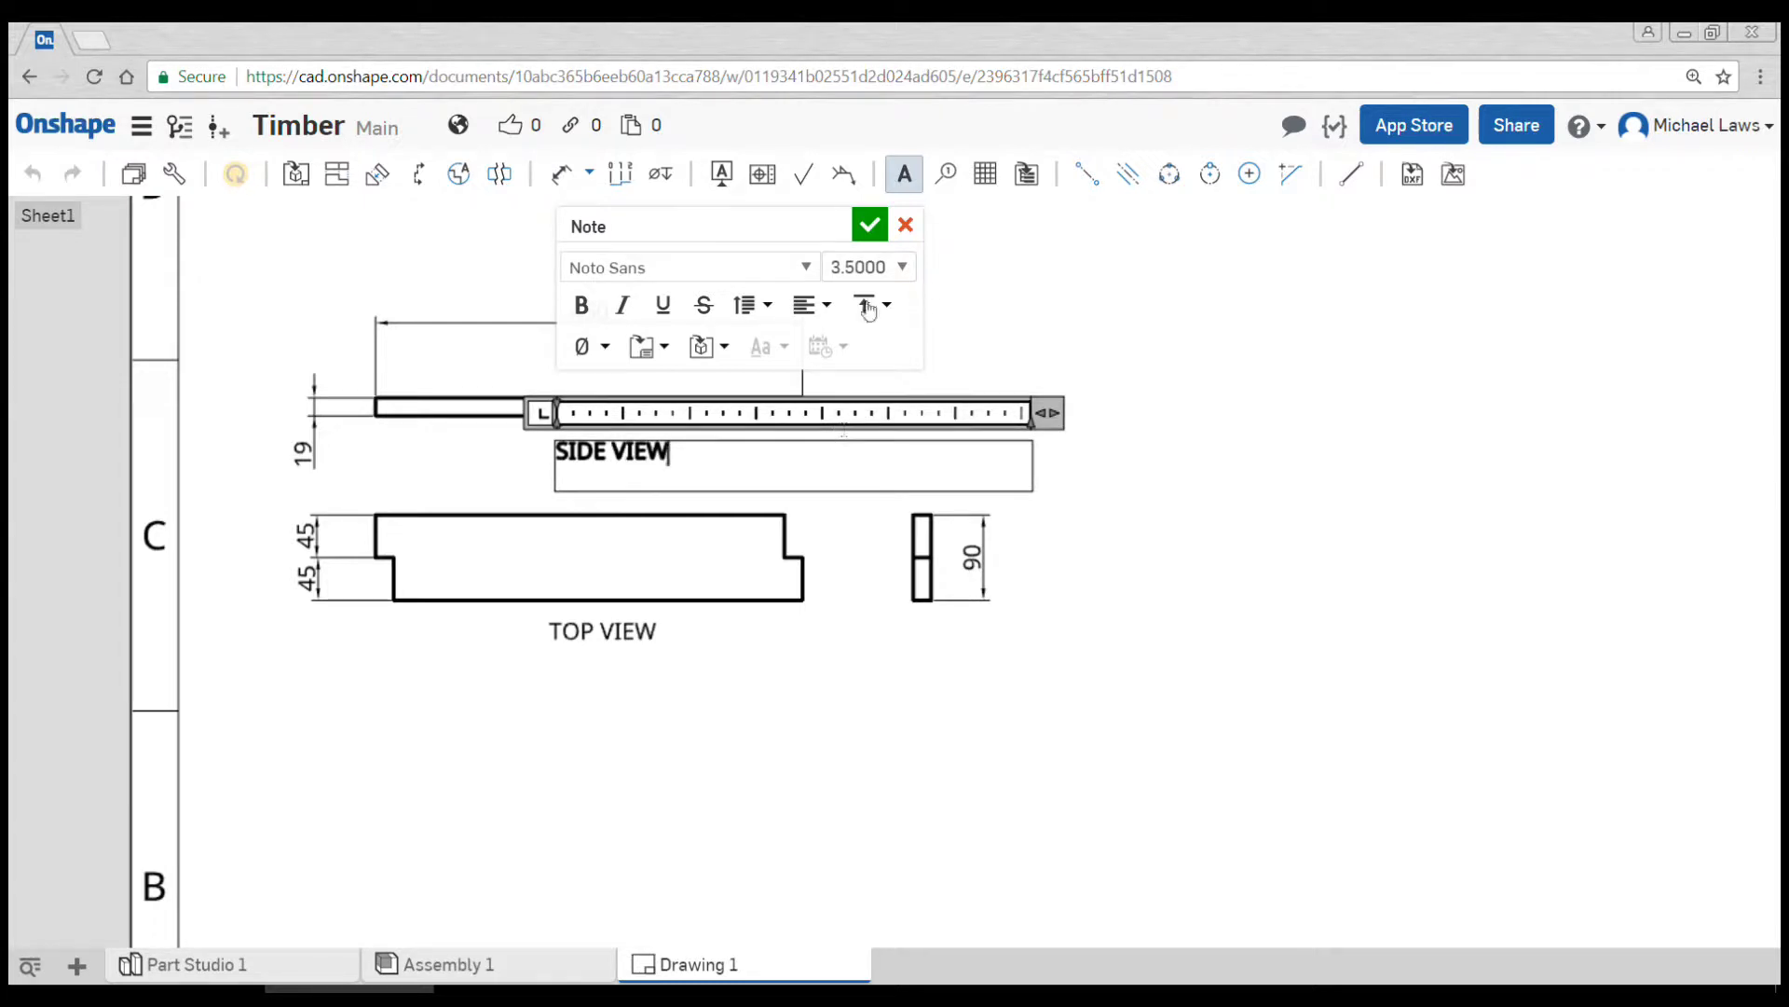
pyautogui.click(869, 225)
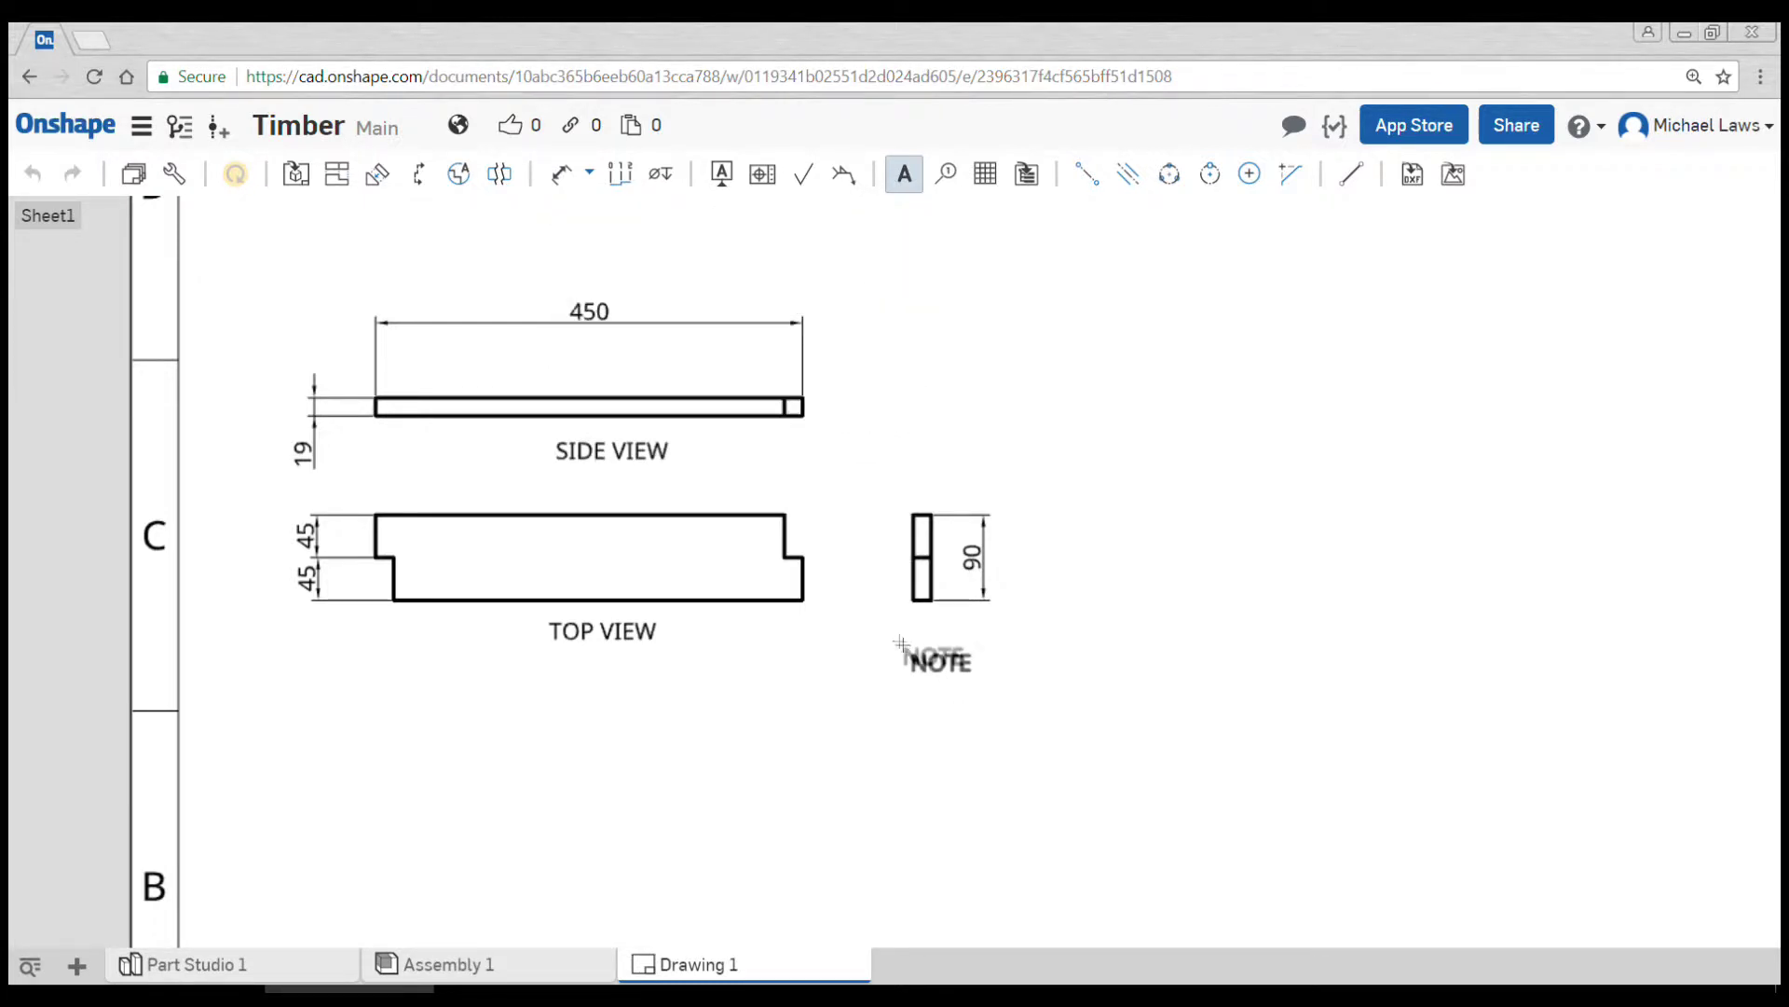
pyautogui.click(985, 679)
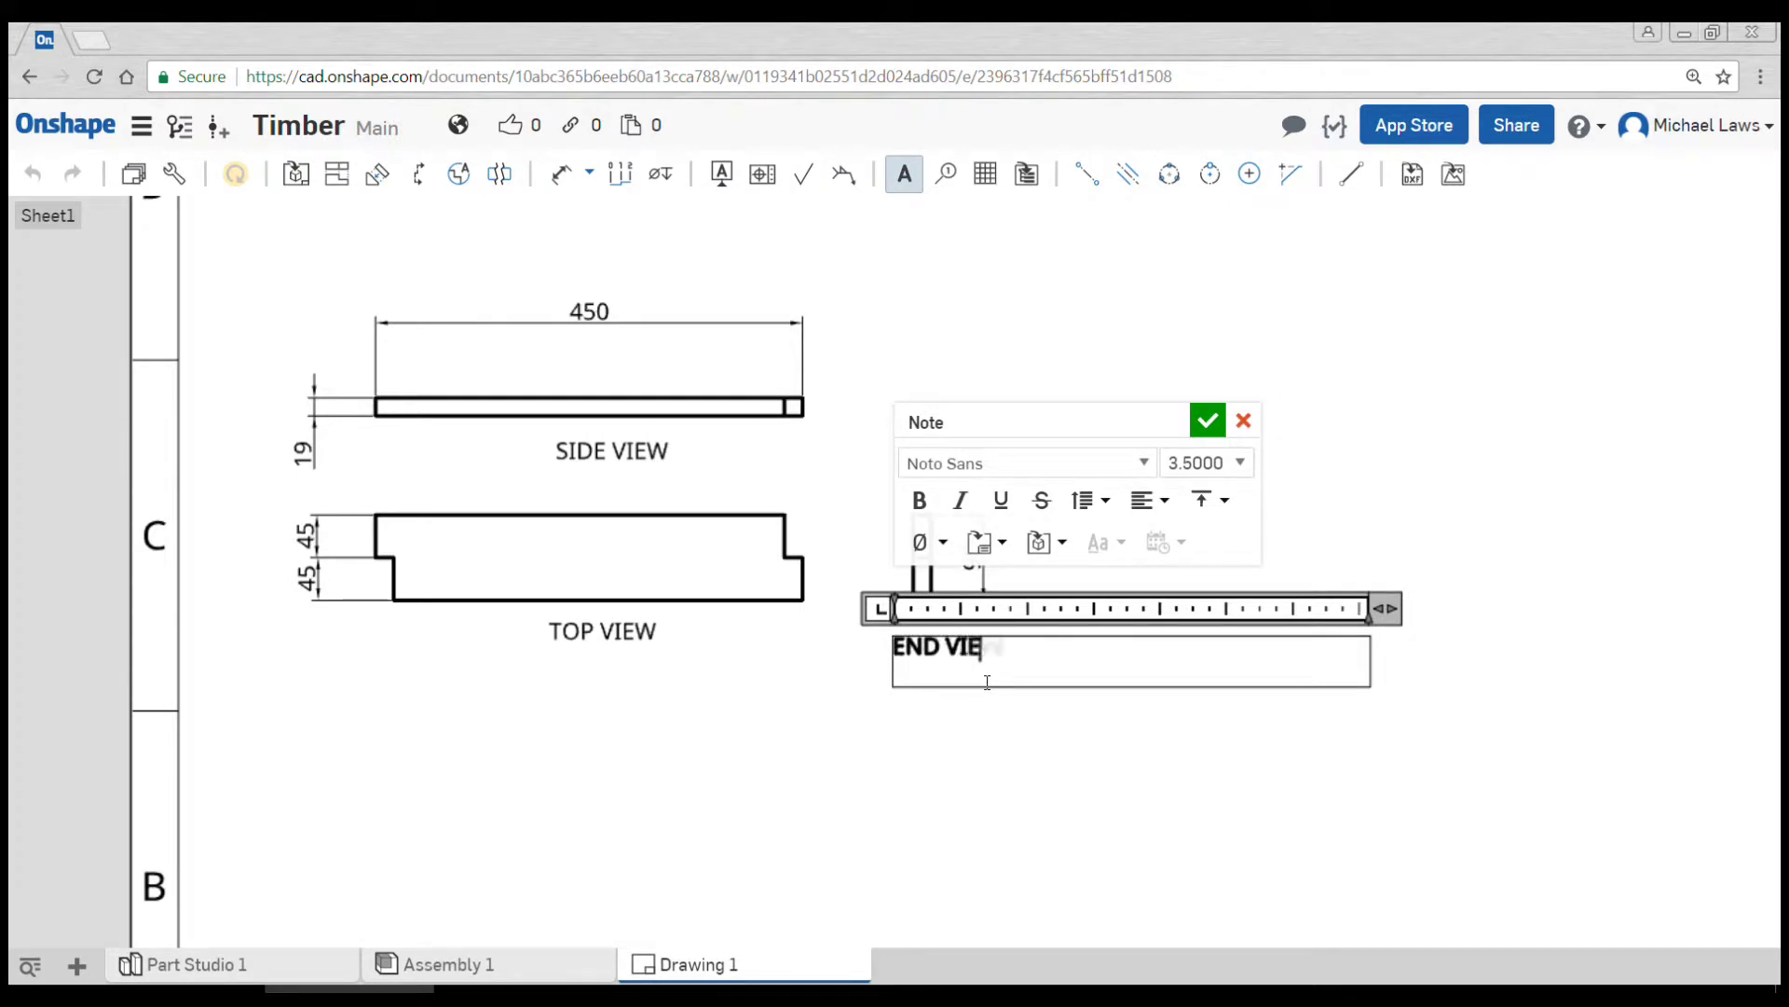
pyautogui.click(1206, 421)
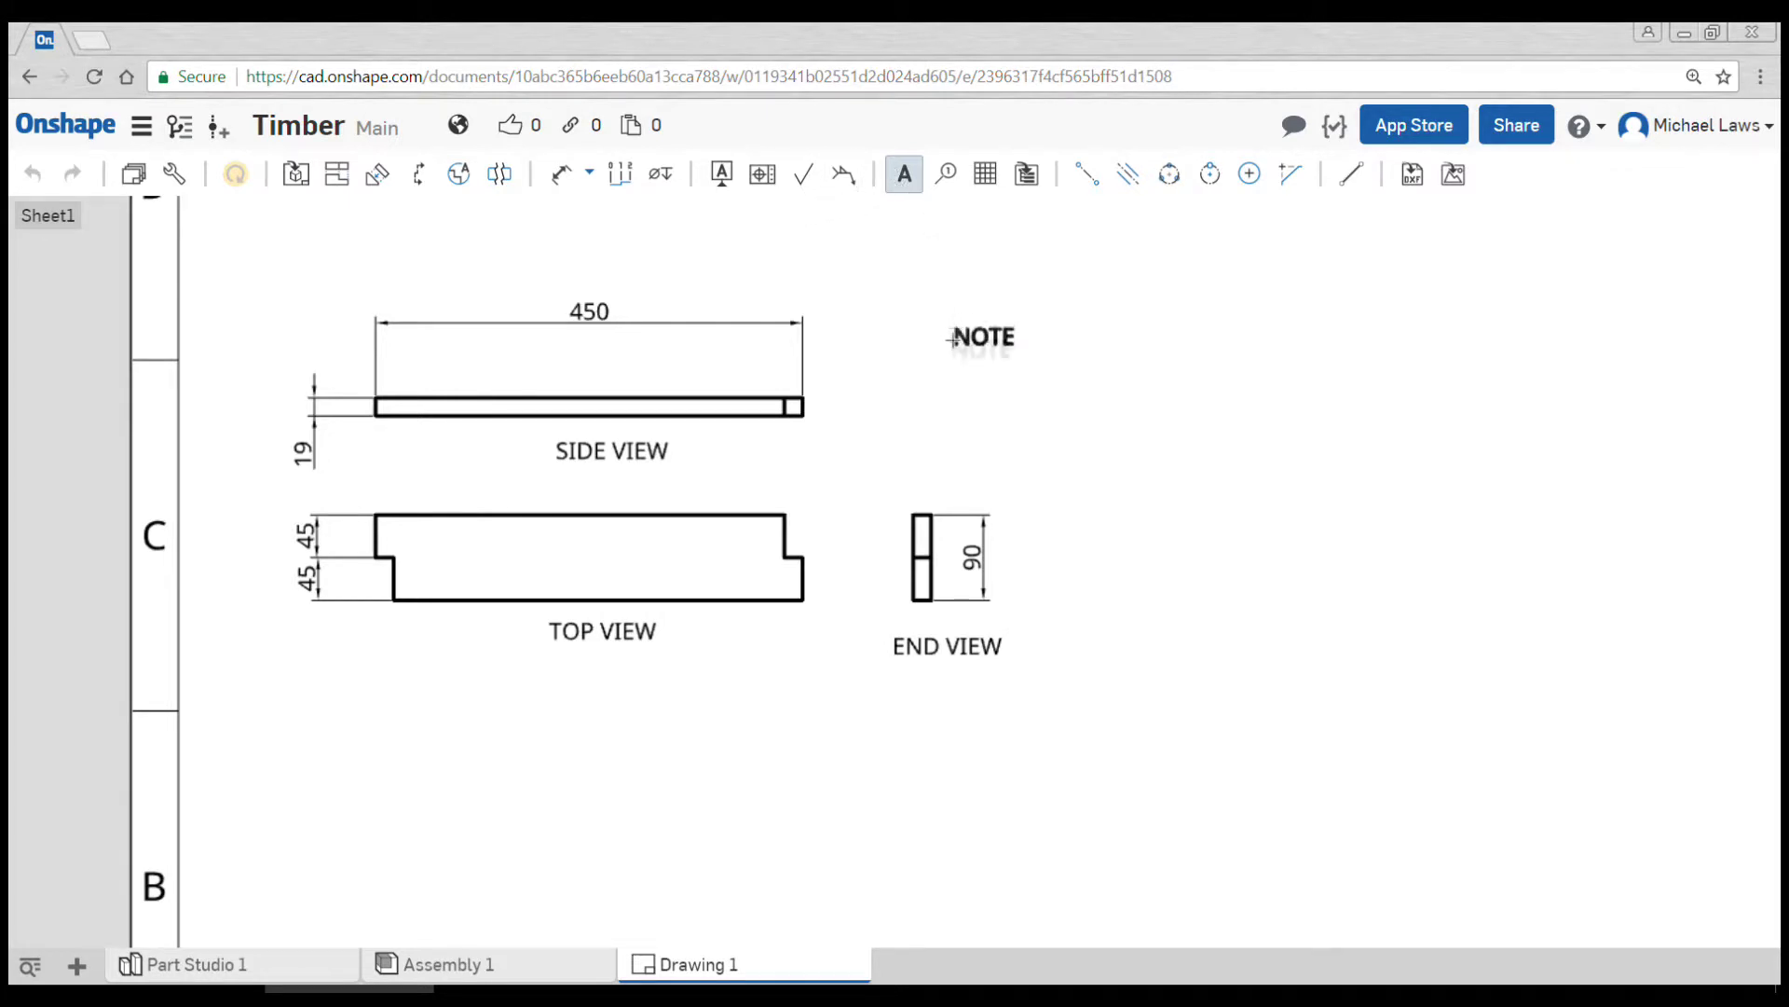
pyautogui.press('Escape')
# Centre-align the SIDE VIEW label text and move it under the side view.
pyautogui.click(673, 466)
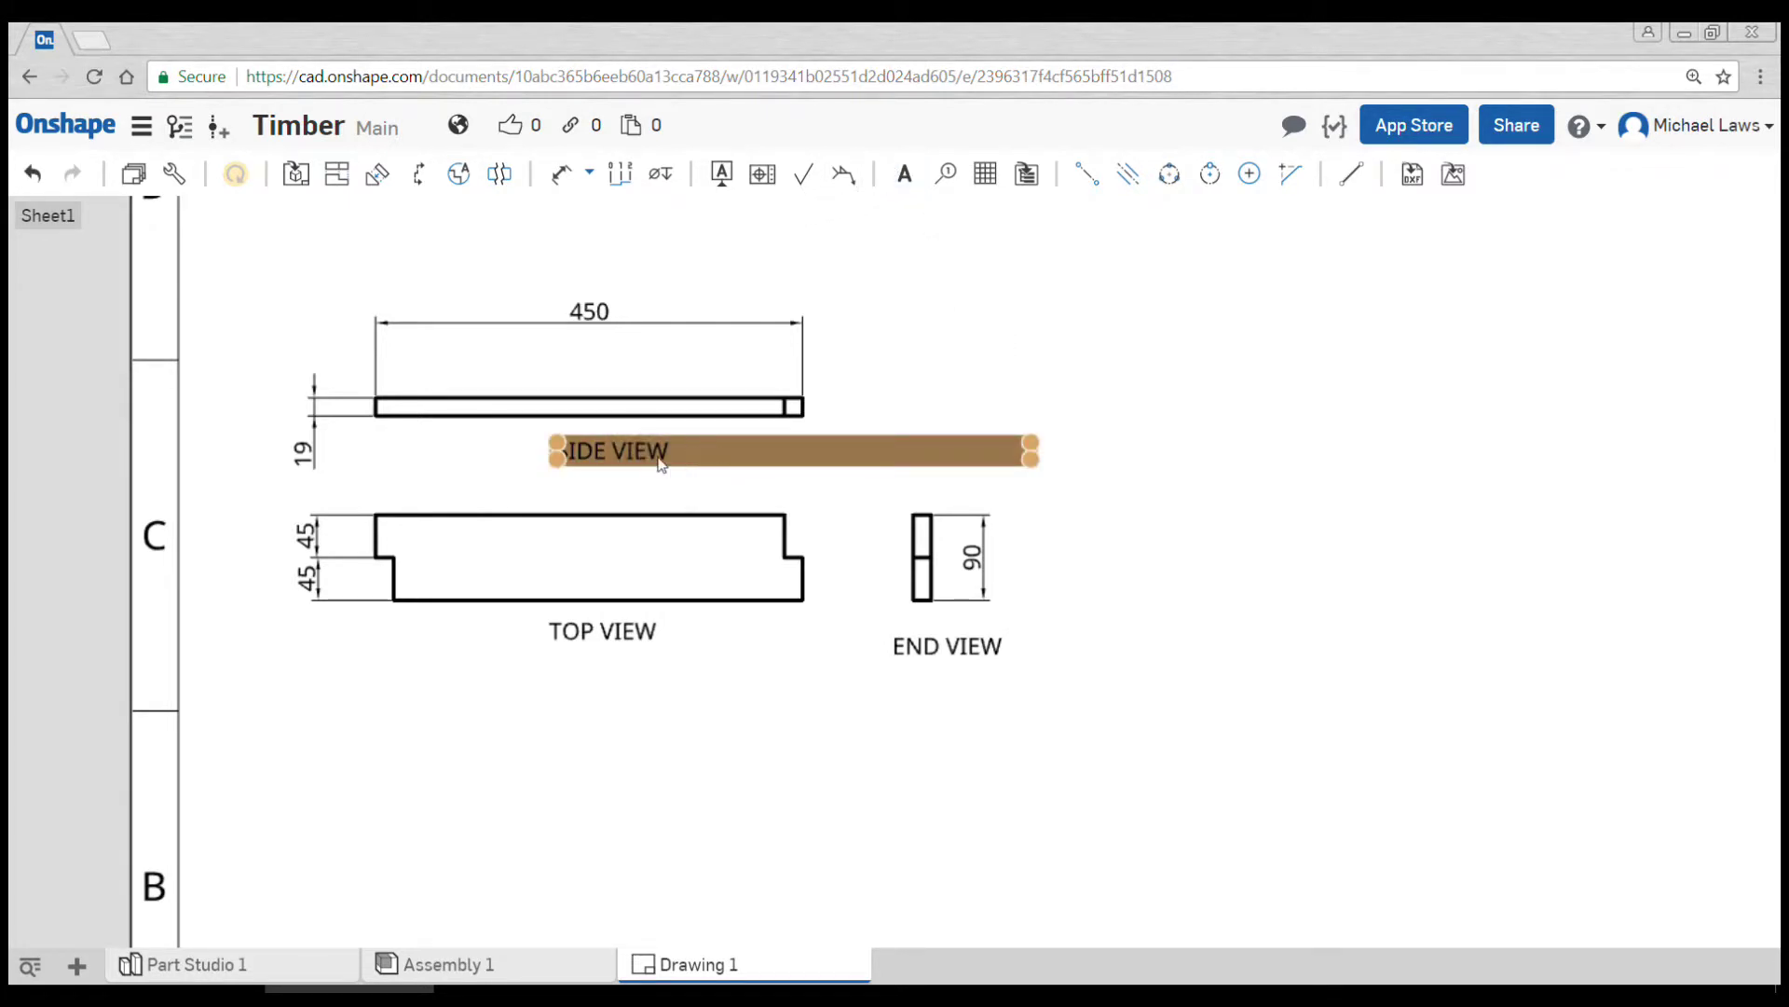
pyautogui.doubleClick(635, 458)
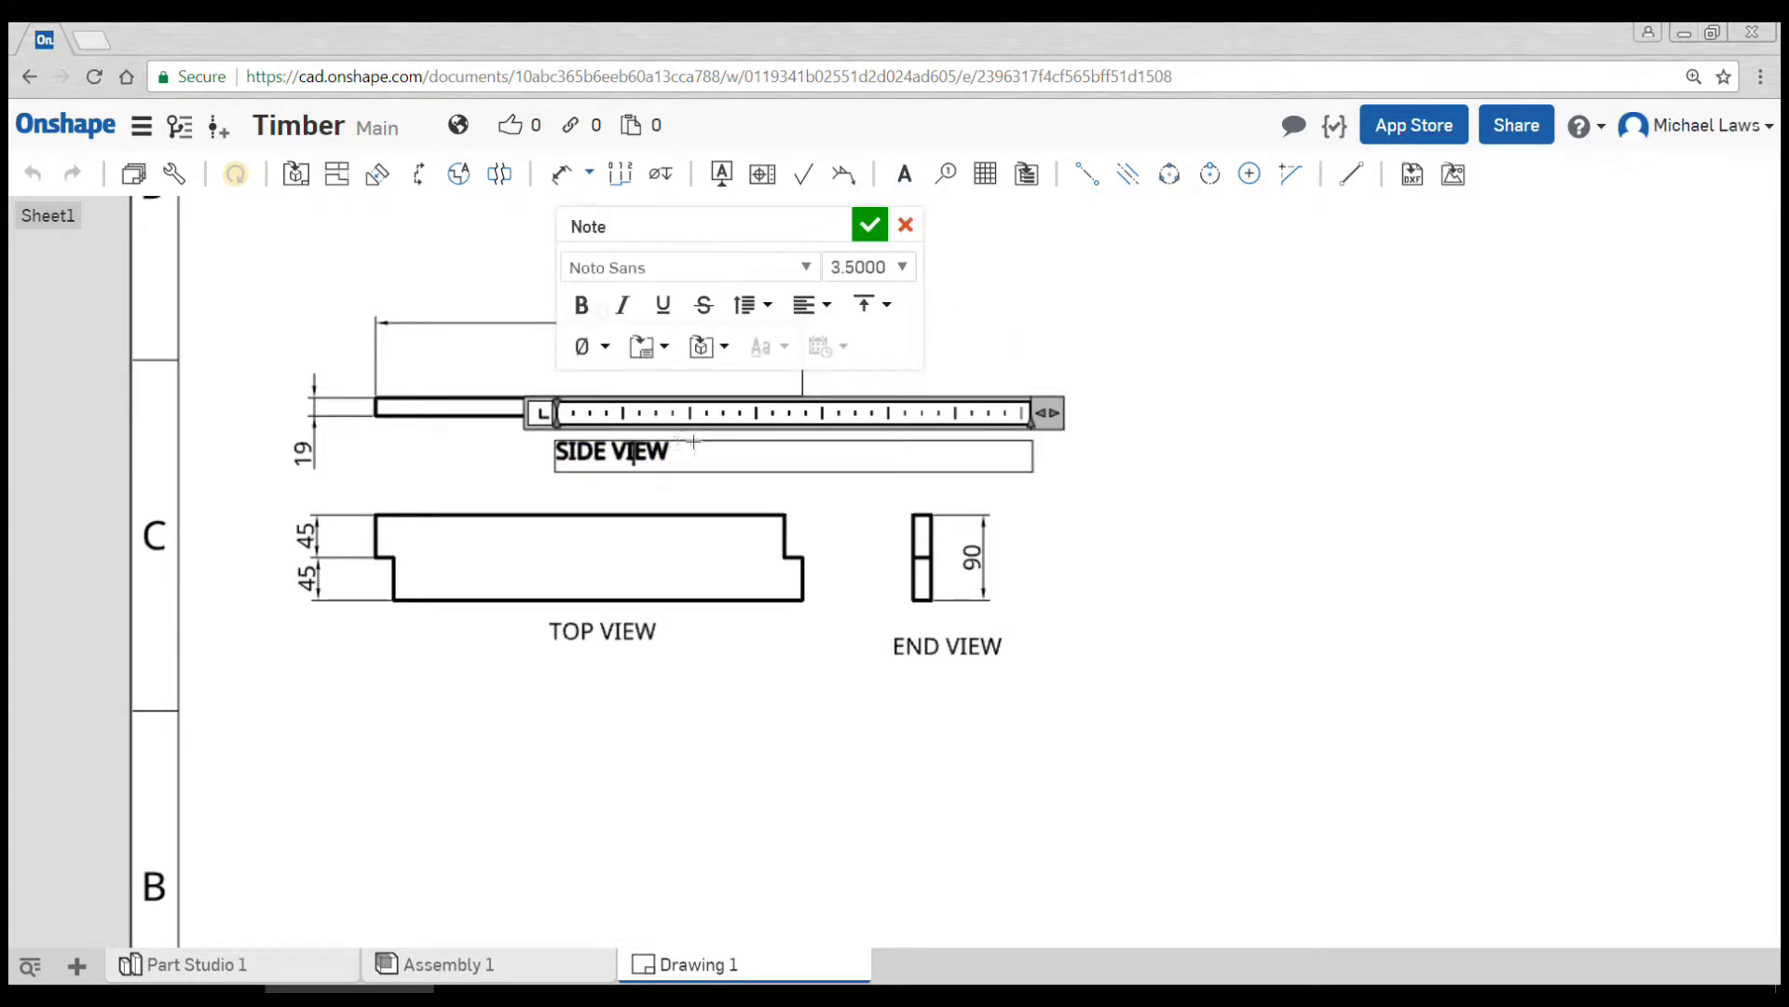
pyautogui.moveTo(689, 453); pyautogui.dragTo(593, 455)
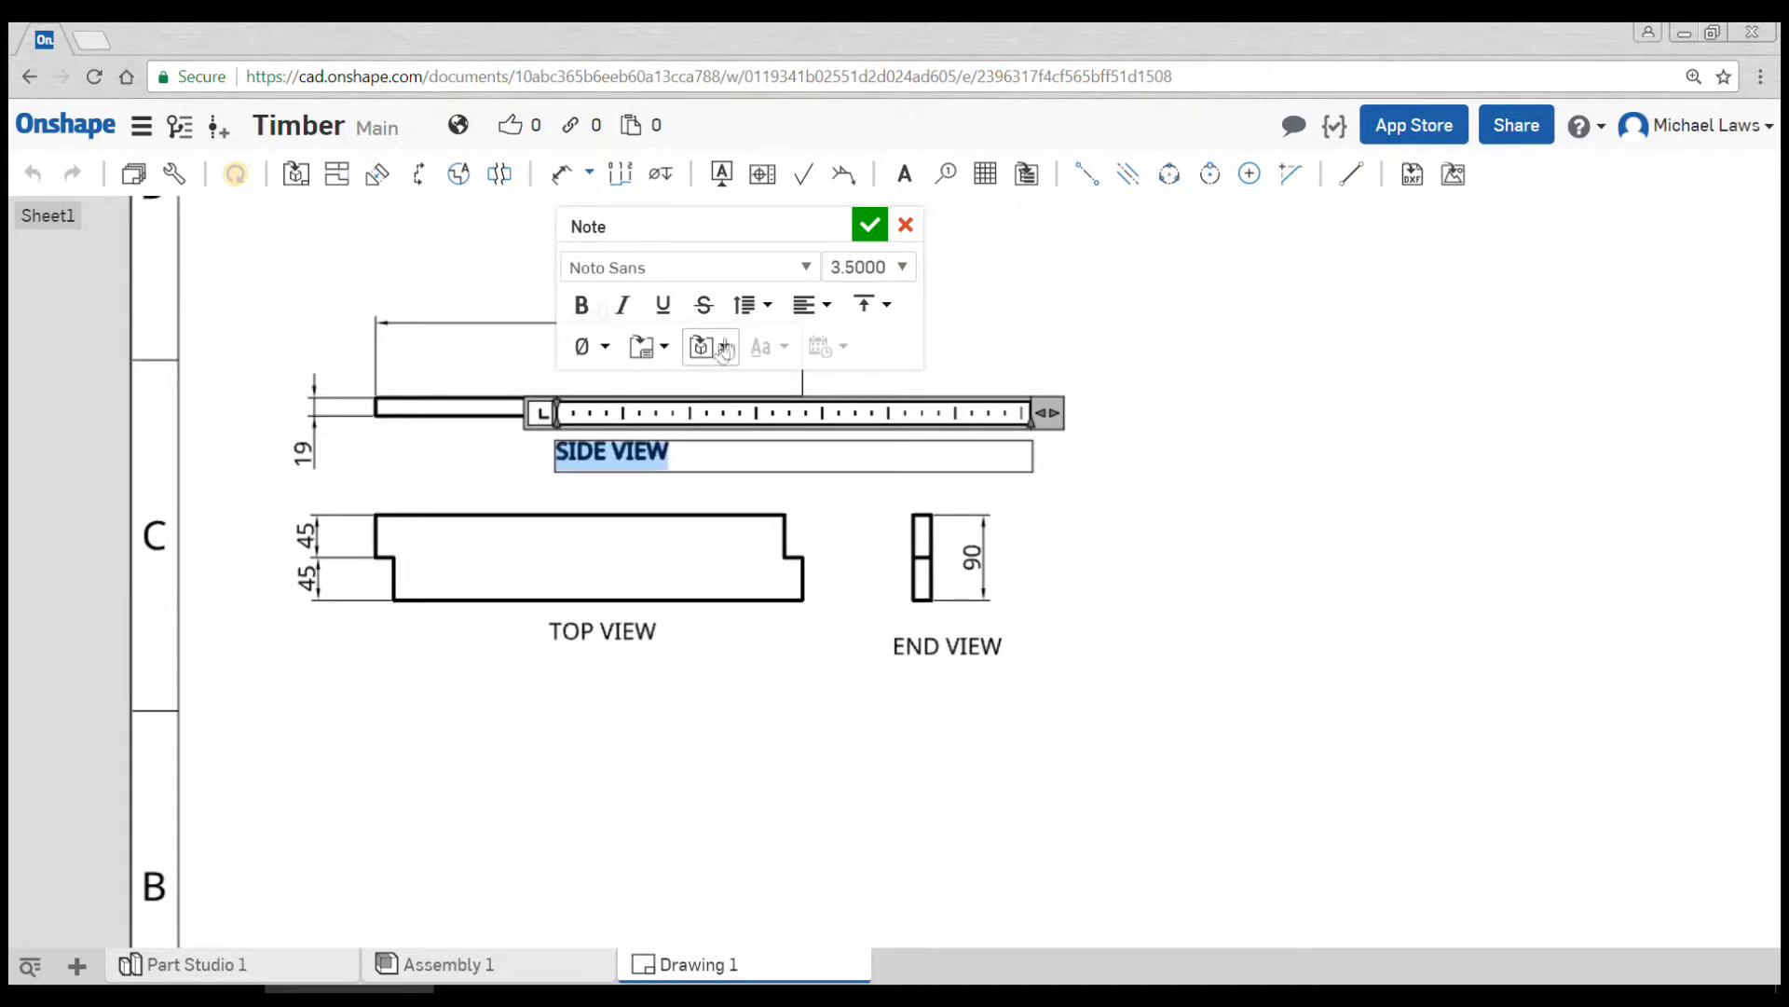
pyautogui.click(809, 306)
pyautogui.click(850, 382)
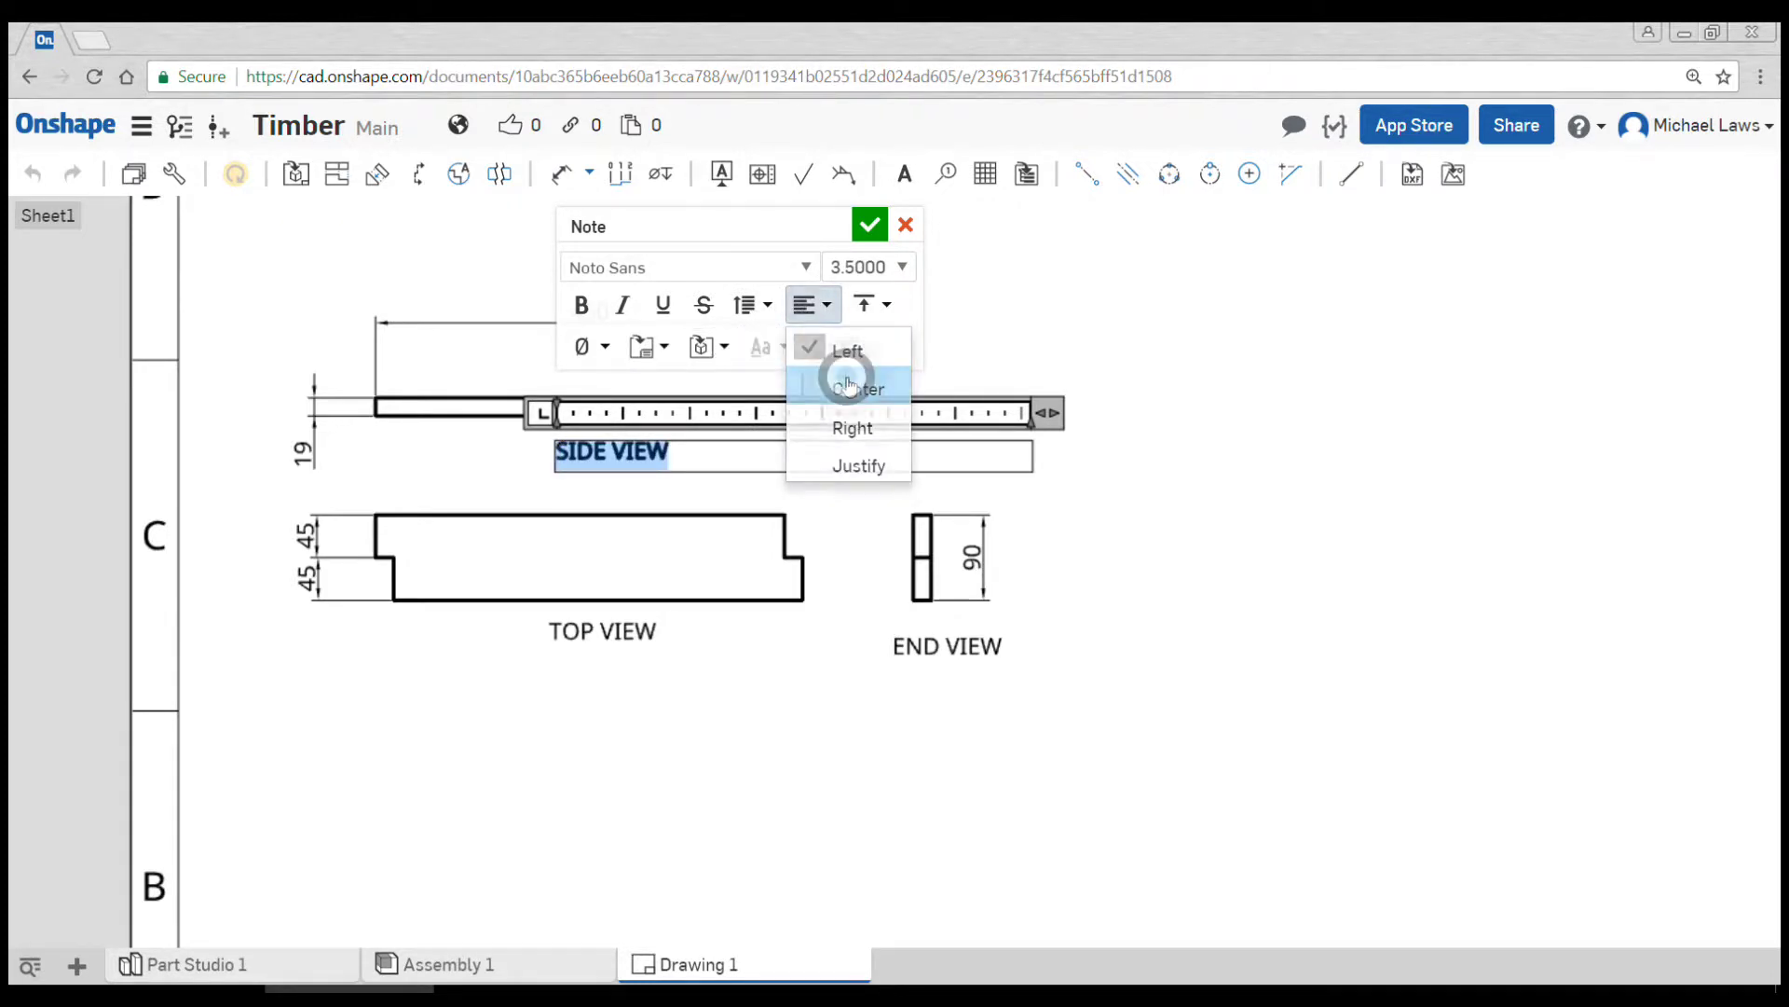
pyautogui.click(869, 225)
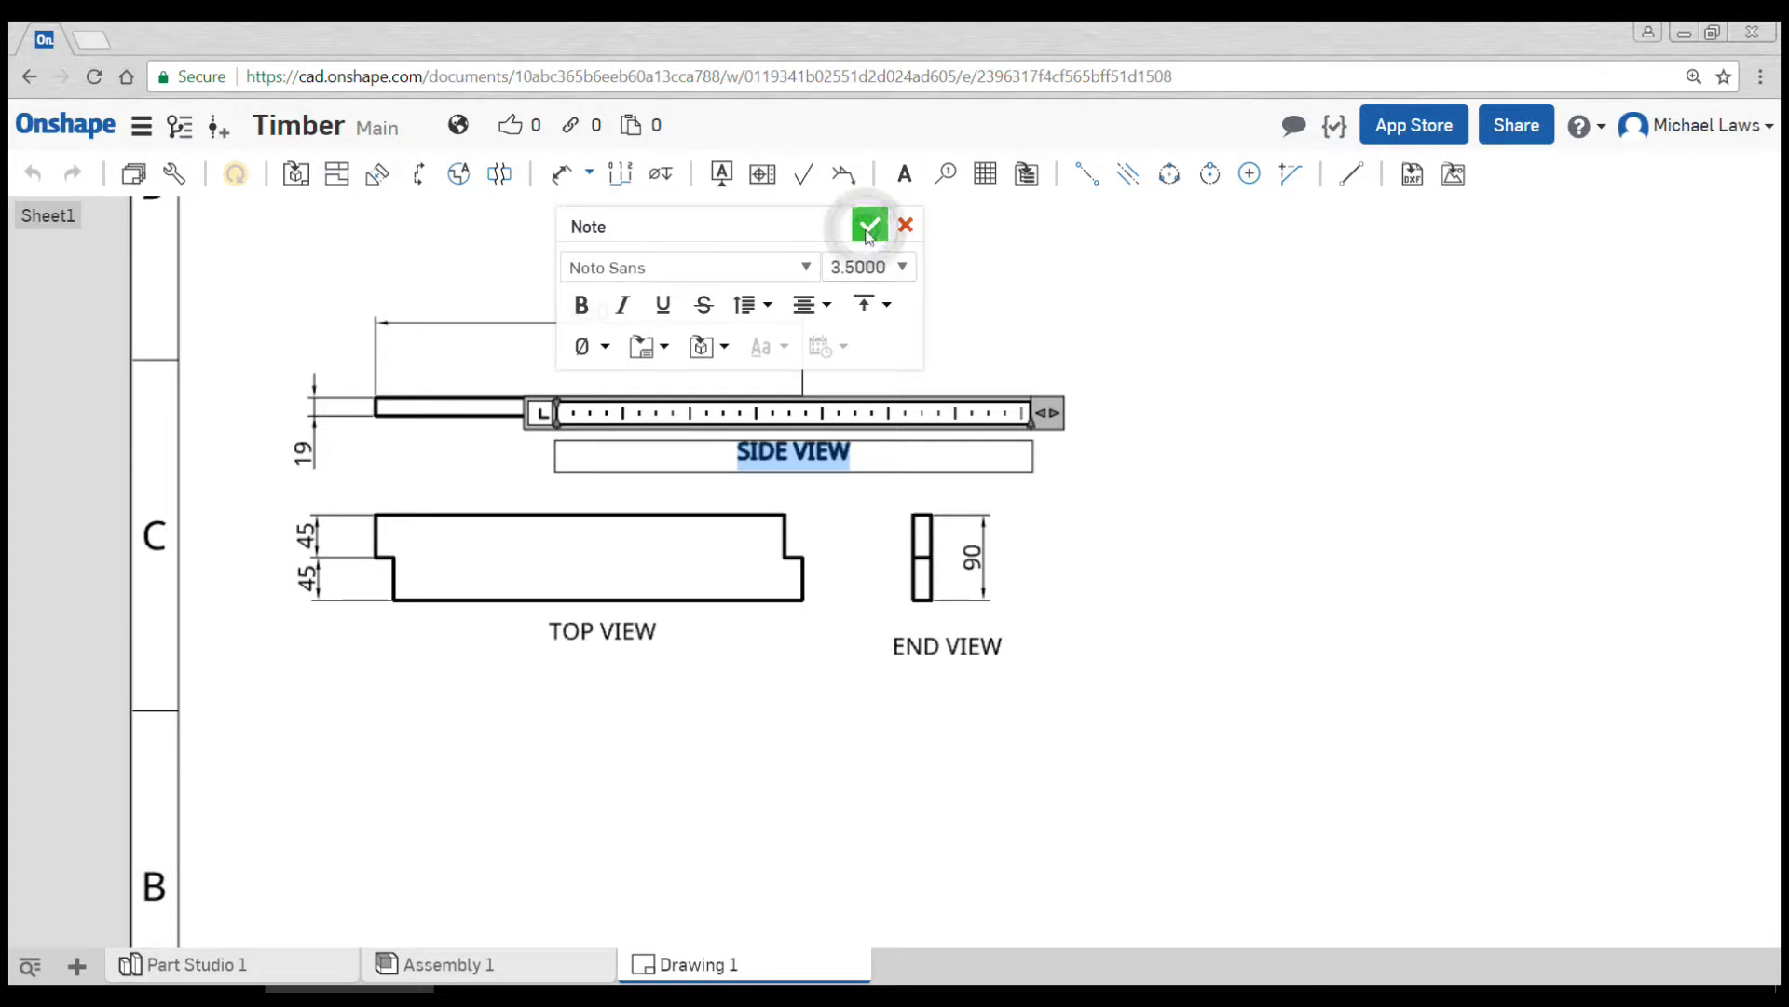
pyautogui.moveTo(645, 452); pyautogui.dragTo(597, 439)
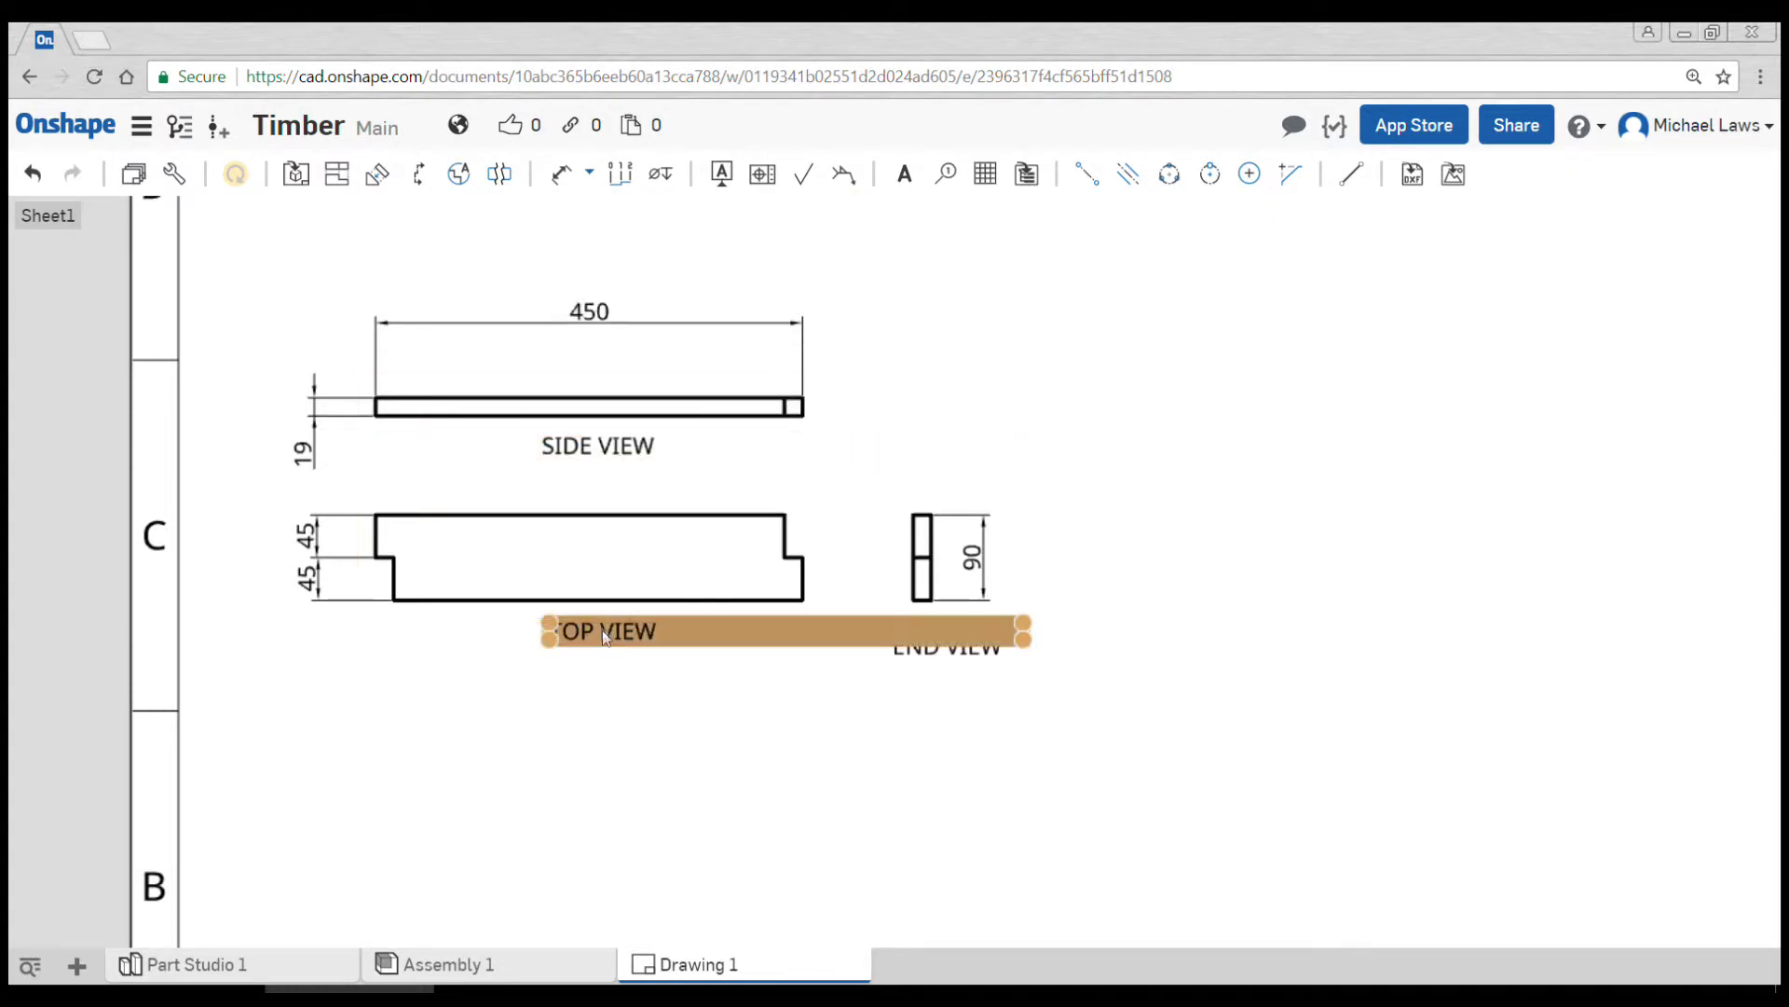
# Centre-align the TOP VIEW label text and move it under the top view.
pyautogui.click(601, 637)
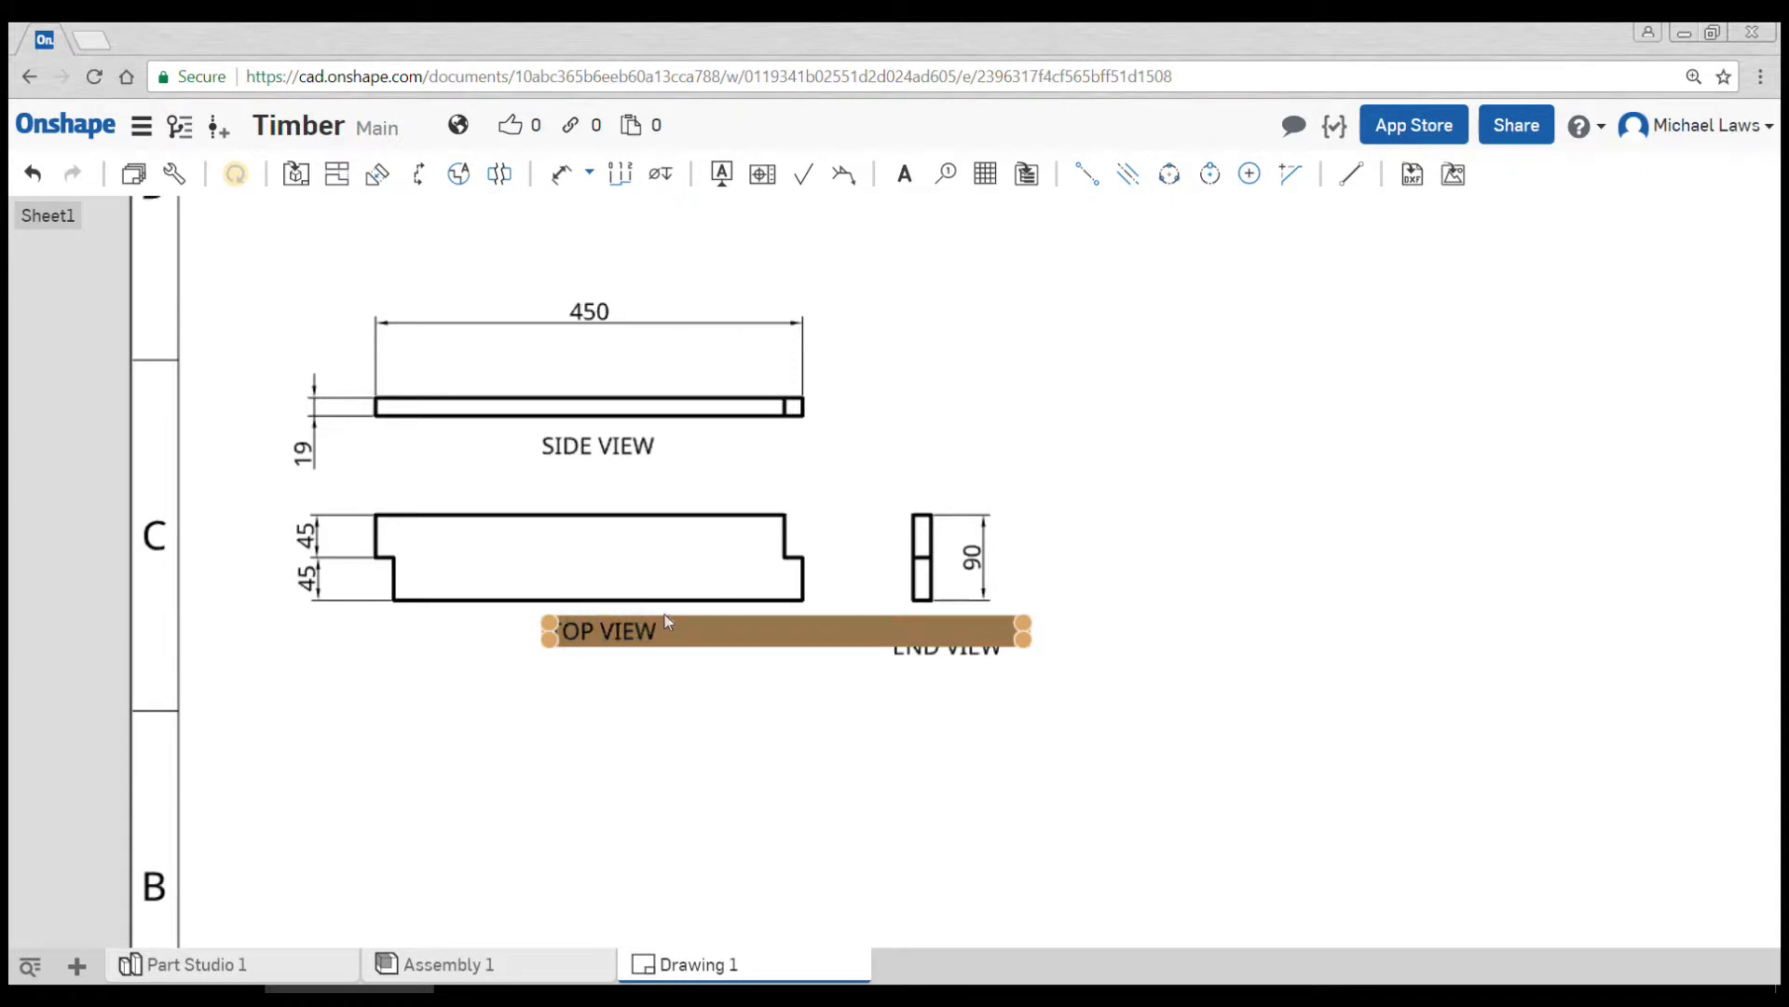
pyautogui.click(627, 636)
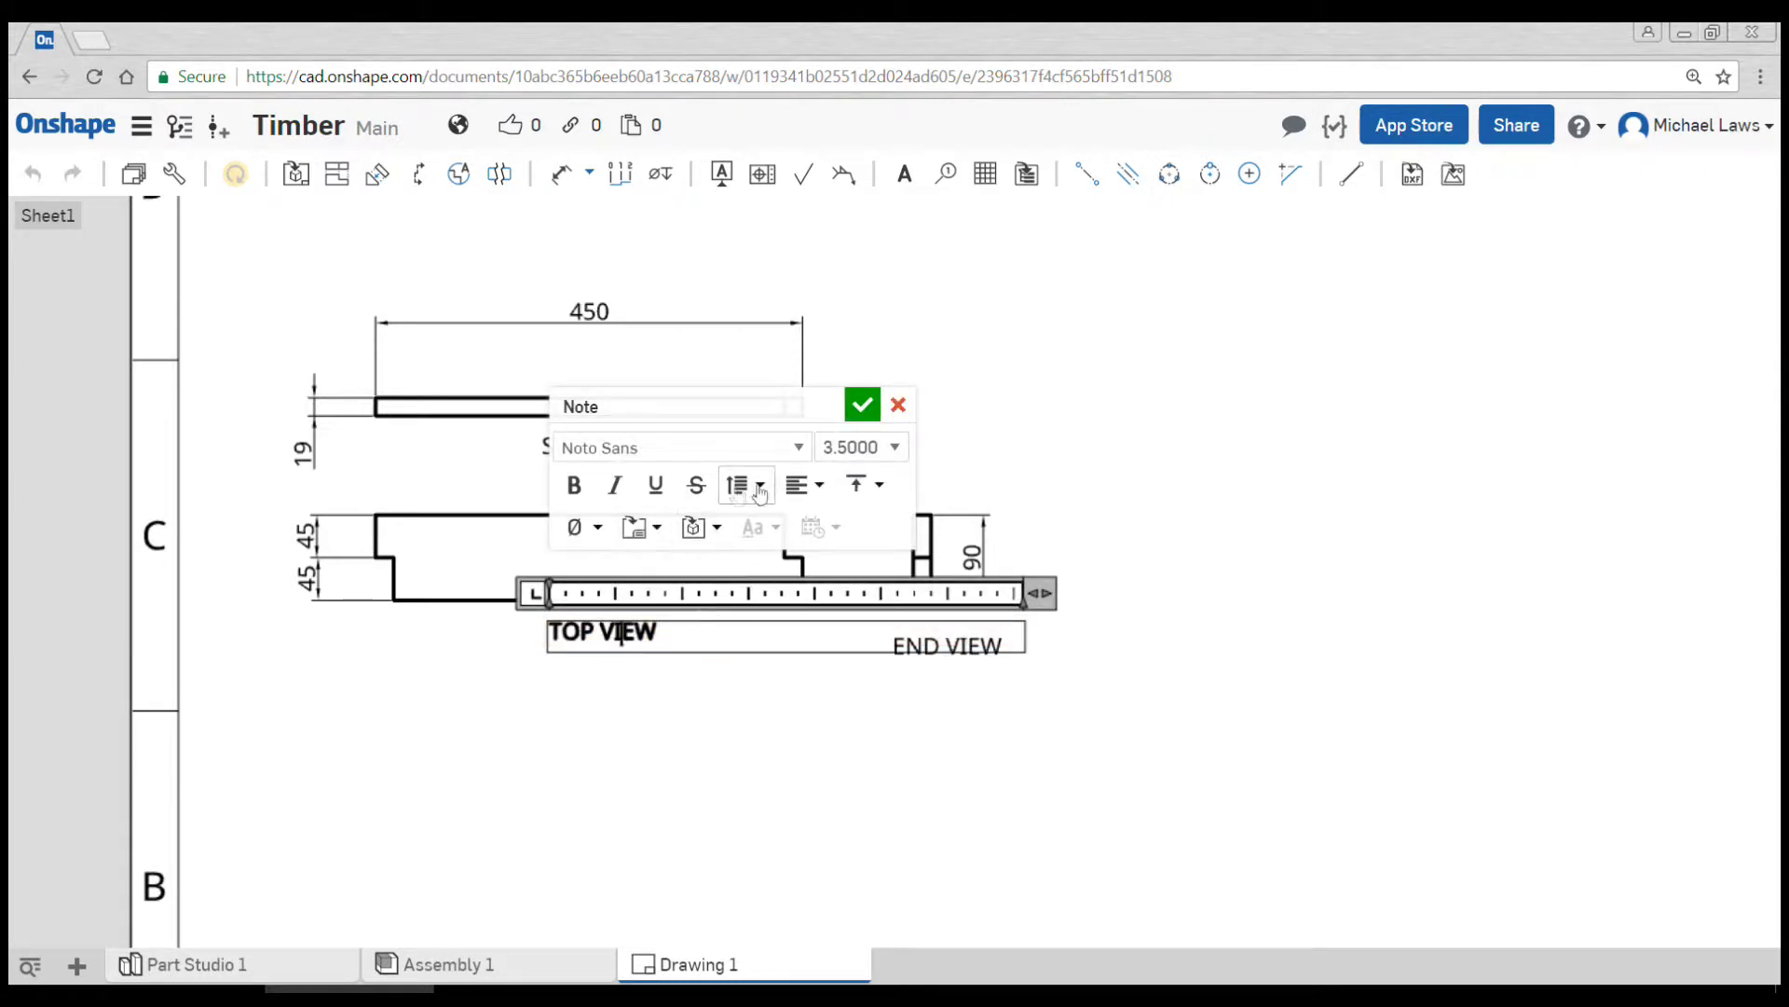
pyautogui.click(804, 485)
pyautogui.click(841, 568)
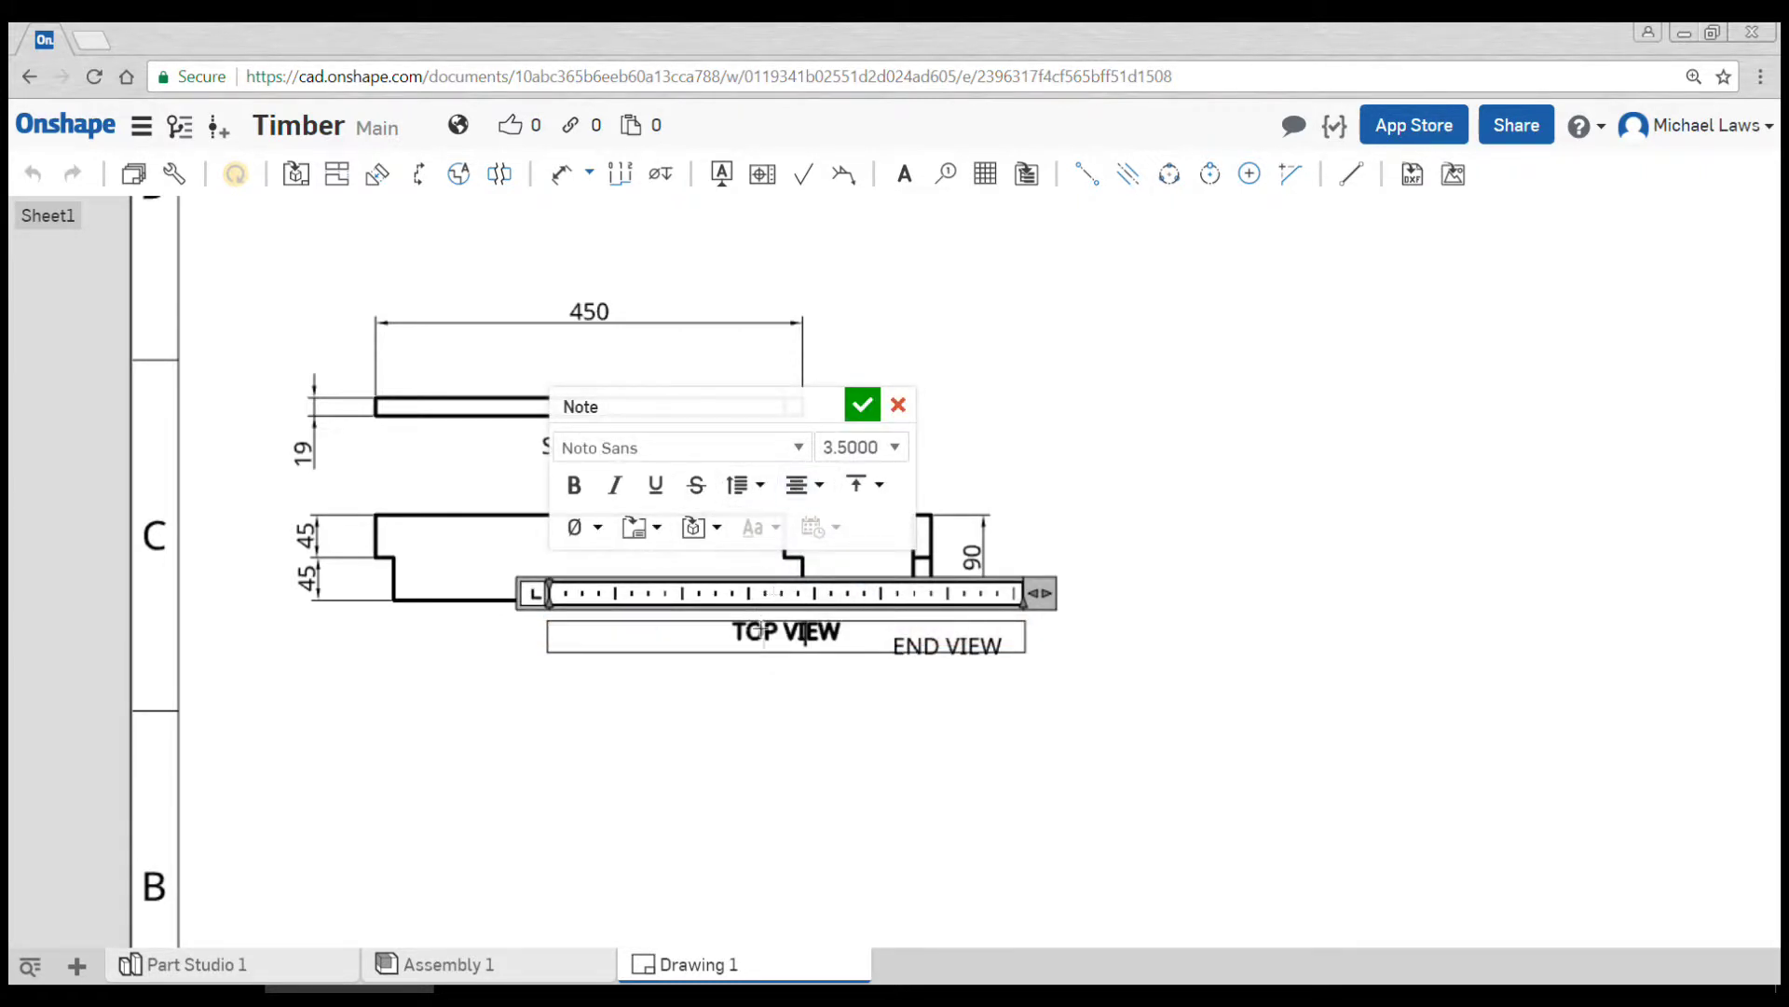
pyautogui.click(862, 405)
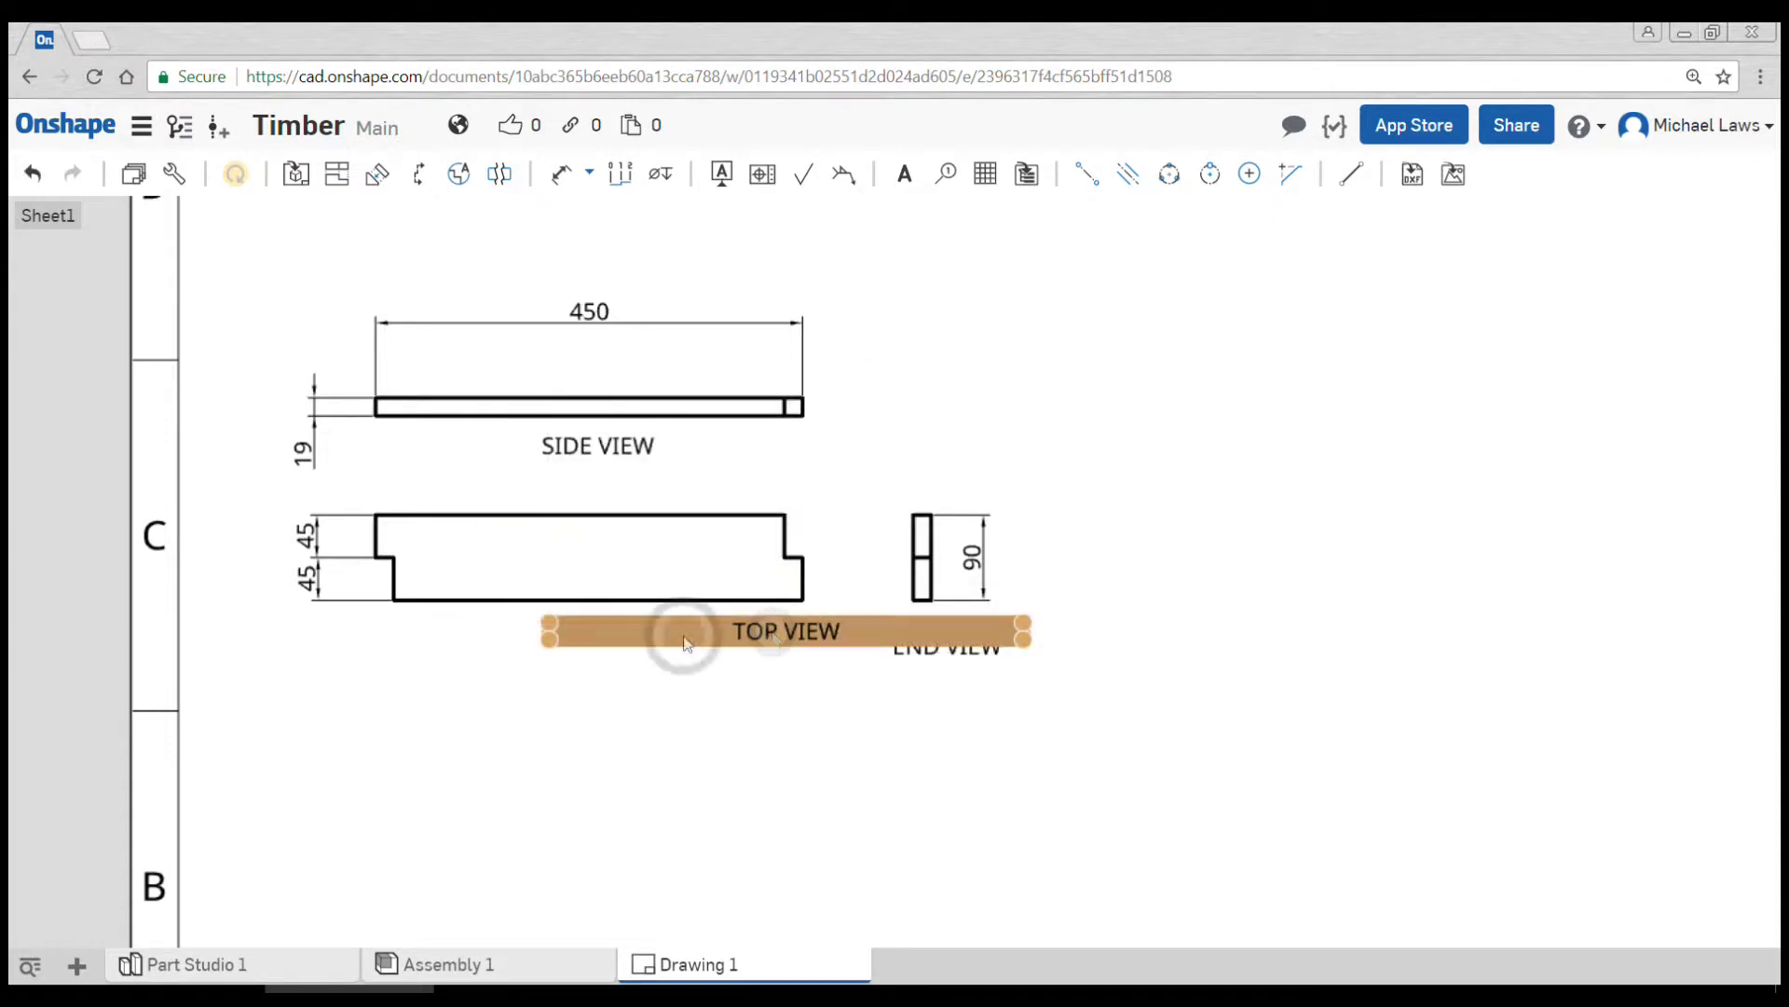
pyautogui.moveTo(679, 631); pyautogui.dragTo(584, 645)
# Centre the END VIEW label, move it under the end view, and fit the sheet.
pyautogui.click(932, 643)
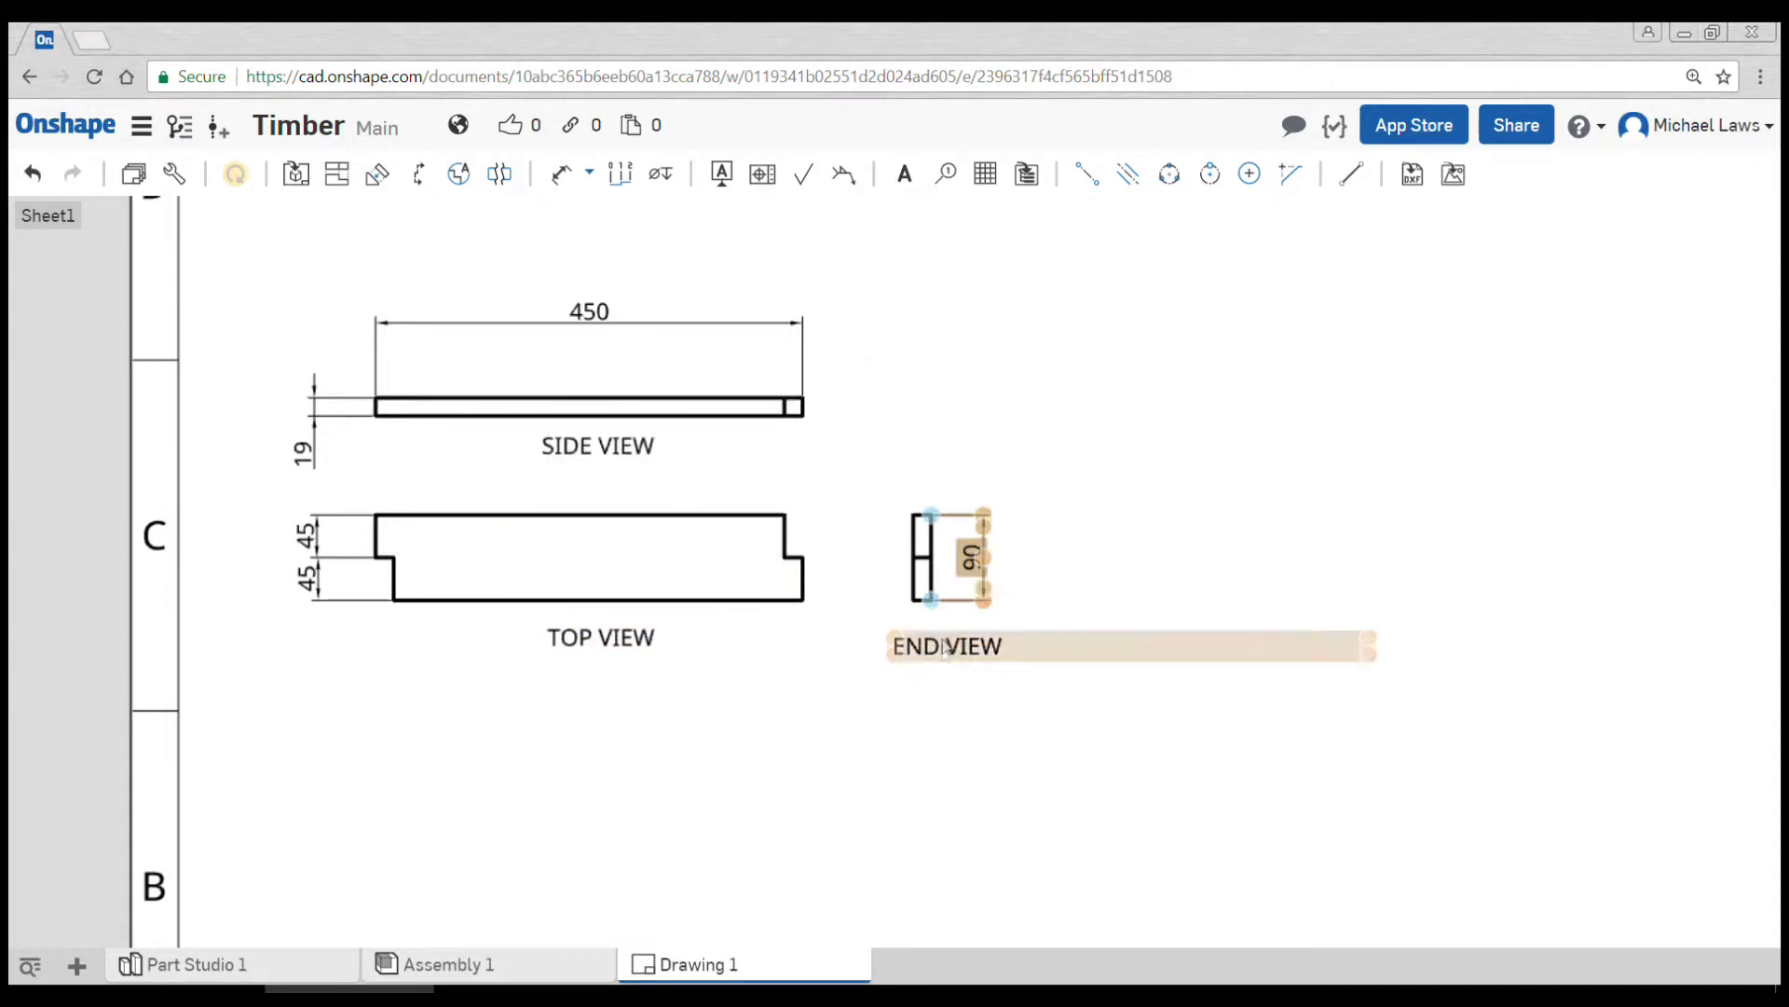
pyautogui.doubleClick(976, 653)
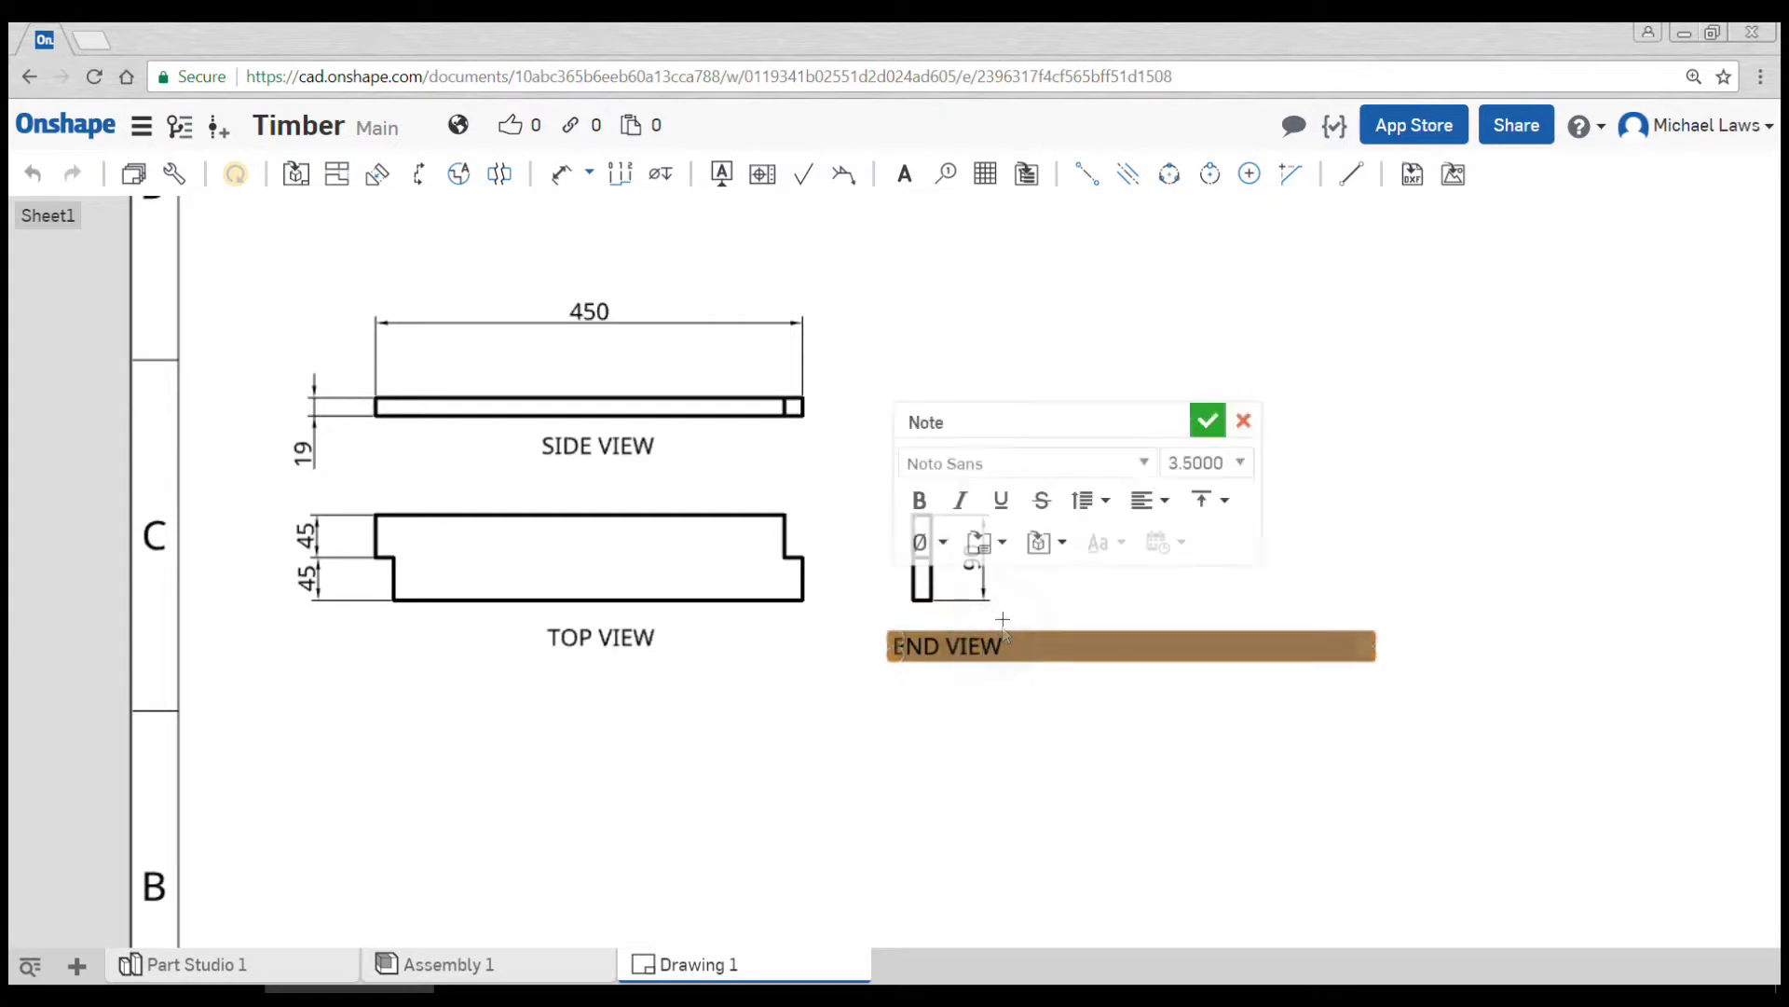
pyautogui.click(1152, 503)
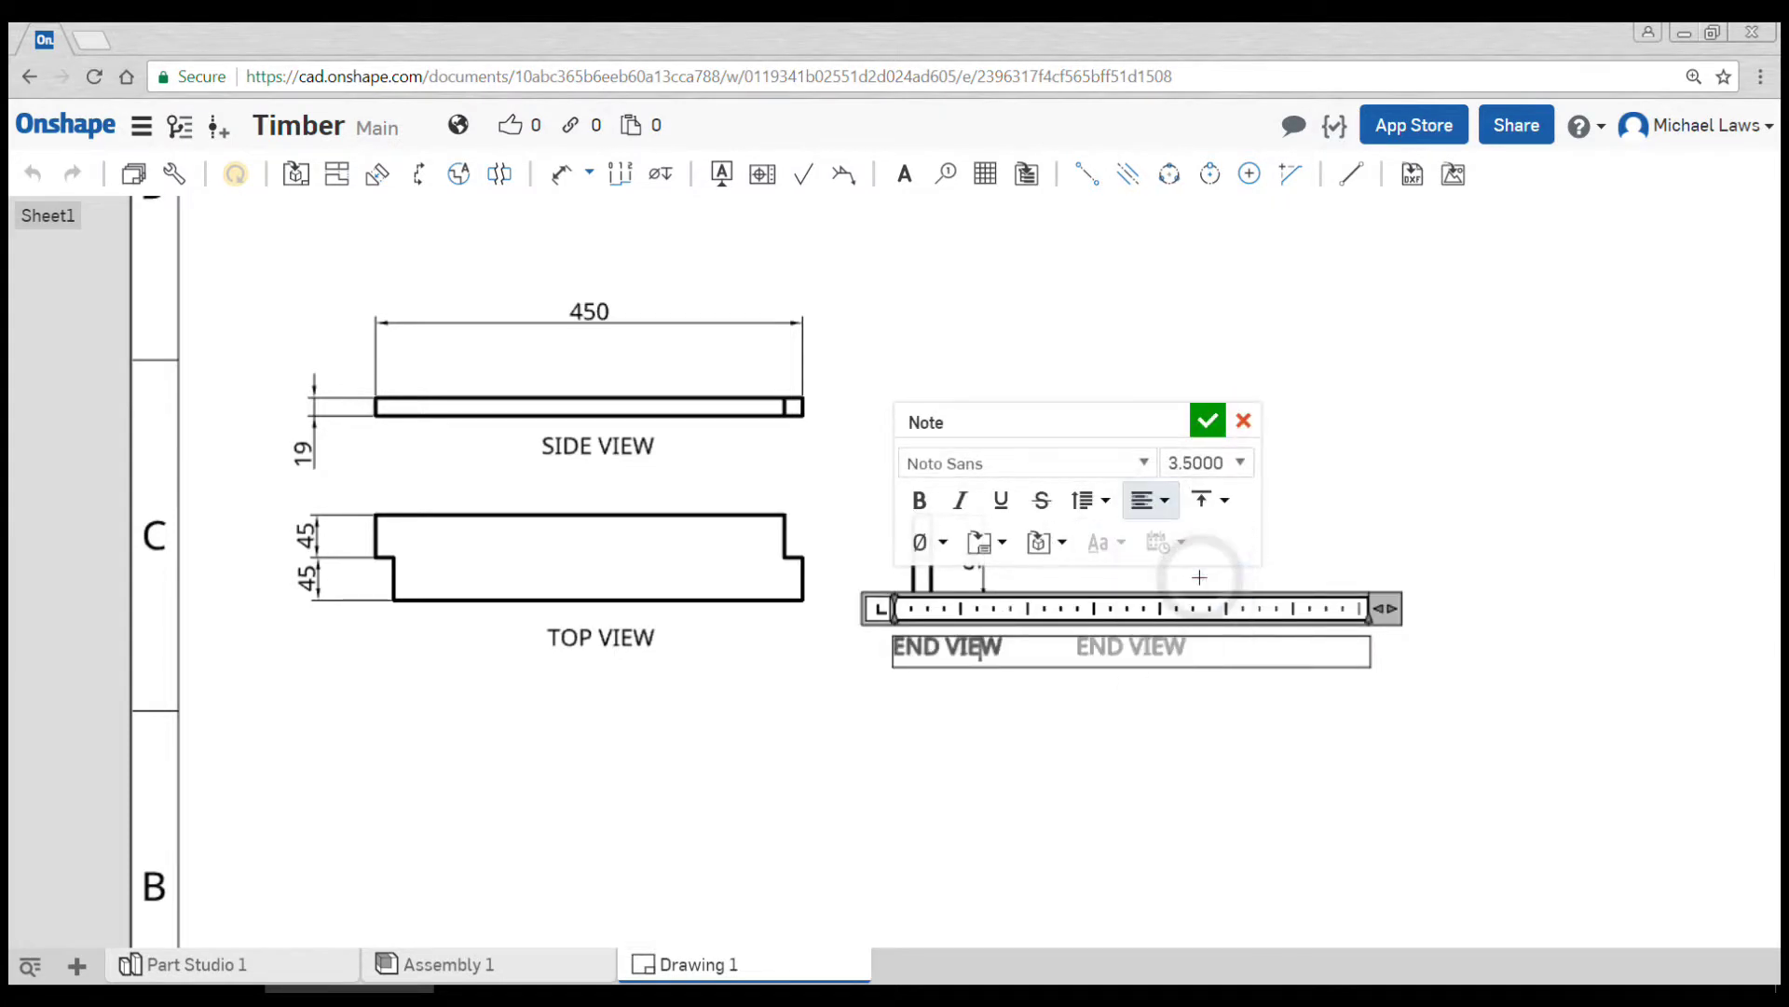
pyautogui.click(1208, 421)
pyautogui.click(1103, 650)
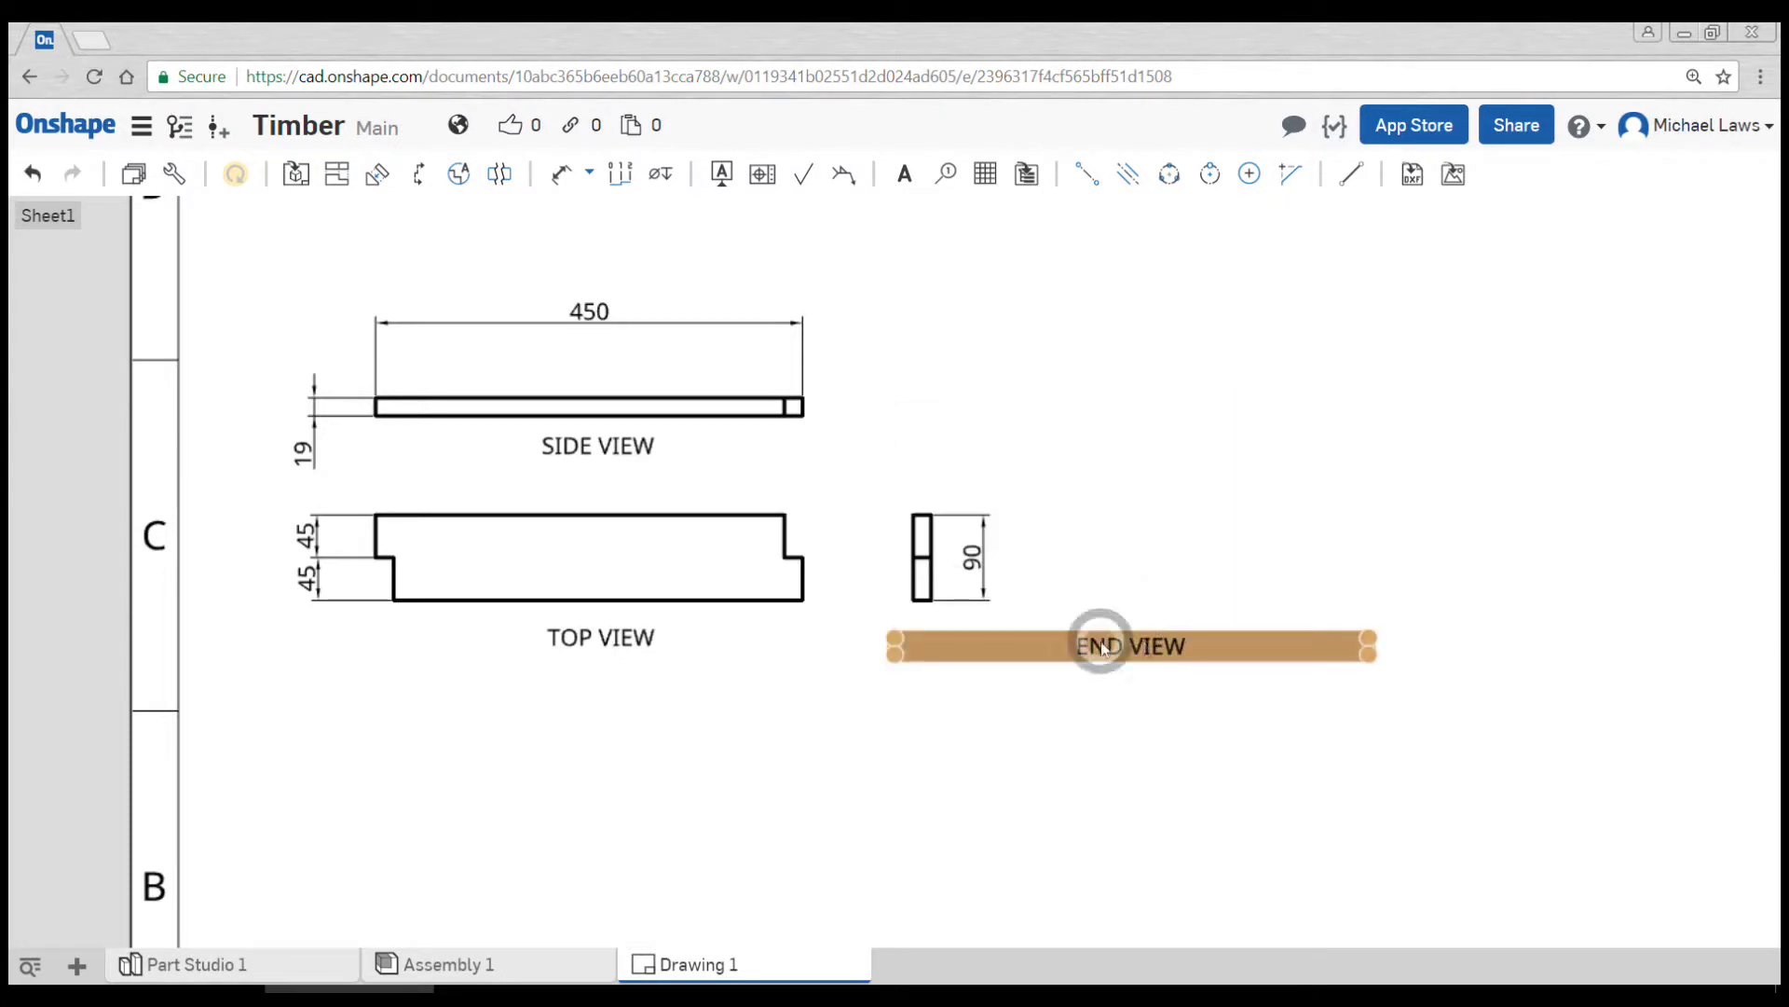
pyautogui.moveTo(1103, 649); pyautogui.dragTo(976, 625)
pyautogui.press('f')
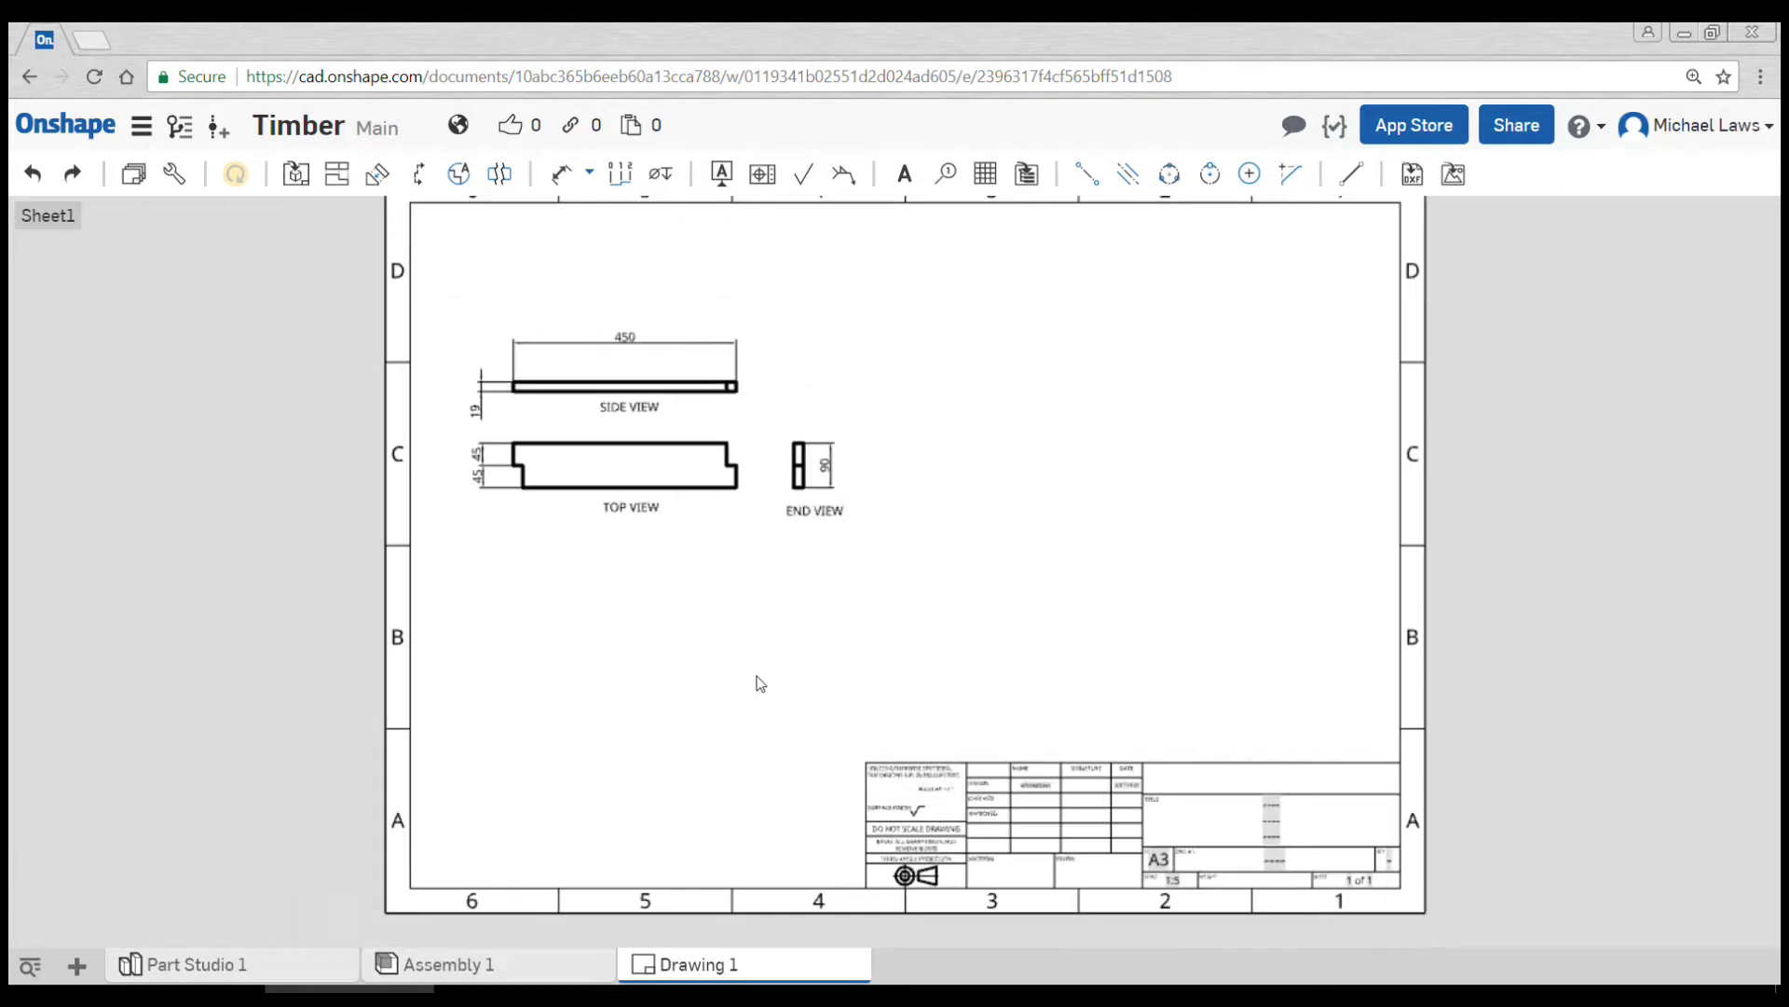
# Insert an Isometric view of Part 2 below the top view.
pyautogui.click(297, 175)
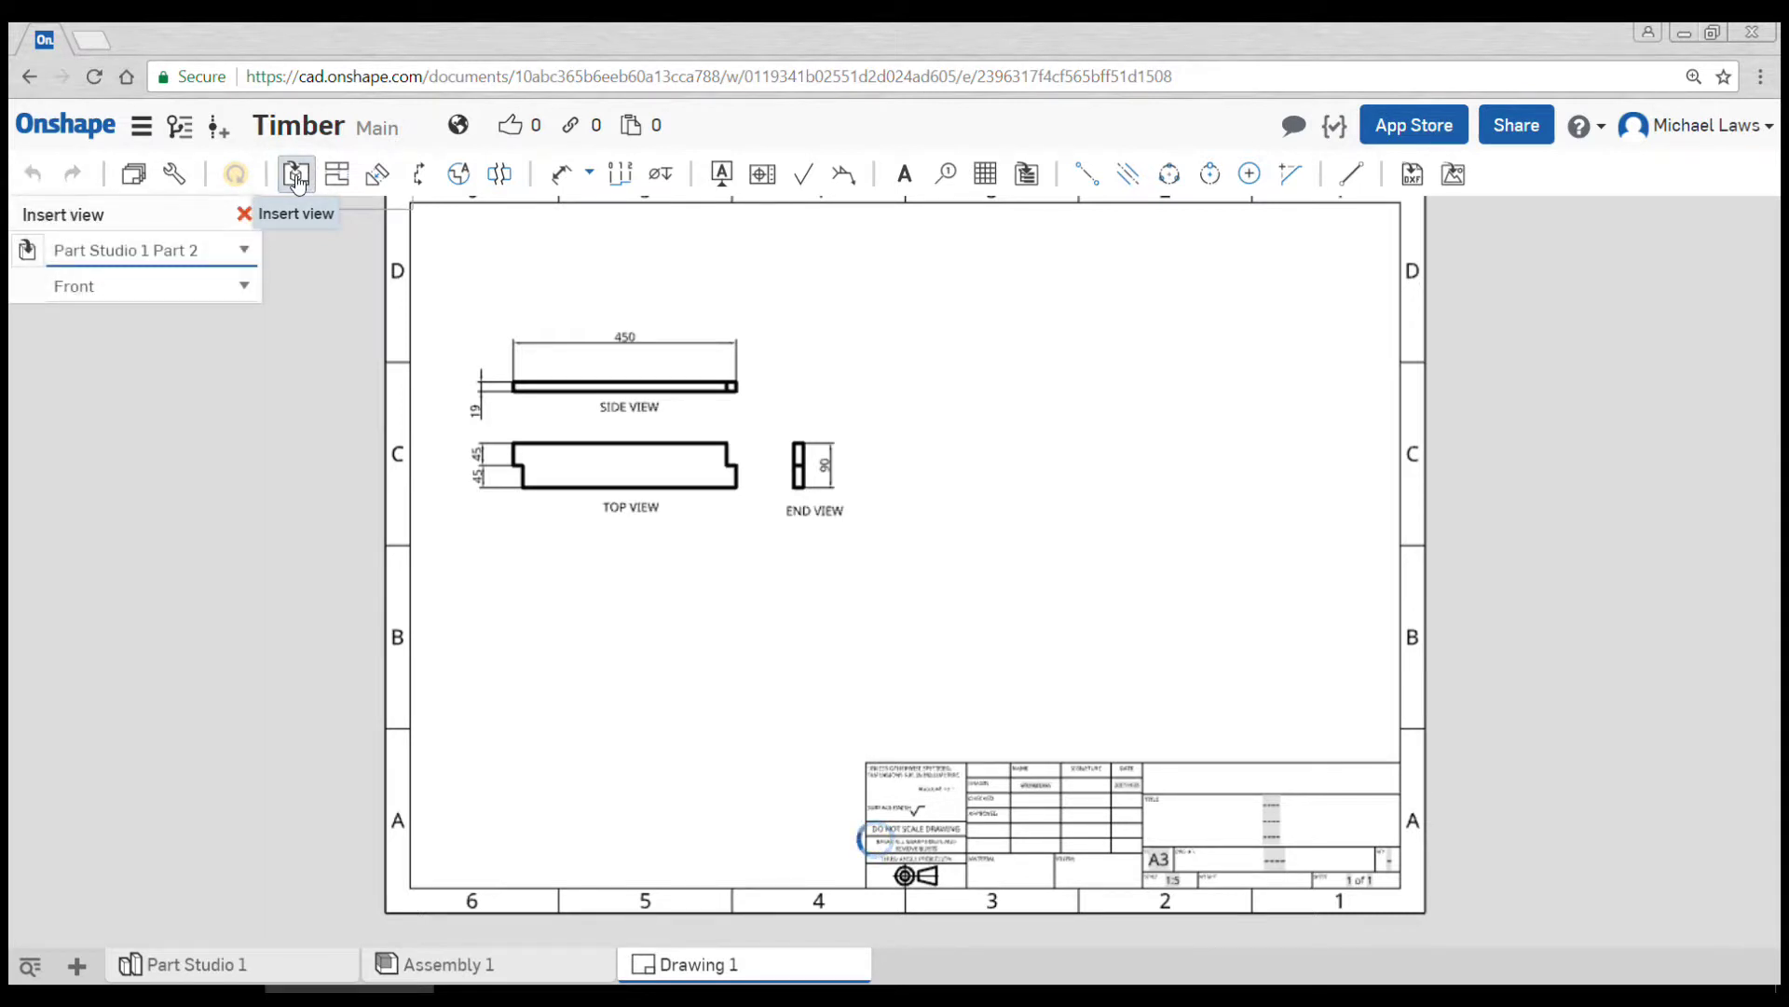
pyautogui.click(243, 285)
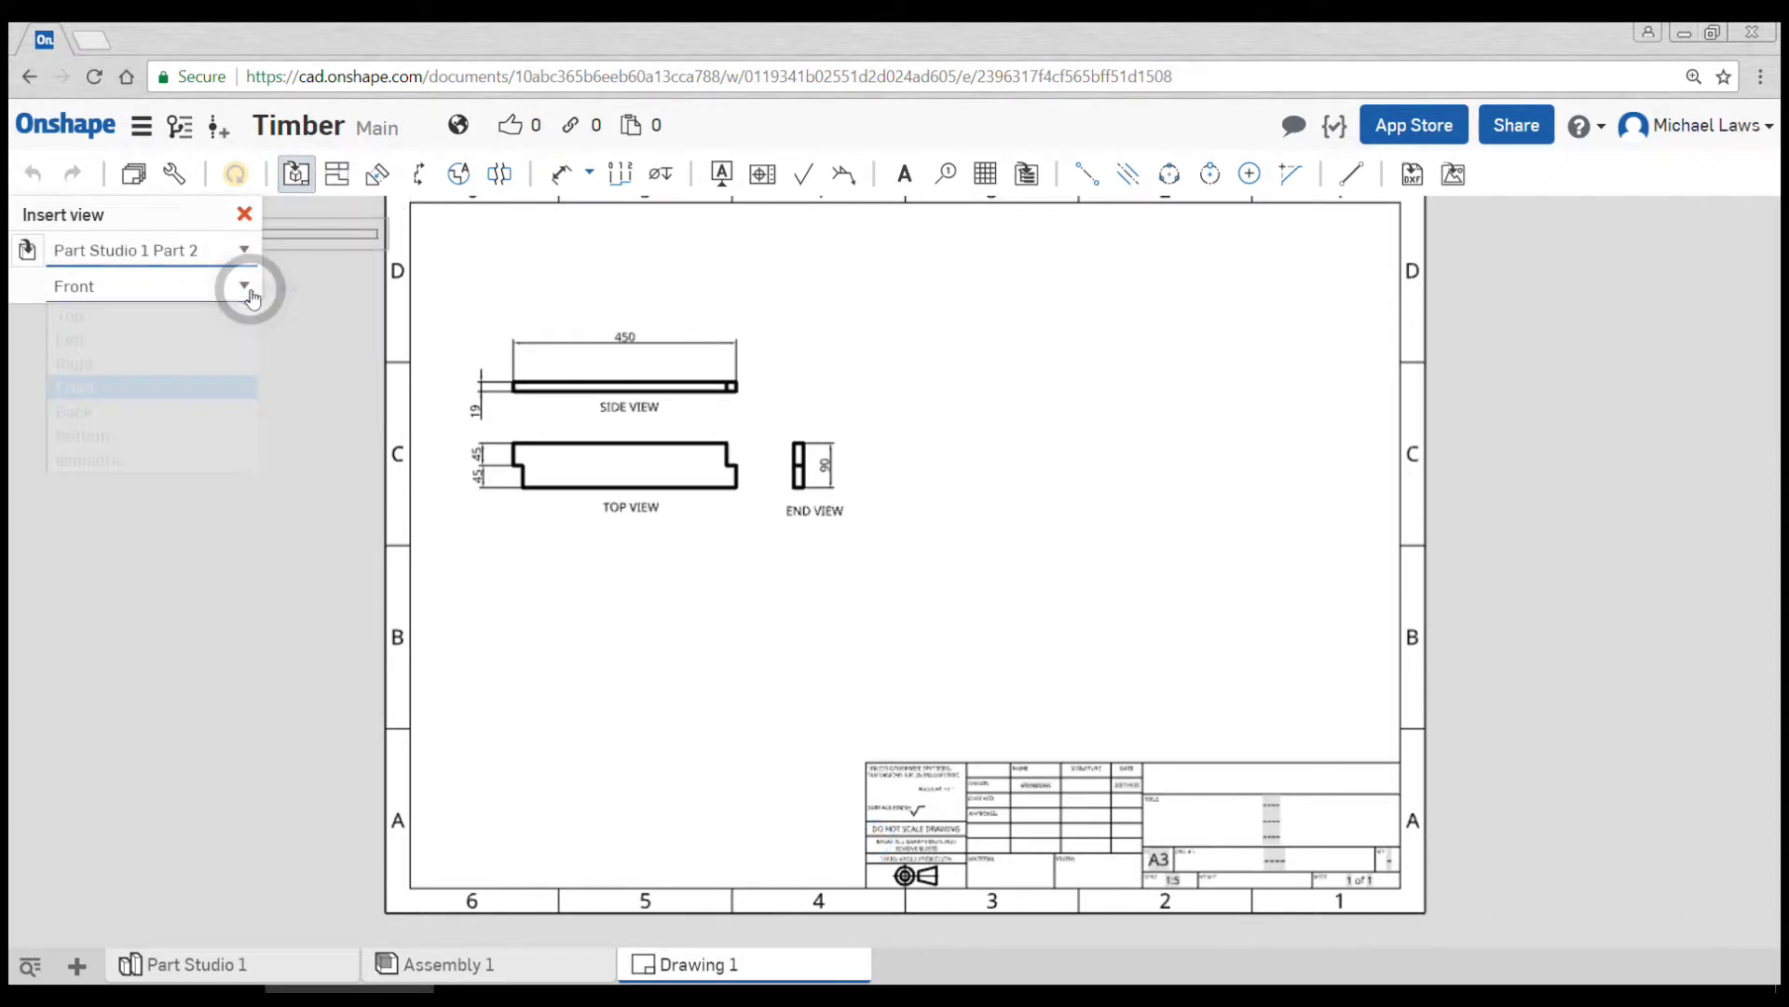
pyautogui.click(144, 460)
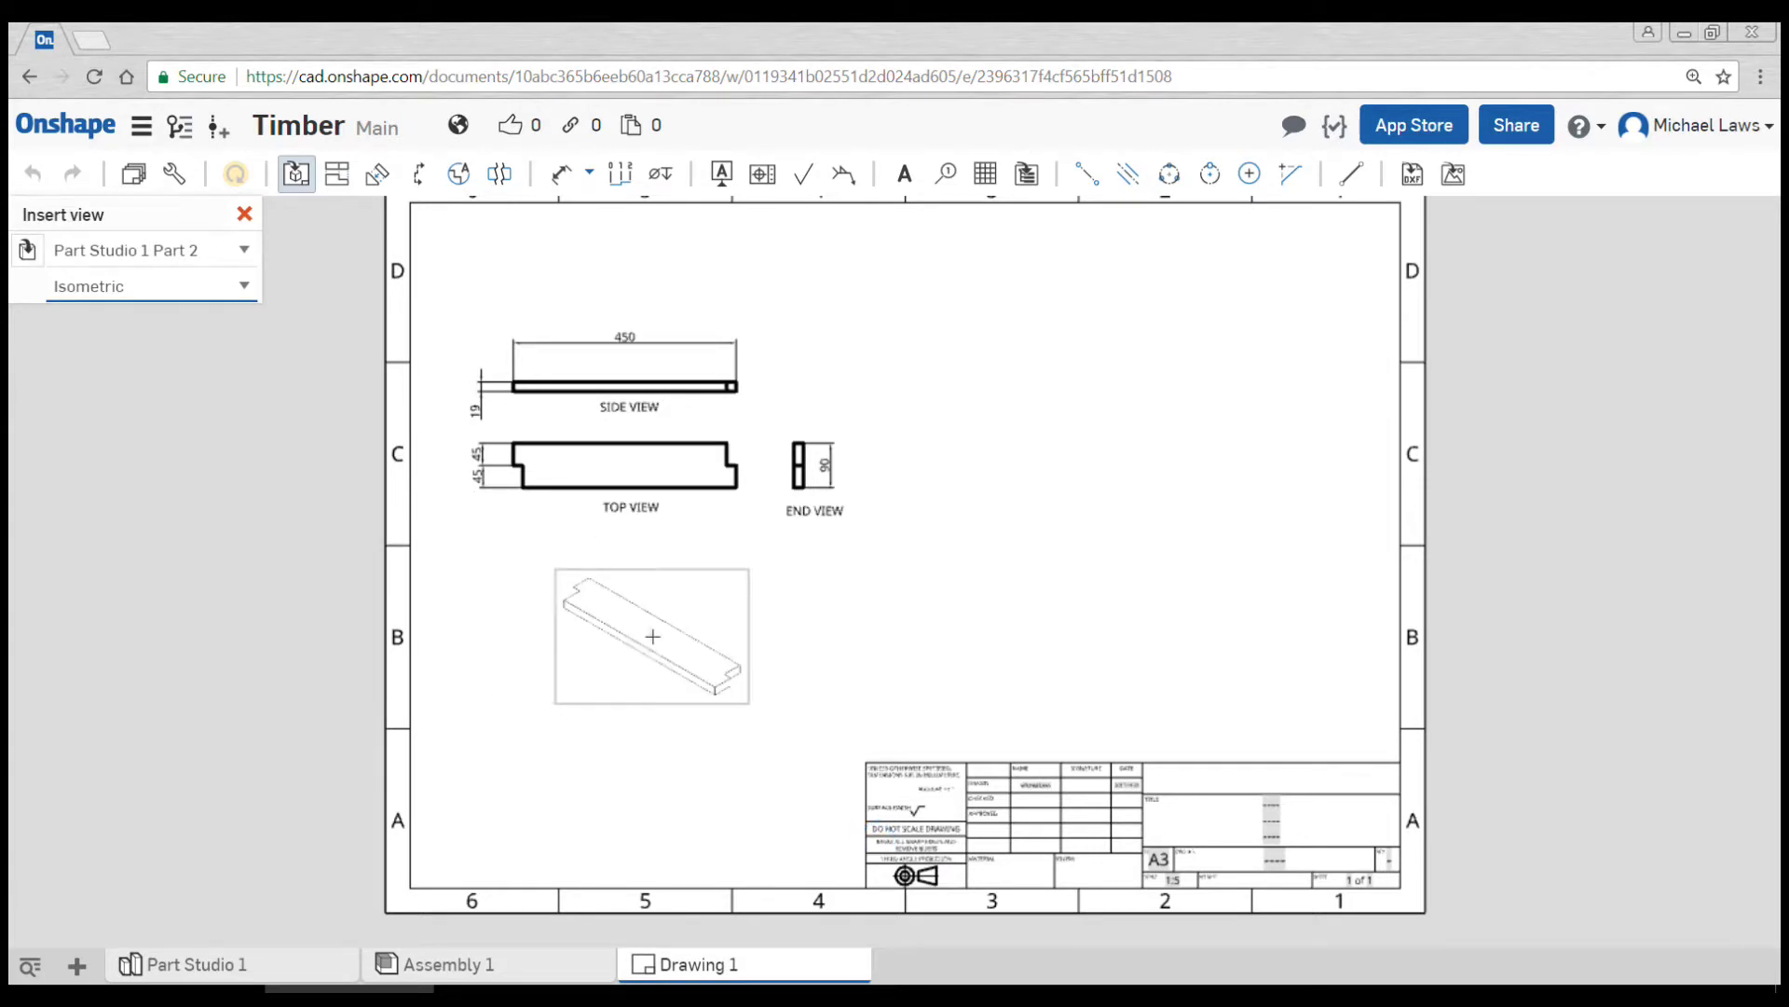
pyautogui.click(643, 632)
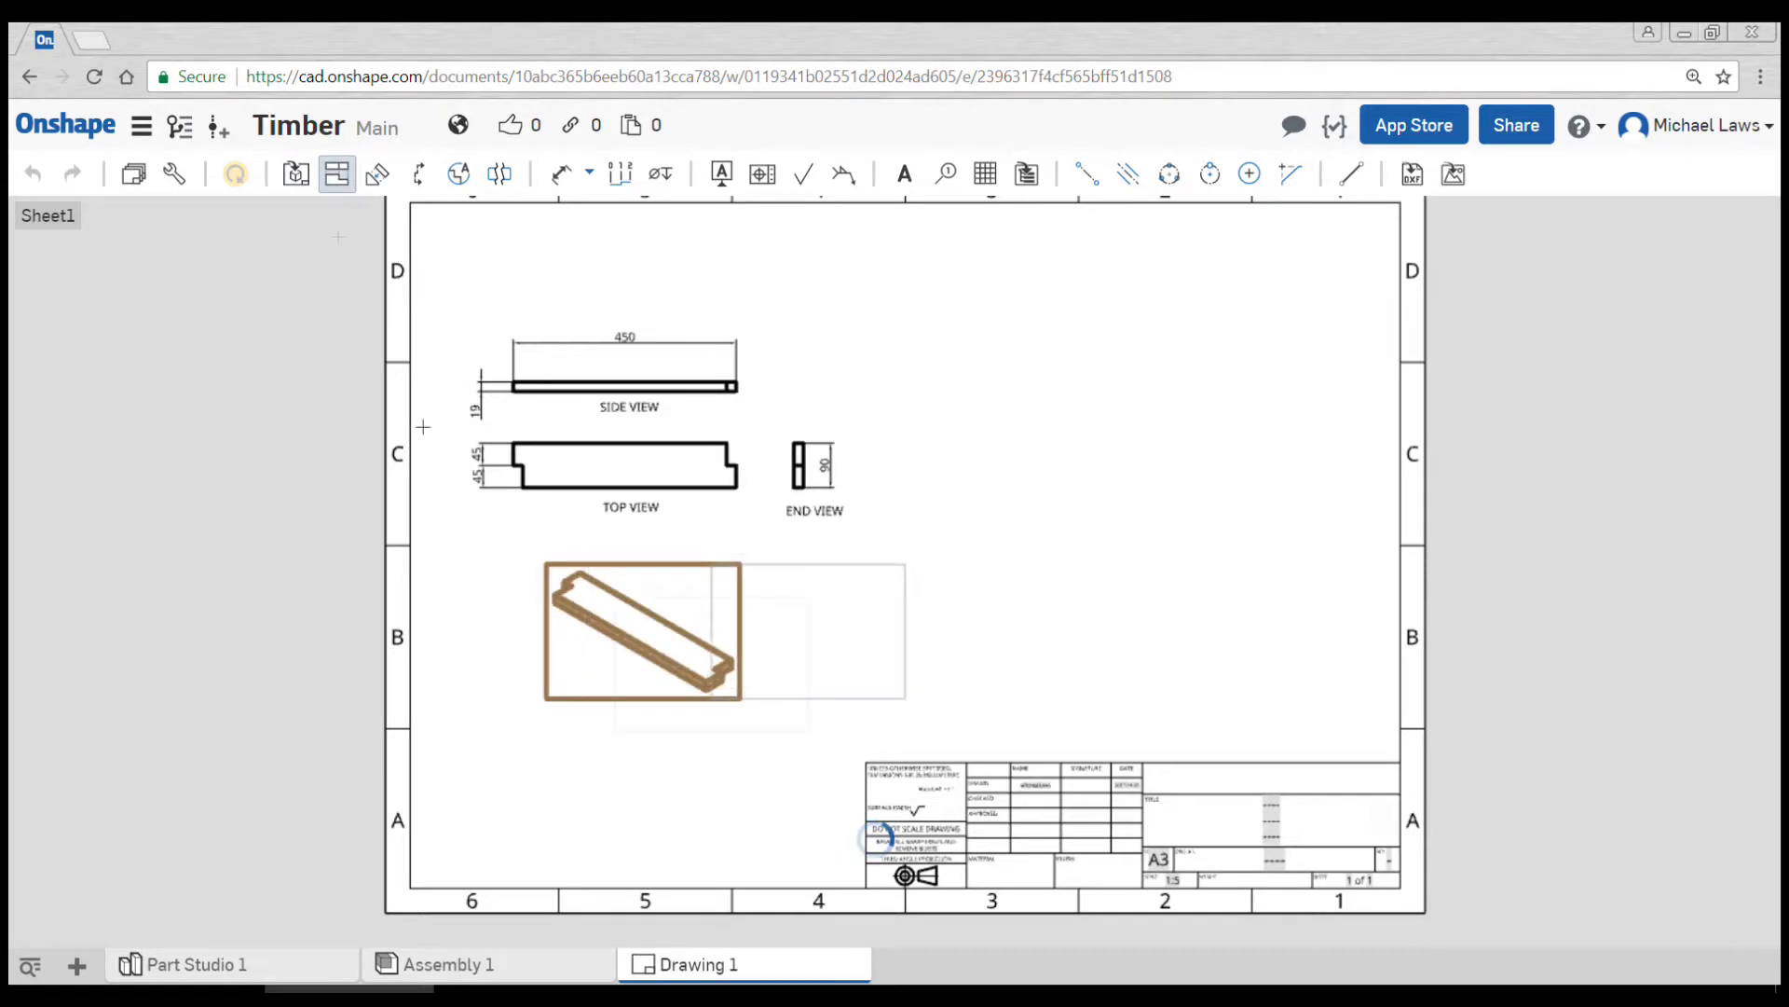
pyautogui.click(334, 175)
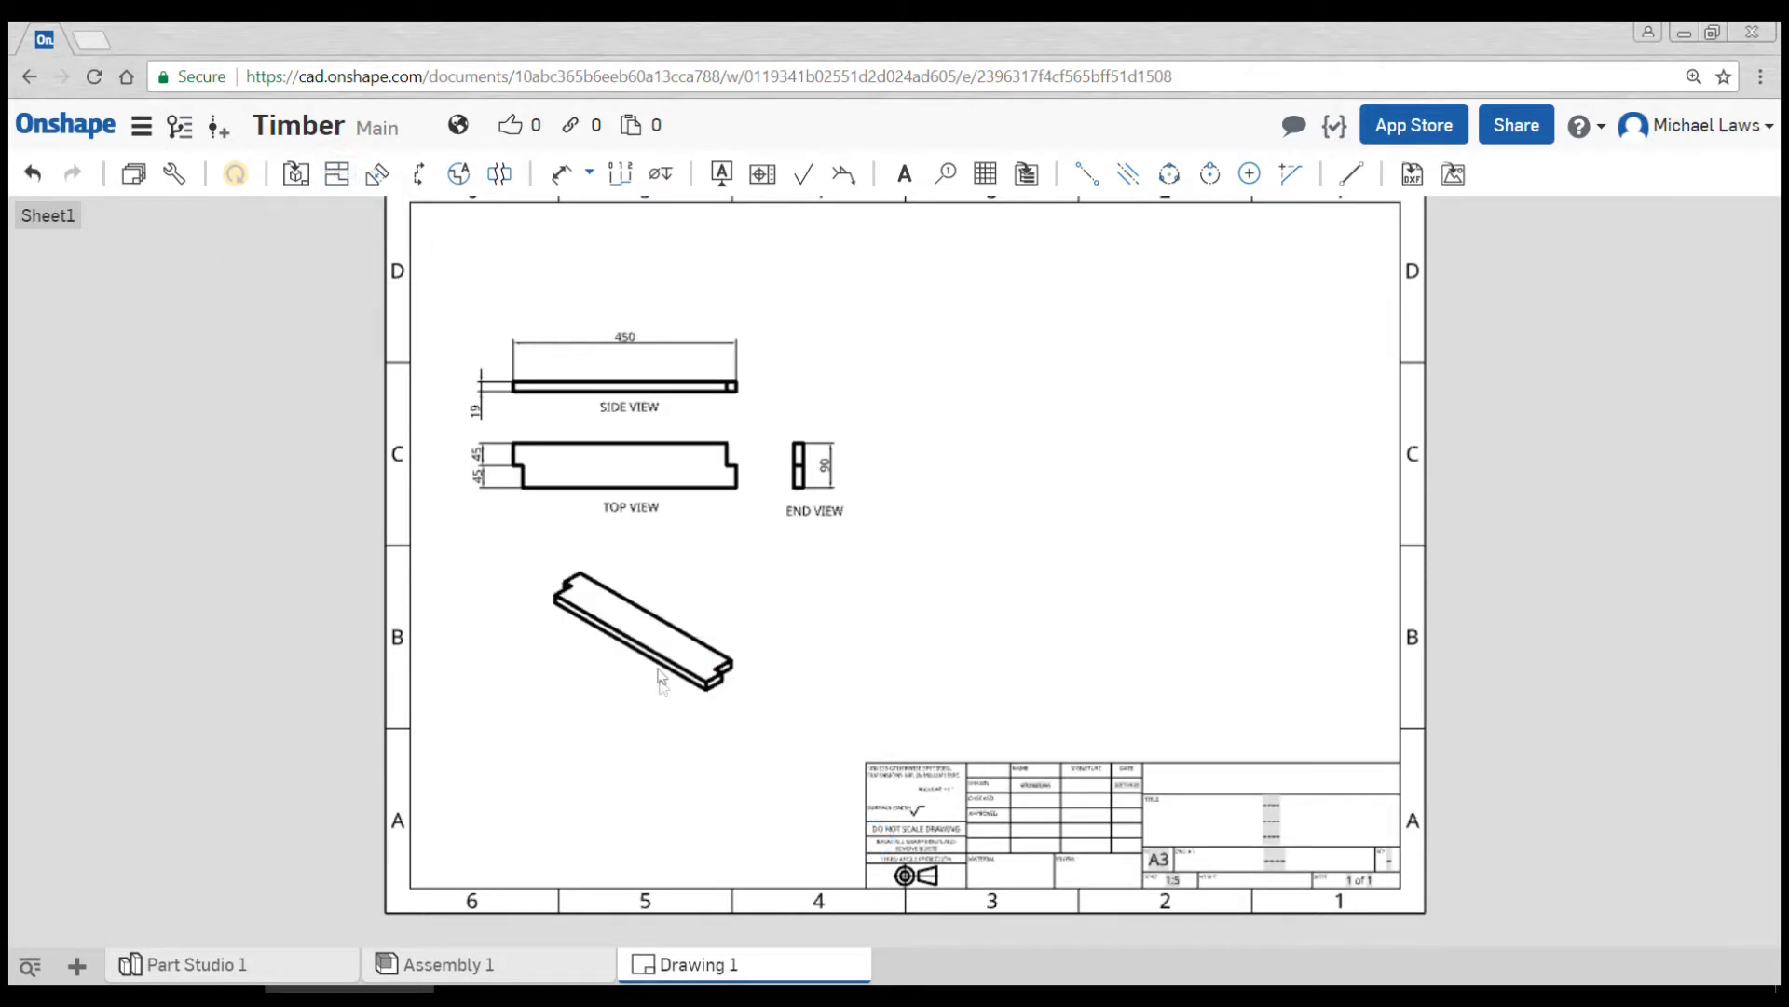
pyautogui.scroll(3, 662, 679)
pyautogui.scroll(-2, 674, 639)
pyautogui.scroll(-2, 675, 639)
pyautogui.scroll(2, 655, 506)
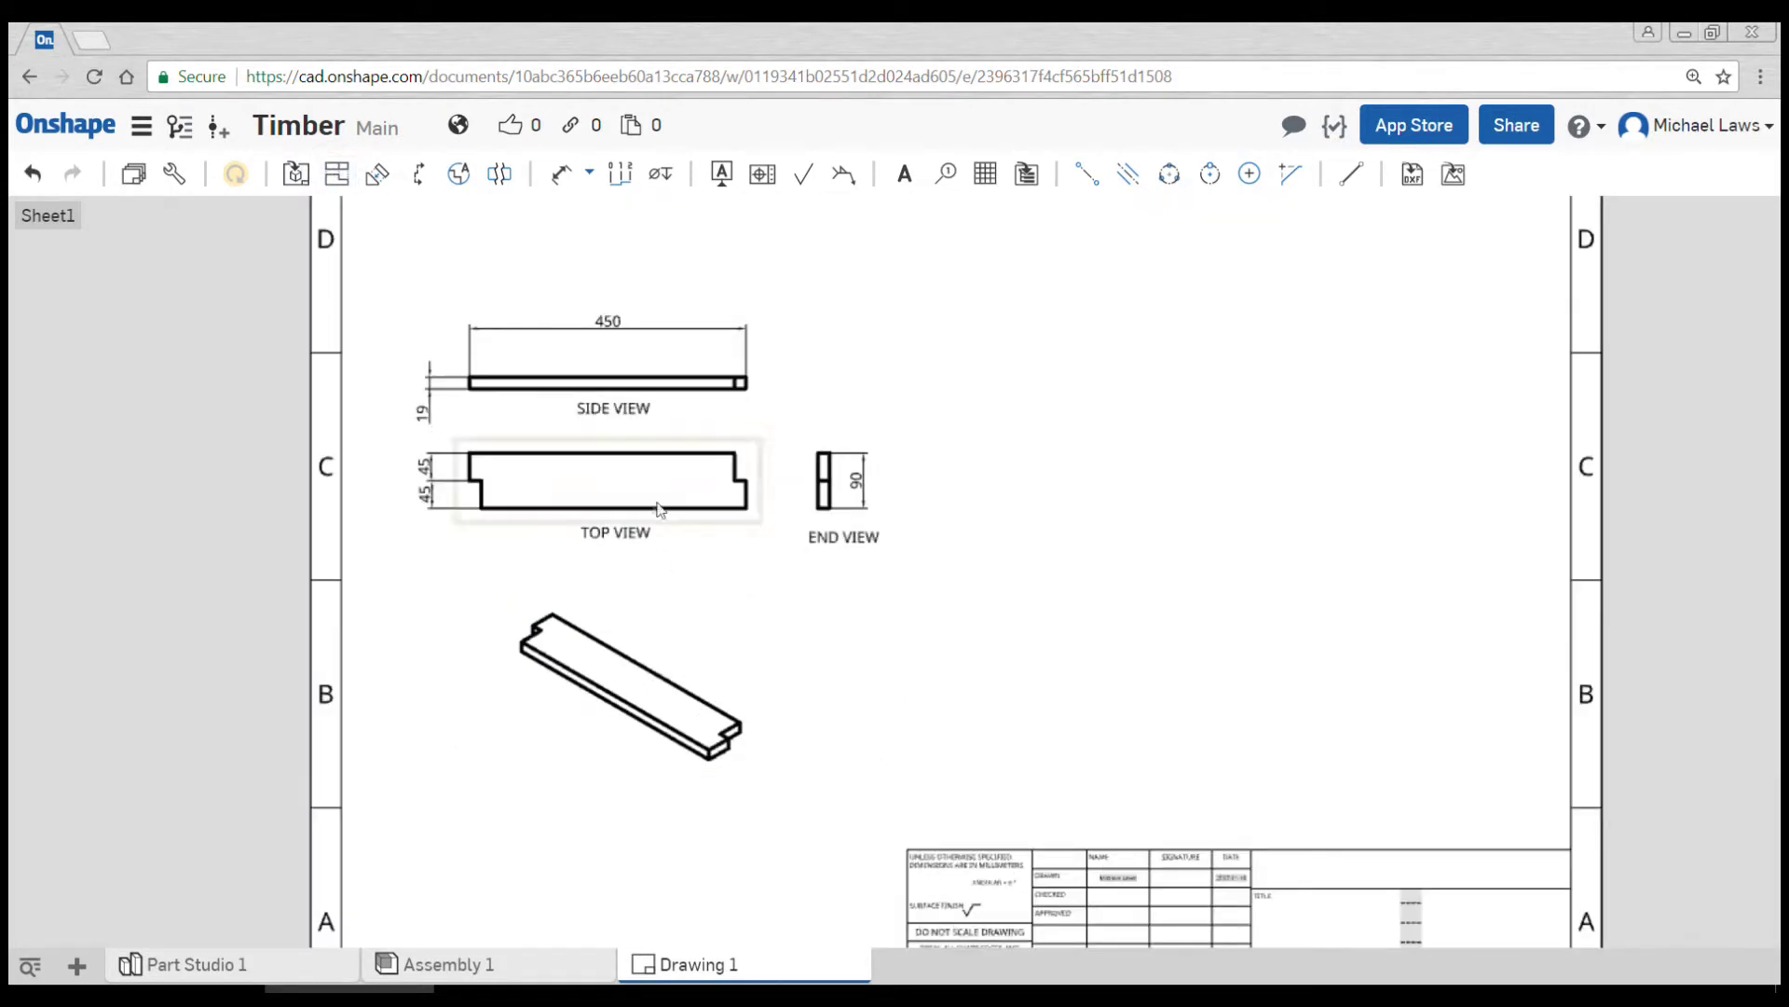
pyautogui.rightClick(654, 496)
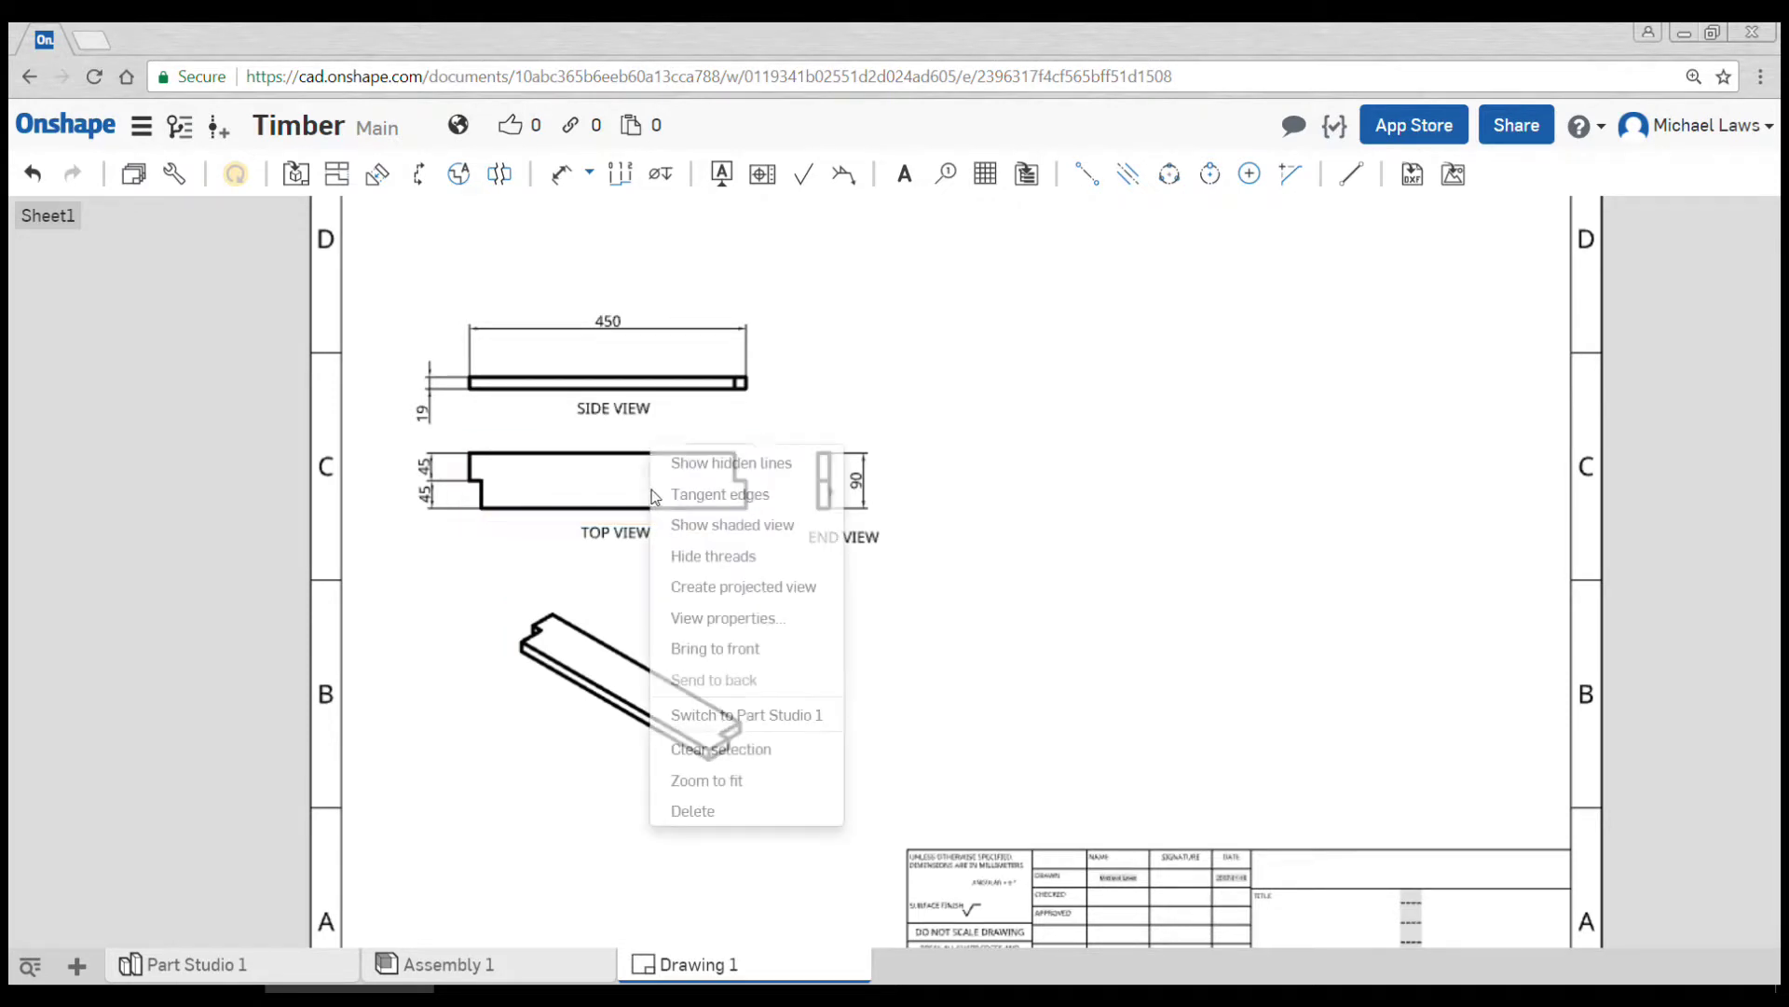
pyautogui.click(711, 464)
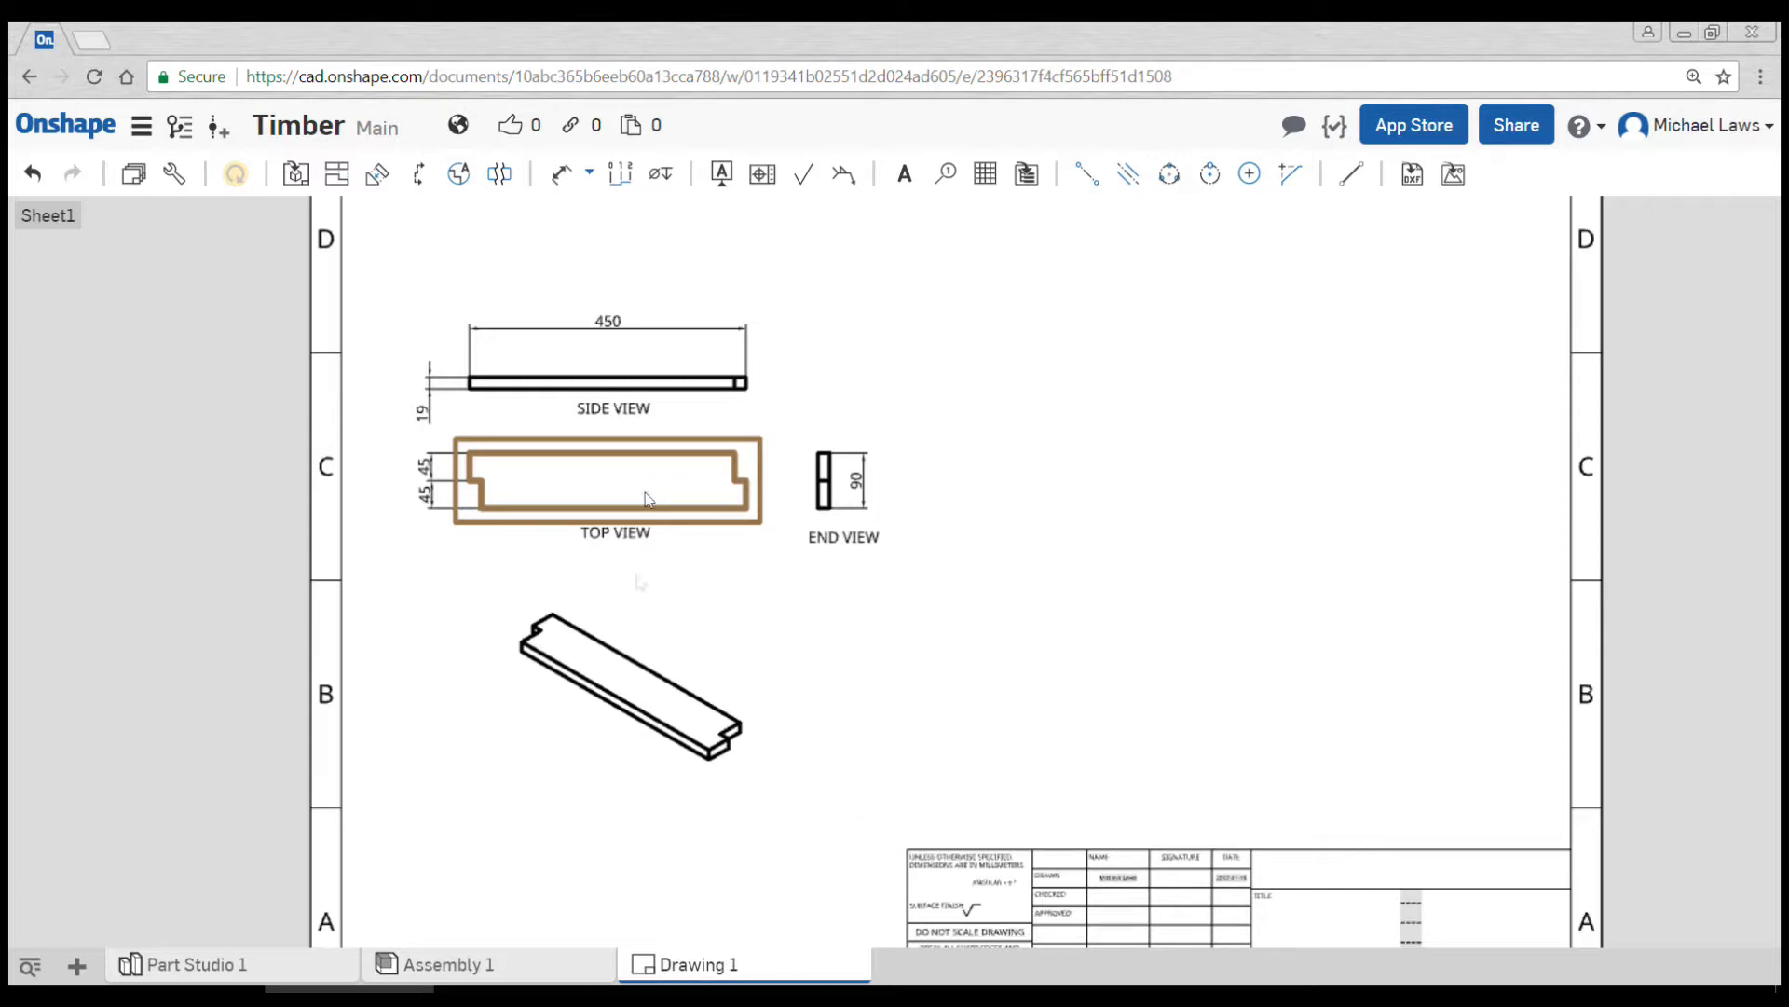
pyautogui.rightClick(609, 670)
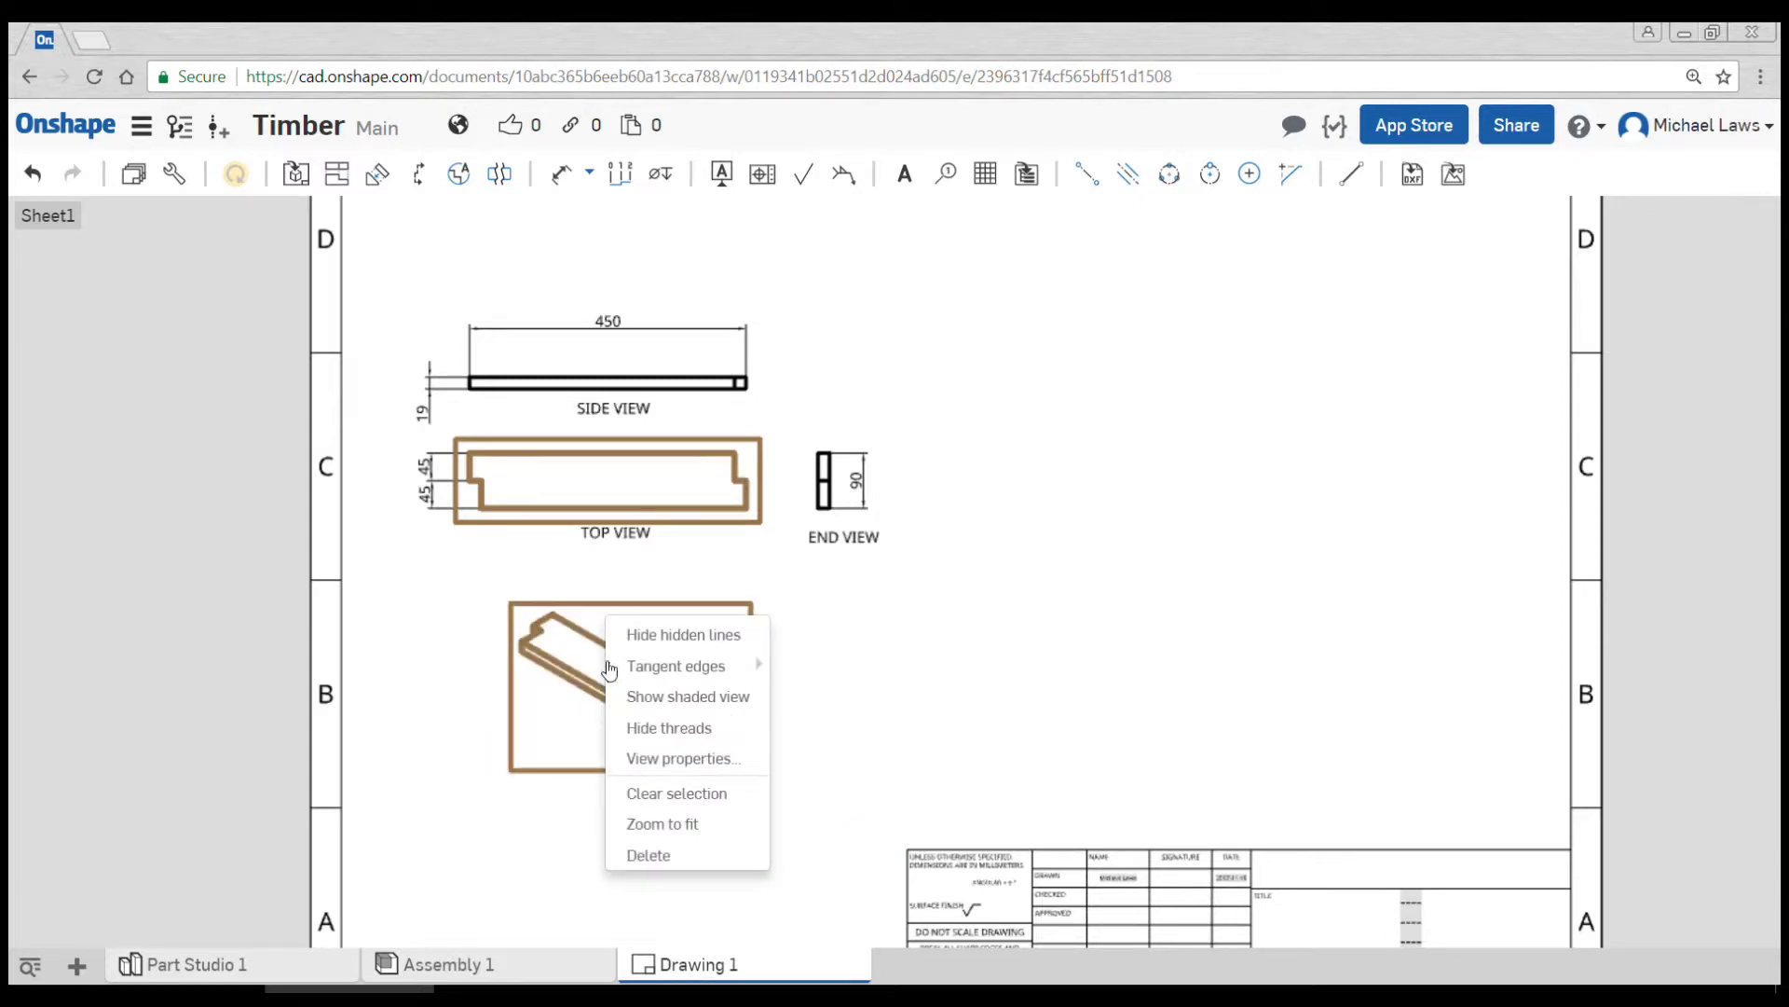
pyautogui.click(663, 696)
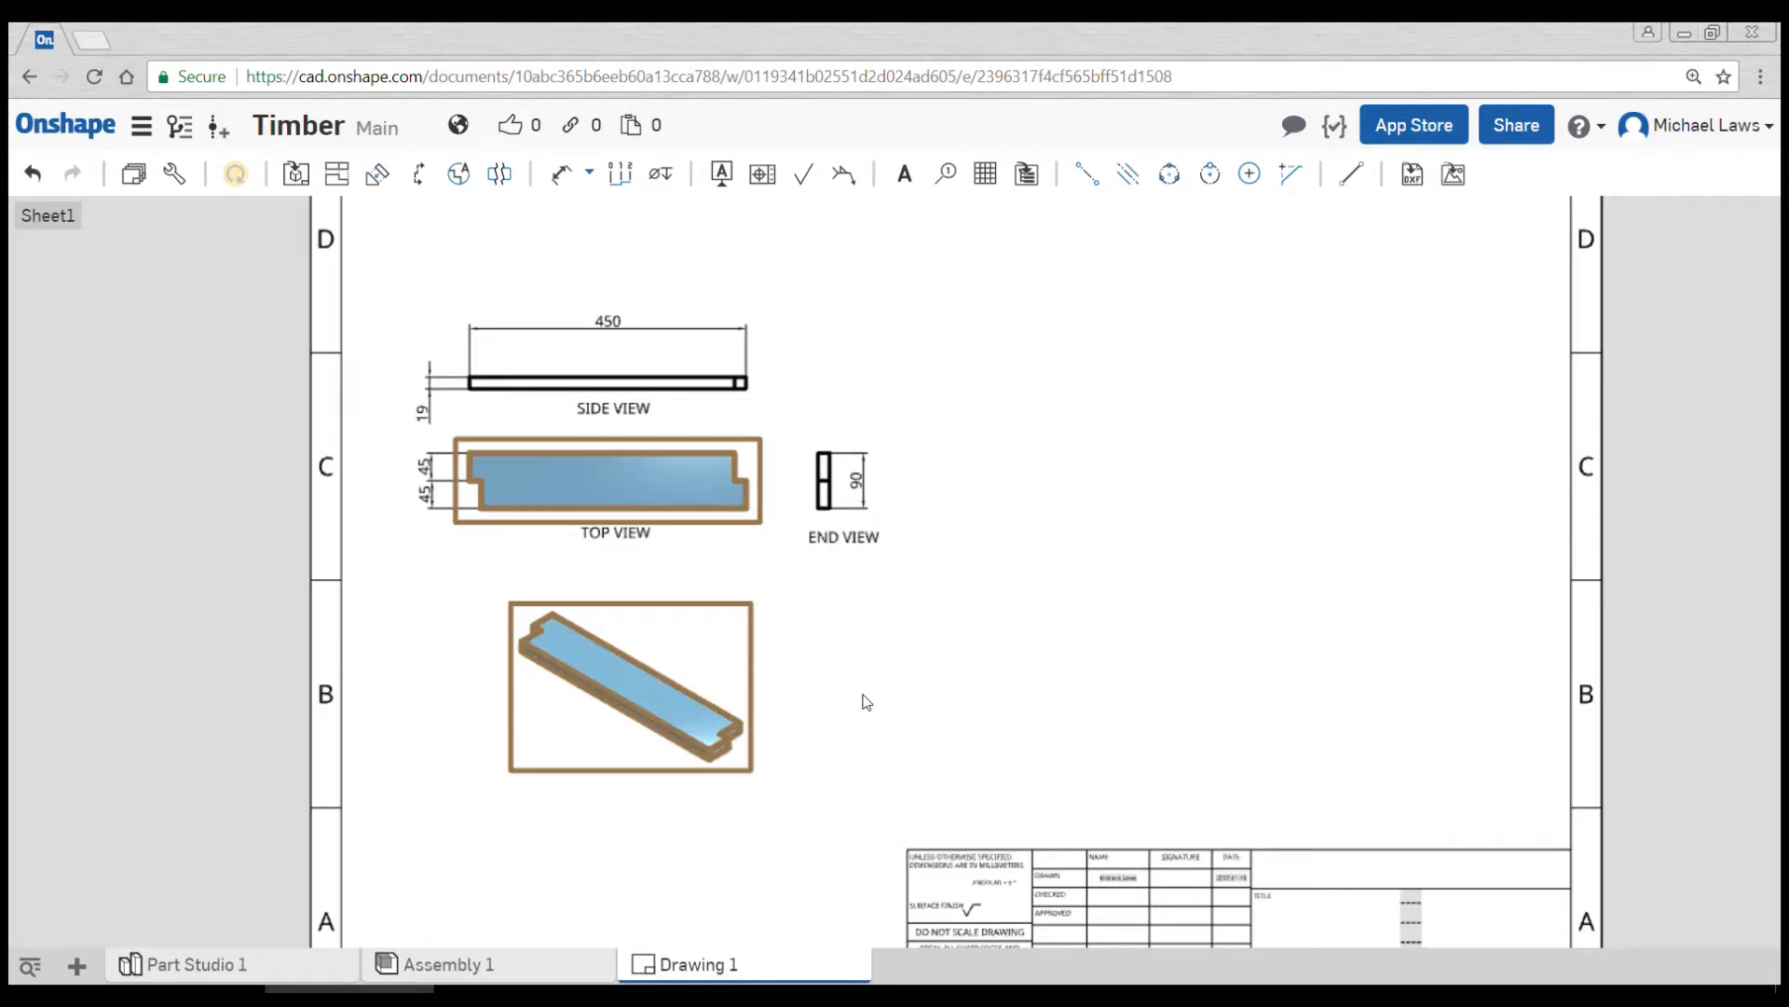
pyautogui.rightClick(650, 699)
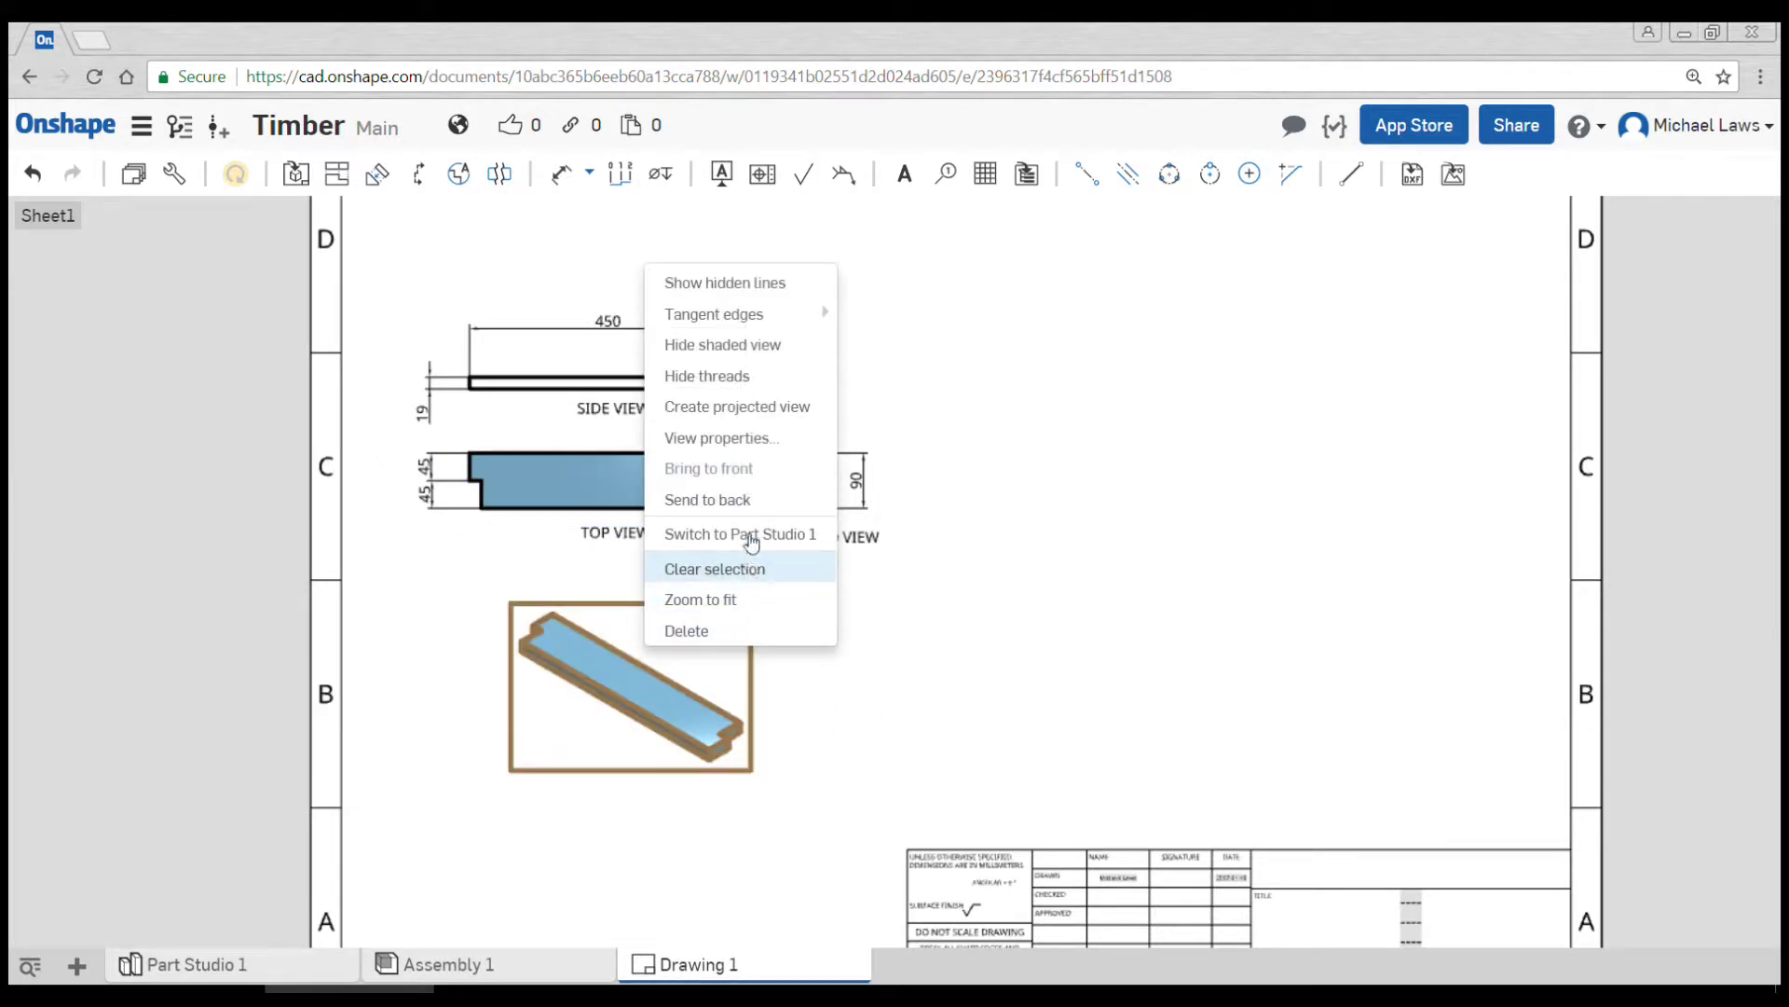
pyautogui.click(797, 345)
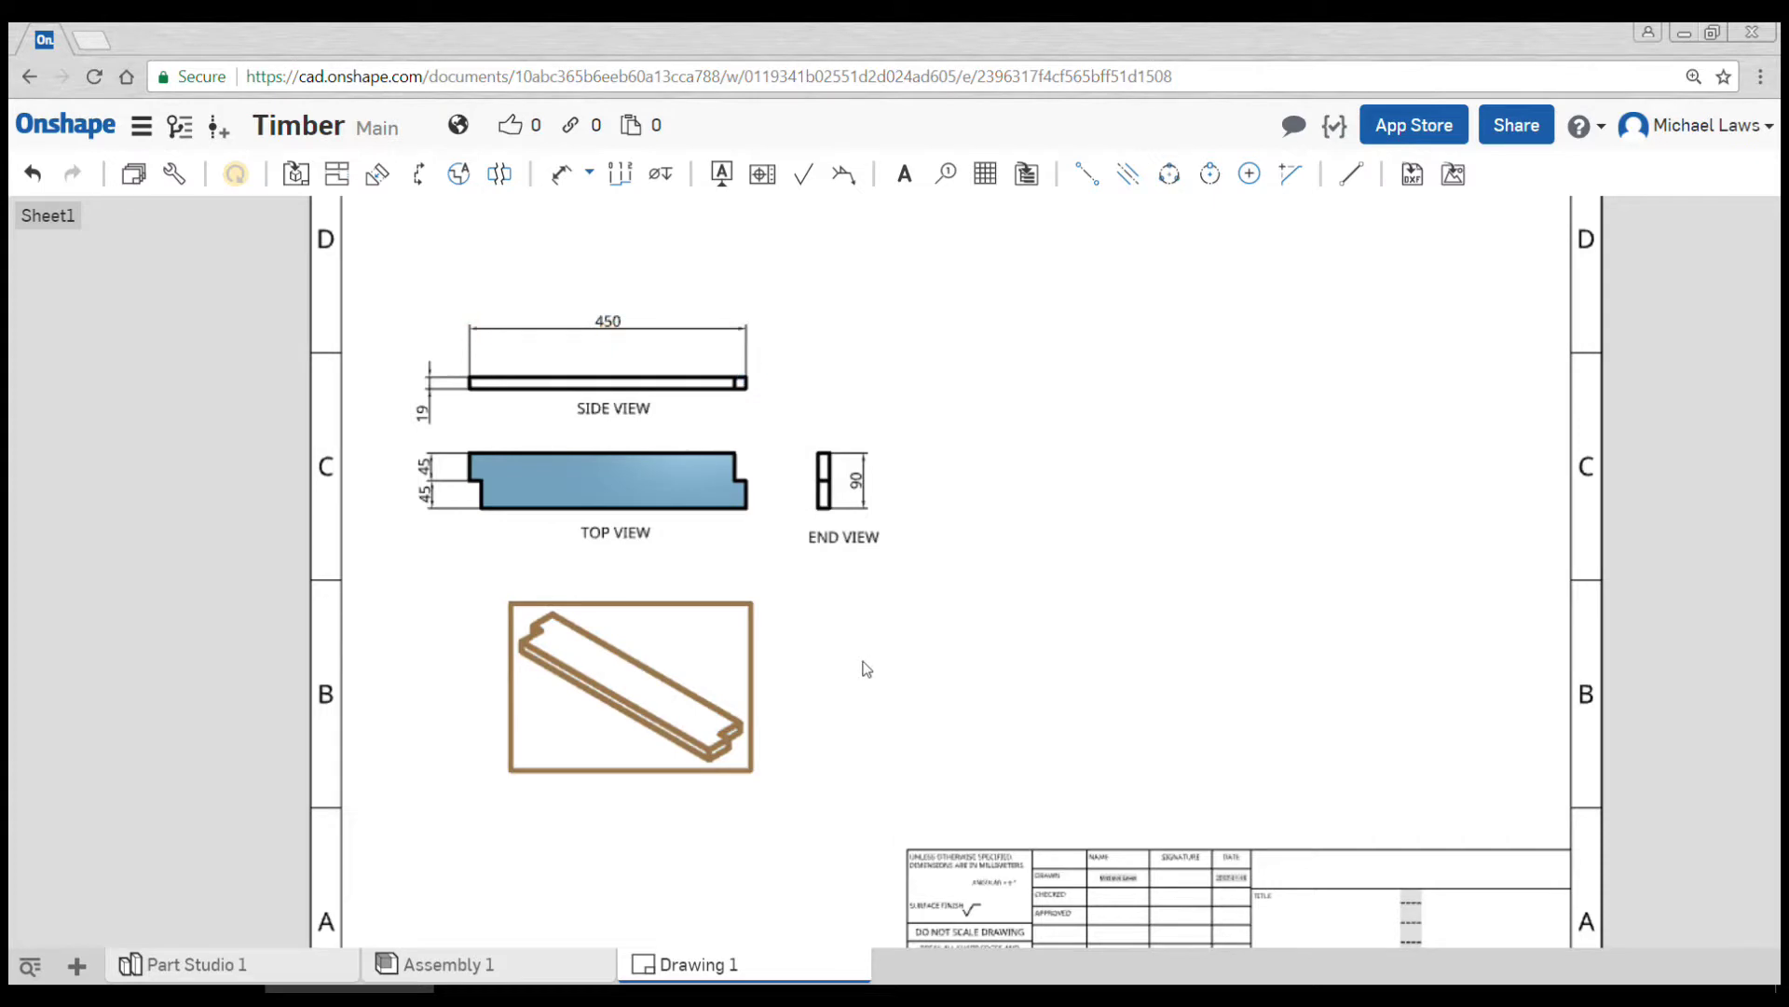
pyautogui.click(658, 505)
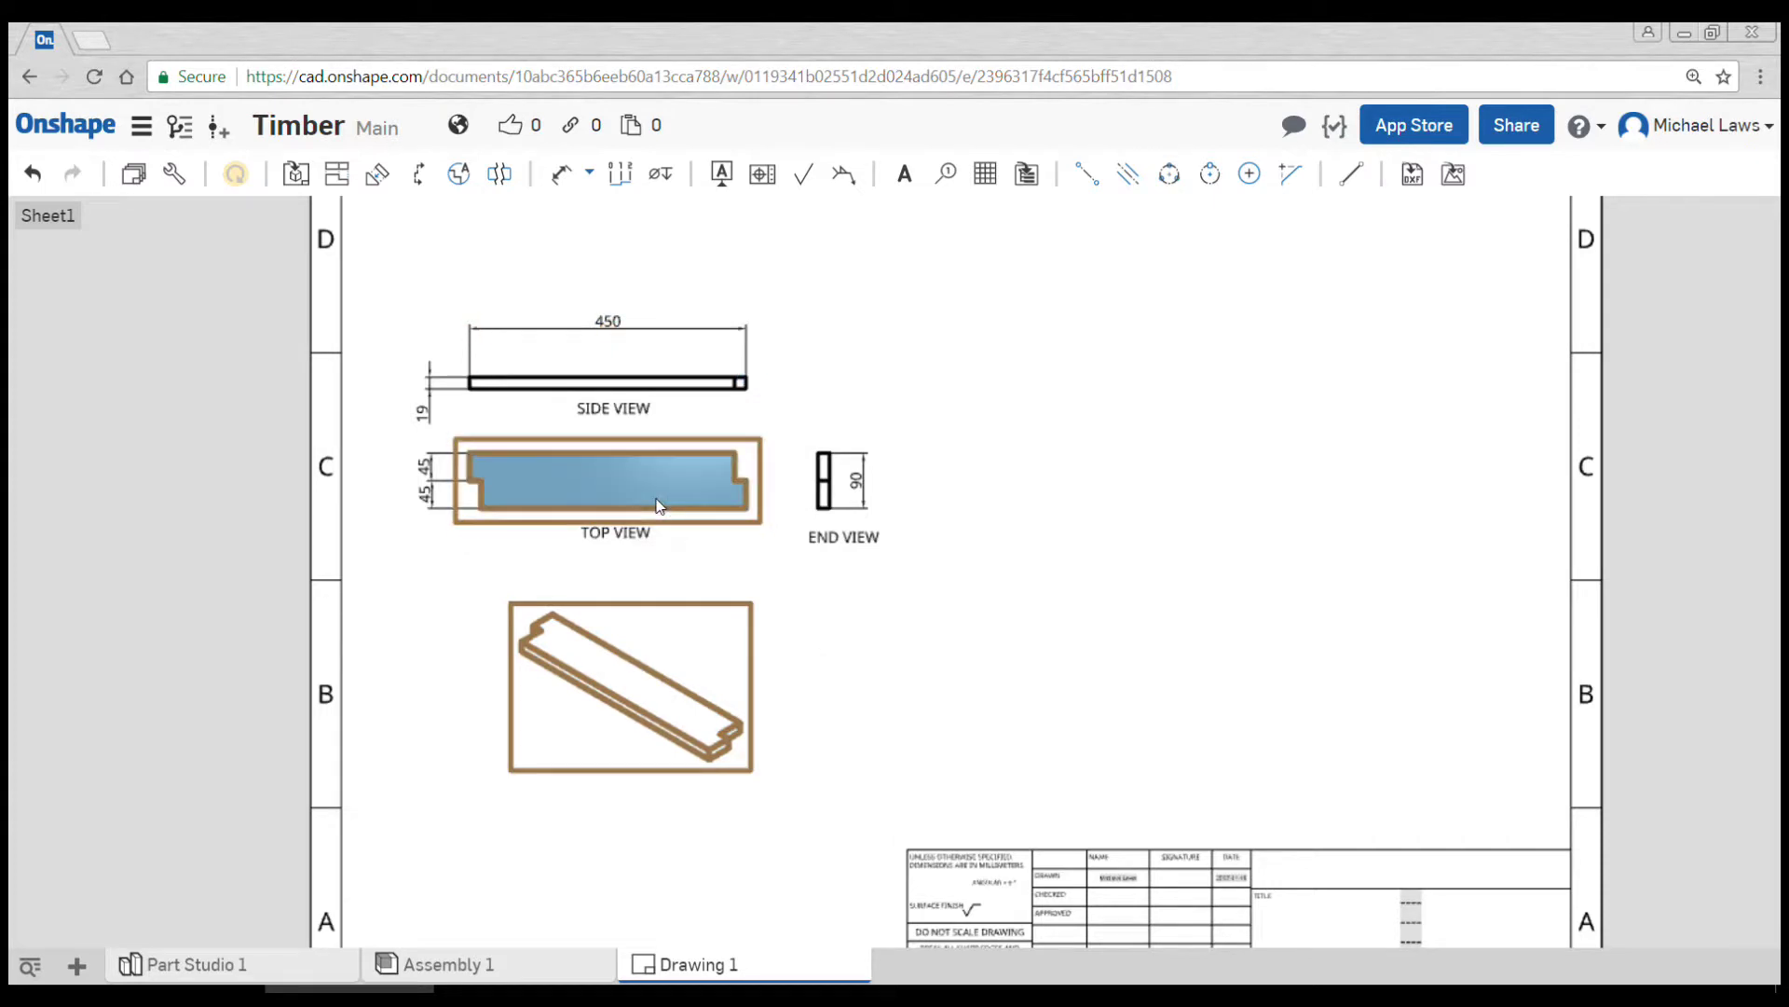
pyautogui.rightClick(687, 448)
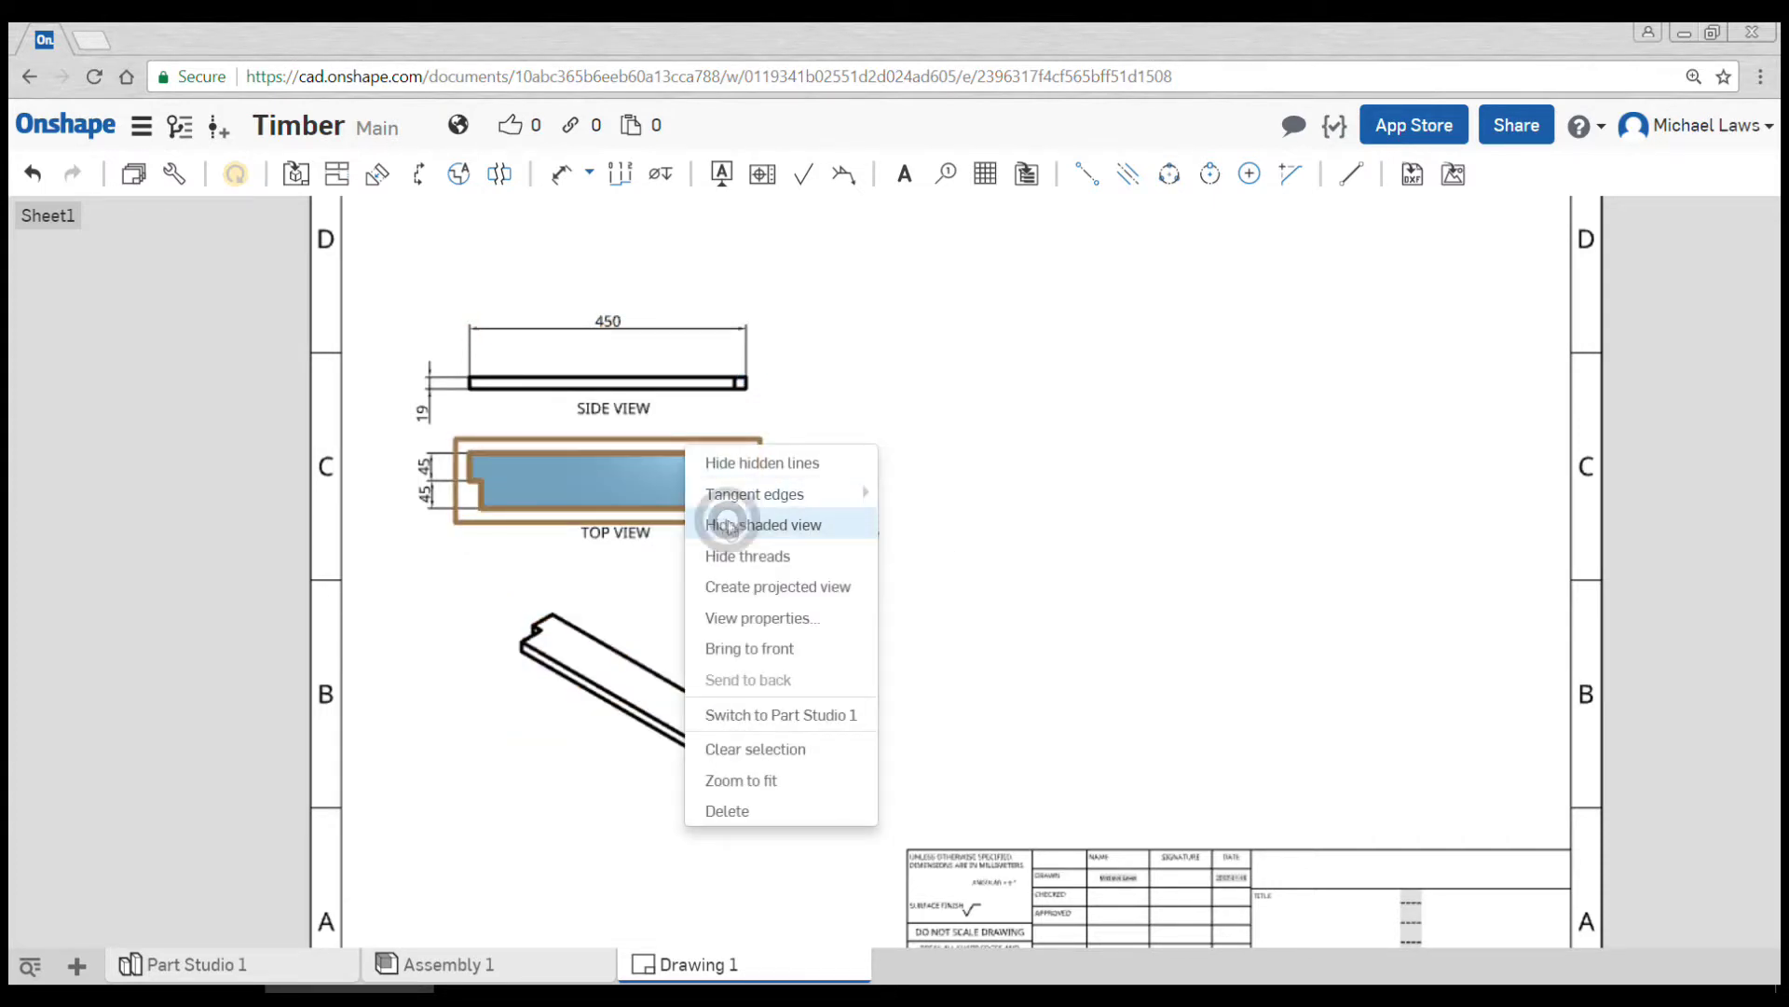
pyautogui.click(730, 526)
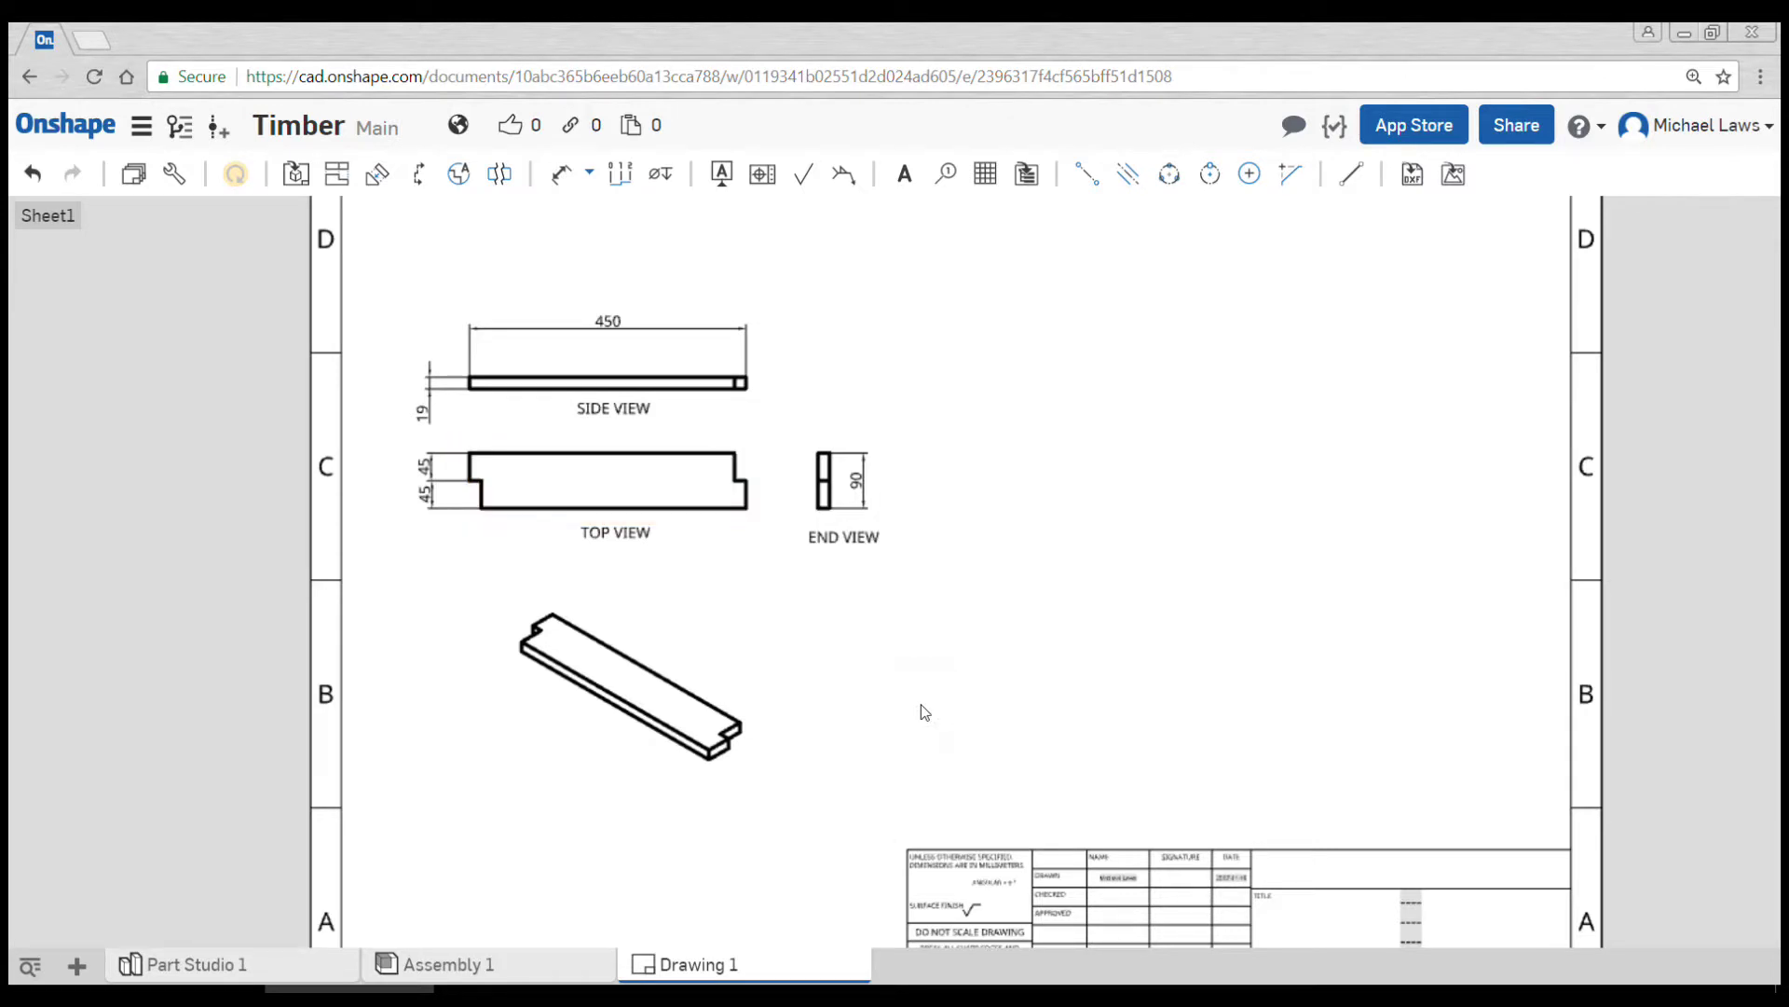
pyautogui.scroll(-2, 924, 712)
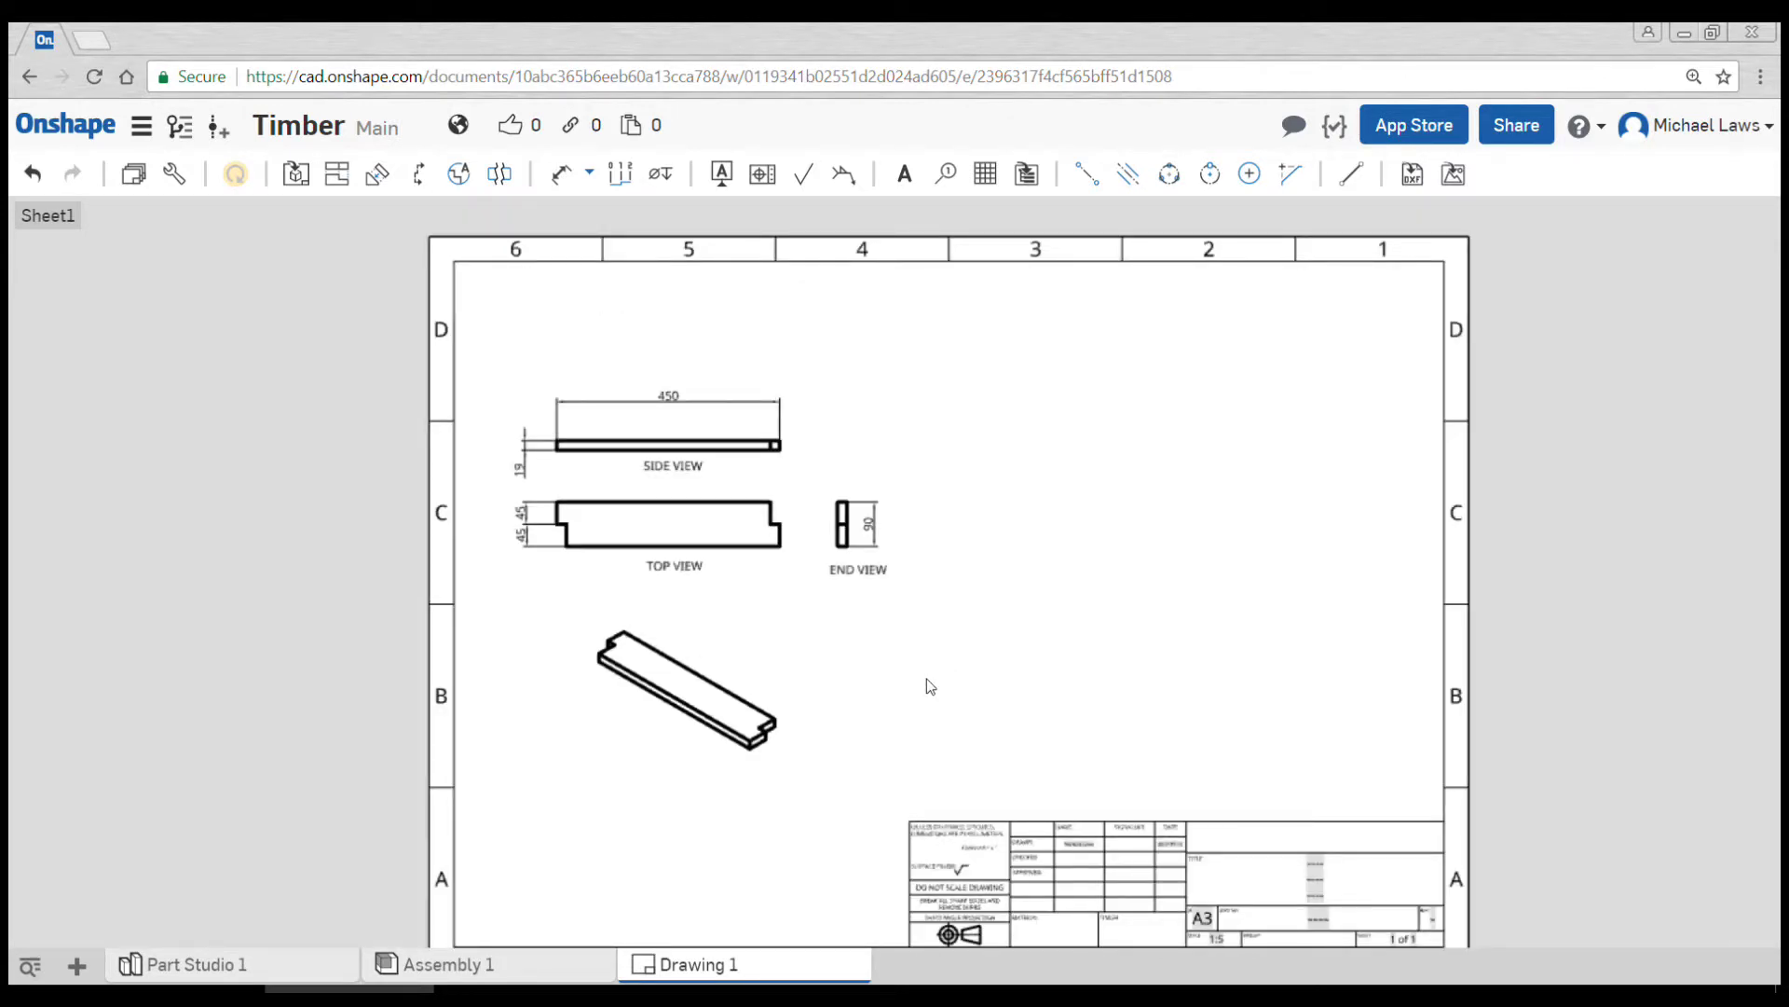
# Insert a new blank sheet, Sheet2, from the Sheets panel.
pyautogui.click(133, 175)
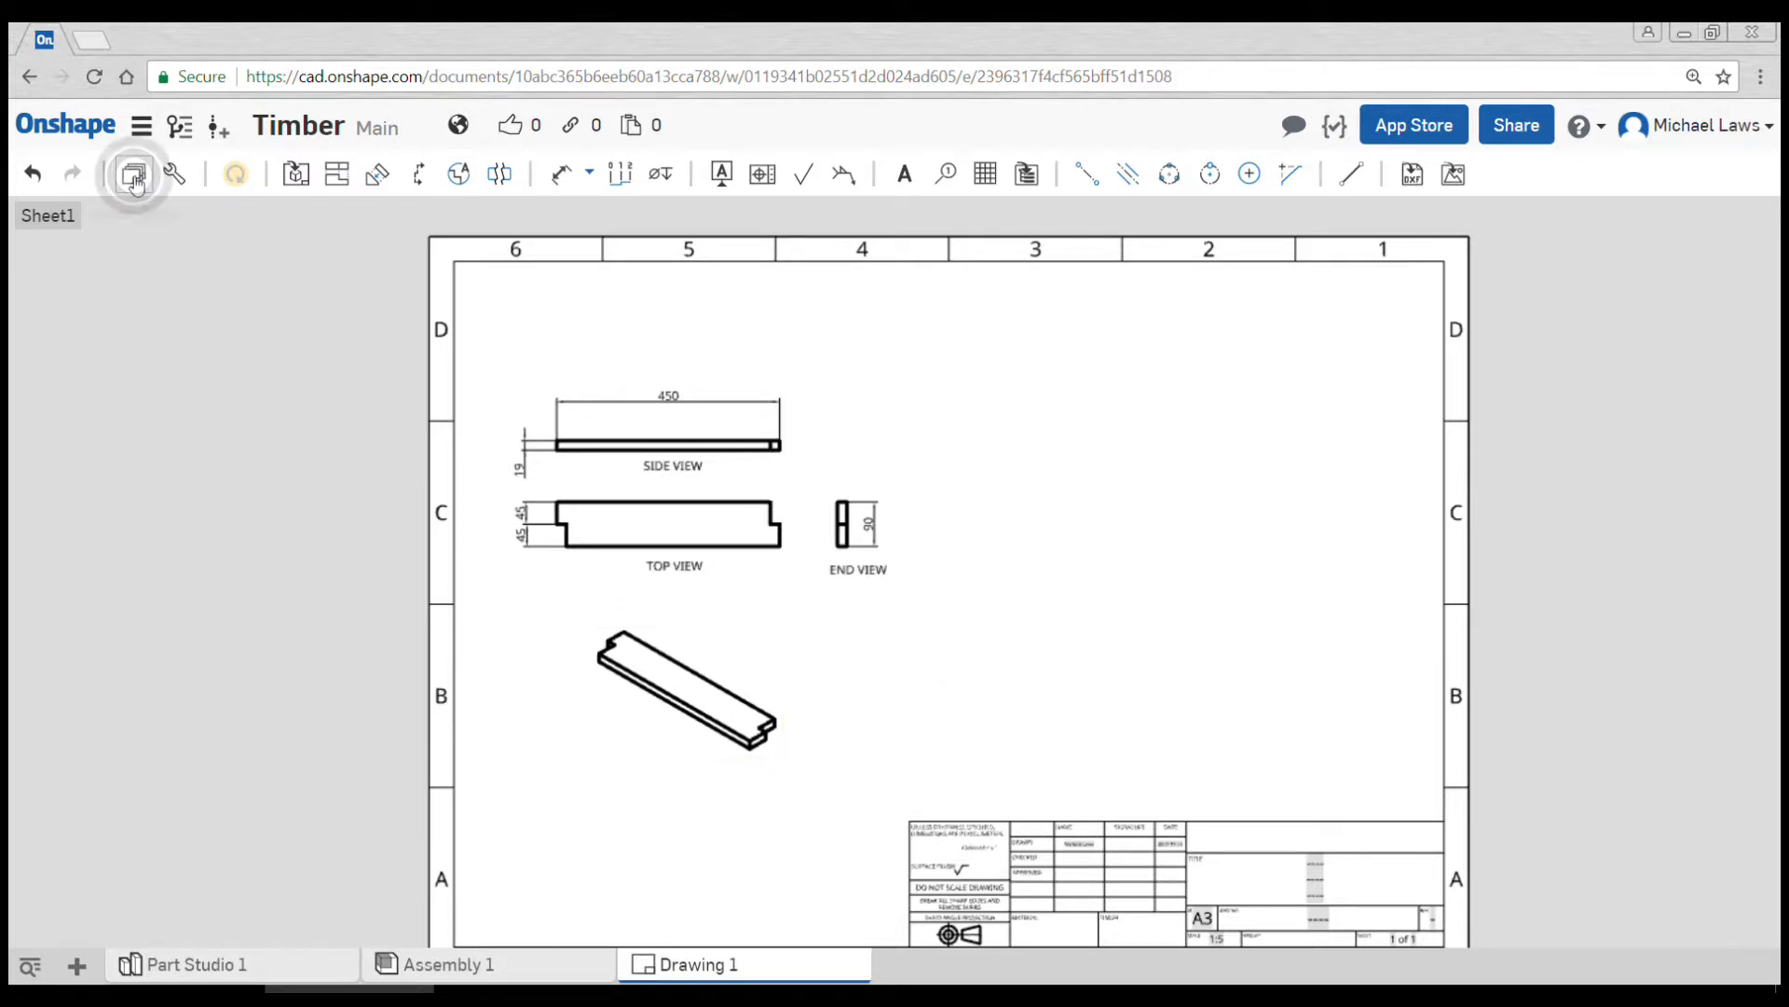
pyautogui.click(209, 229)
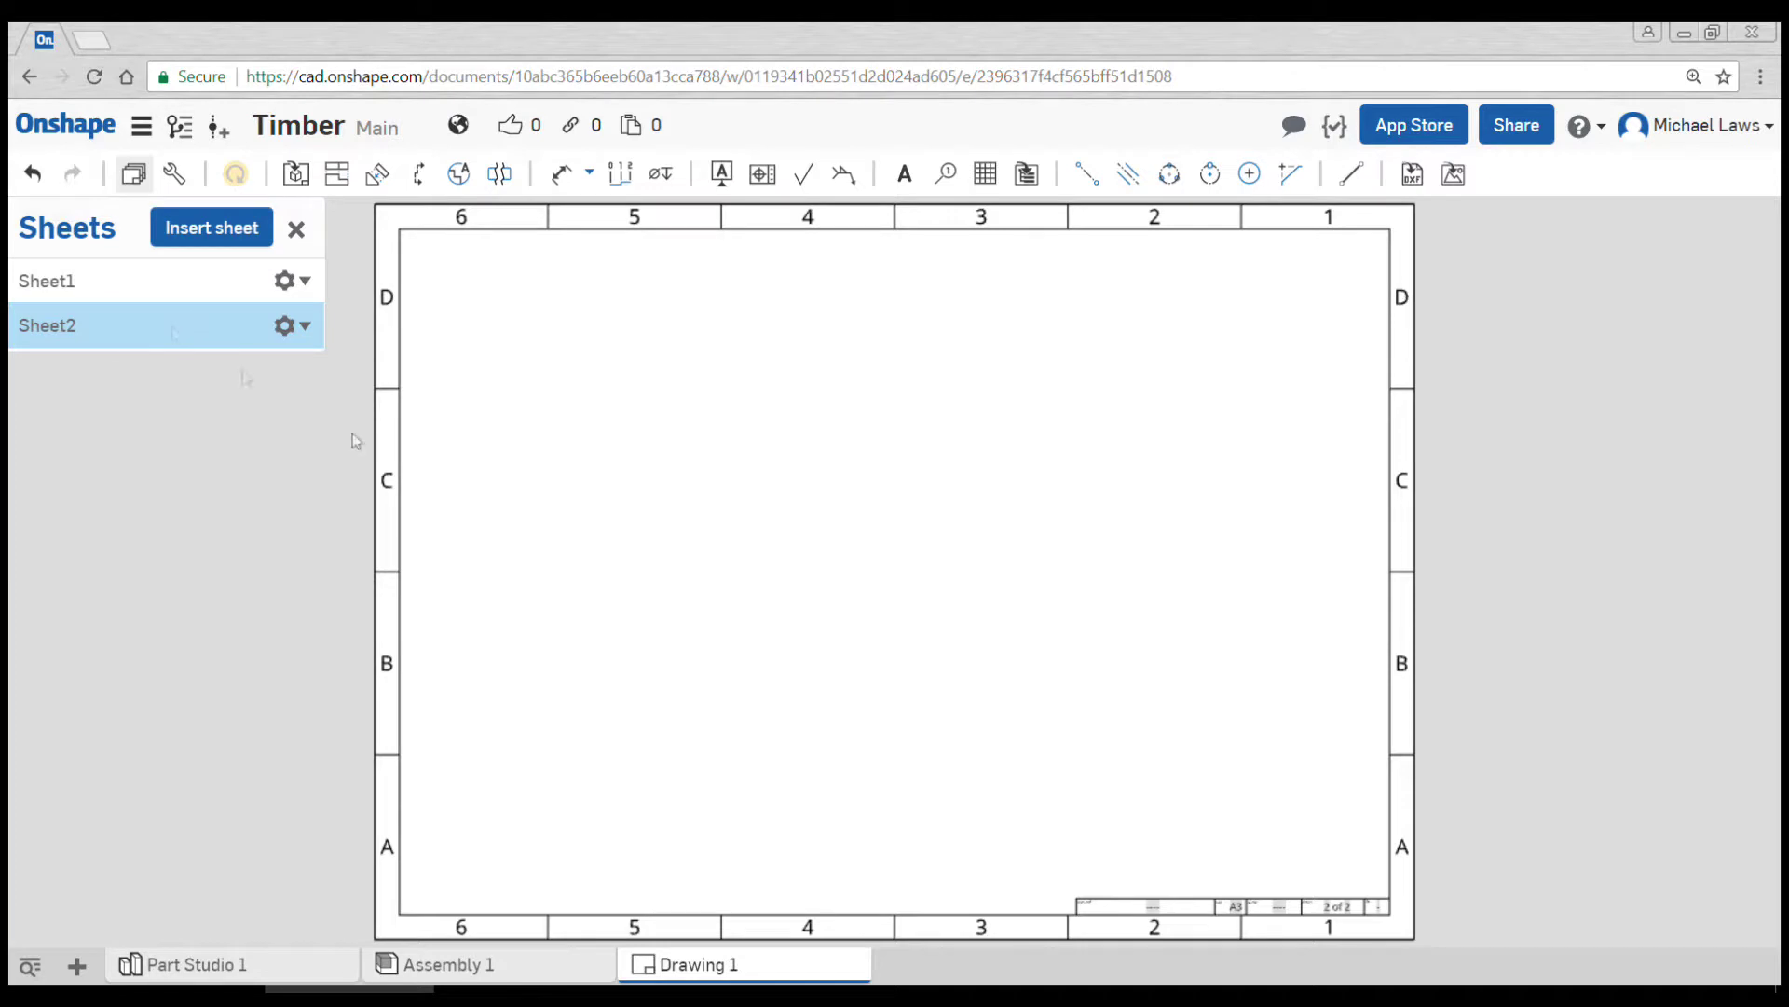
pyautogui.click(296, 228)
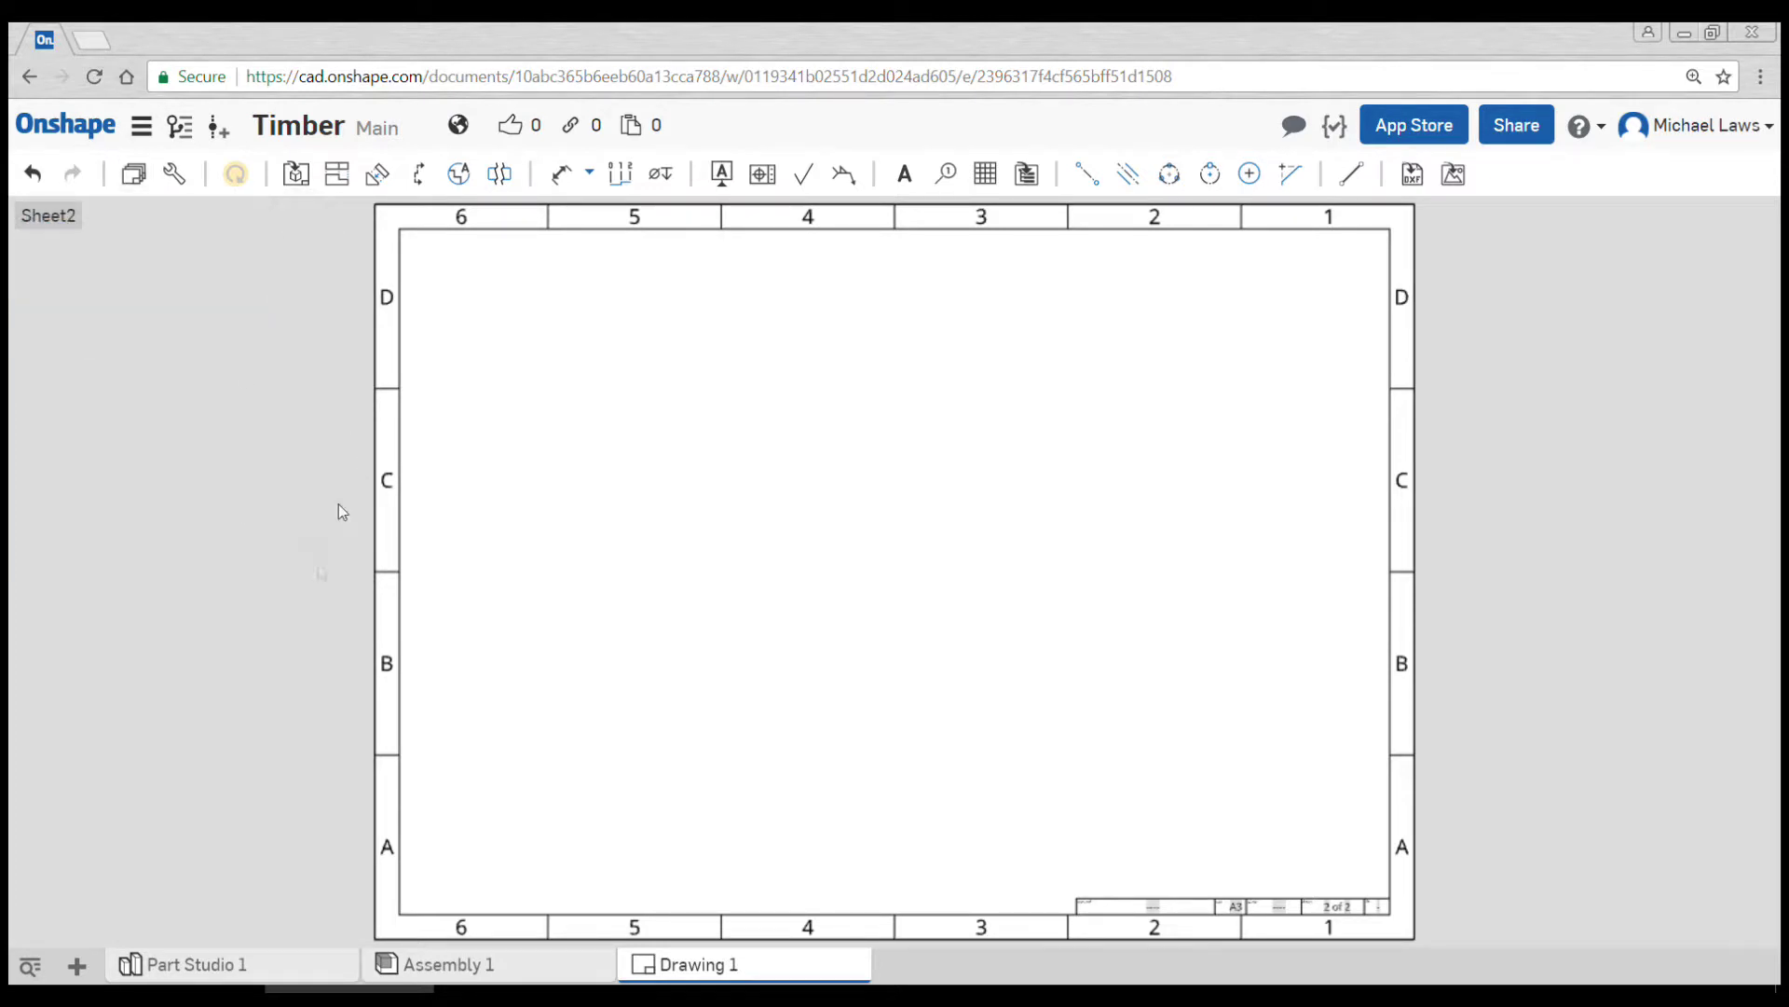
# Place a drawing view of Assembly 1 in Sheet2's upper-left area.
pyautogui.click(296, 175)
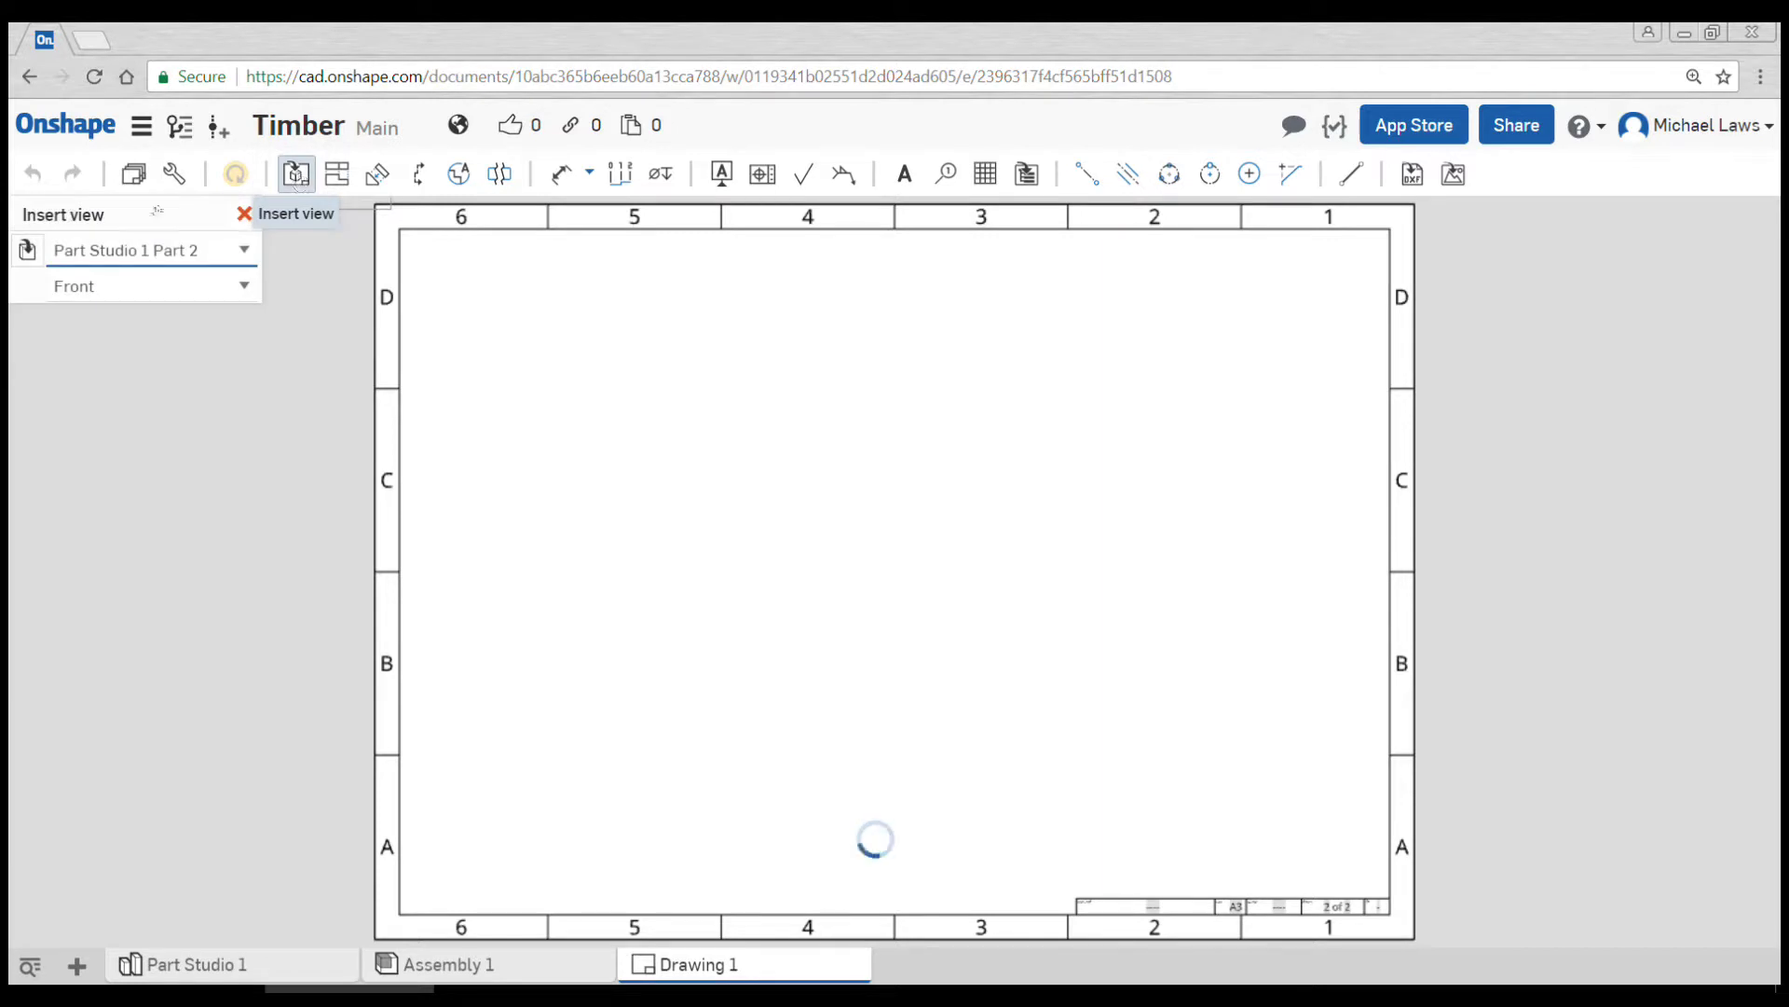
pyautogui.click(29, 249)
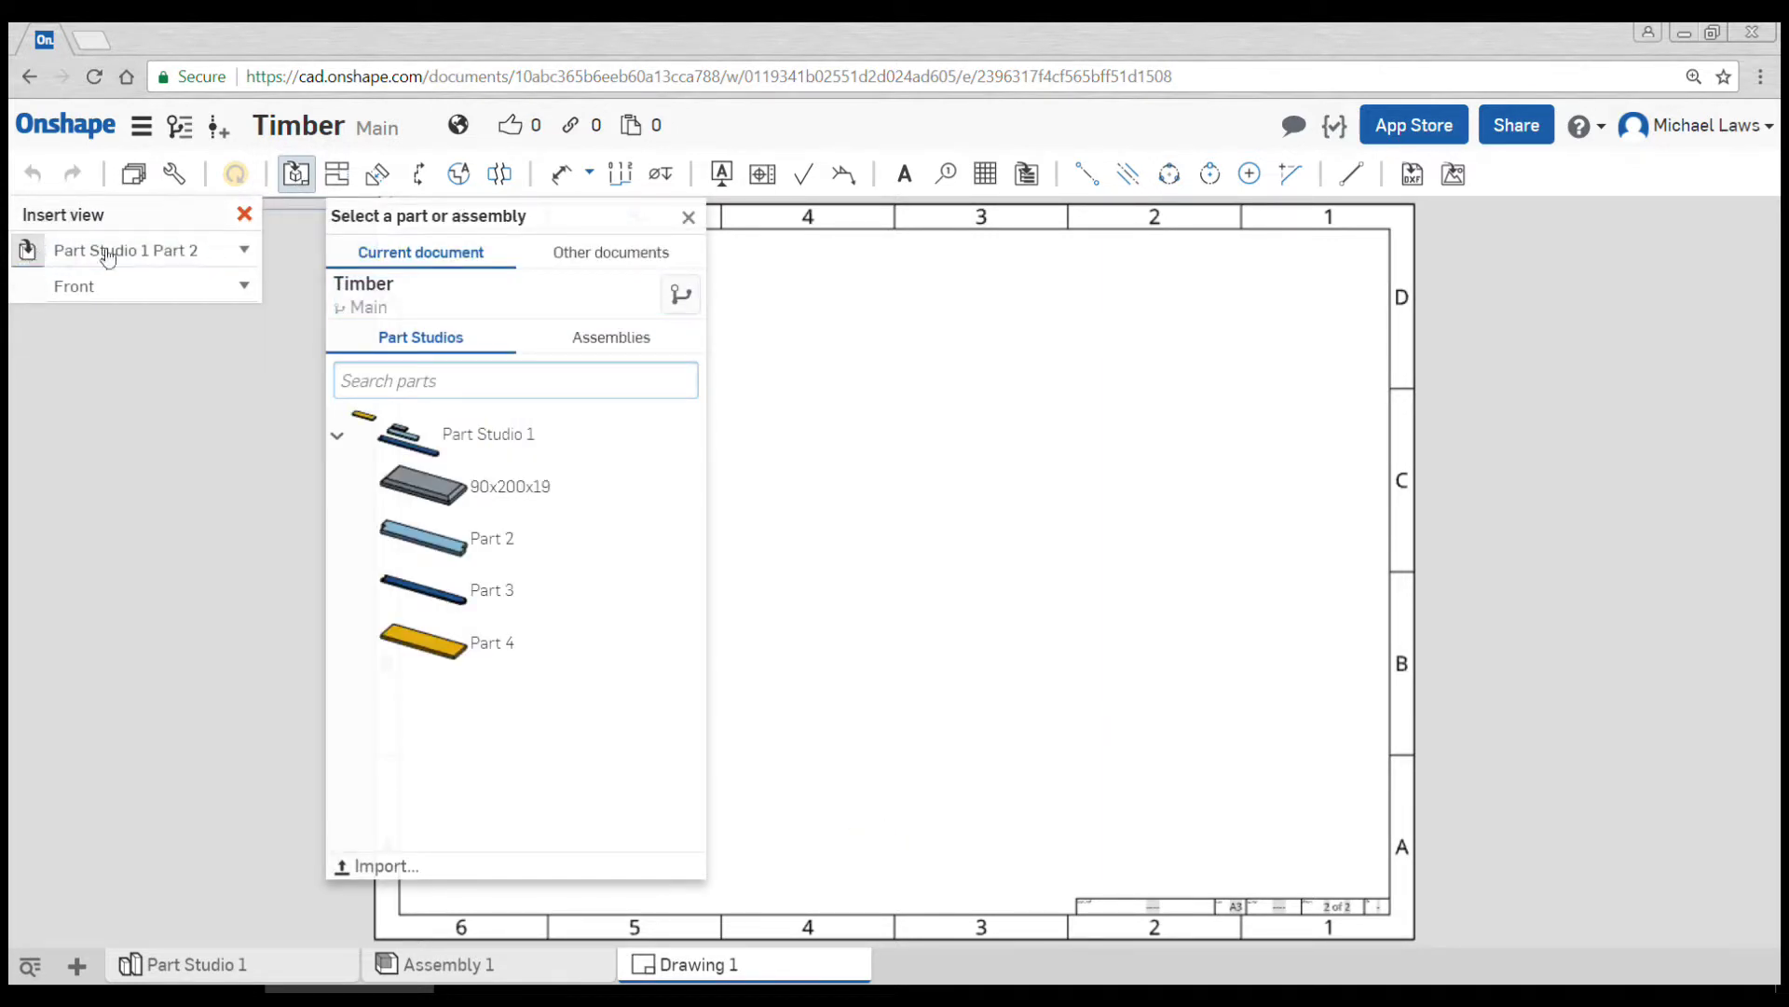
pyautogui.click(612, 339)
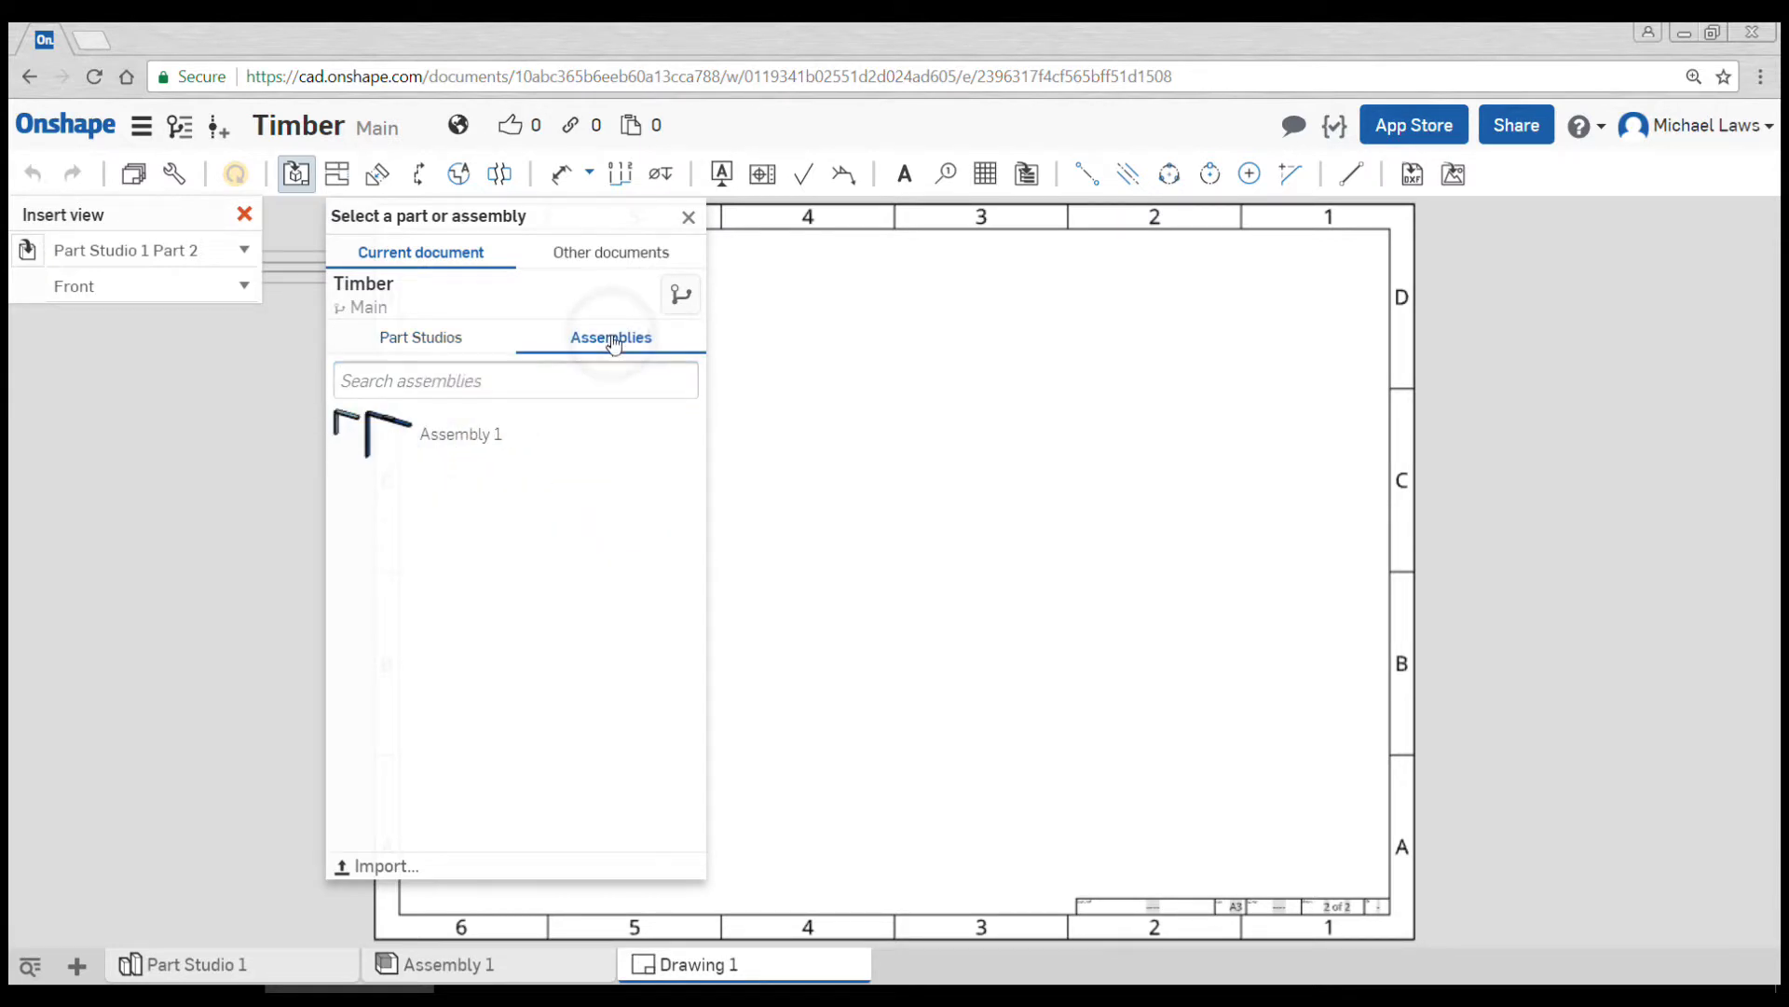
pyautogui.click(445, 440)
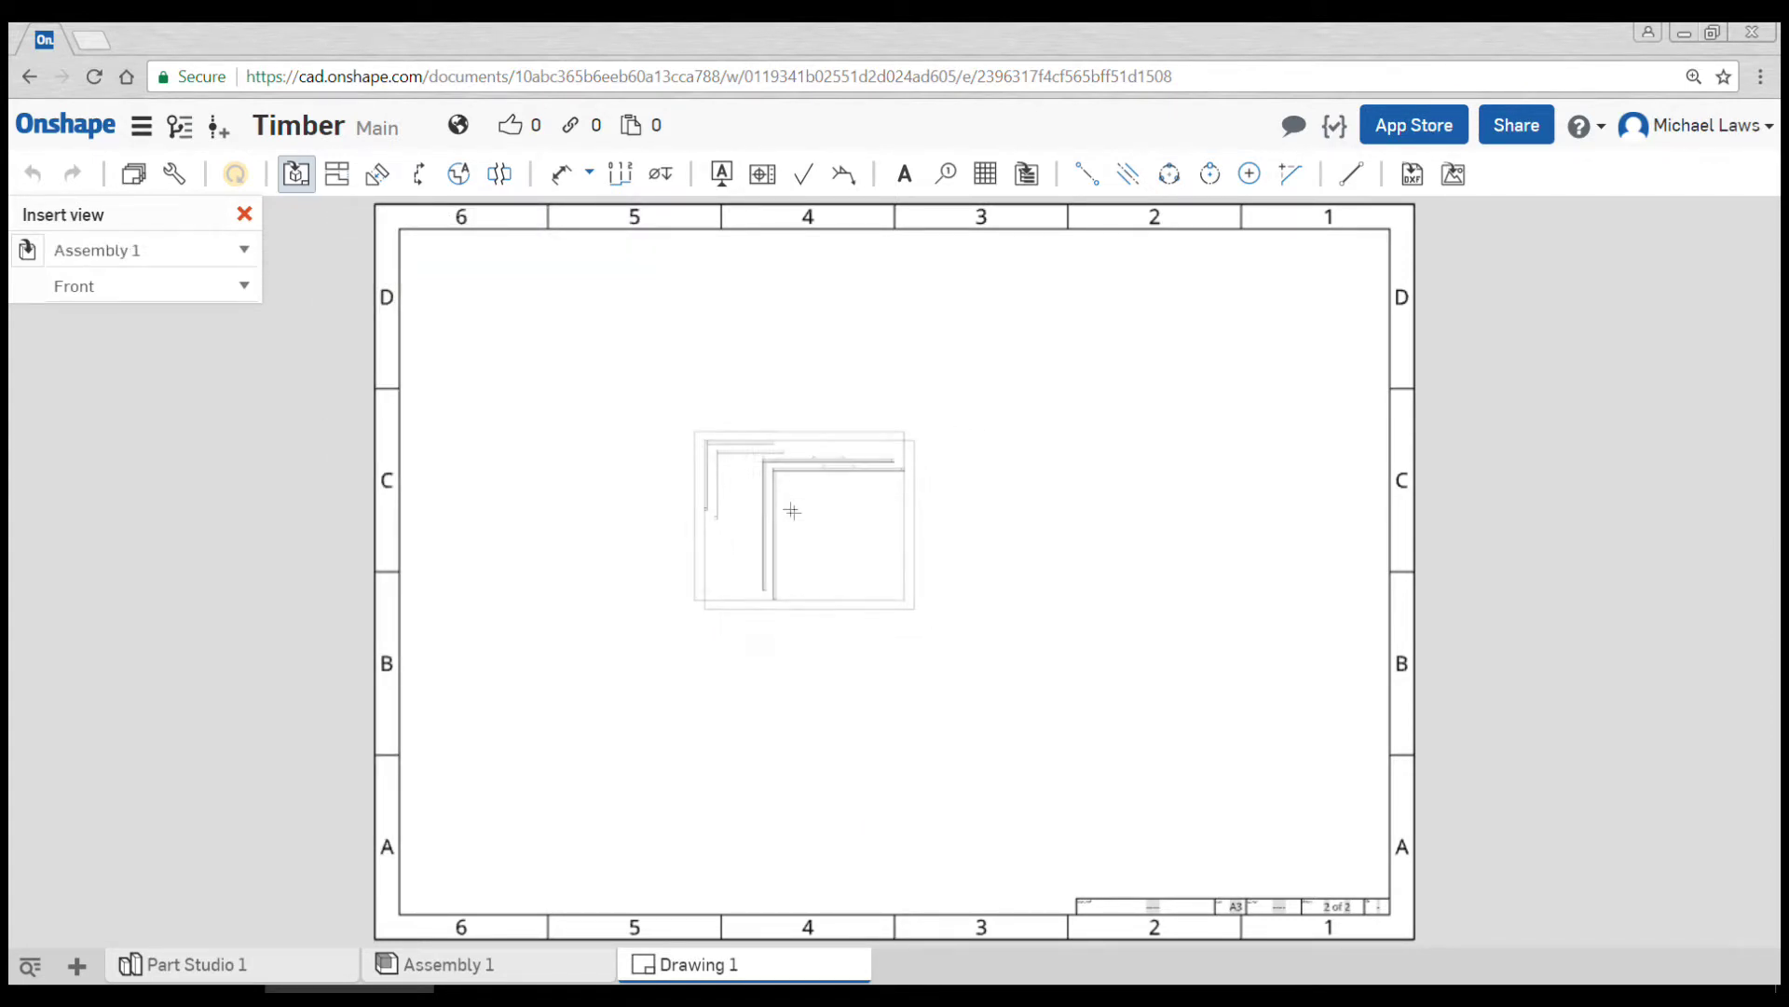
pyautogui.click(751, 487)
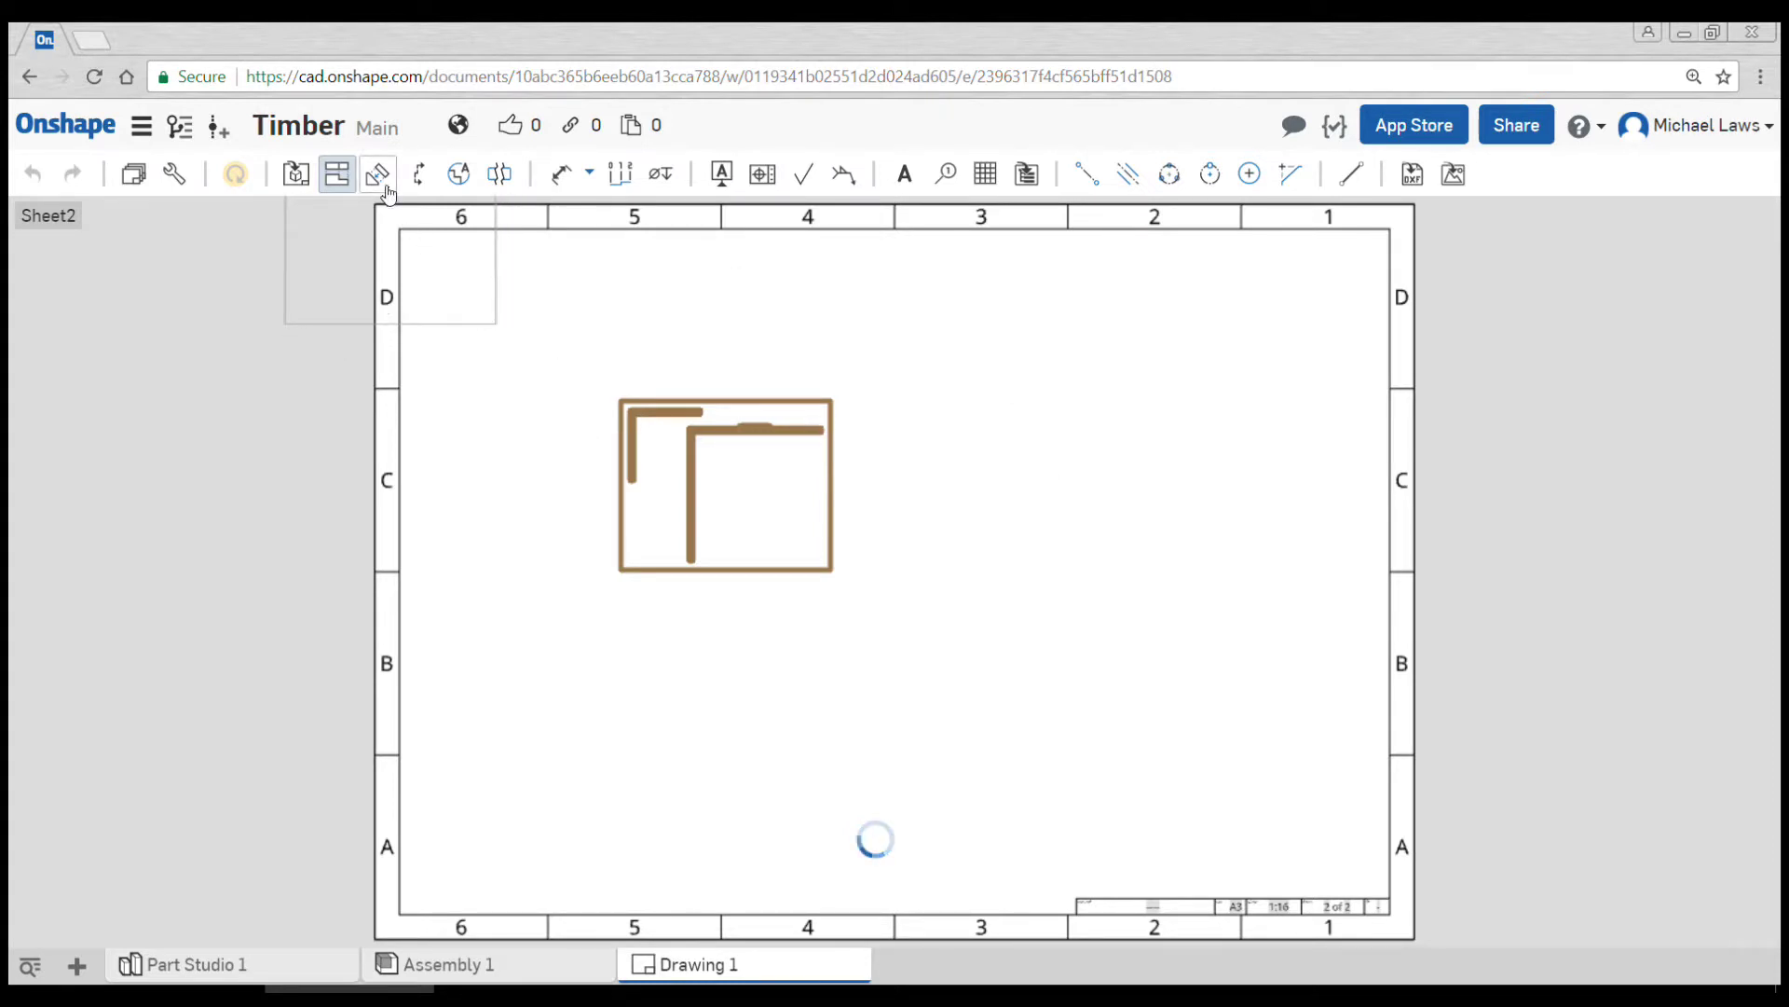
# Place an isometric view of Part 2 from Part Studio 1 on Sheet2.
pyautogui.click(297, 174)
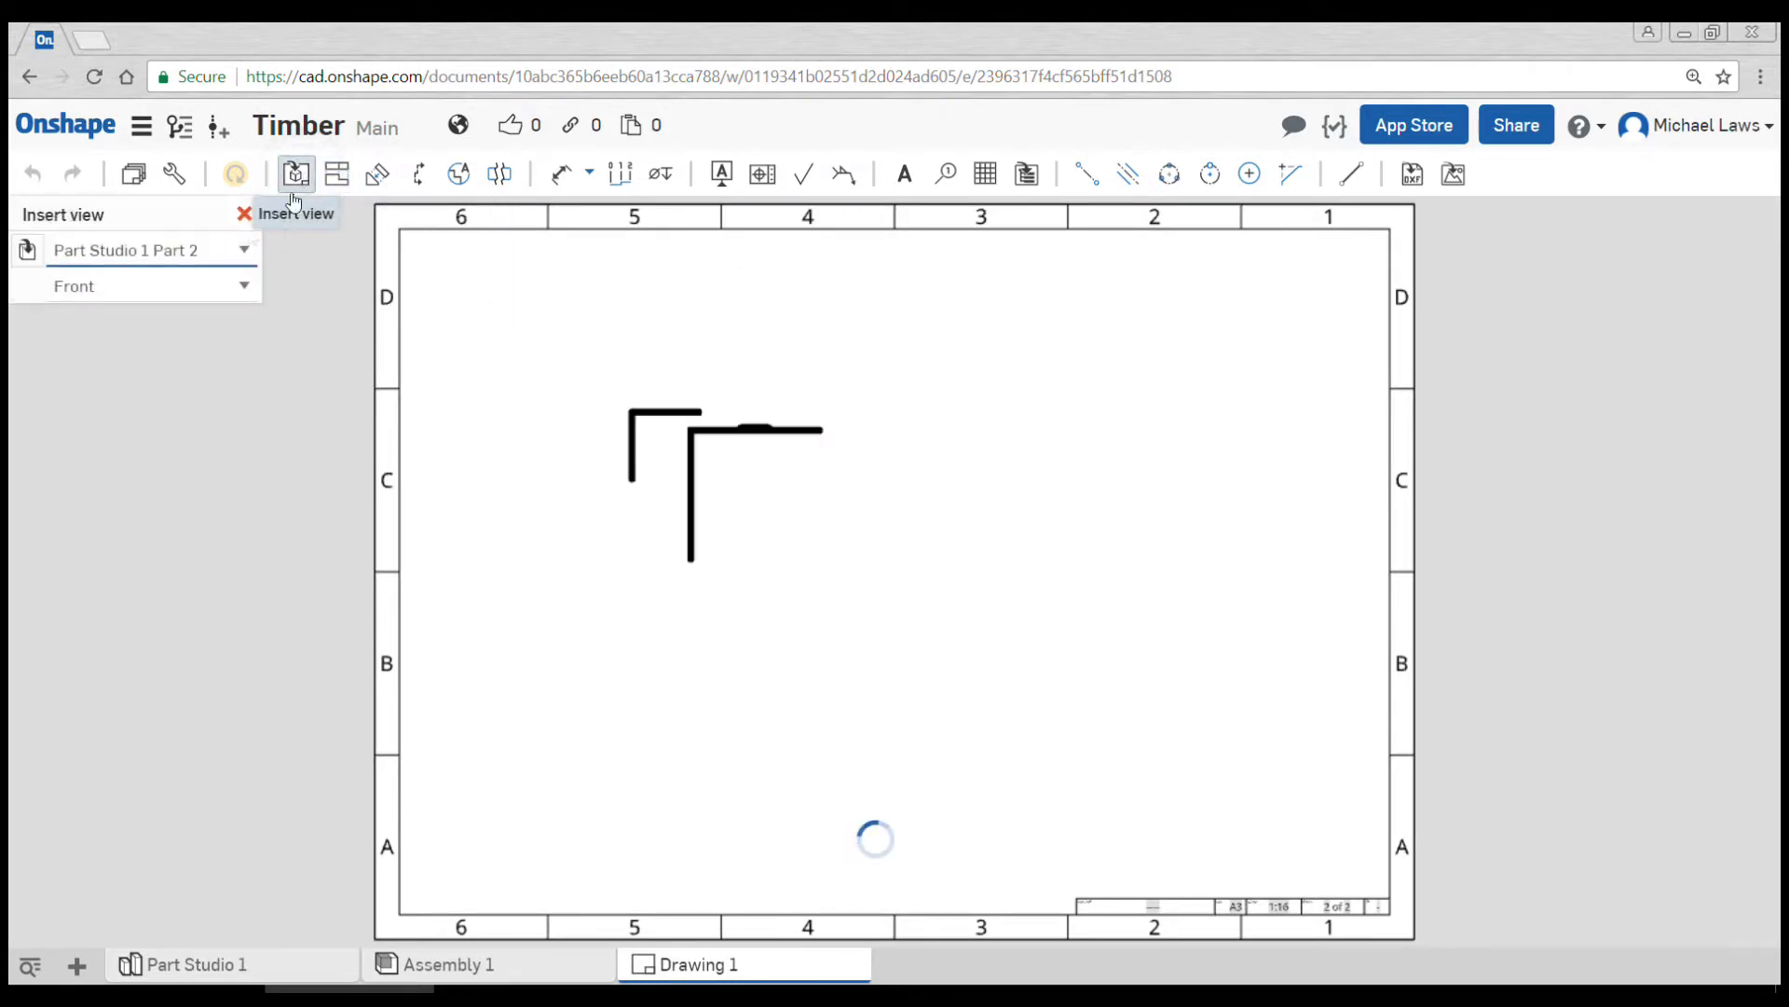
pyautogui.click(219, 286)
pyautogui.click(121, 451)
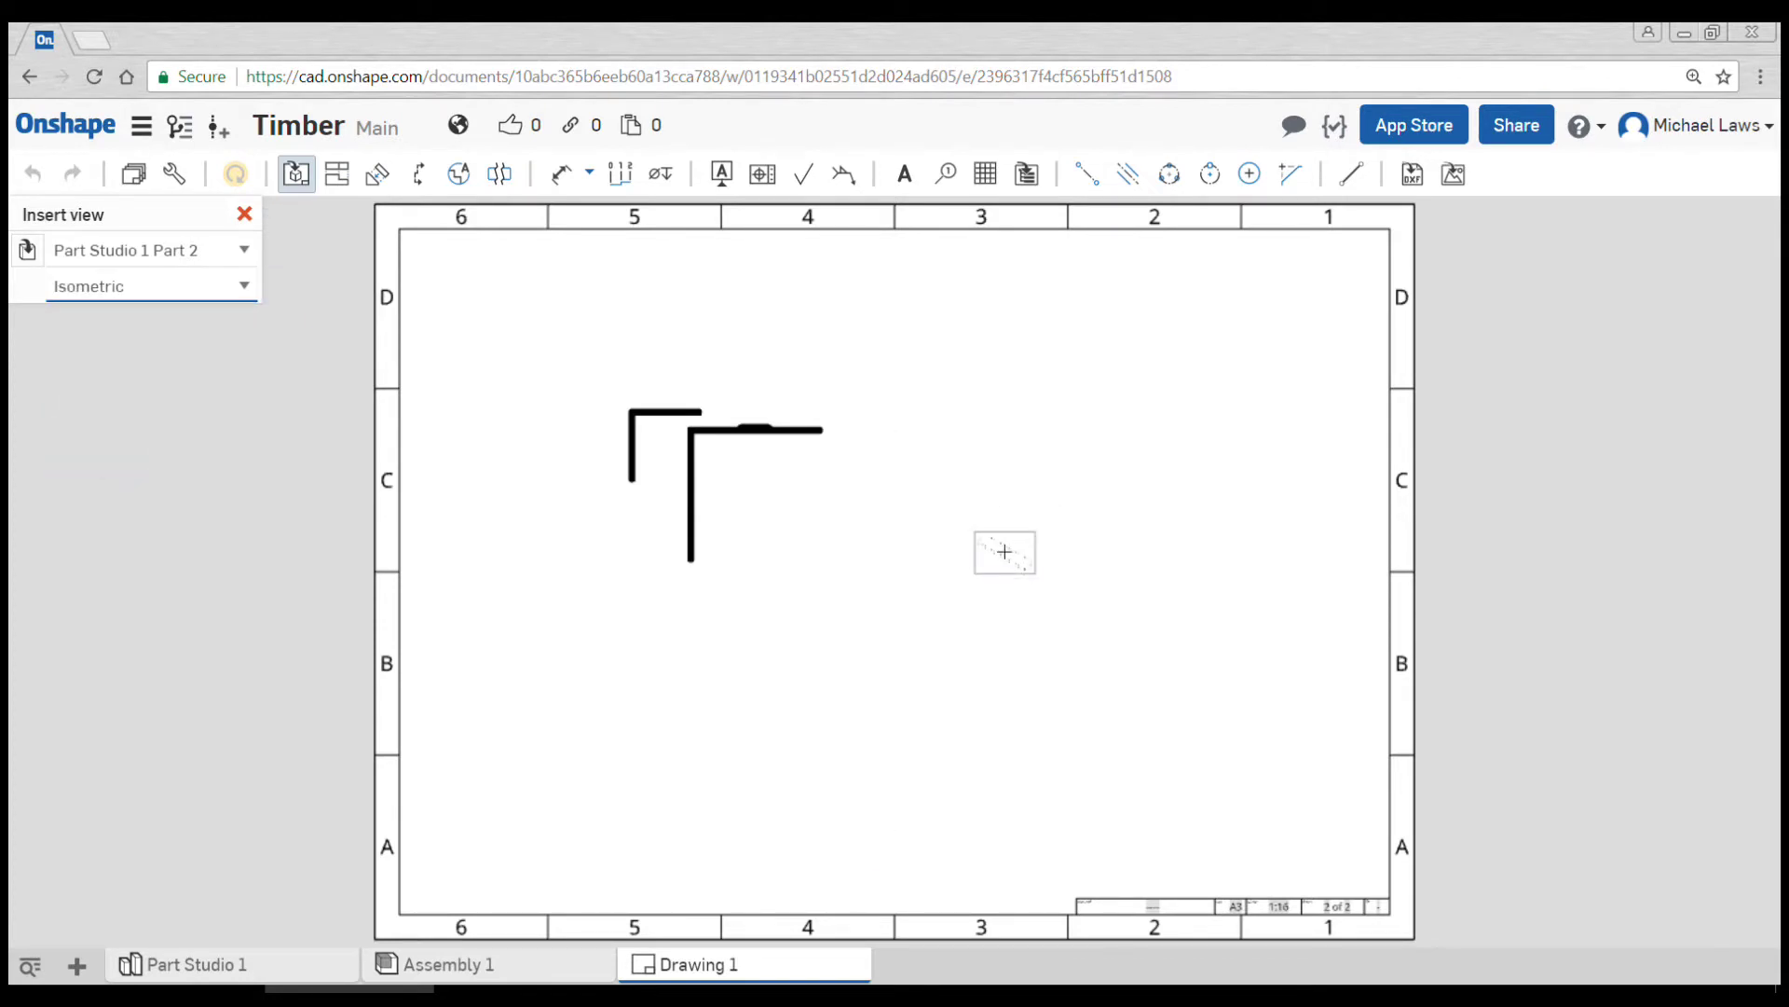
pyautogui.click(1005, 550)
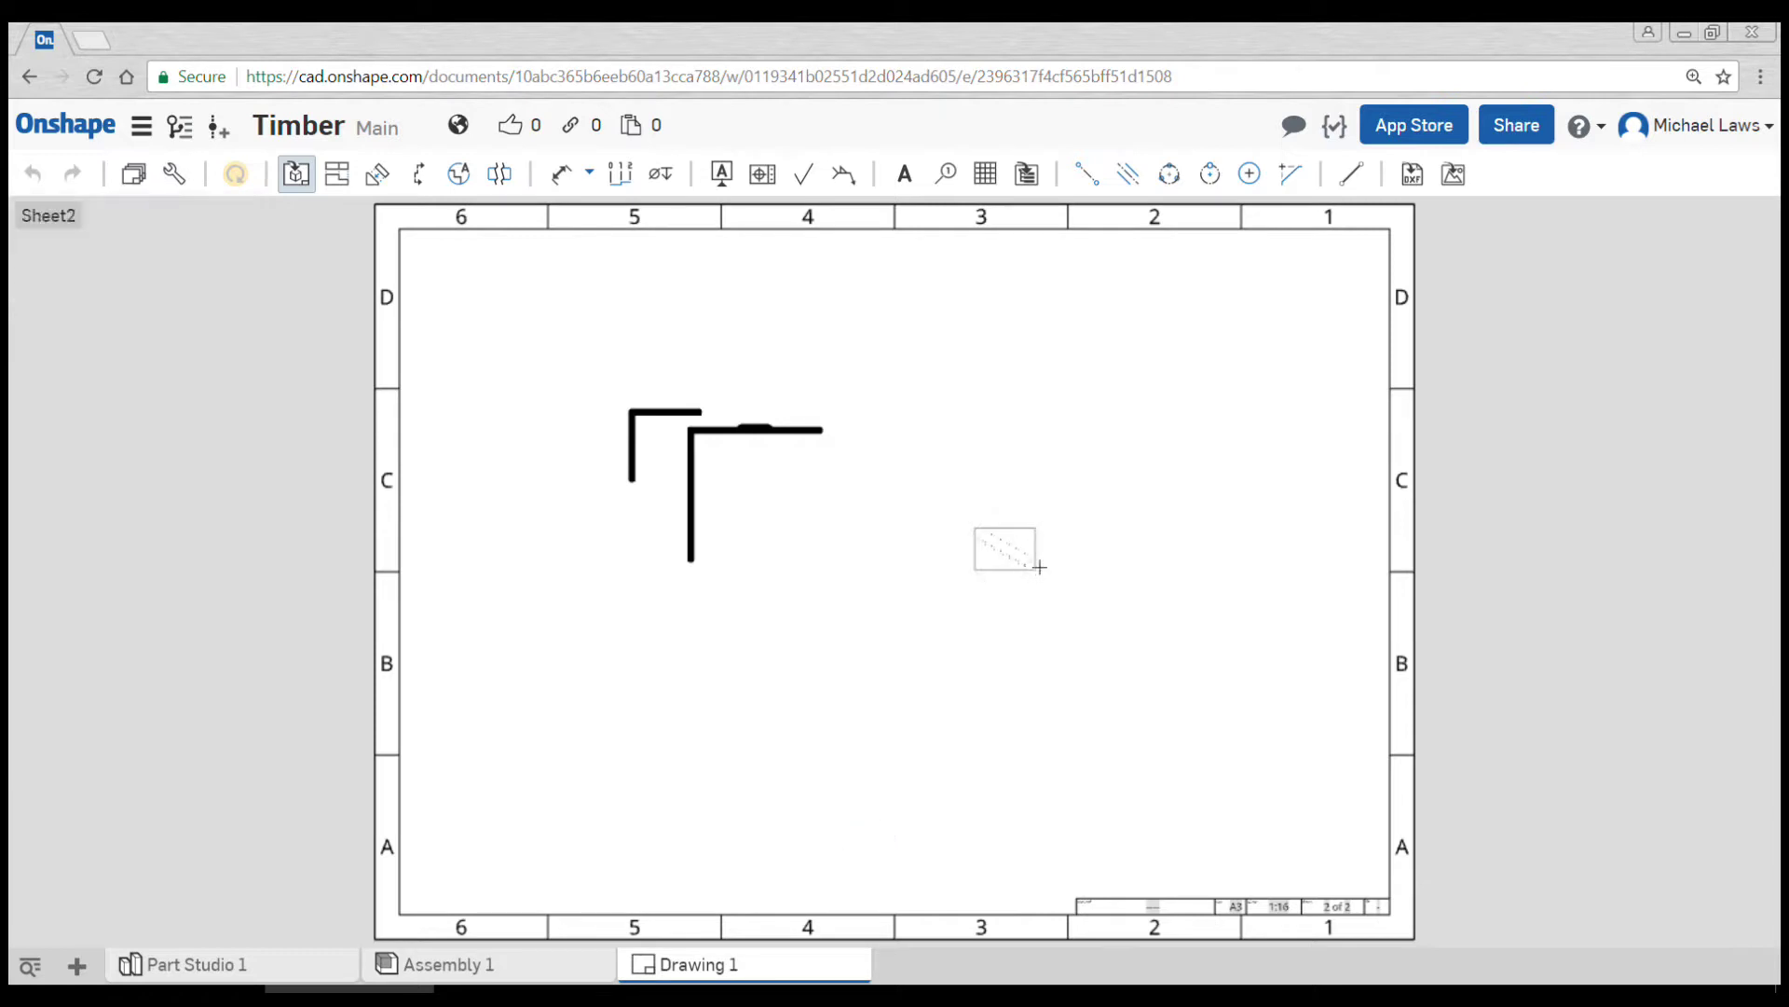
pyautogui.scroll(5, 1033, 560)
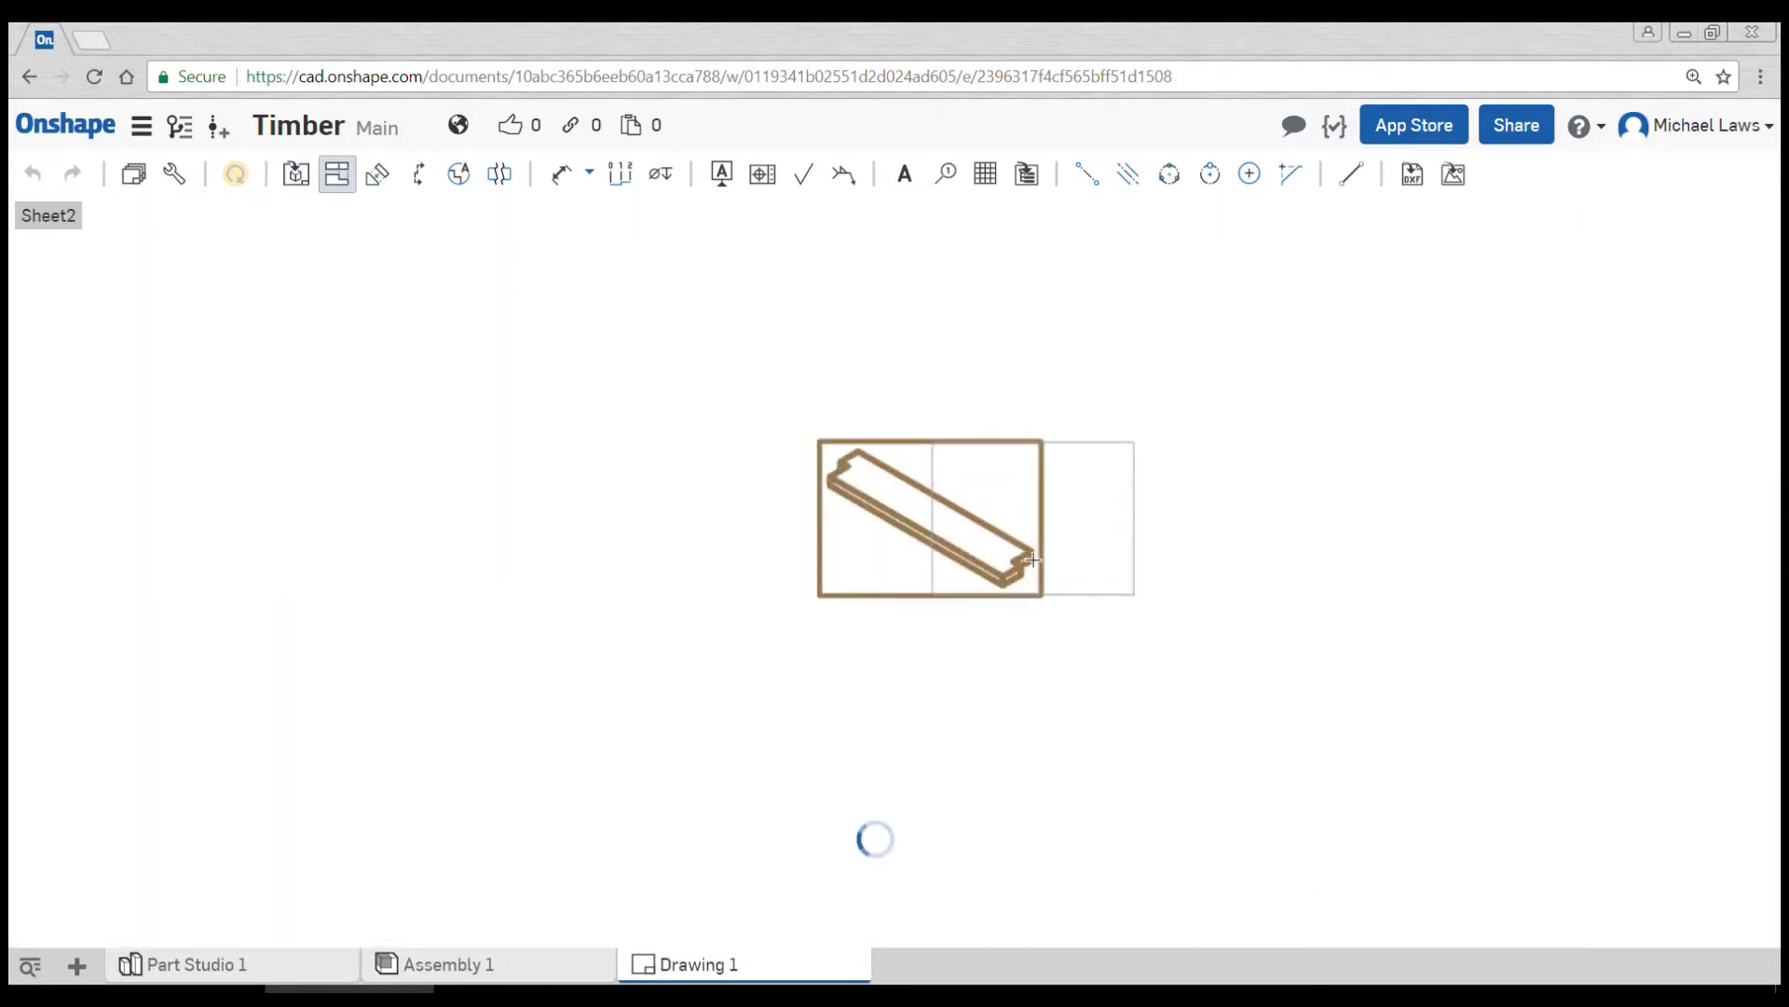
pyautogui.scroll(-5, 998, 559)
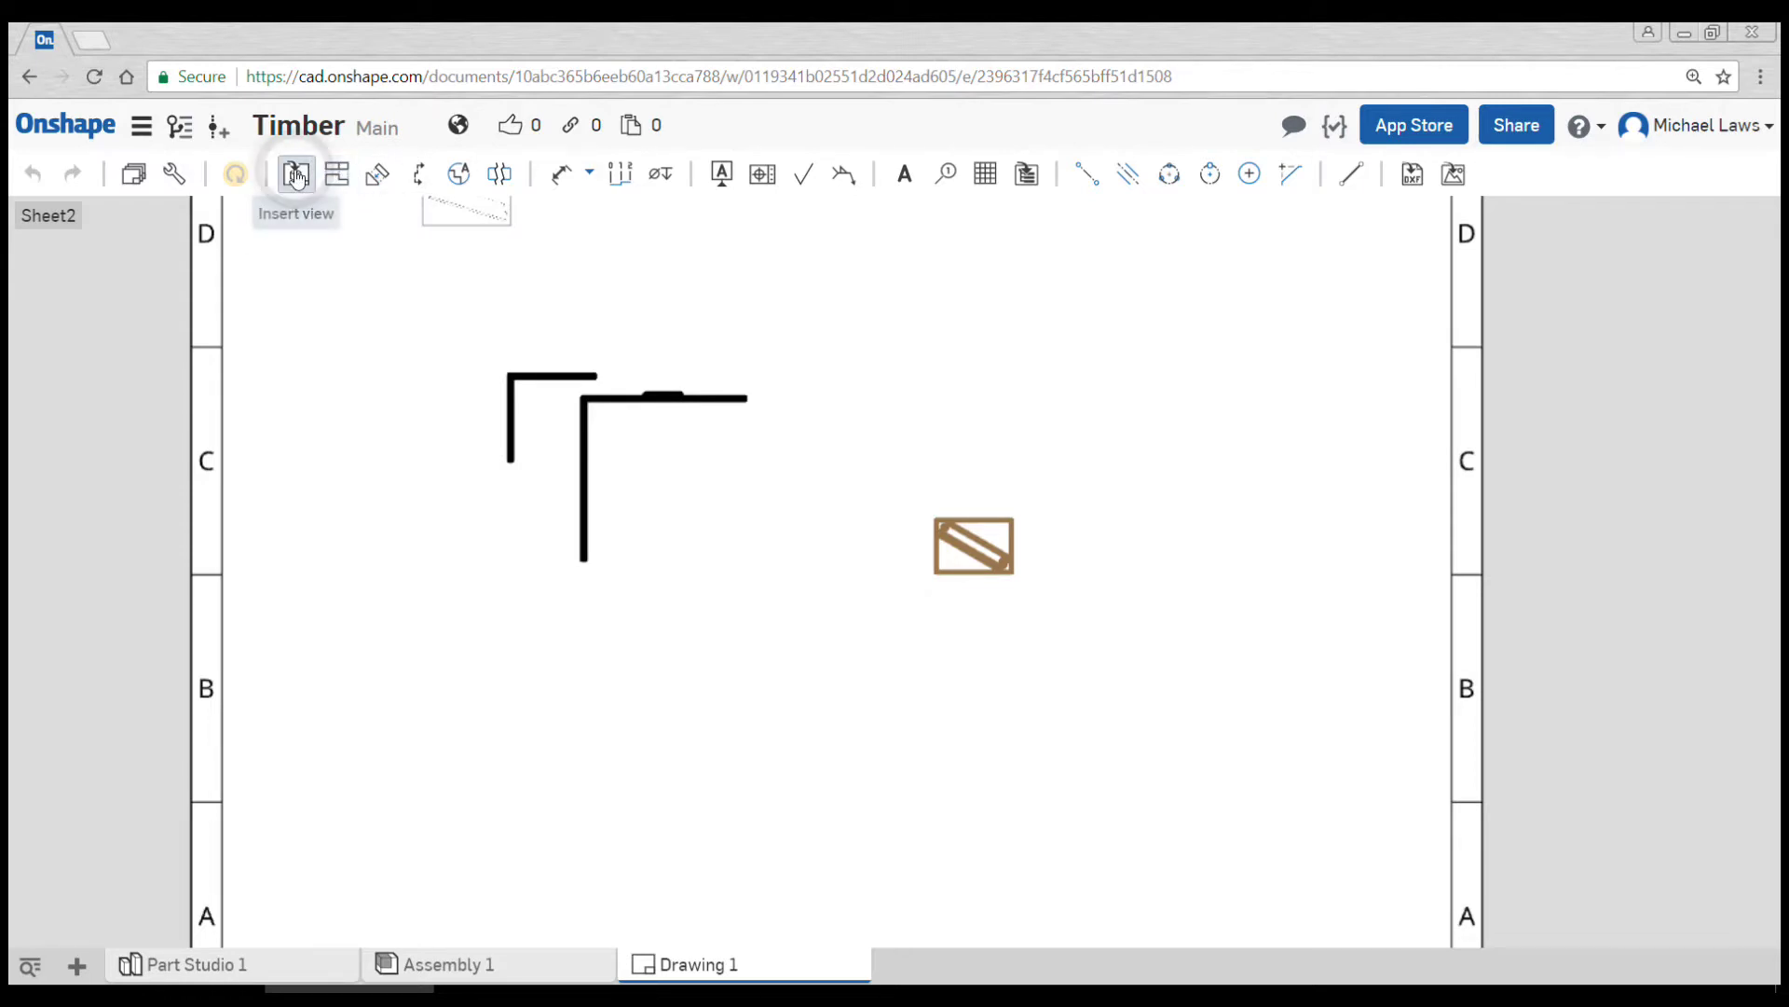
# Start another view insertion and cancel it, leaving Sheet2 with no views.
pyautogui.click(297, 174)
pyautogui.click(247, 251)
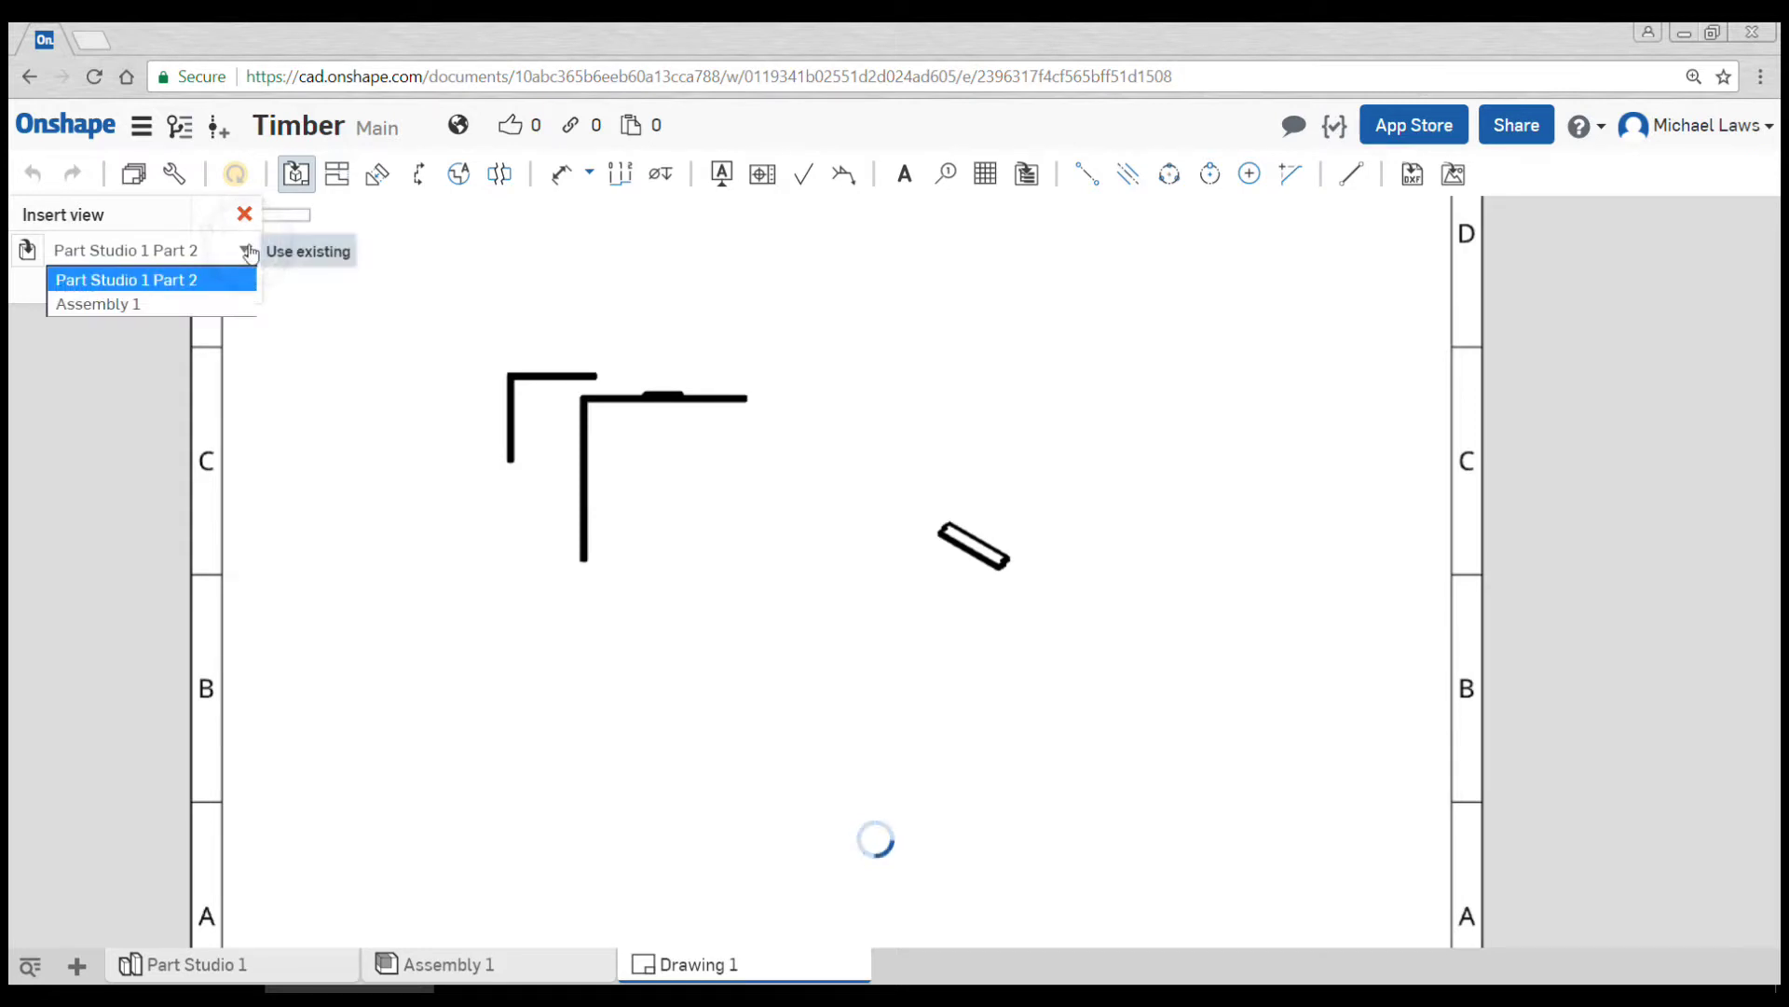
pyautogui.click(245, 213)
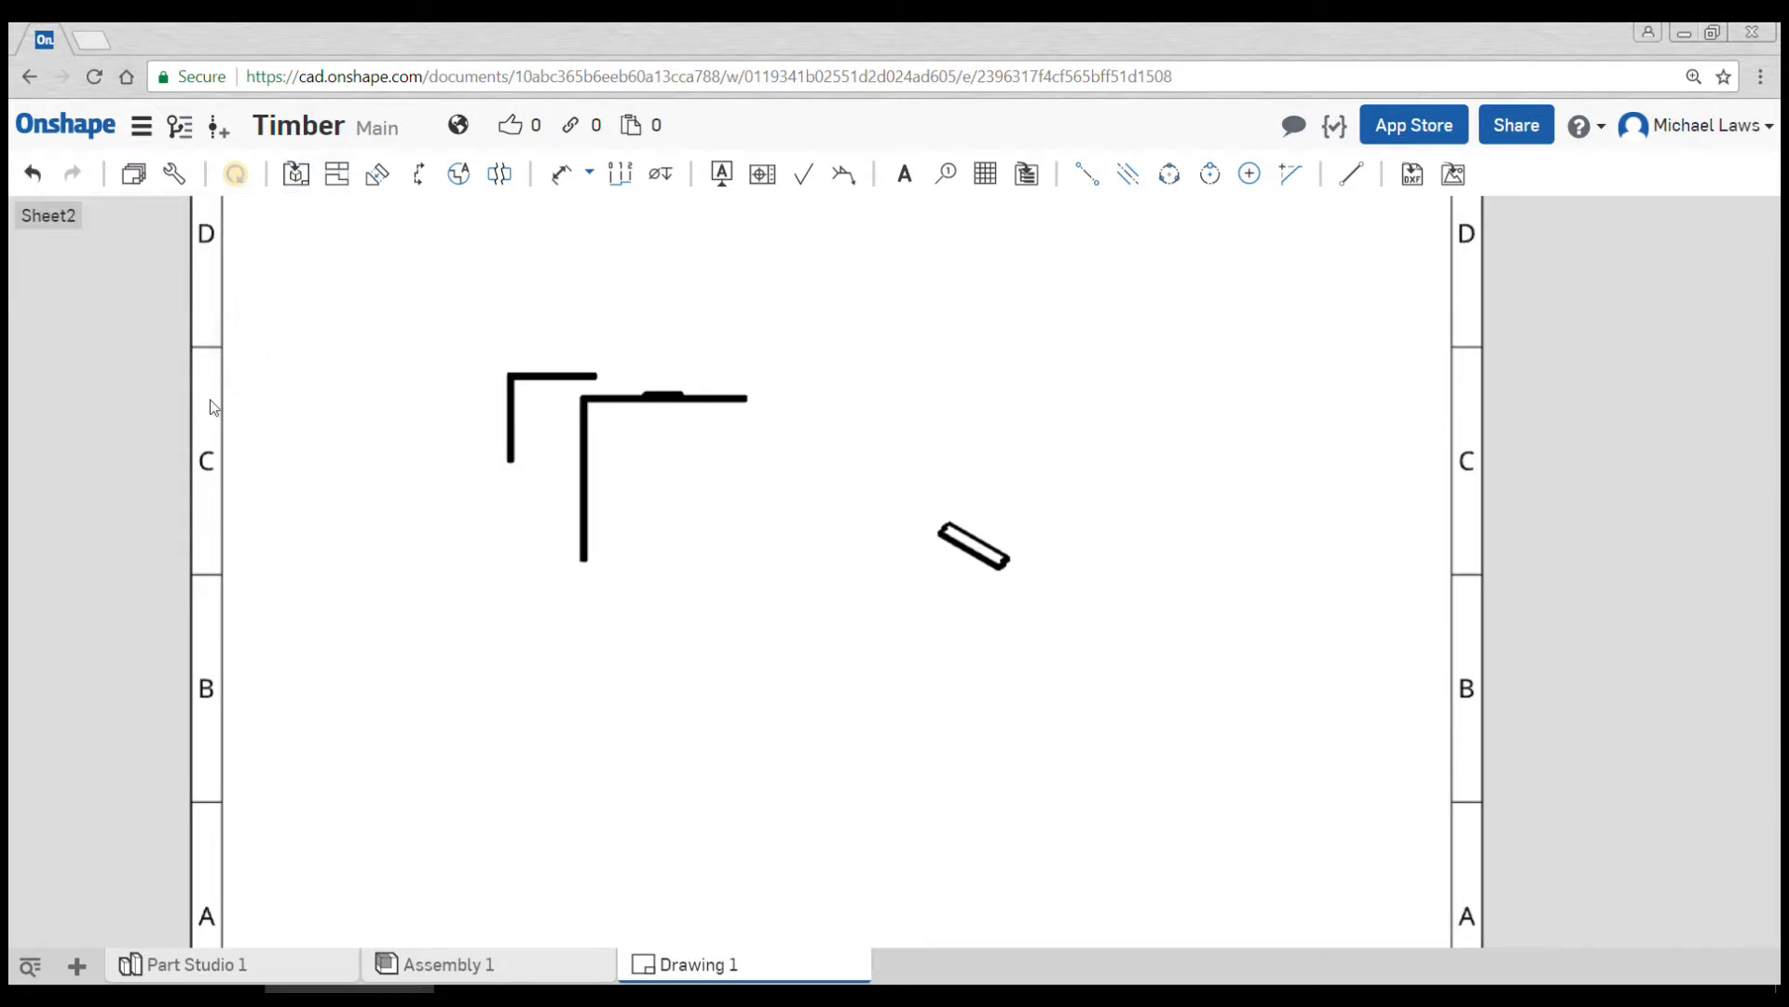
pyautogui.scroll(-3, 1025, 572)
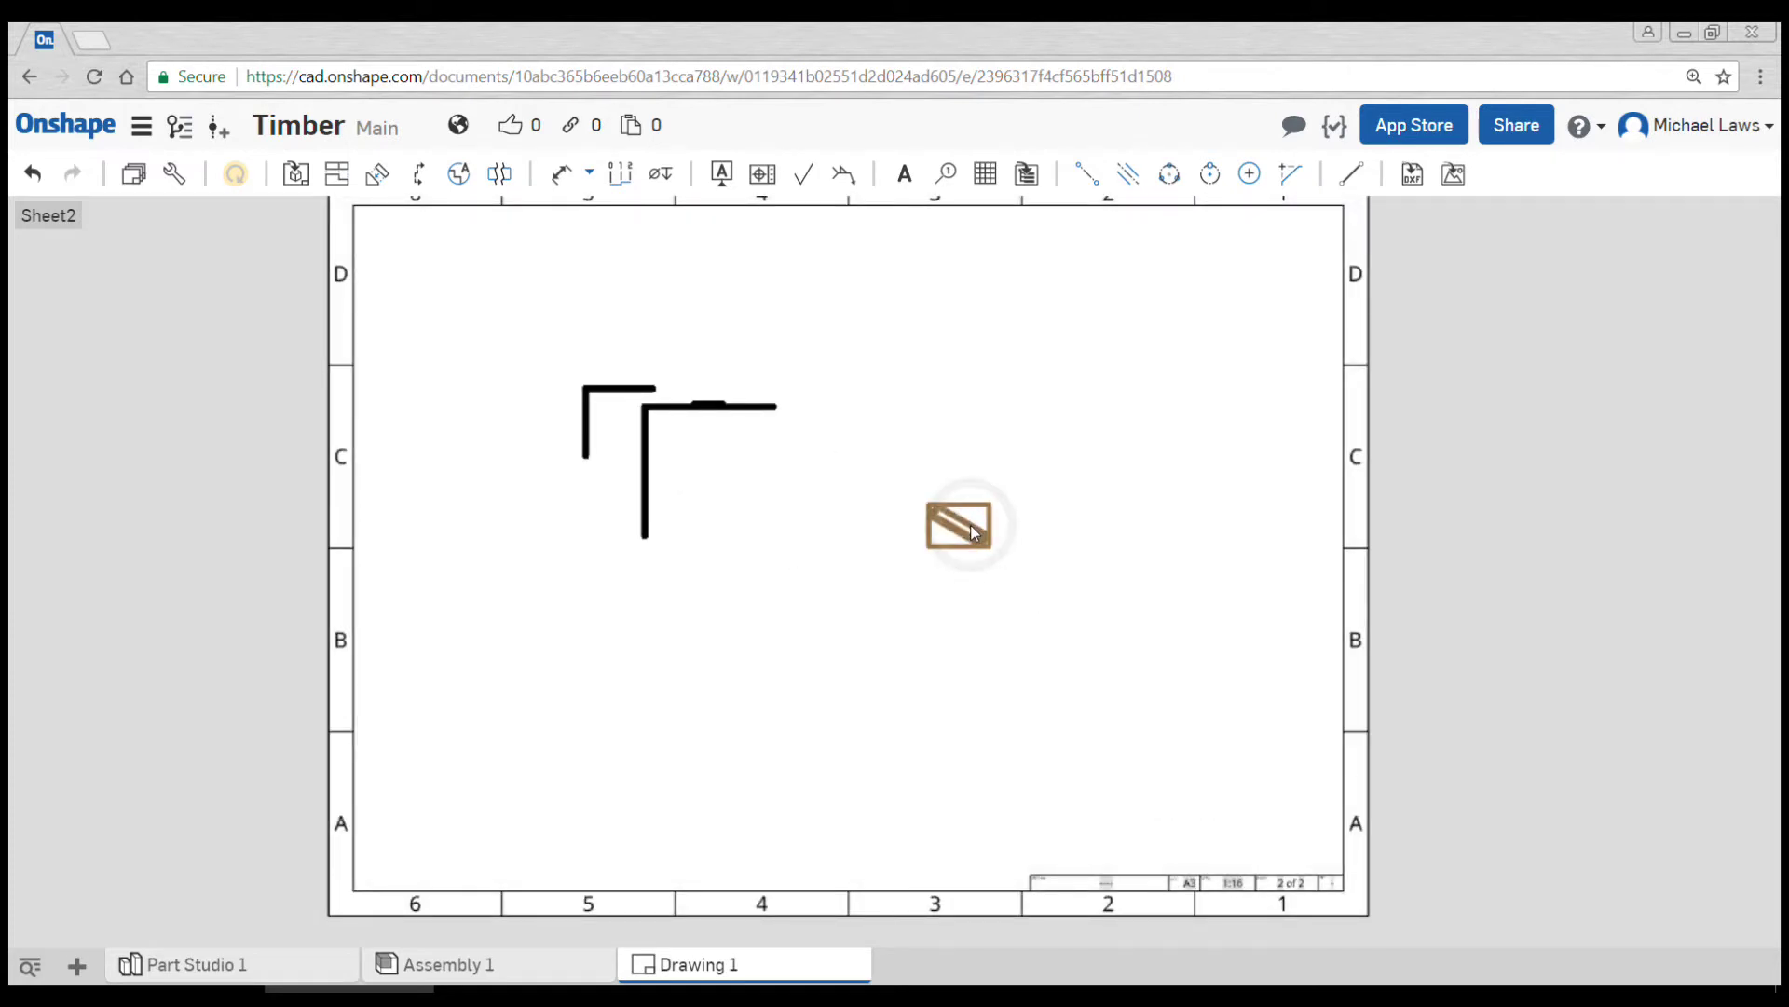
pyautogui.scroll(3, 970, 525)
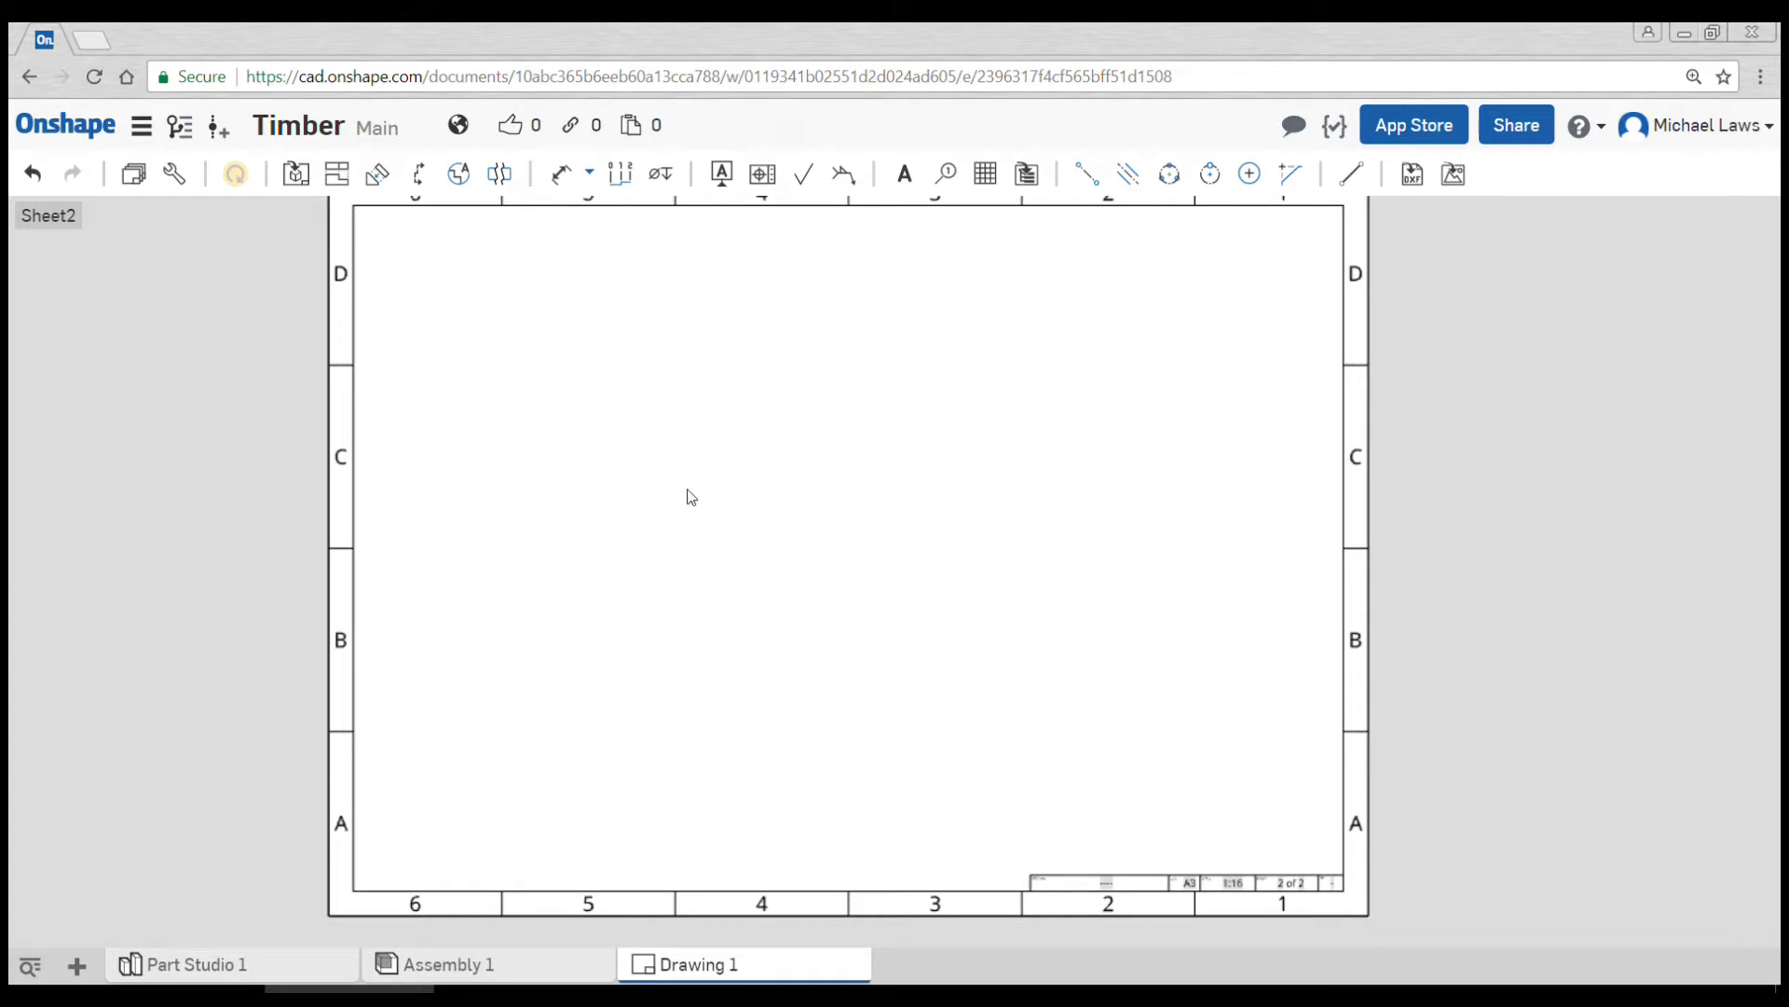
pyautogui.scroll(-2, 690, 513)
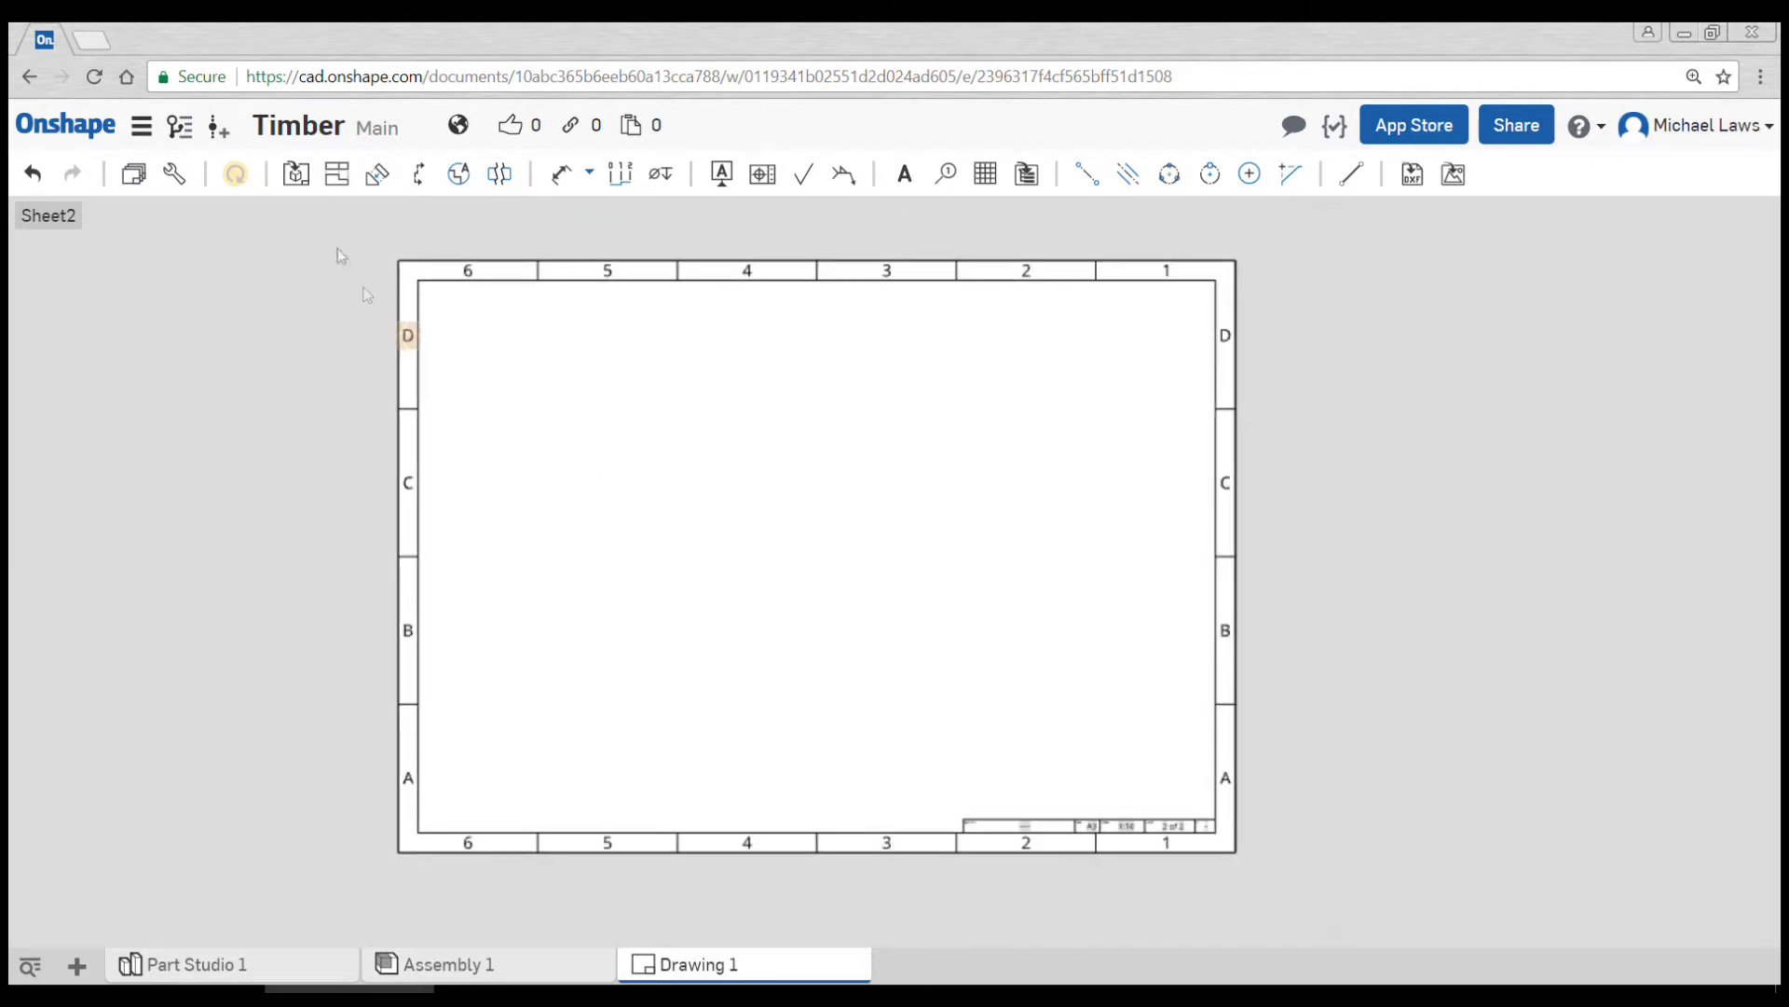
# Insert an isometric view of Assembly 1 near the sheet centre, without projected views.
pyautogui.click(298, 175)
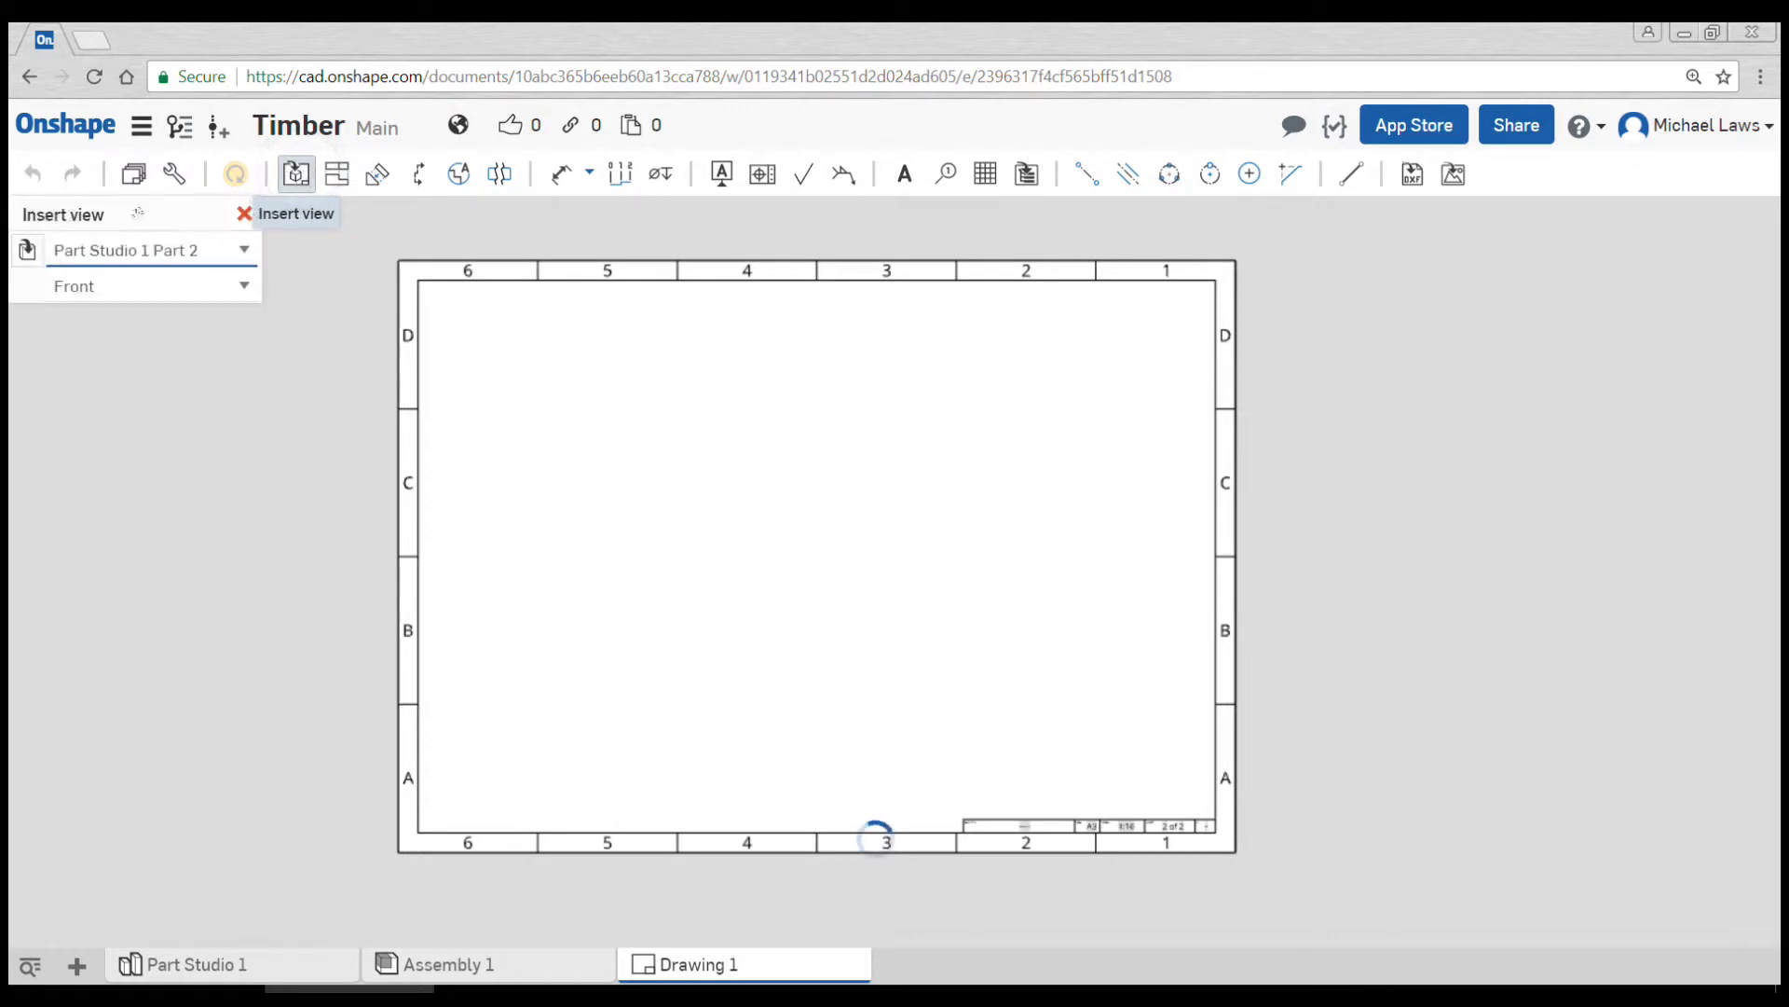
pyautogui.click(29, 252)
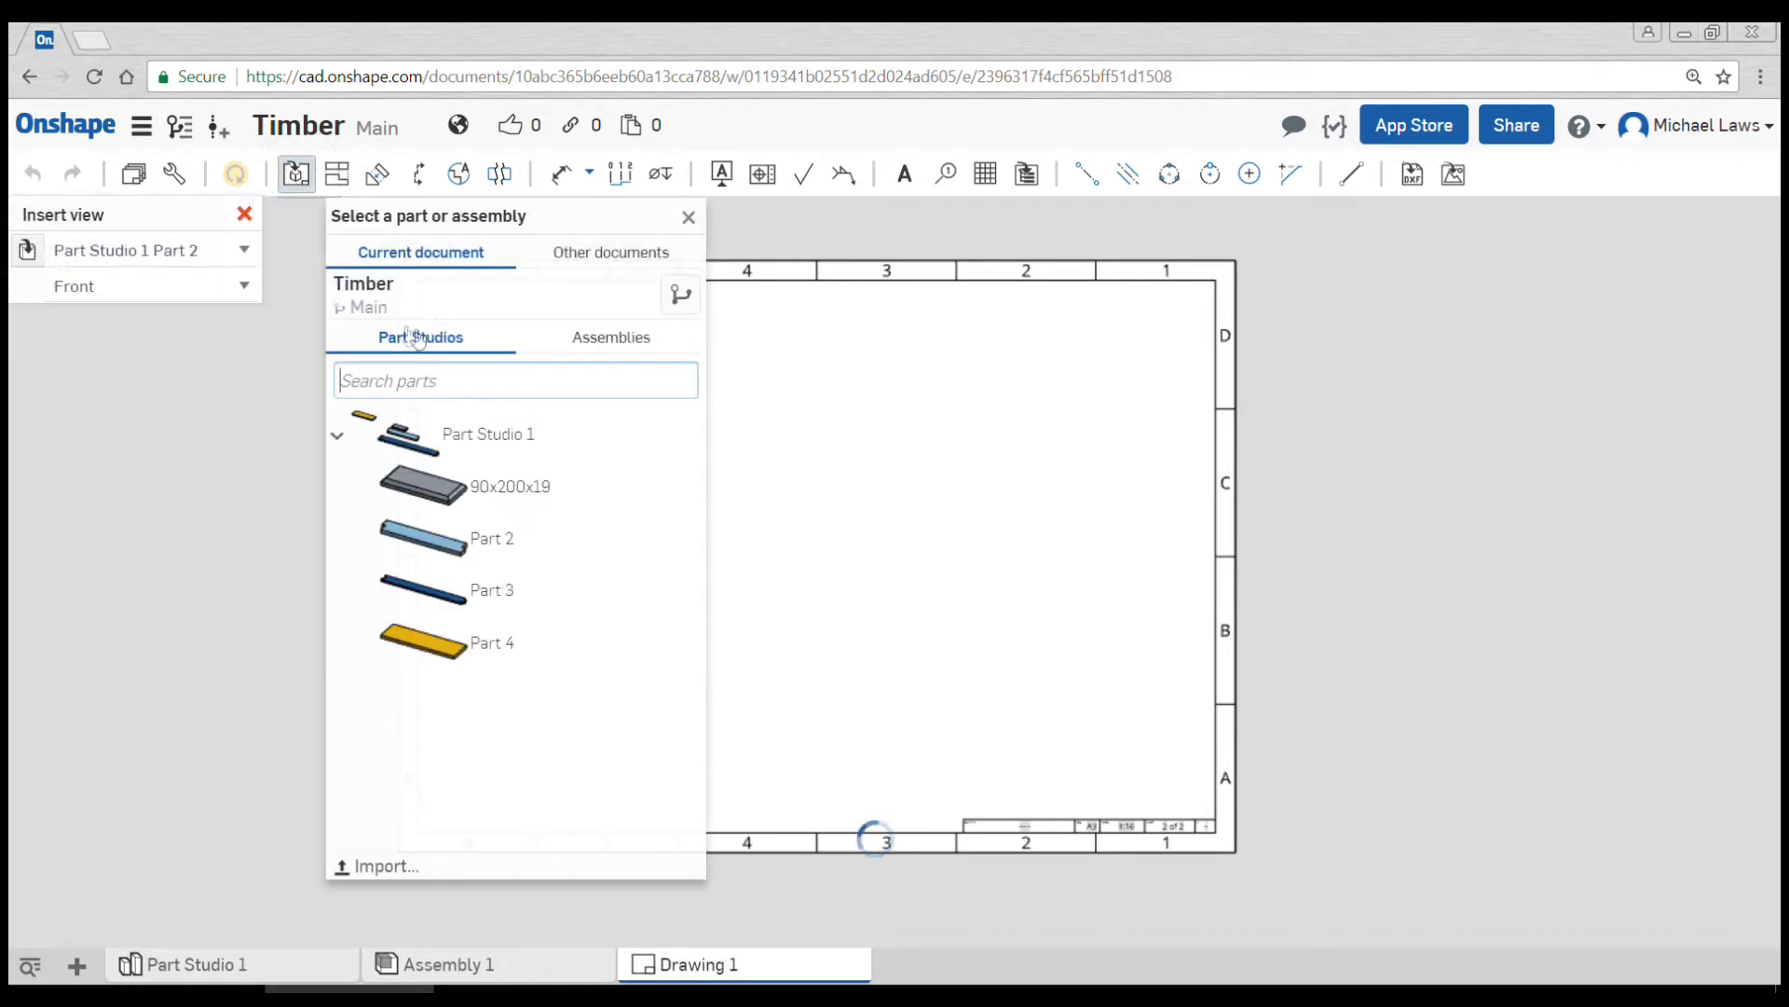
pyautogui.click(593, 340)
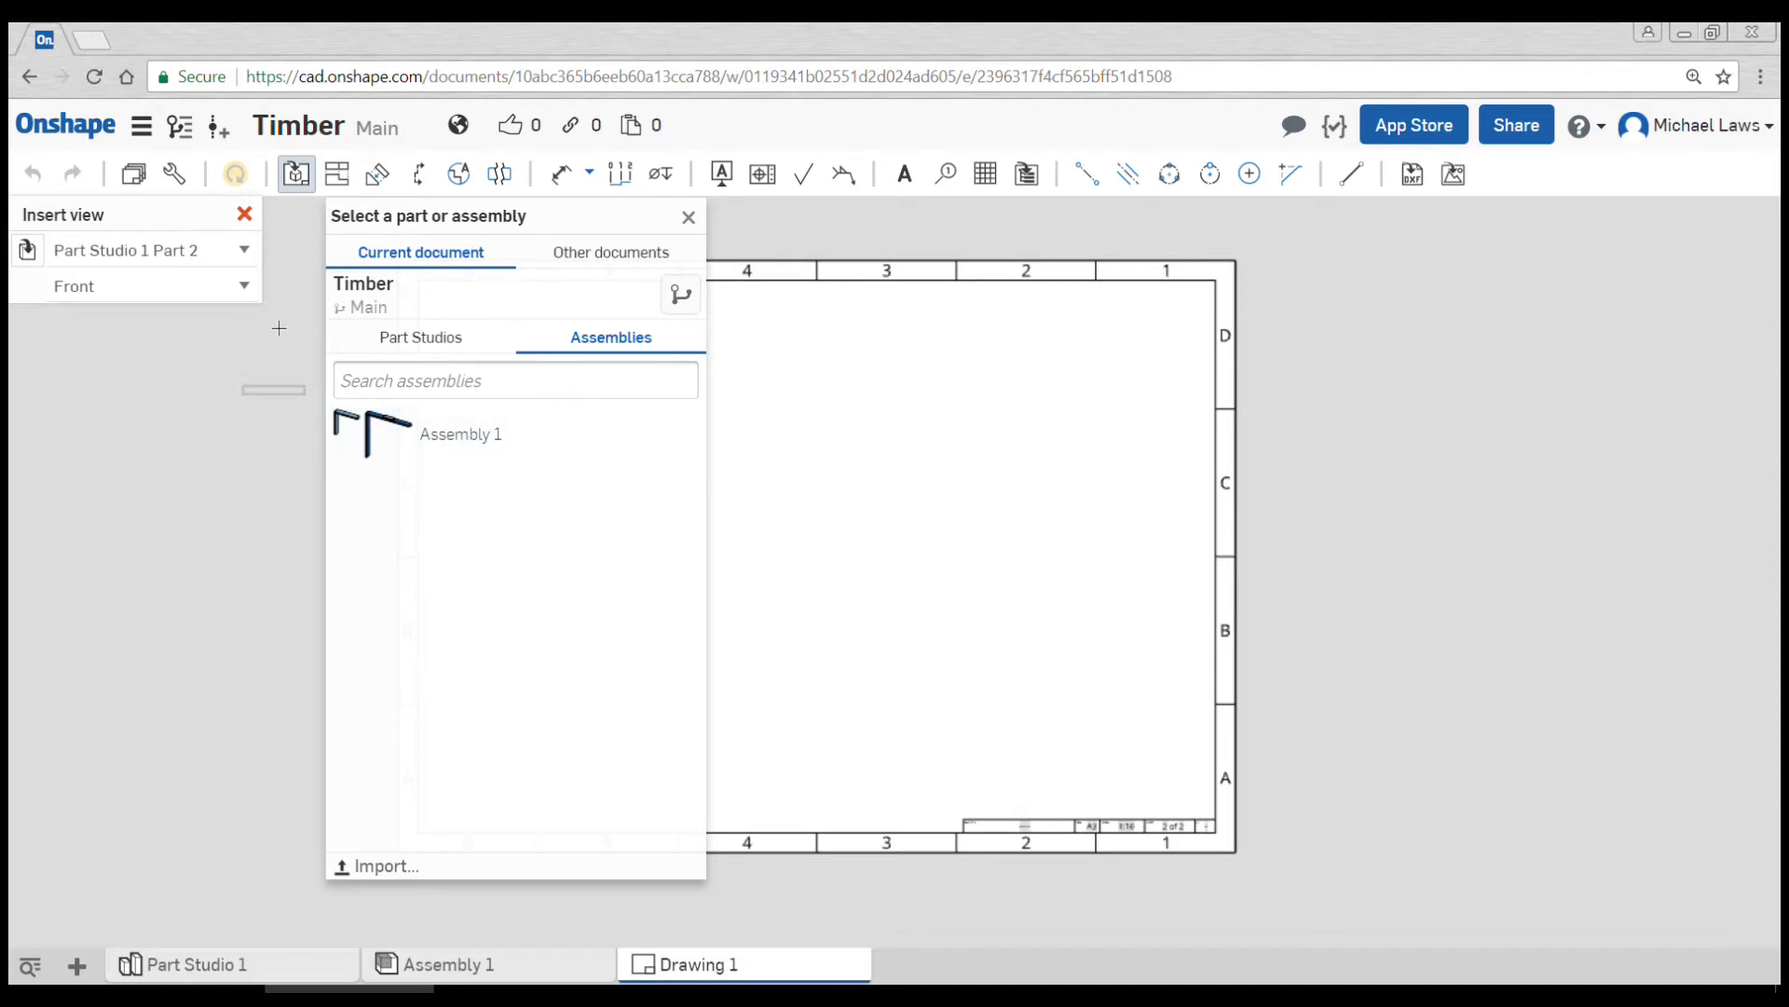
pyautogui.click(244, 285)
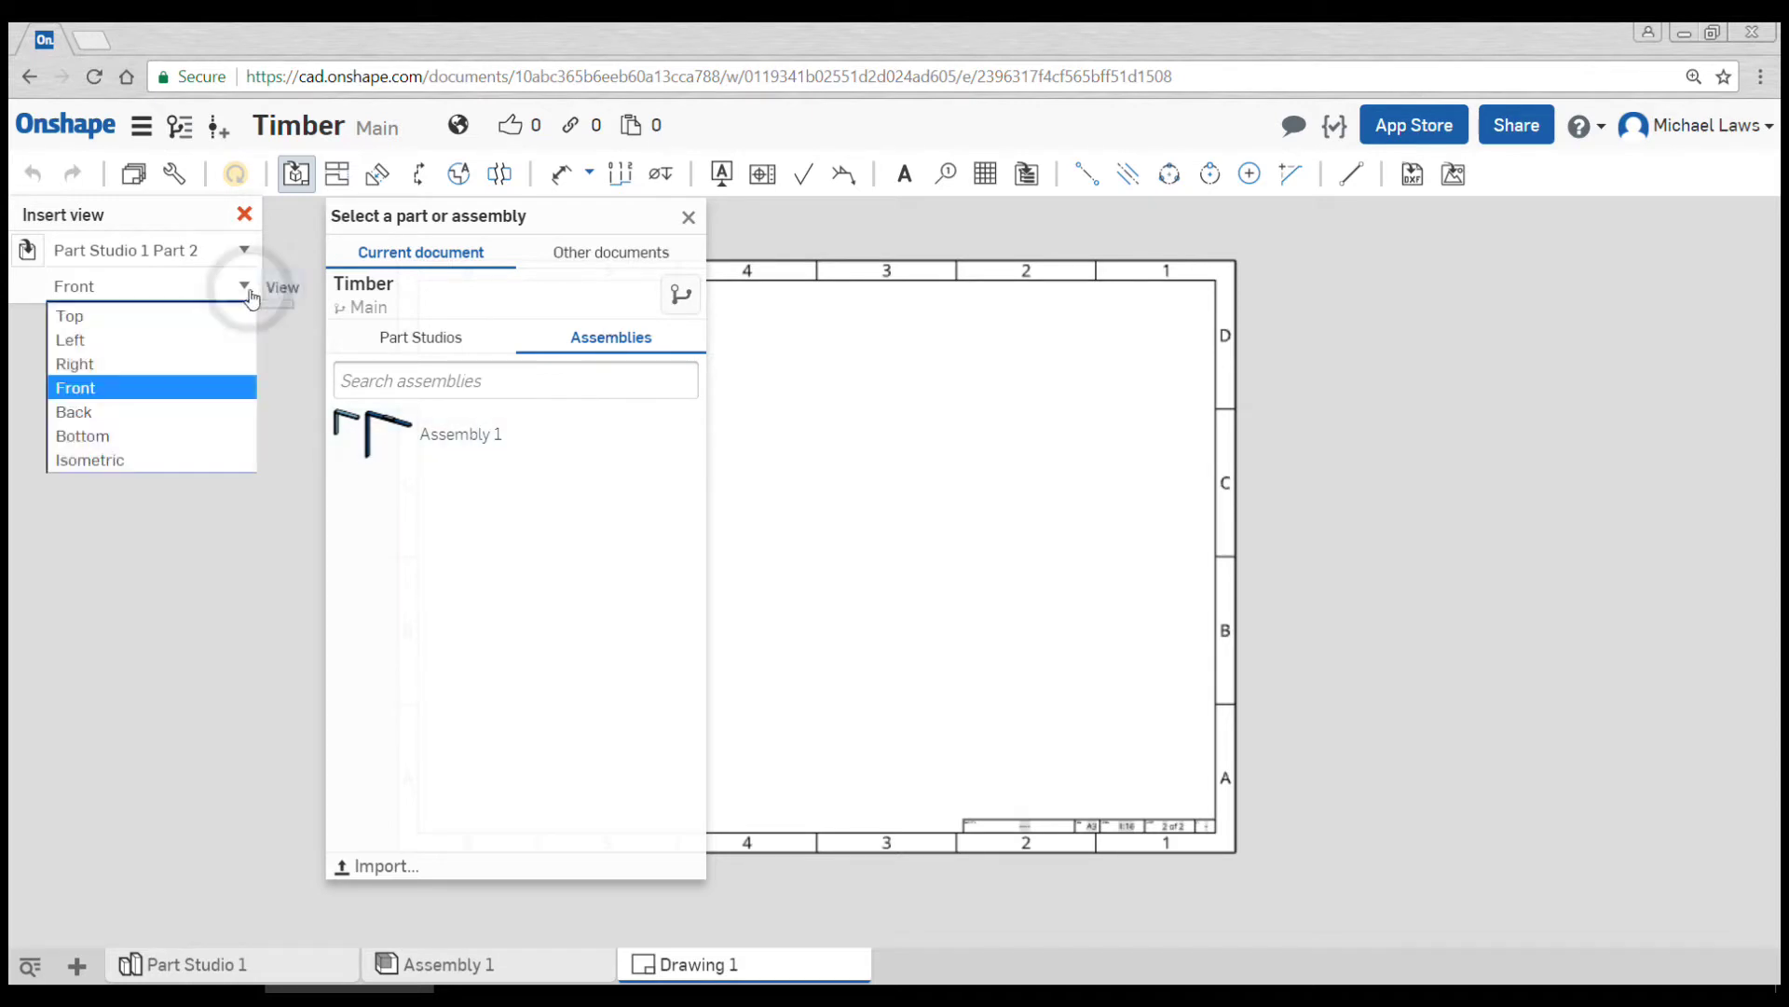
pyautogui.click(136, 459)
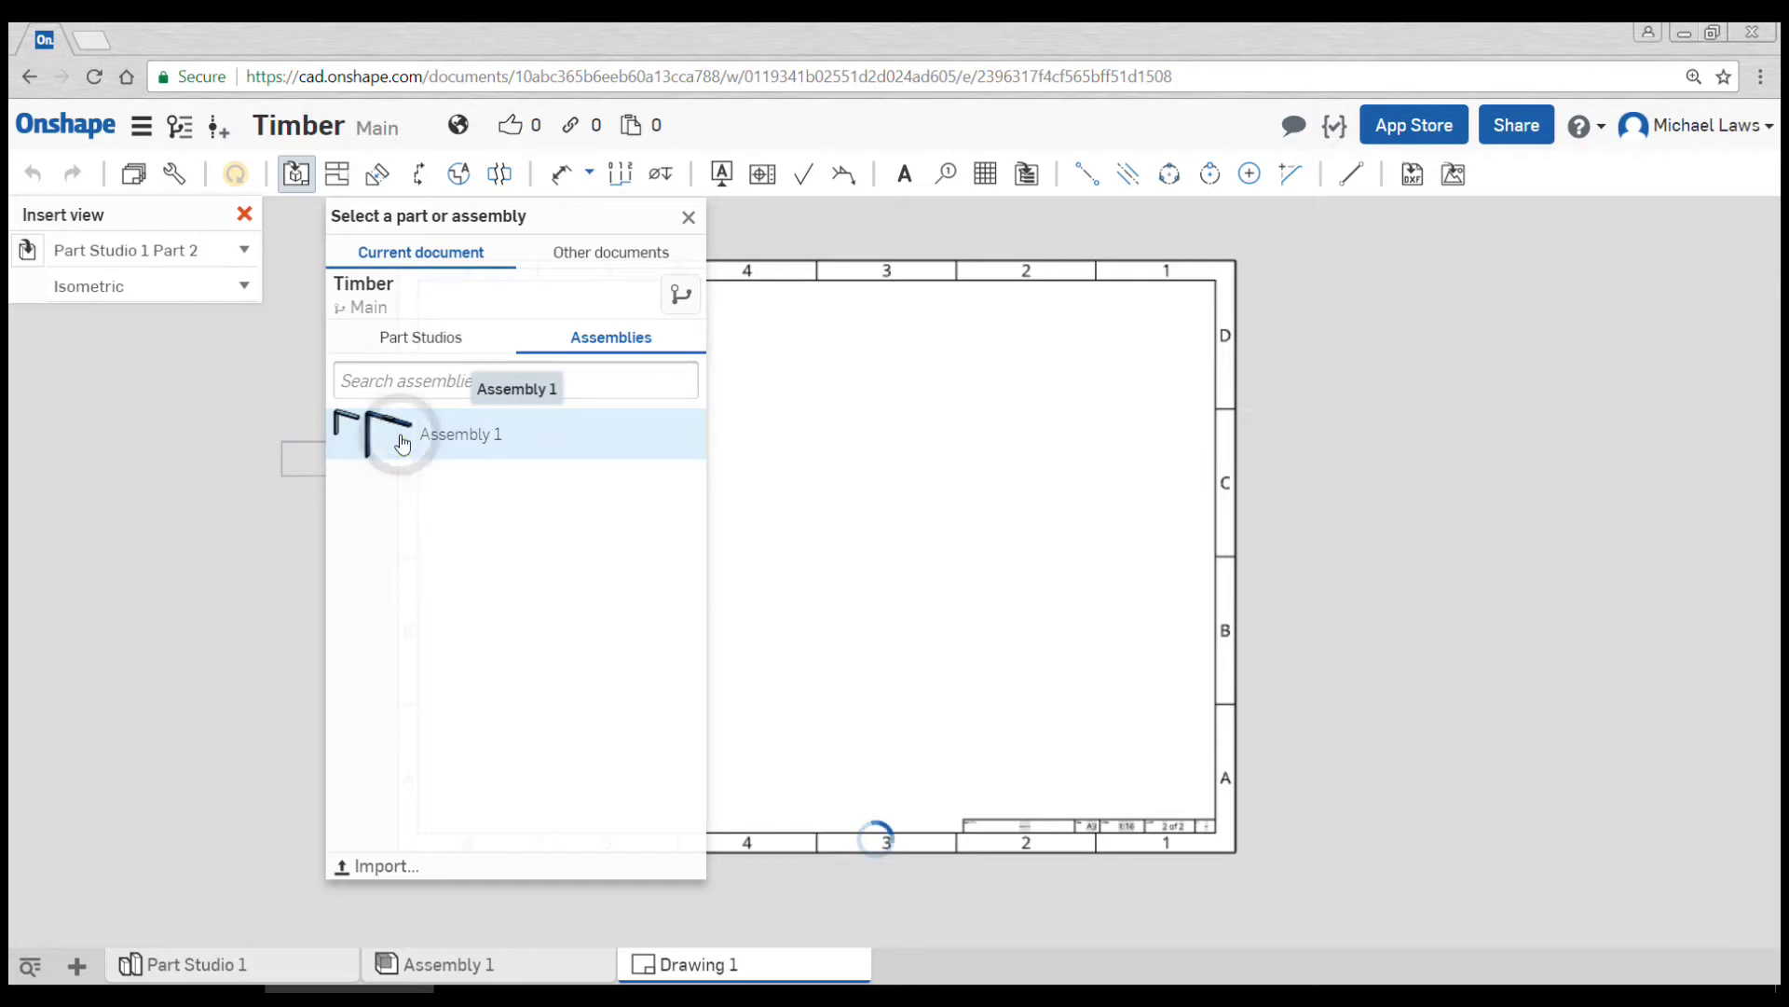
pyautogui.click(402, 443)
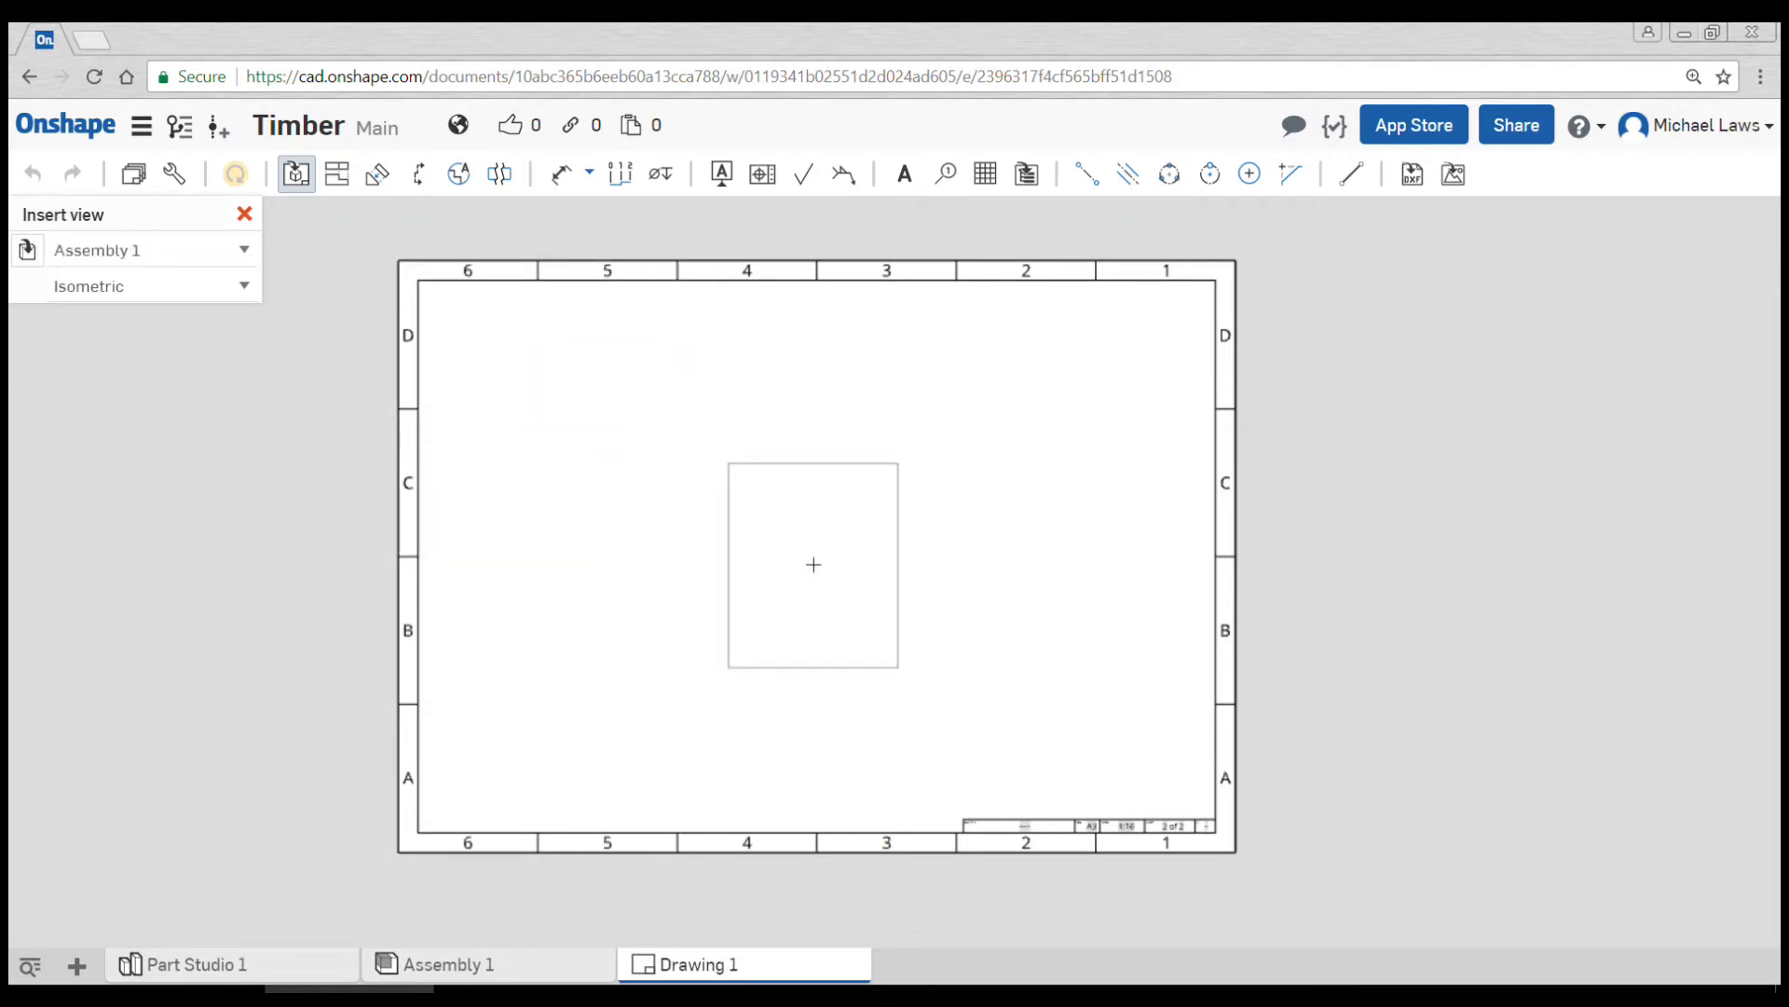
pyautogui.click(815, 559)
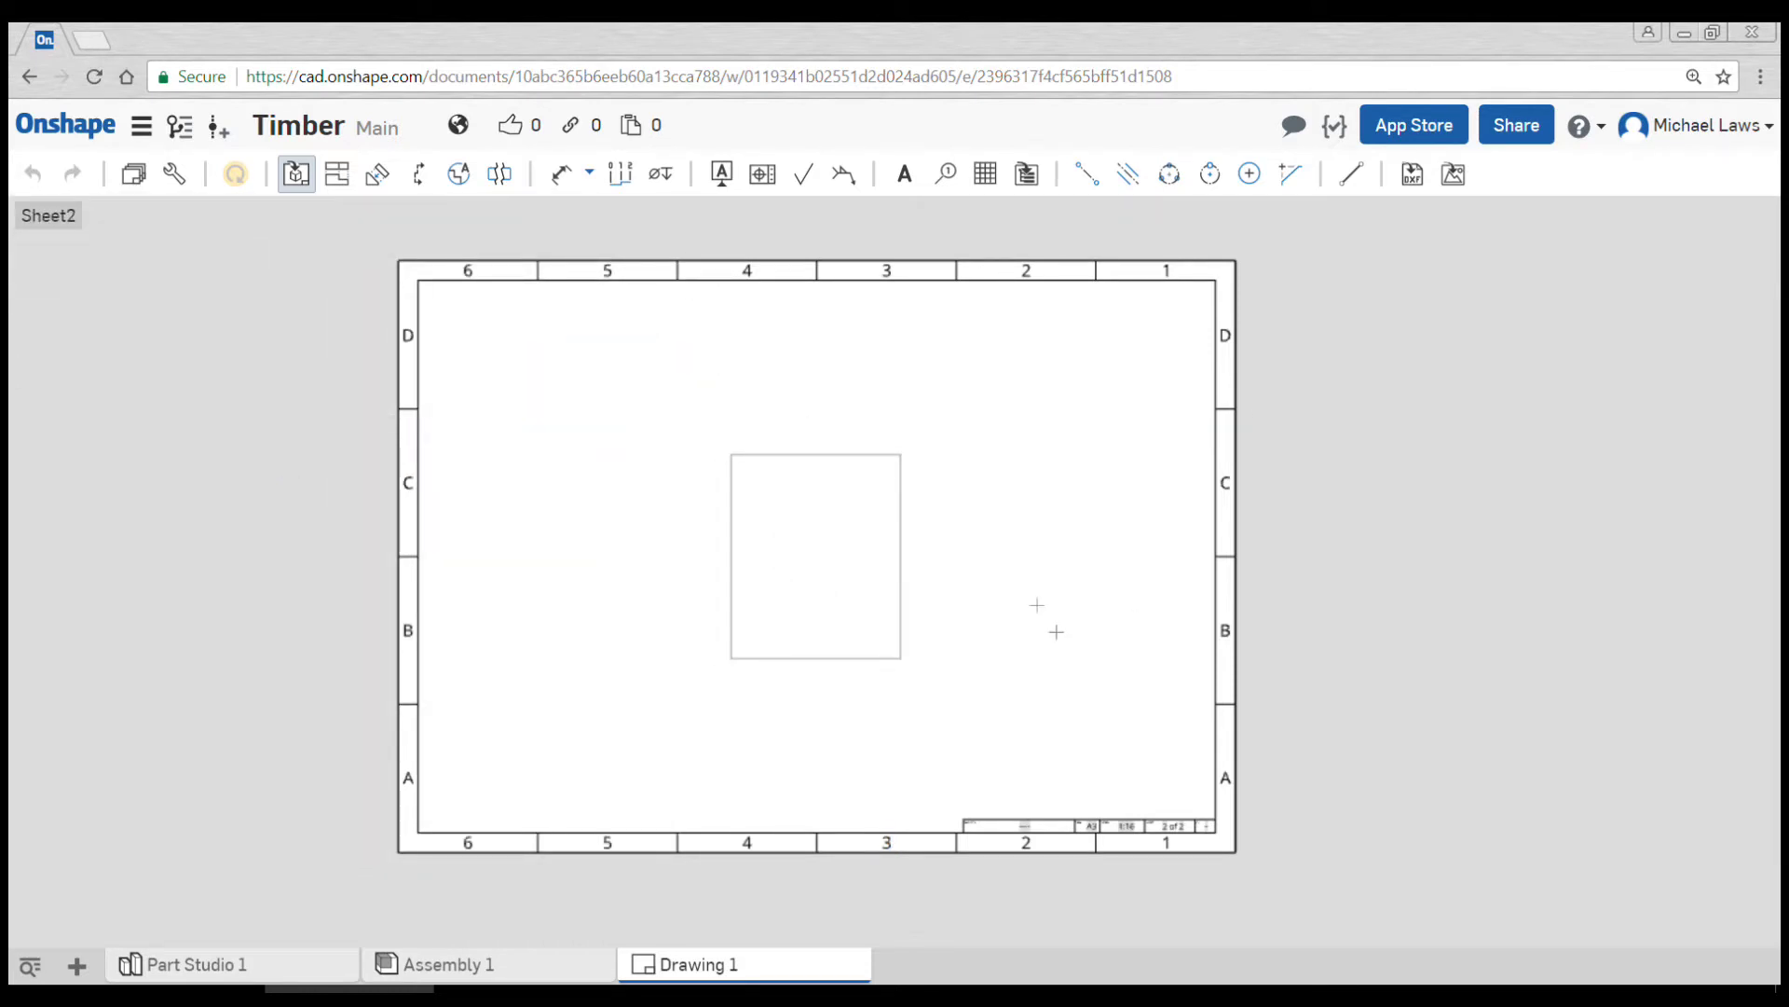
pyautogui.scroll(5, 872, 617)
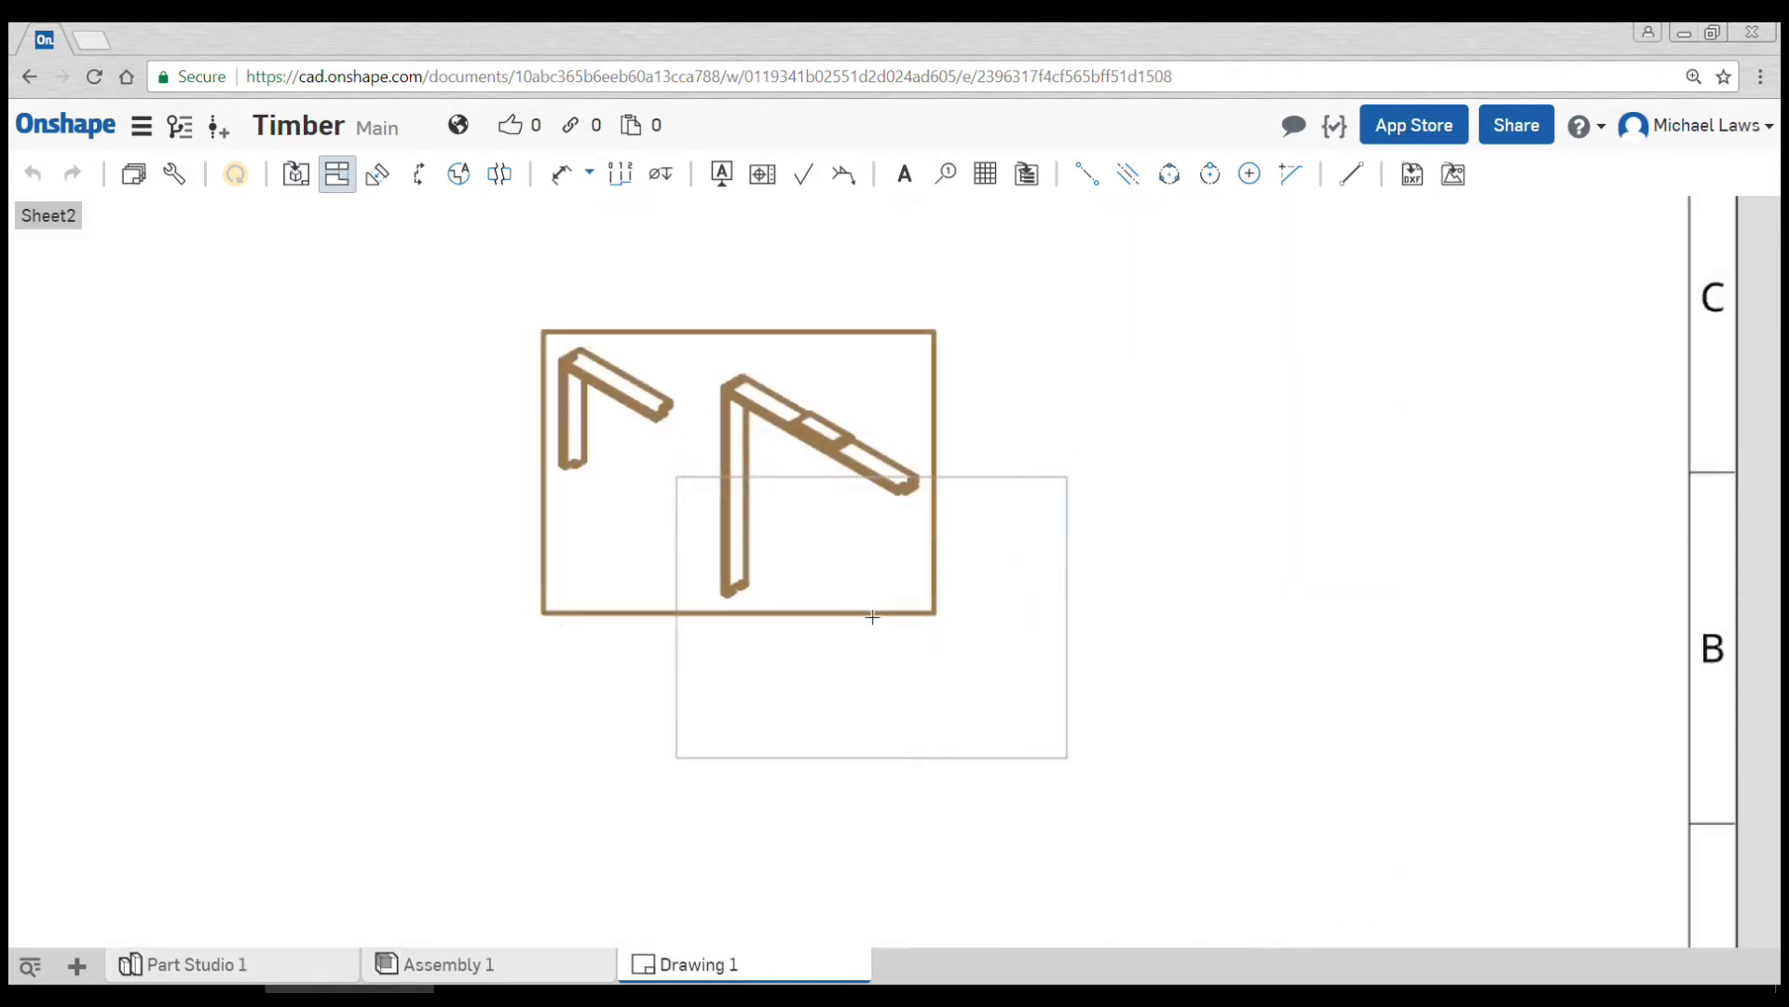
pyautogui.press('Escape')
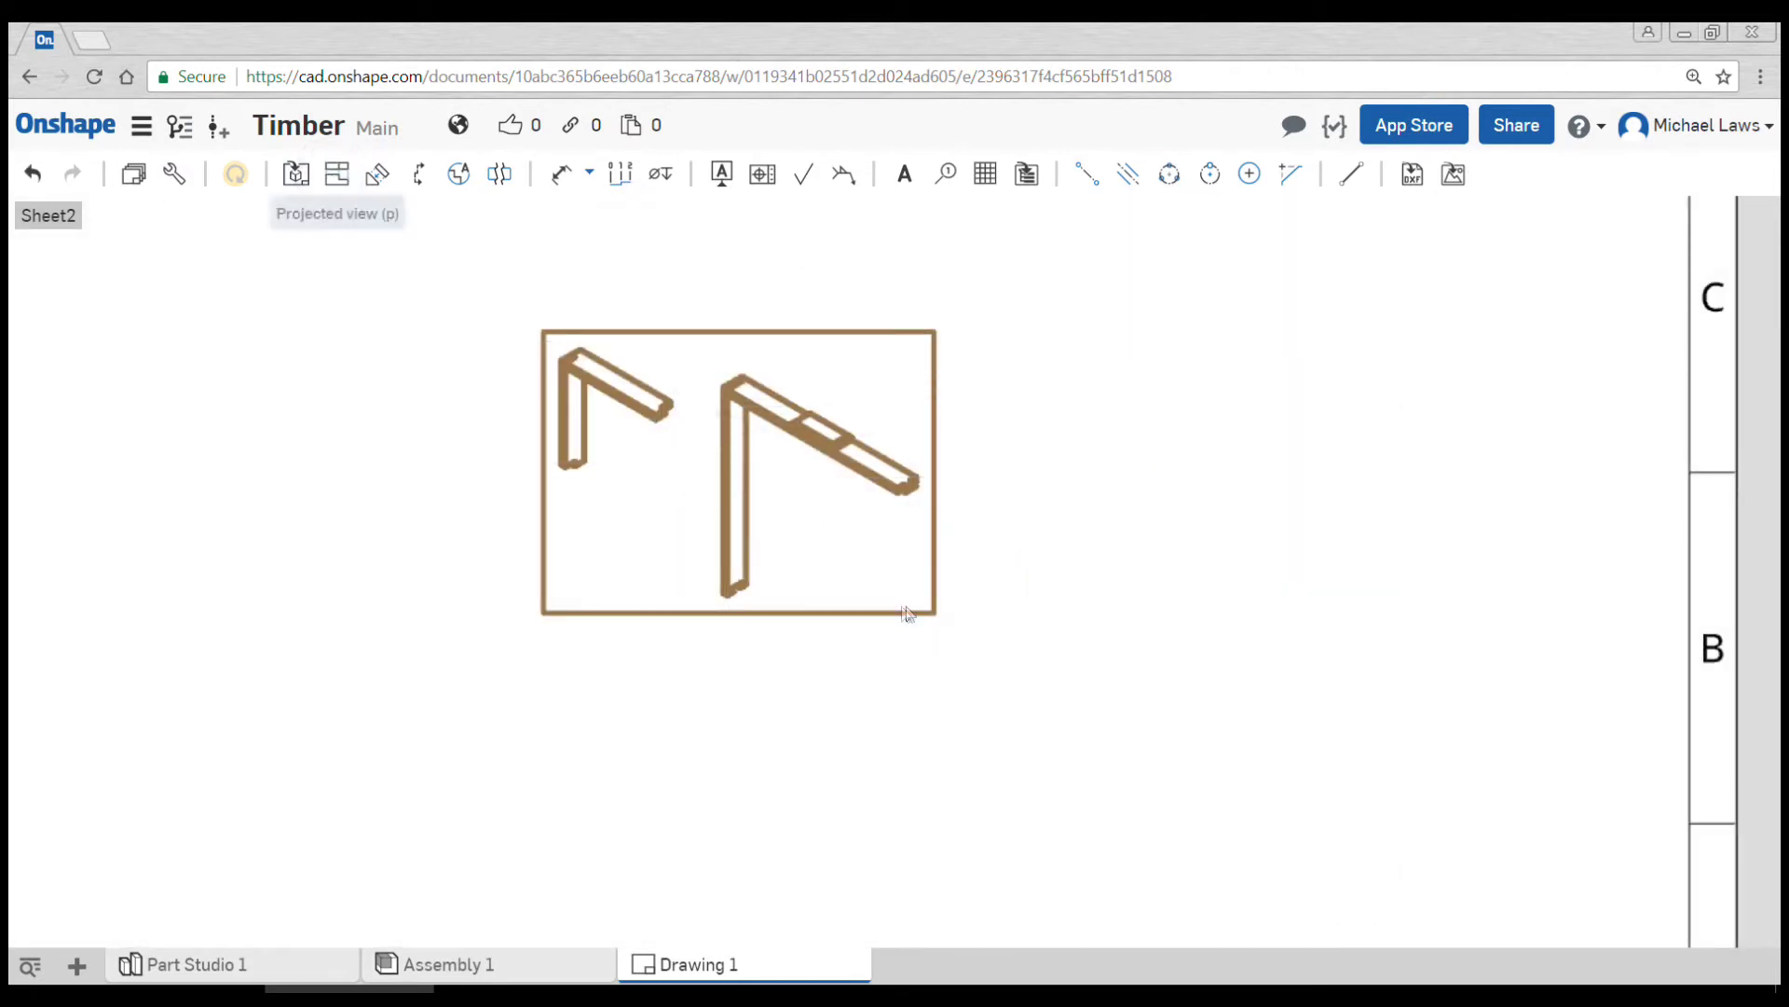
pyautogui.scroll(3, 890, 504)
# Attach balloons 1, 2 and 3 to the small block, the beam end and the left frame's beam.
pyautogui.click(945, 174)
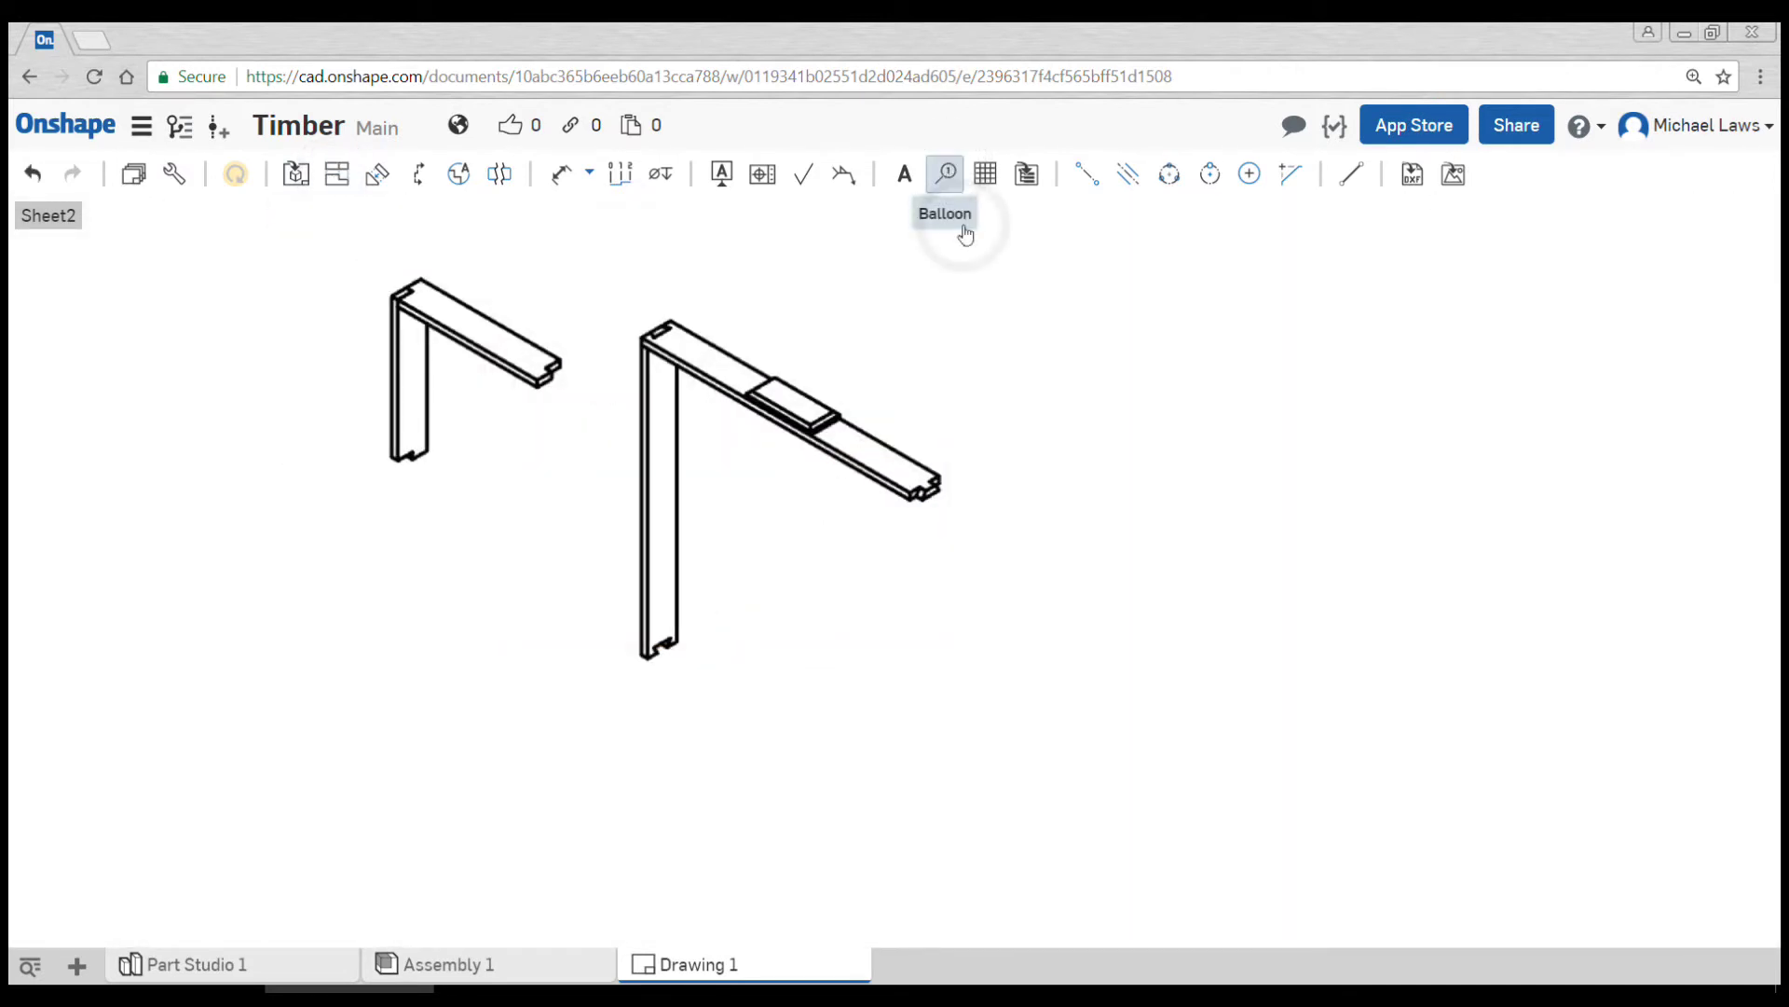
pyautogui.click(804, 396)
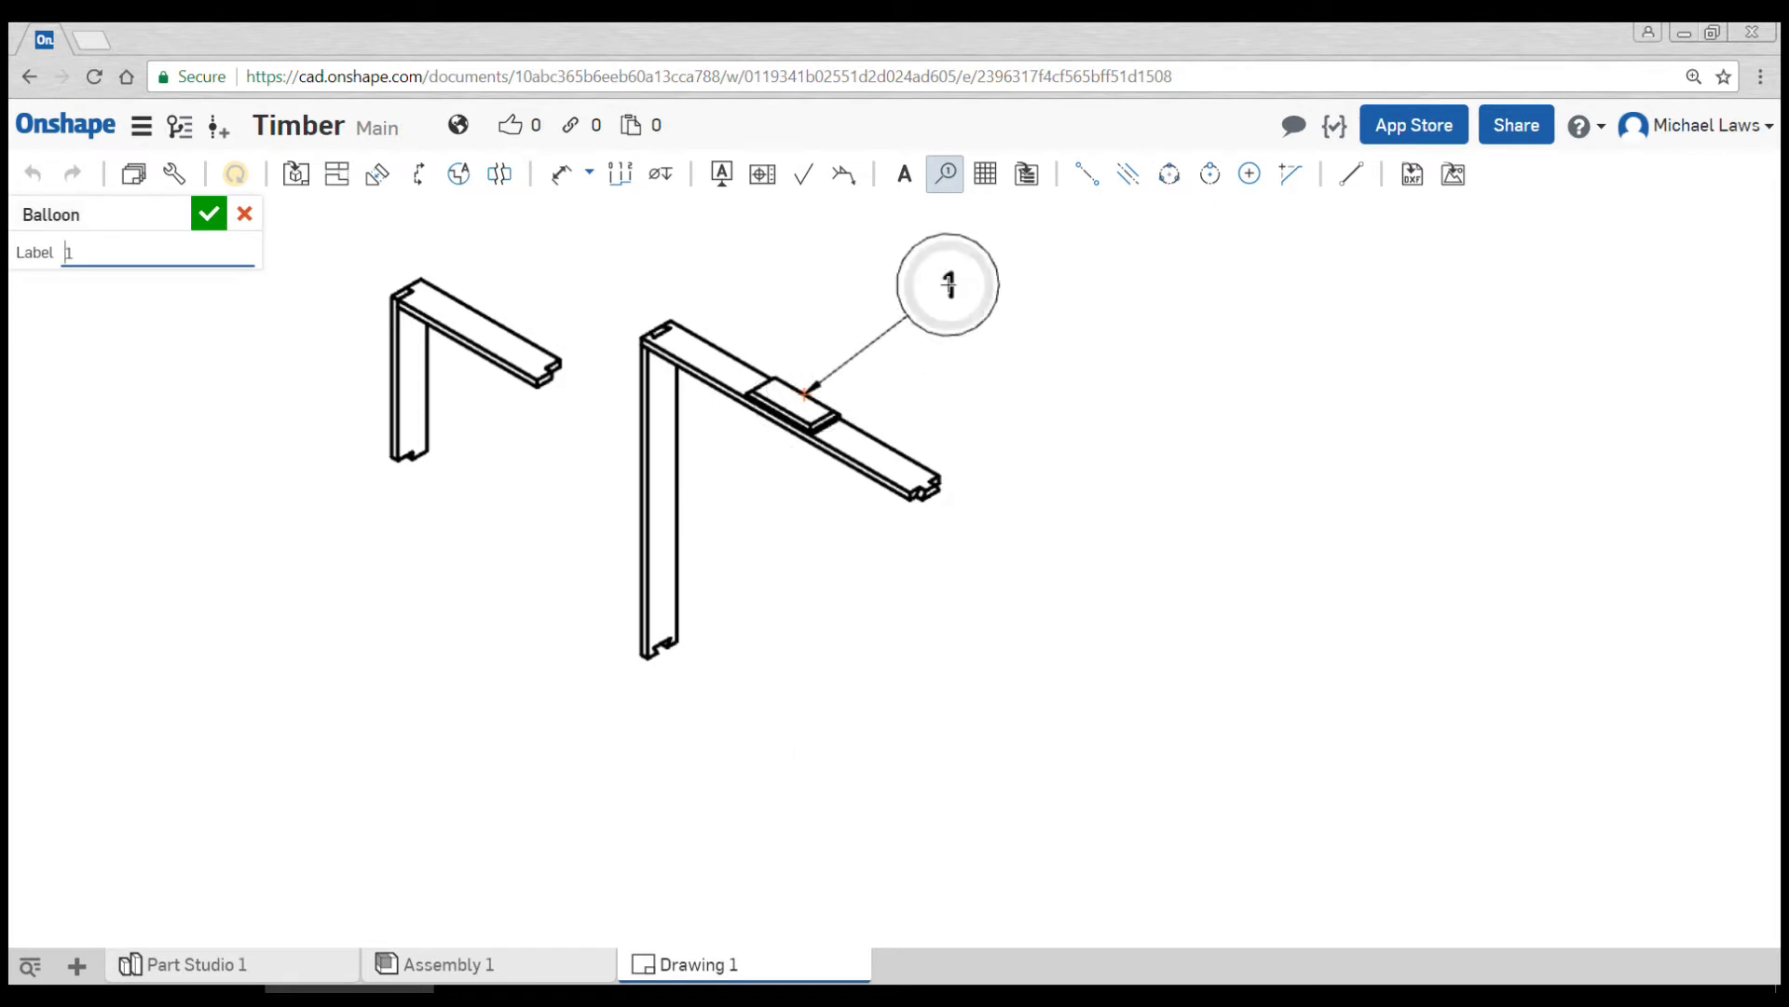
pyautogui.click(970, 270)
pyautogui.click(909, 457)
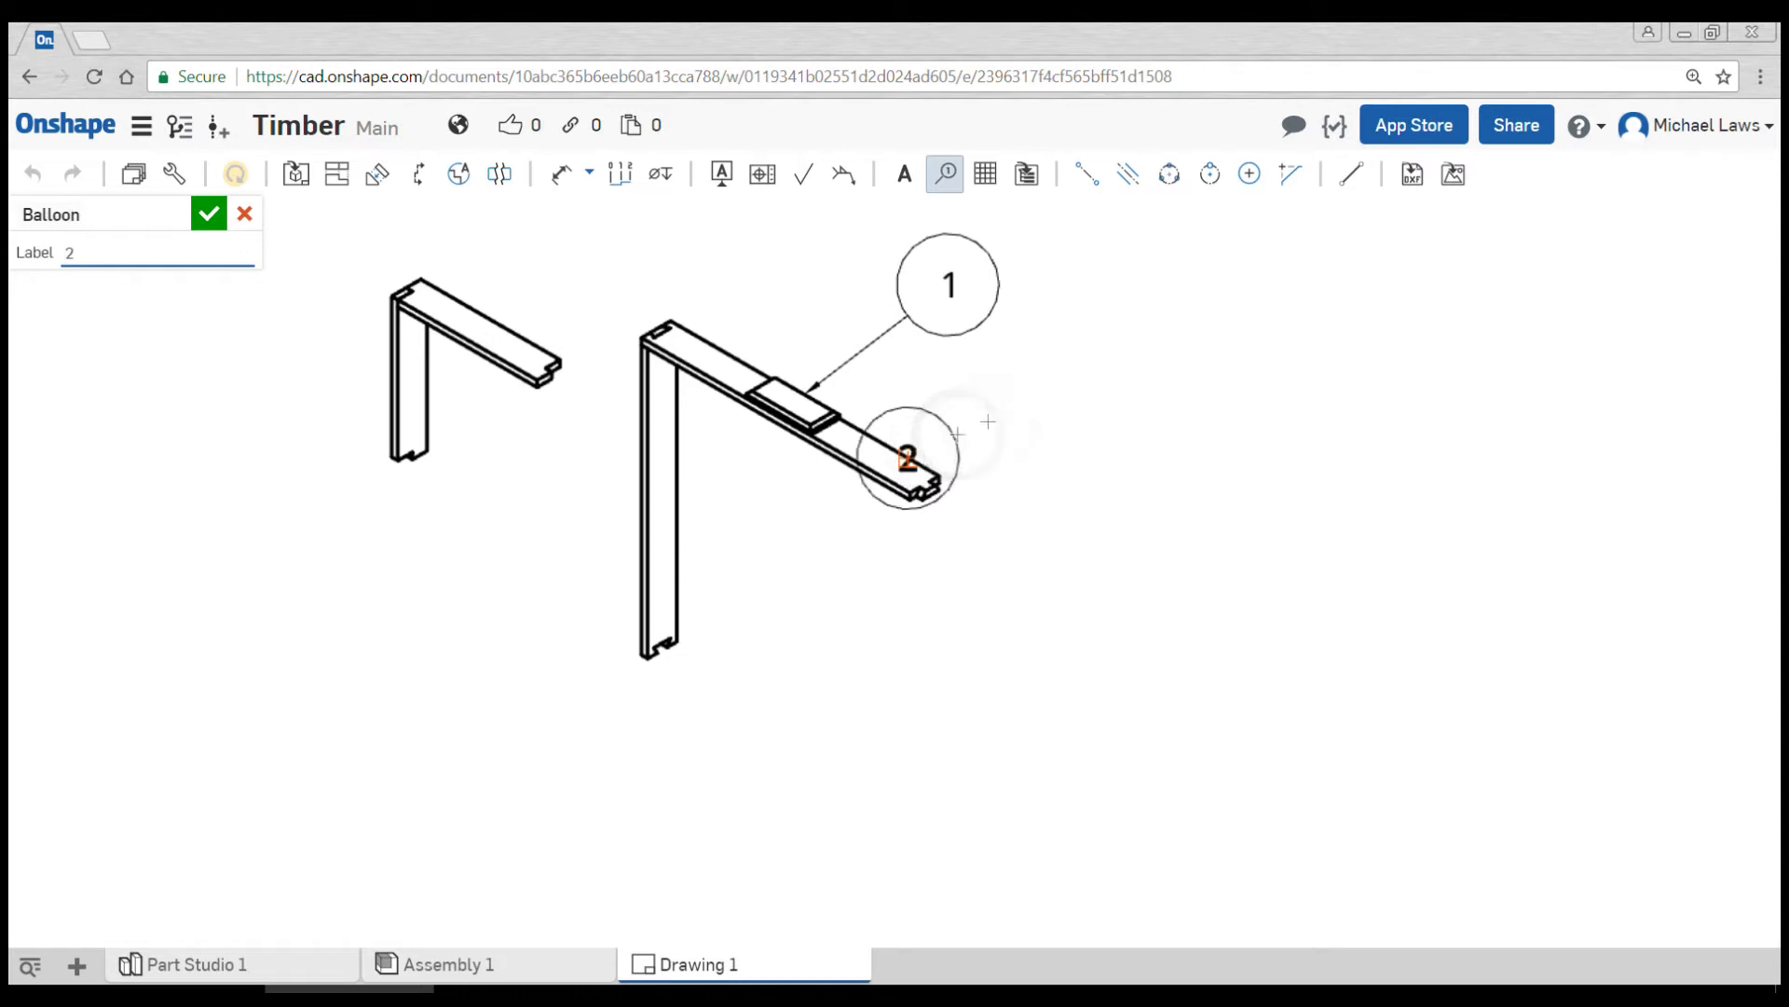
pyautogui.click(1139, 400)
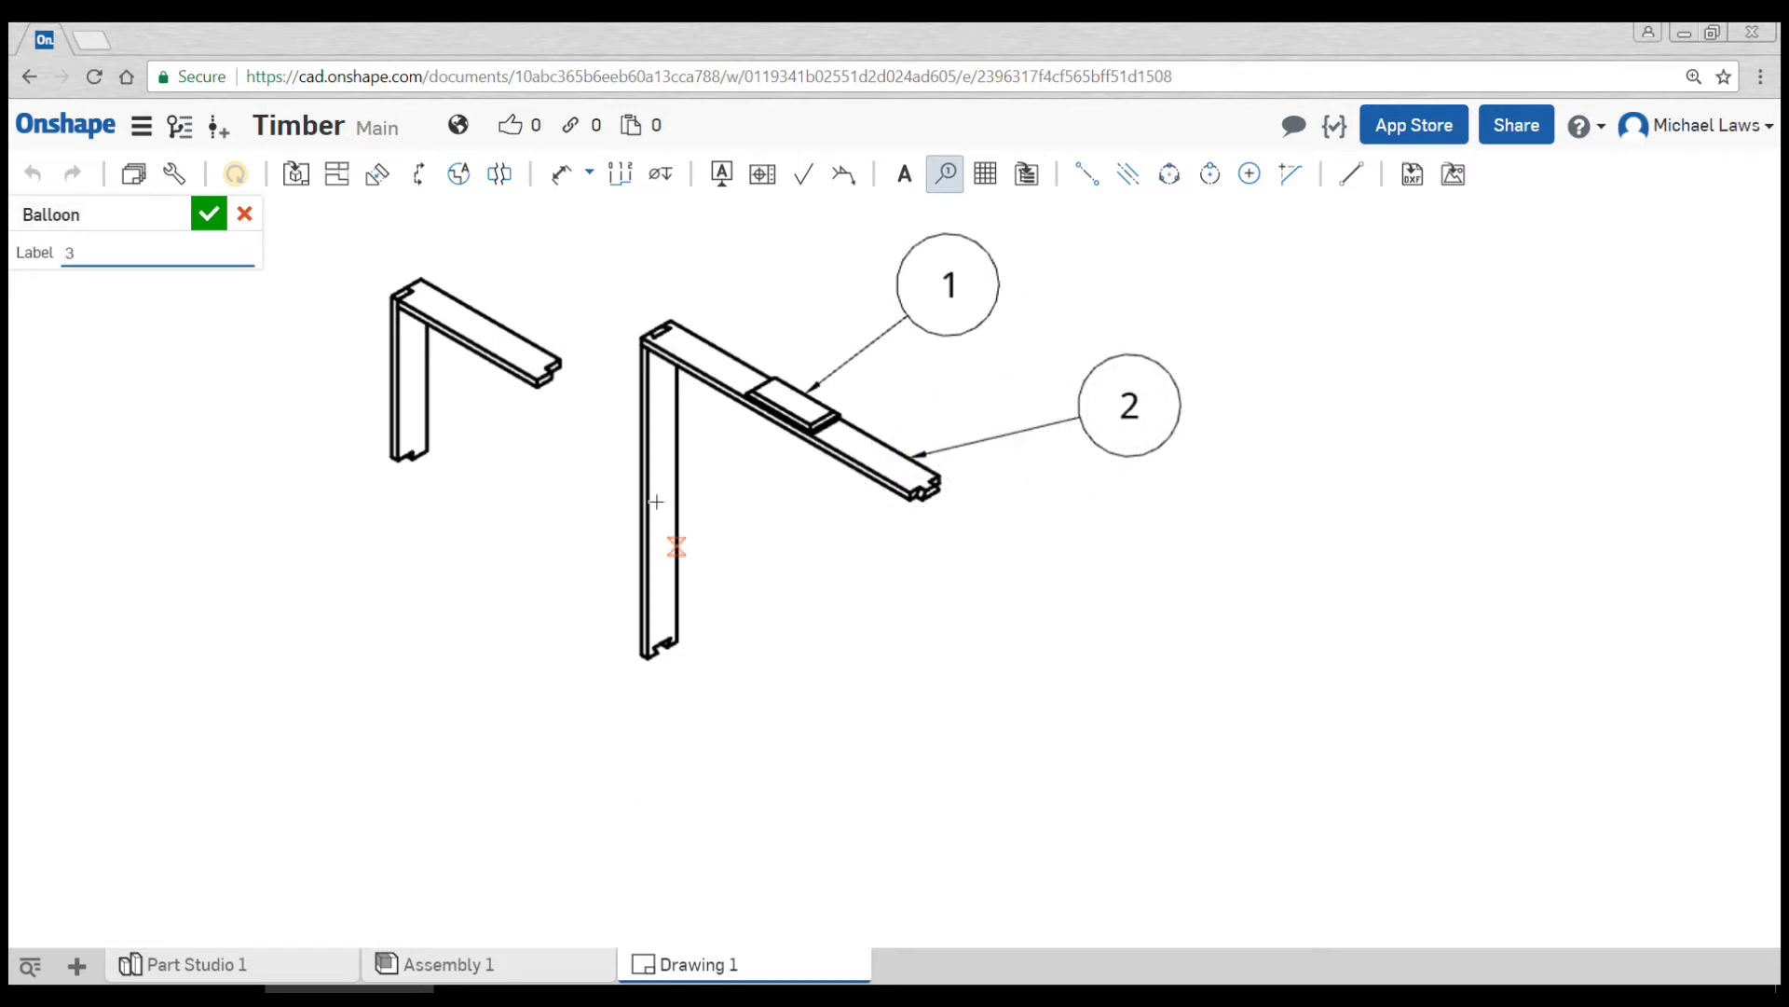
pyautogui.click(503, 324)
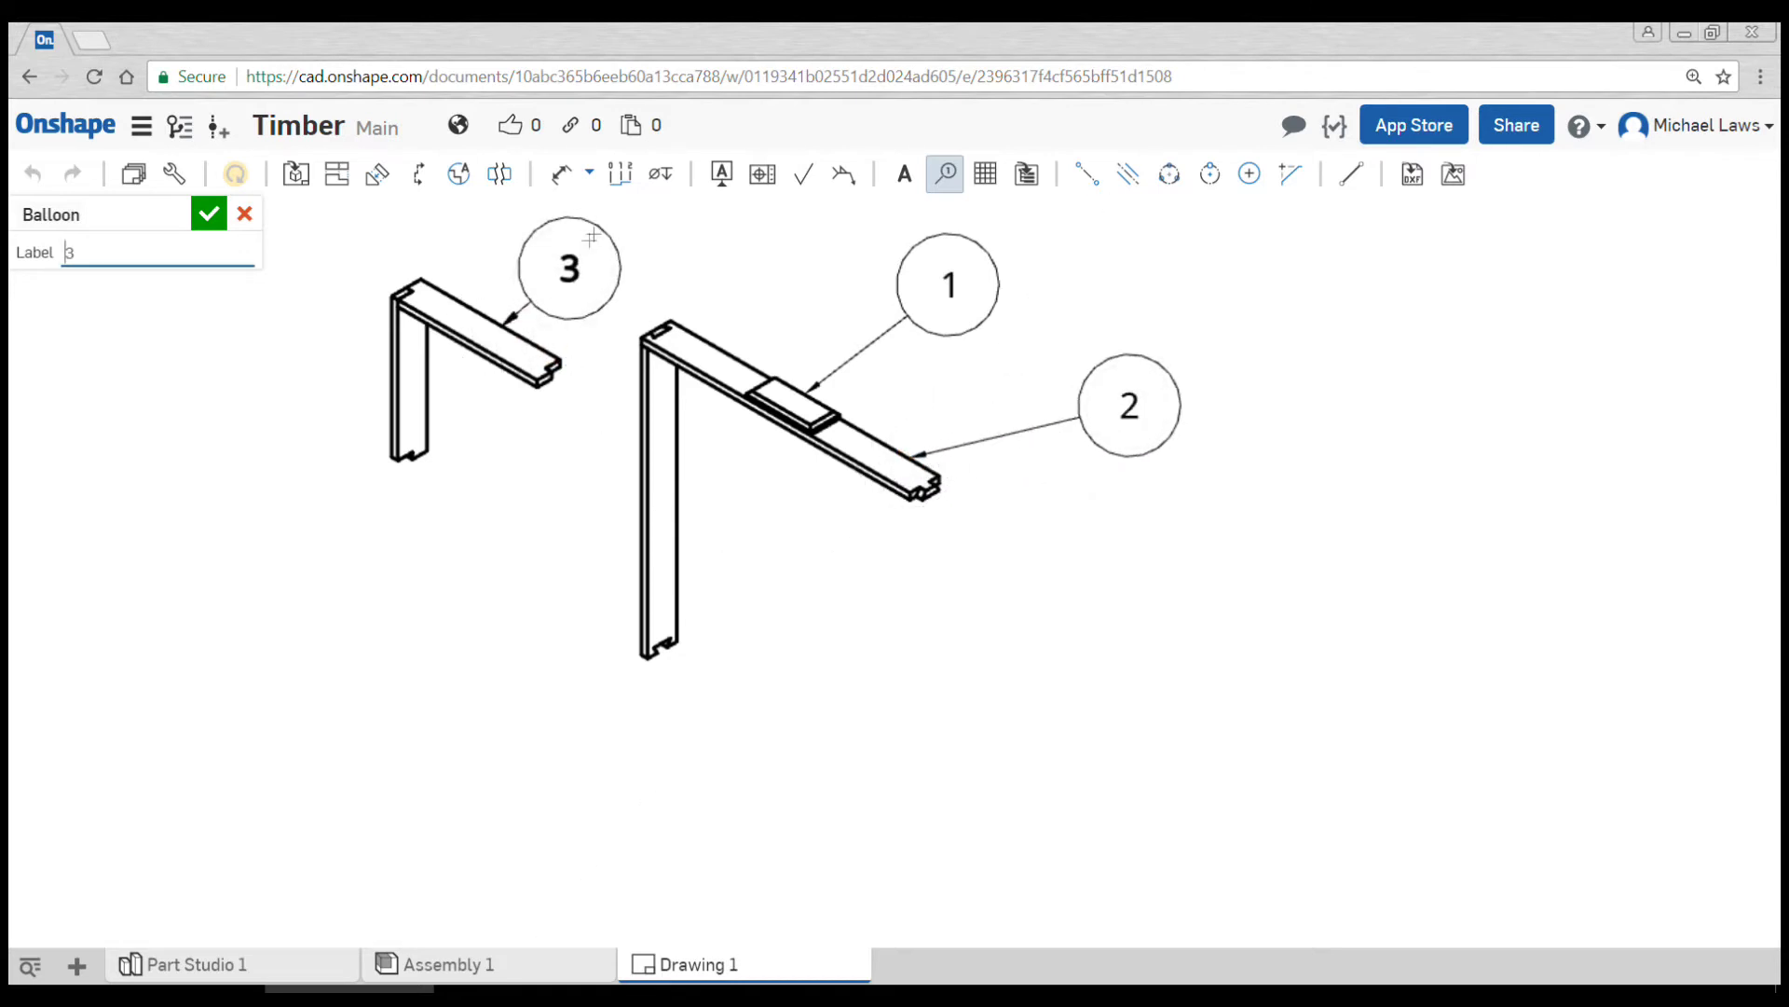
pyautogui.click(646, 261)
pyautogui.scroll(-2, 652, 266)
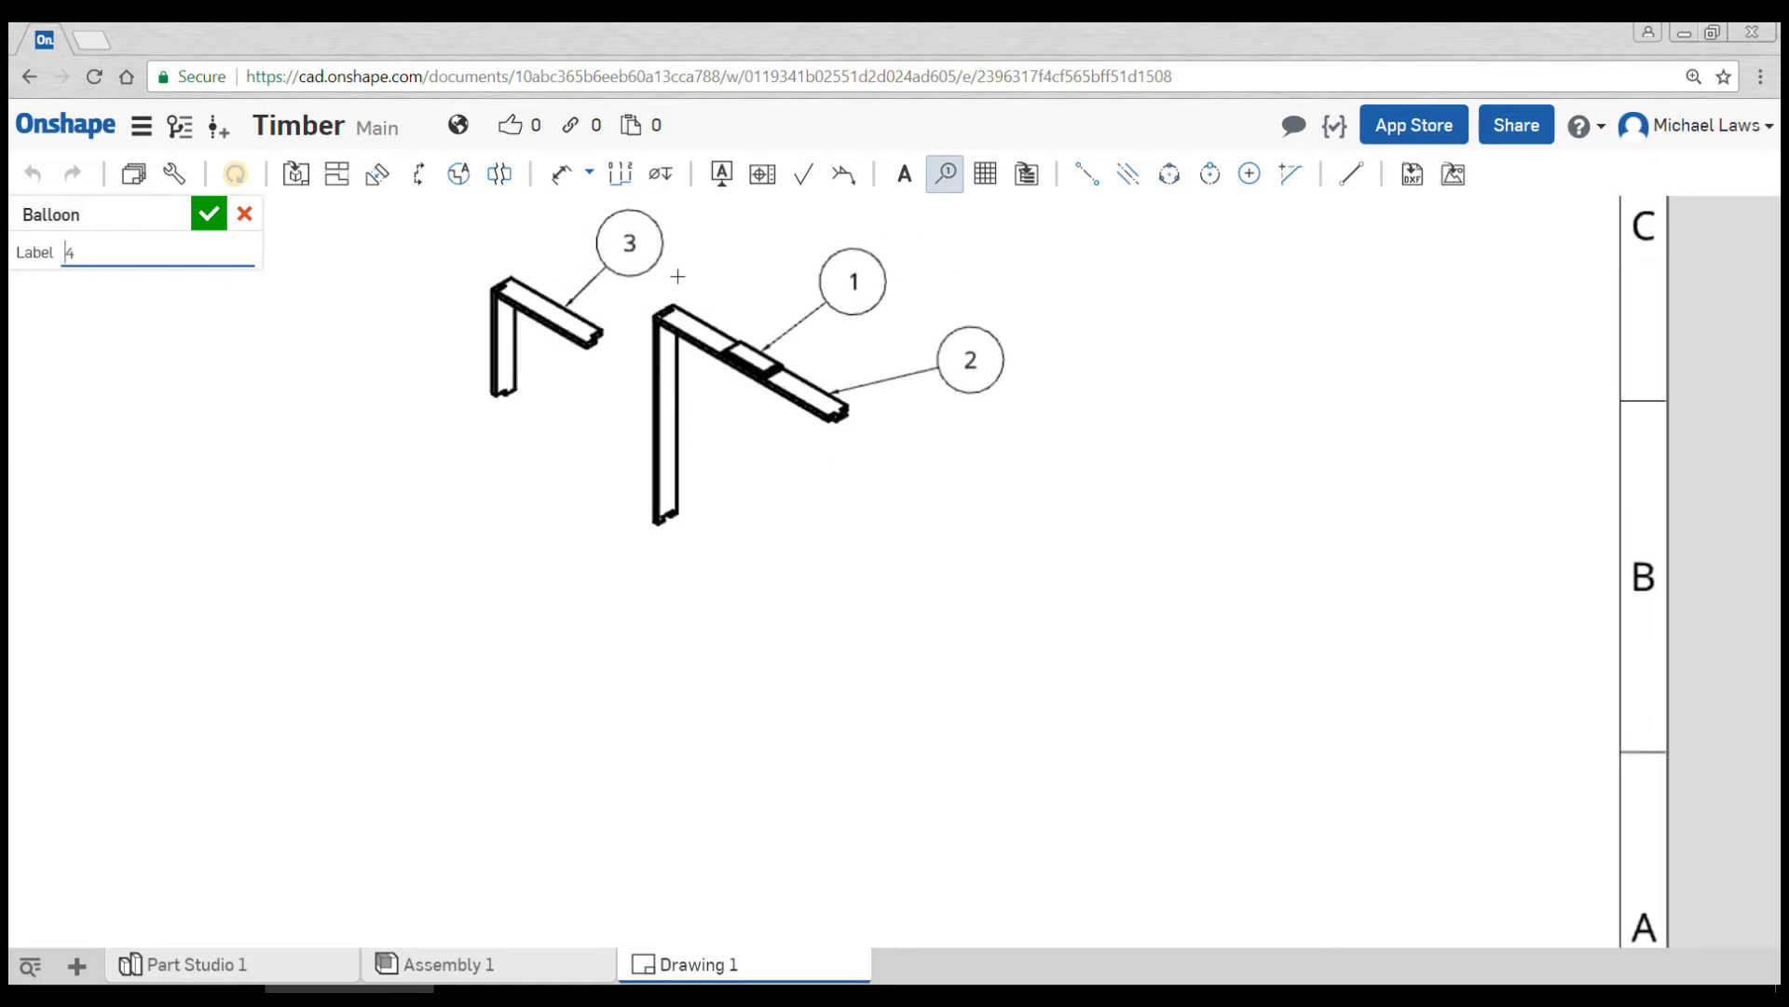
pyautogui.click(208, 214)
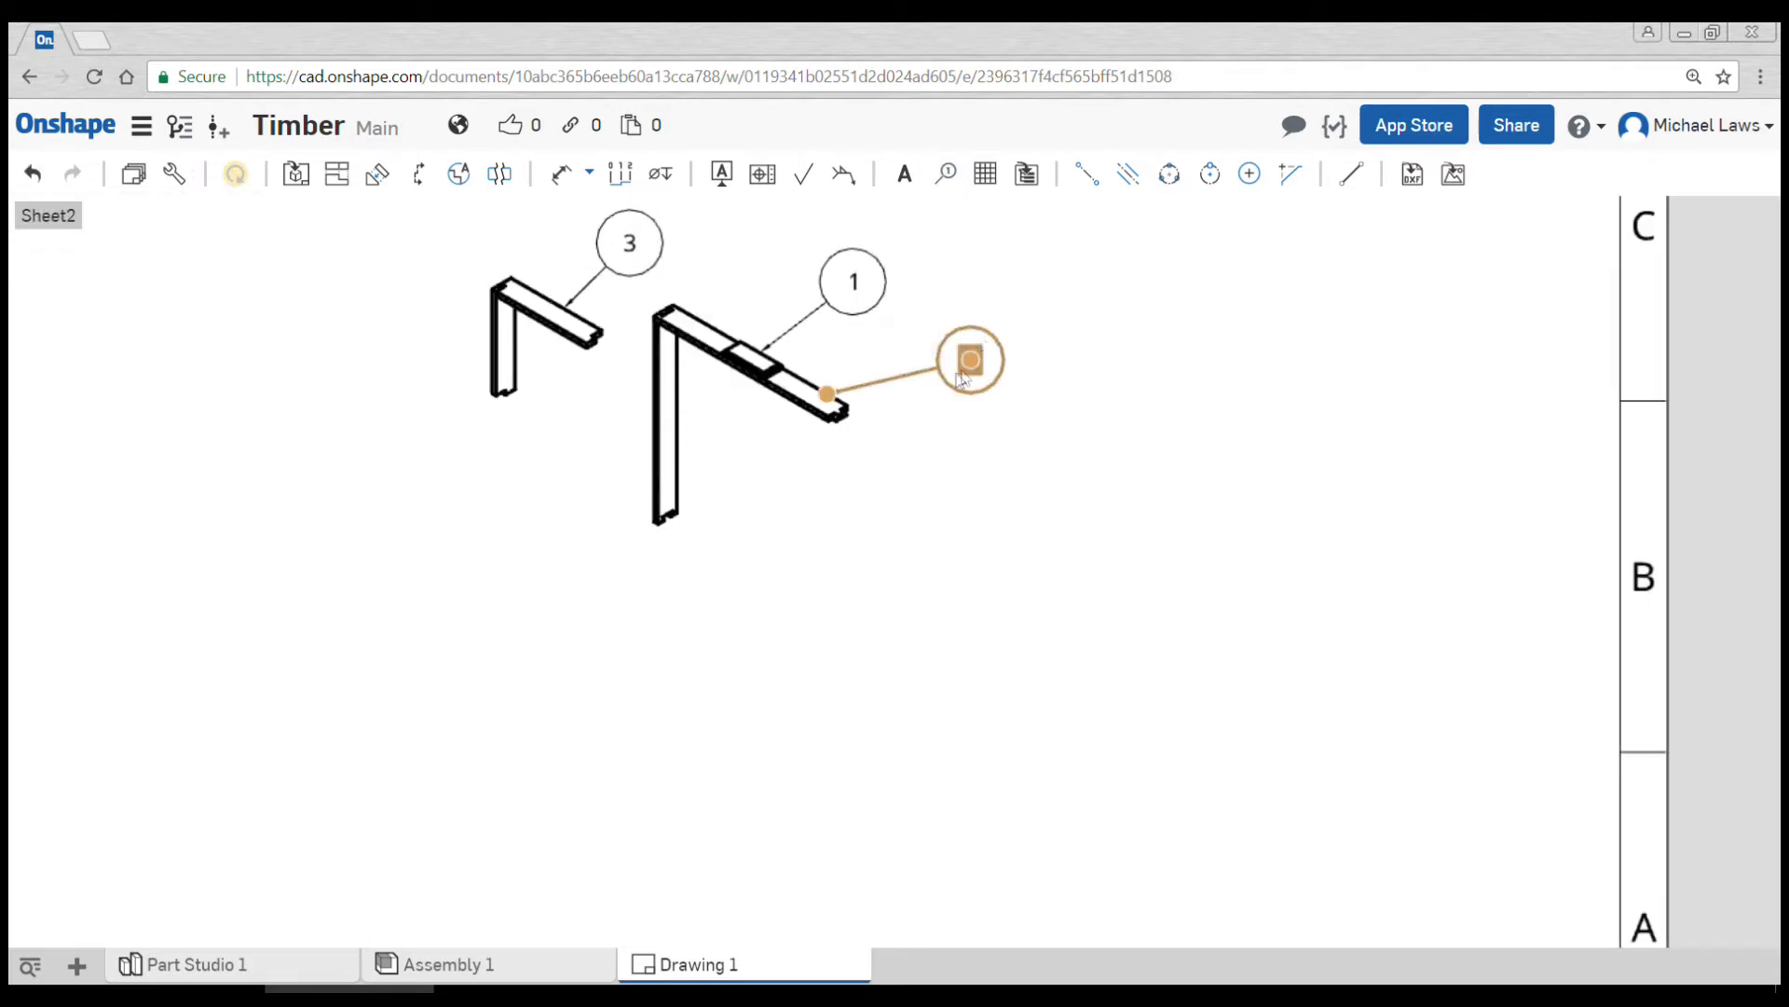
# Change balloon 1's label to A.
pyautogui.doubleClick(853, 284)
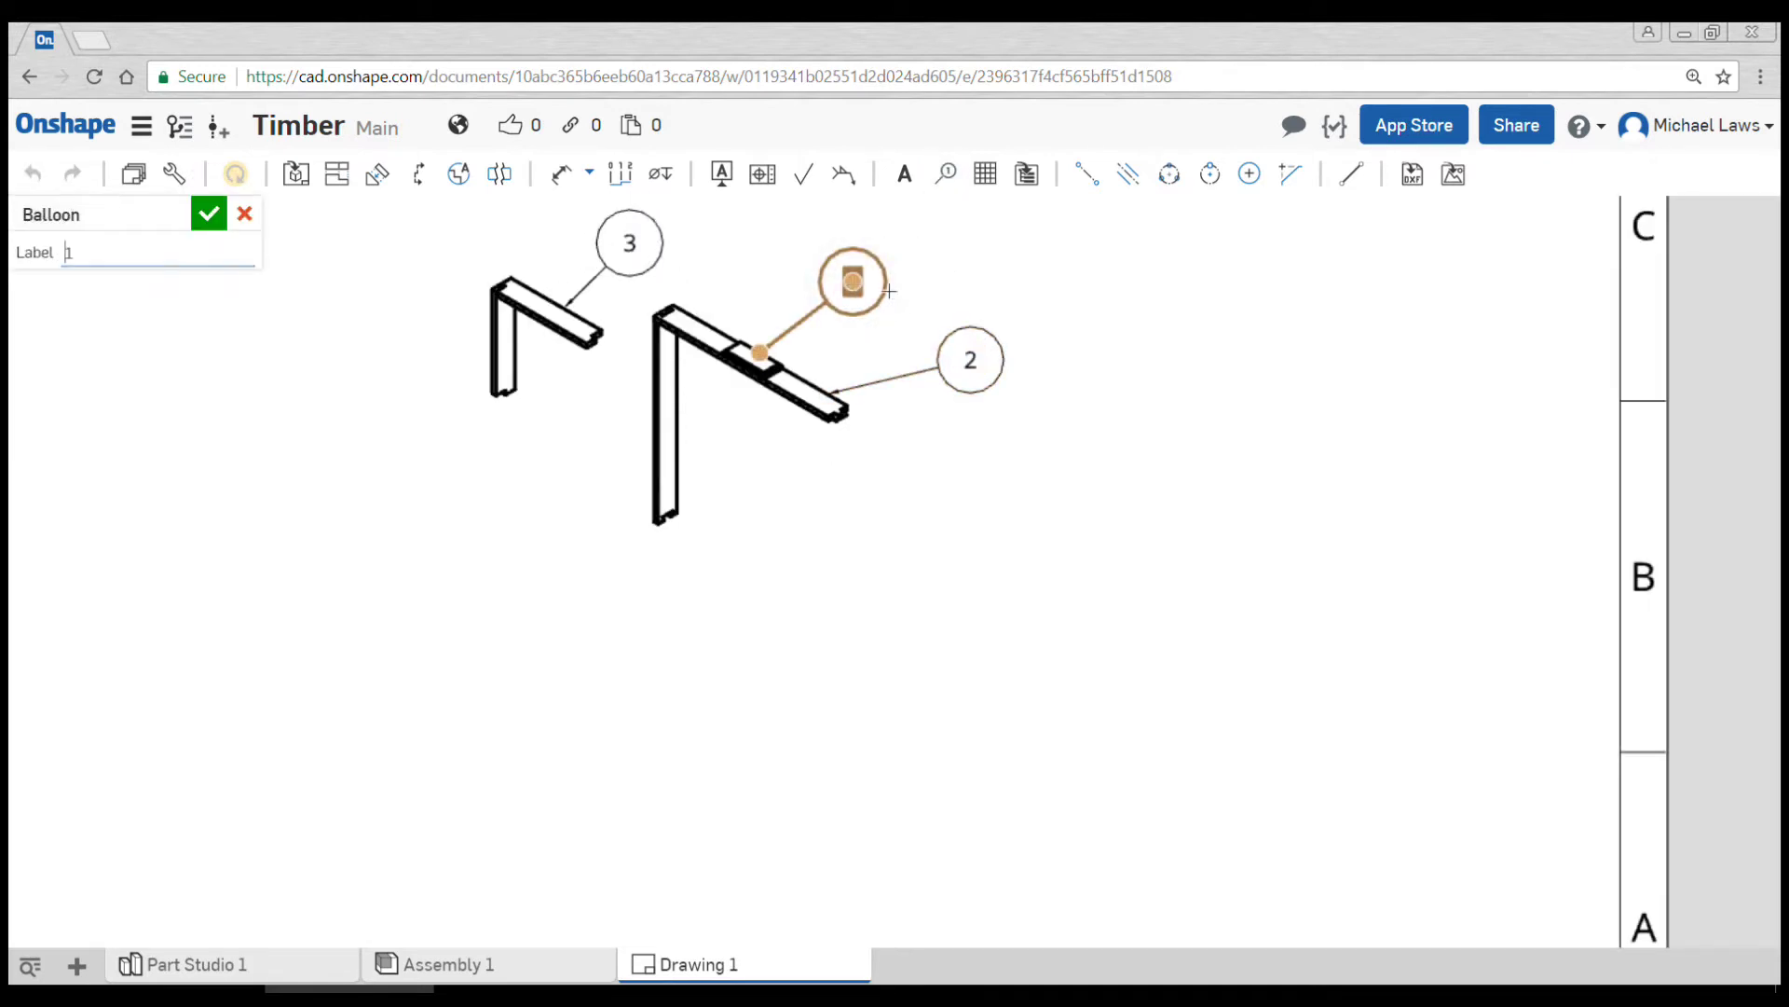
pyautogui.doubleClick(68, 252)
pyautogui.write('A')
pyautogui.click(209, 214)
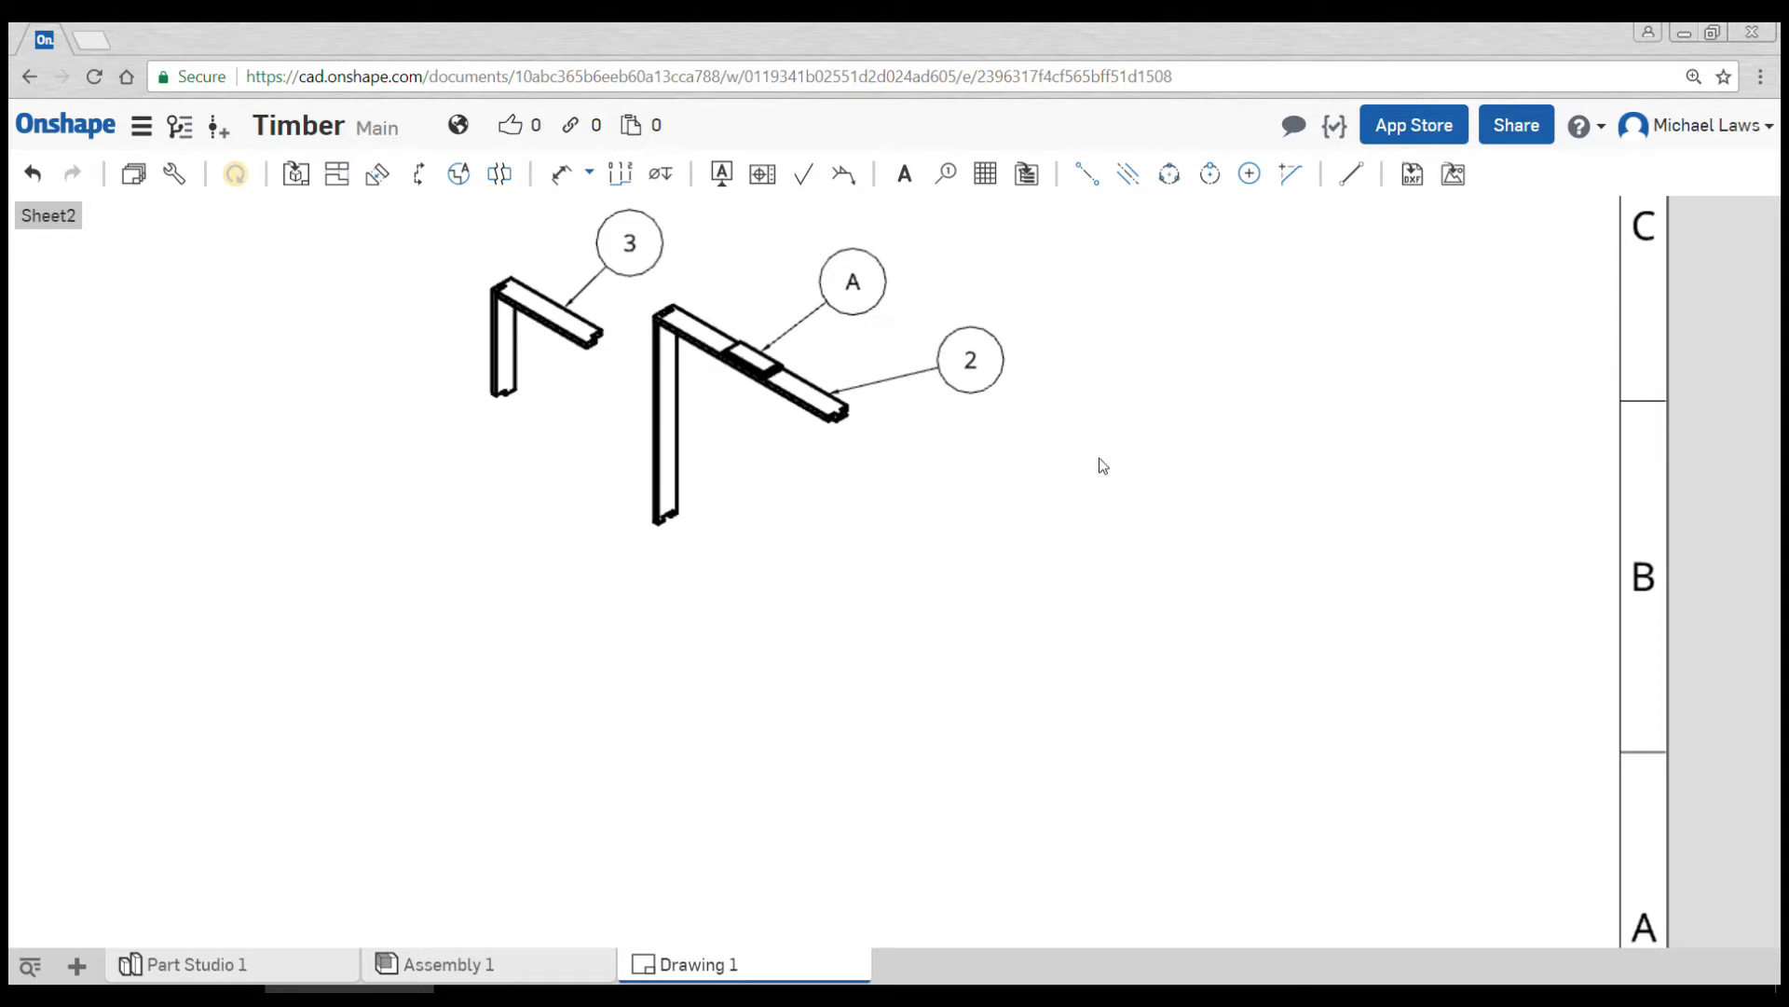
pyautogui.scroll(-5, 1103, 456)
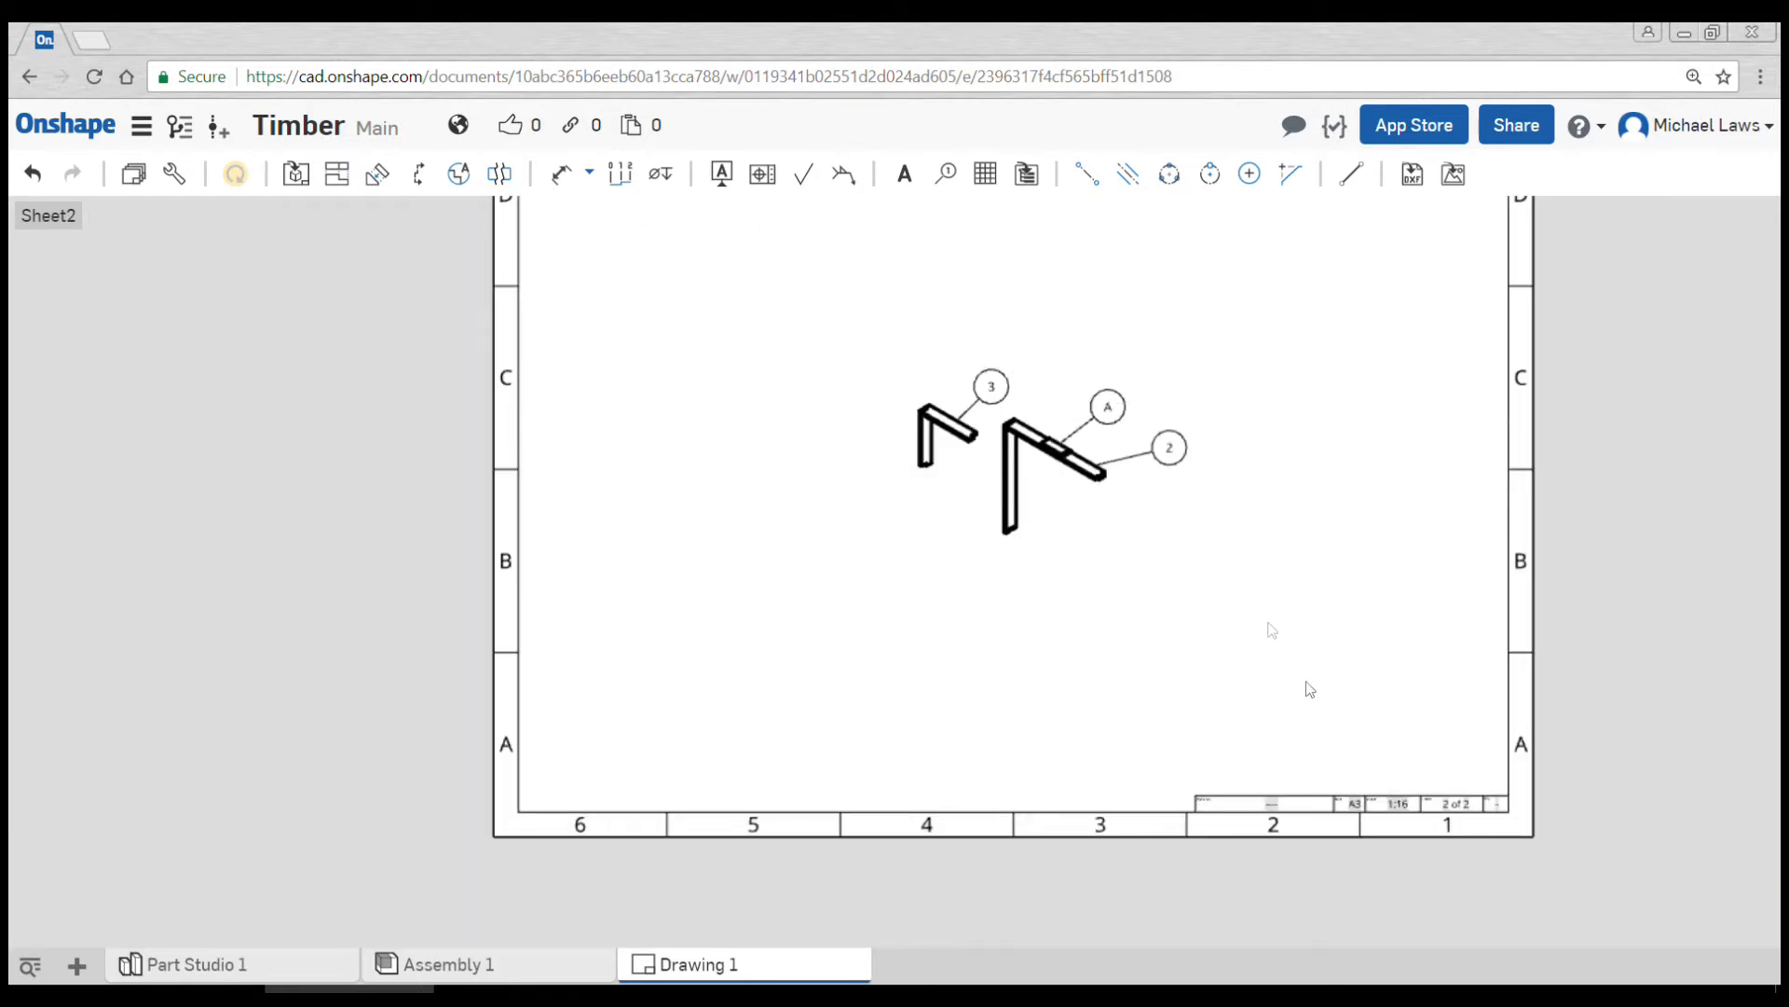
# Set Sheet2's scale to 1:8 in its sheet properties.
pyautogui.moveTo(1247, 659); pyautogui.dragTo(1218, 716, button='middle')
pyautogui.click(1106, 515)
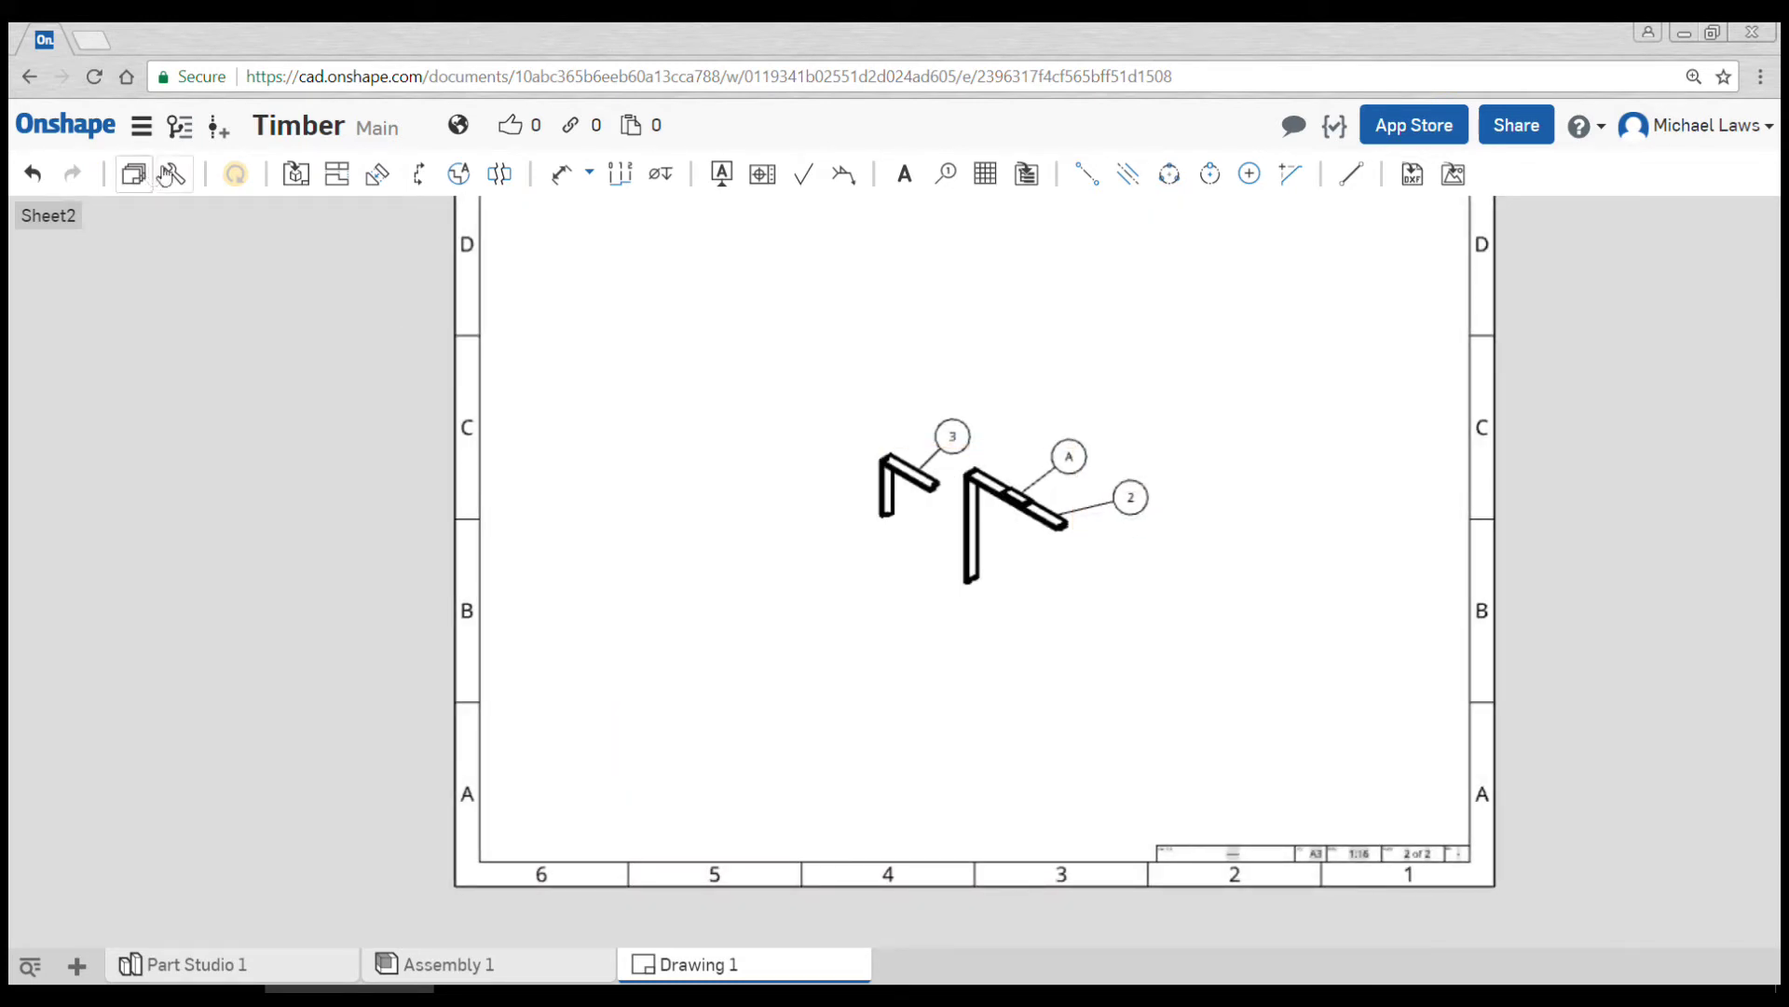
pyautogui.click(134, 173)
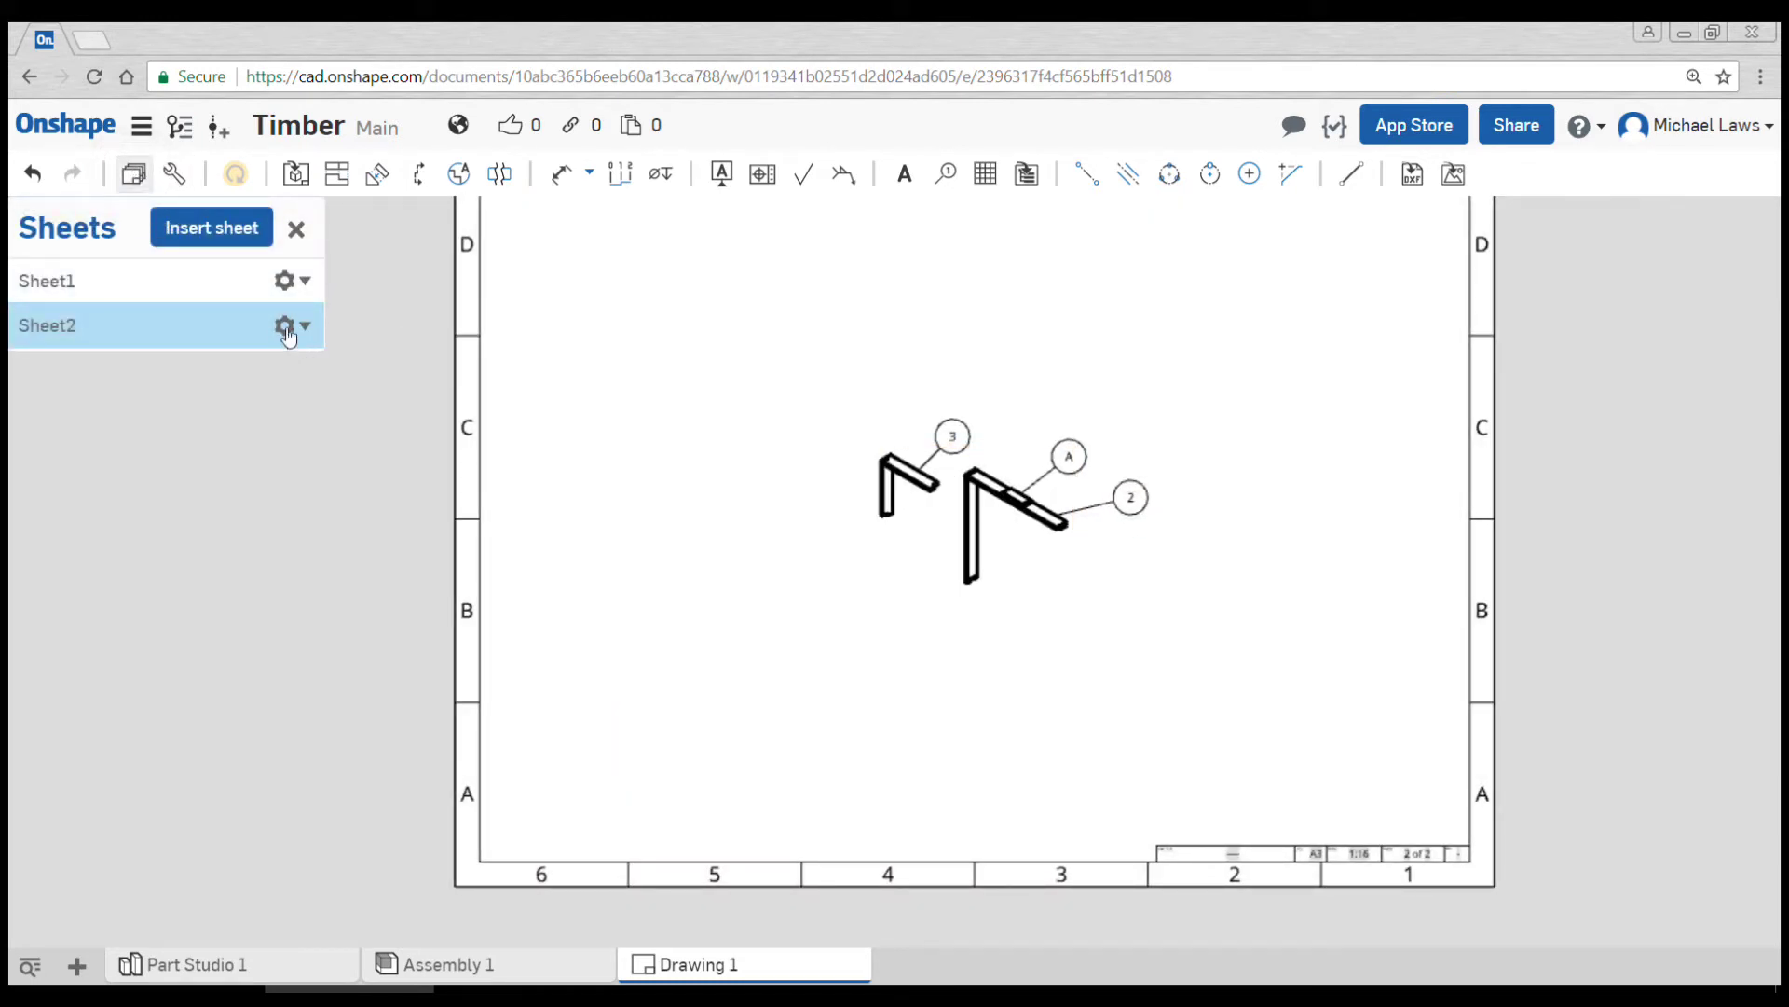
pyautogui.click(288, 331)
pyautogui.click(307, 401)
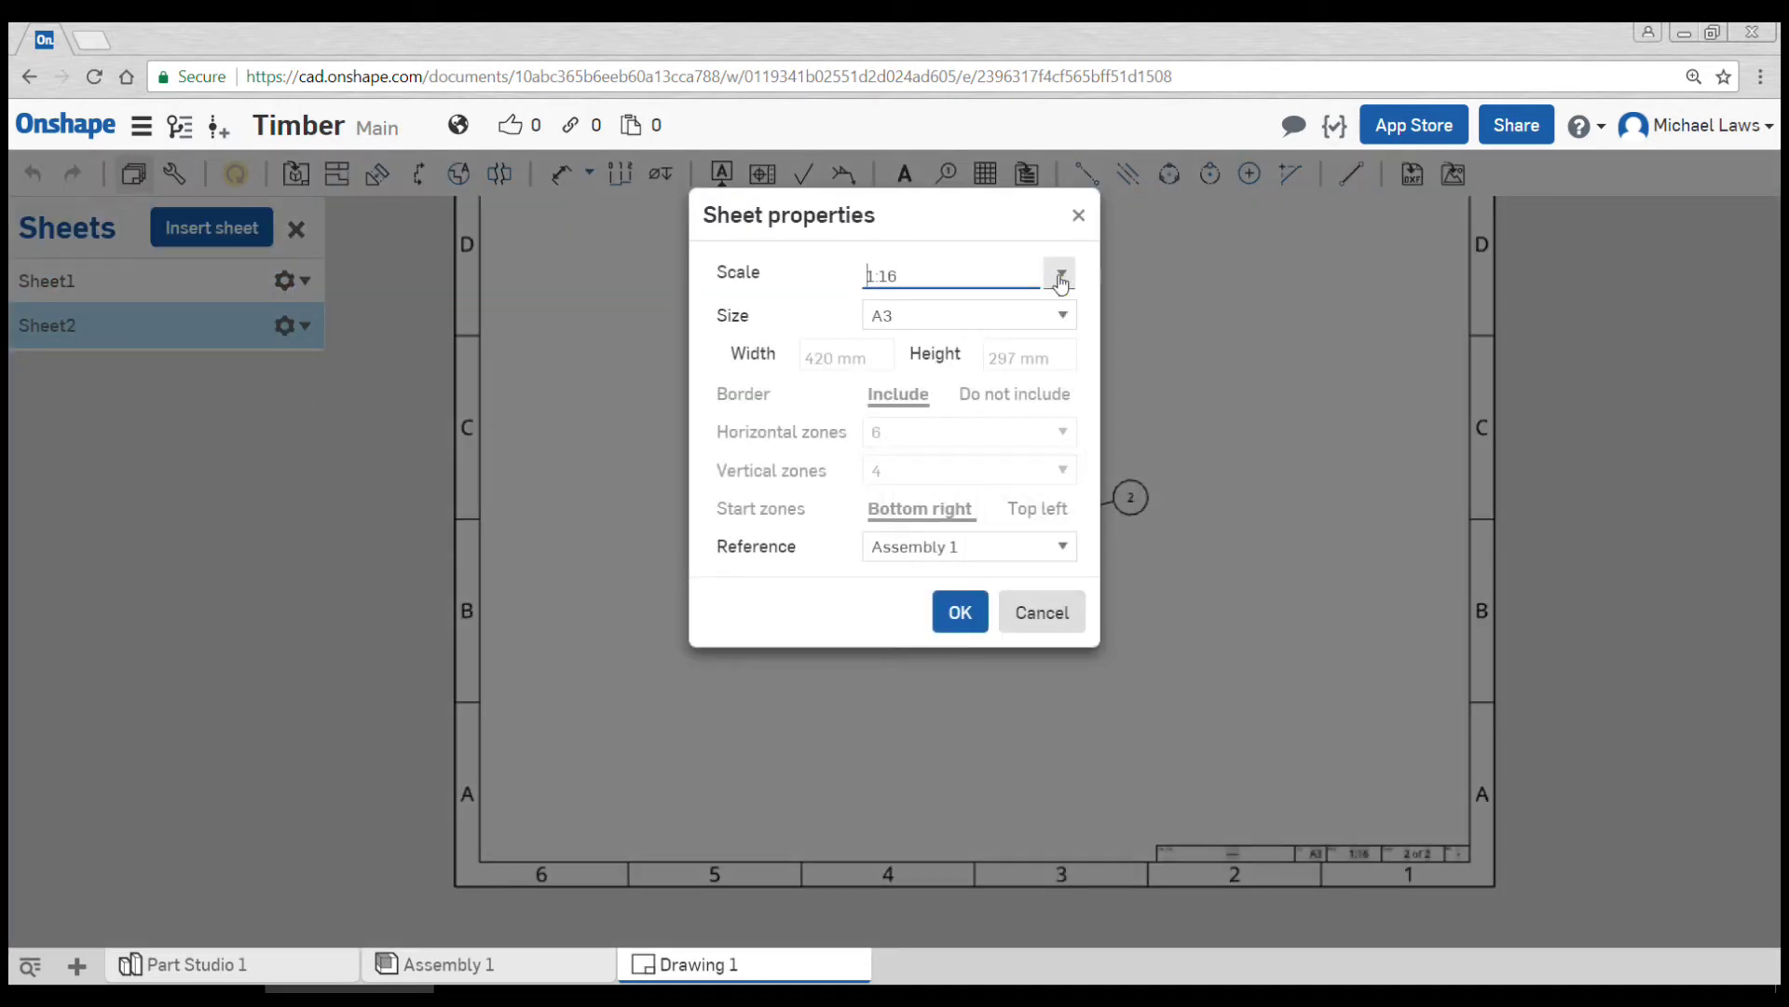
pyautogui.click(1060, 276)
pyautogui.moveTo(1171, 410); pyautogui.dragTo(1173, 347)
pyautogui.click(1109, 400)
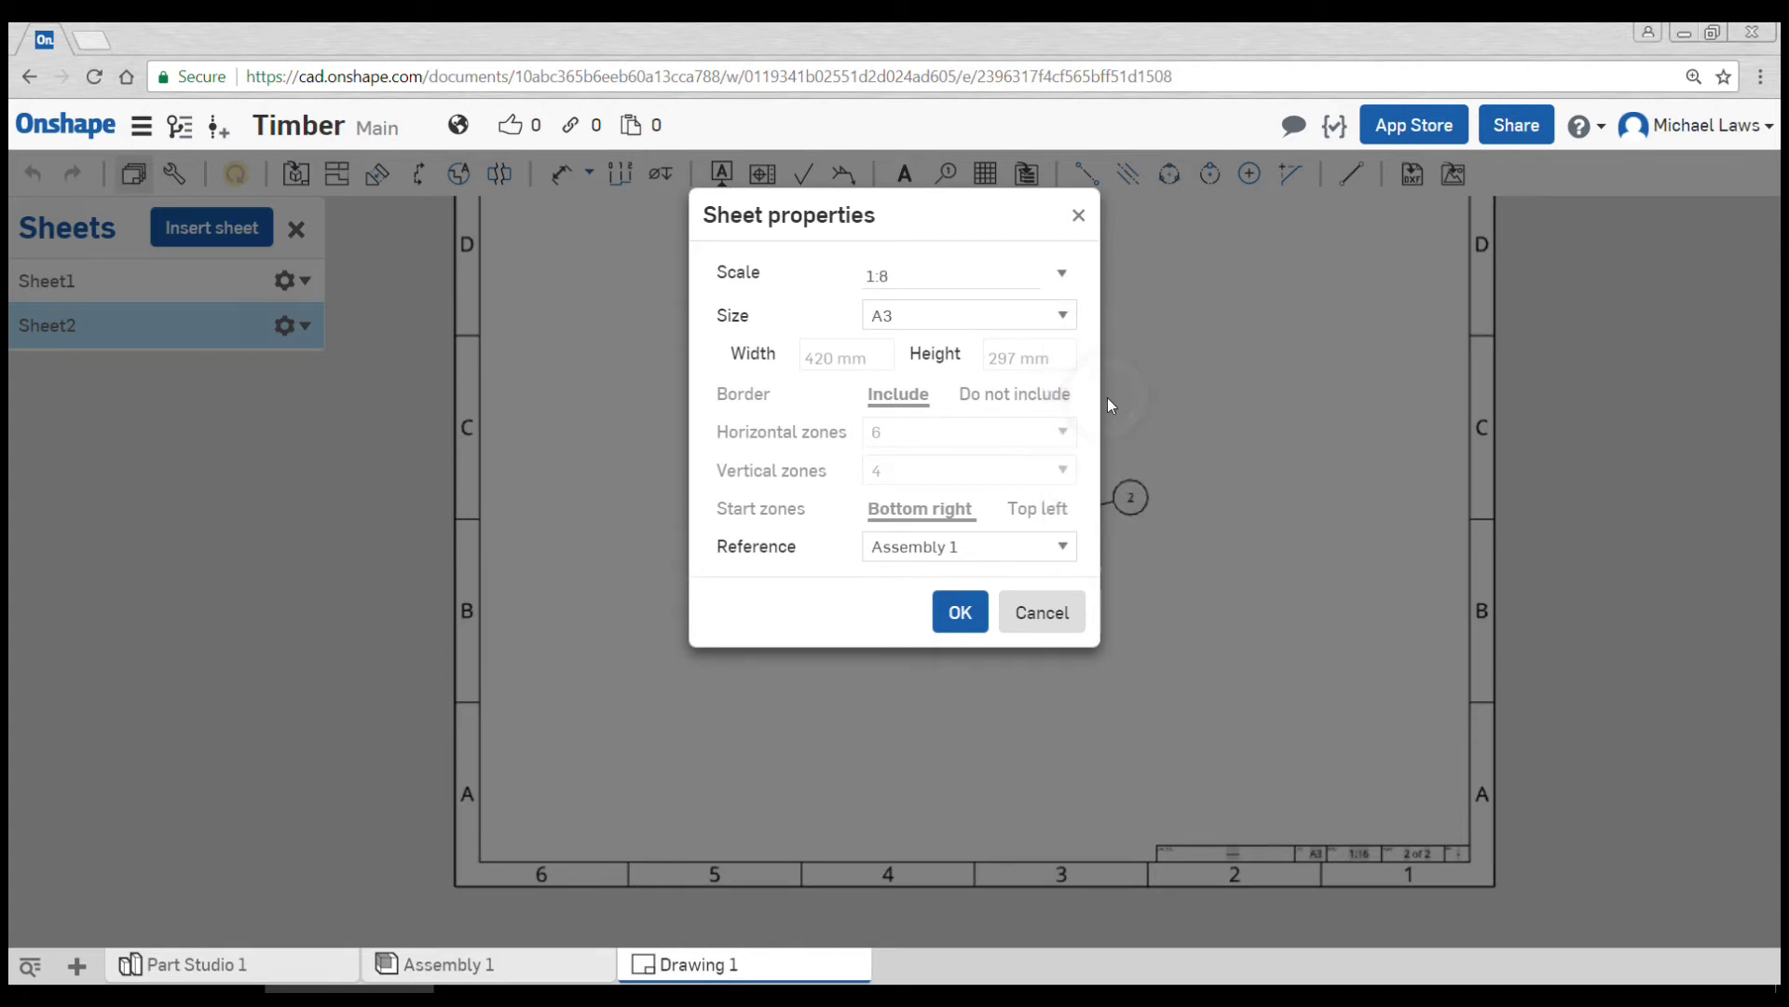
pyautogui.click(961, 612)
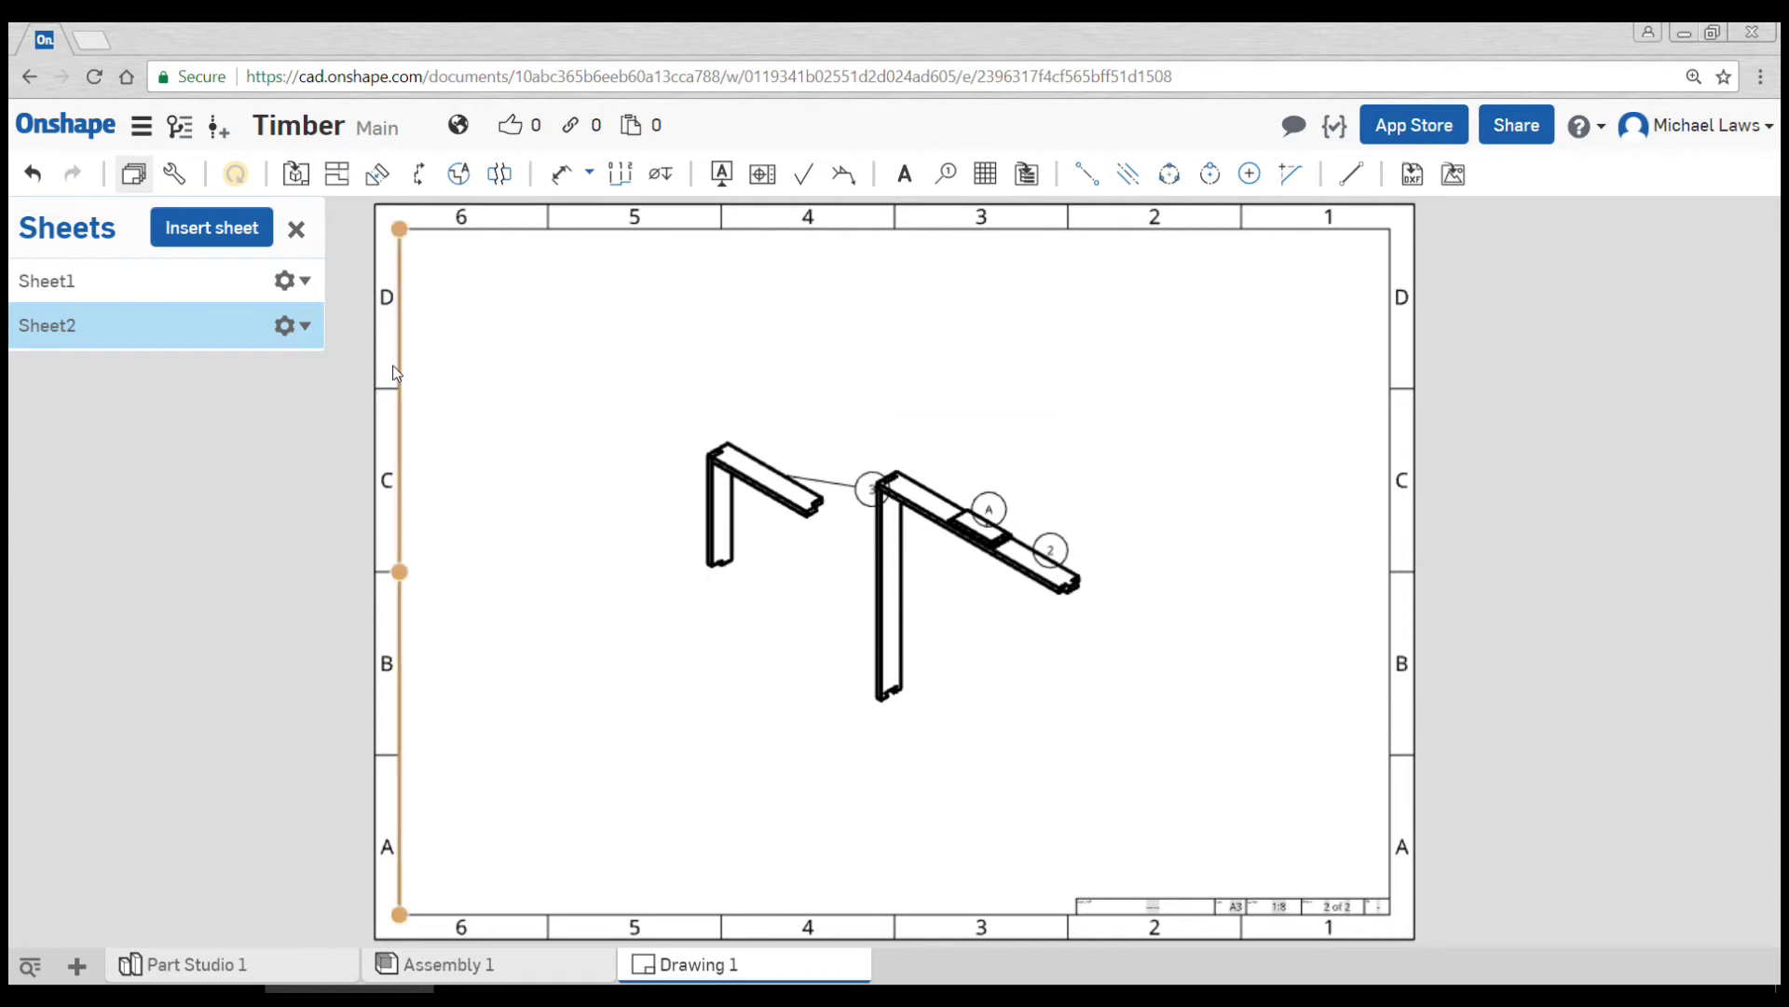
# Change Sheet2's scale again, this time to 1:6.
pyautogui.click(306, 325)
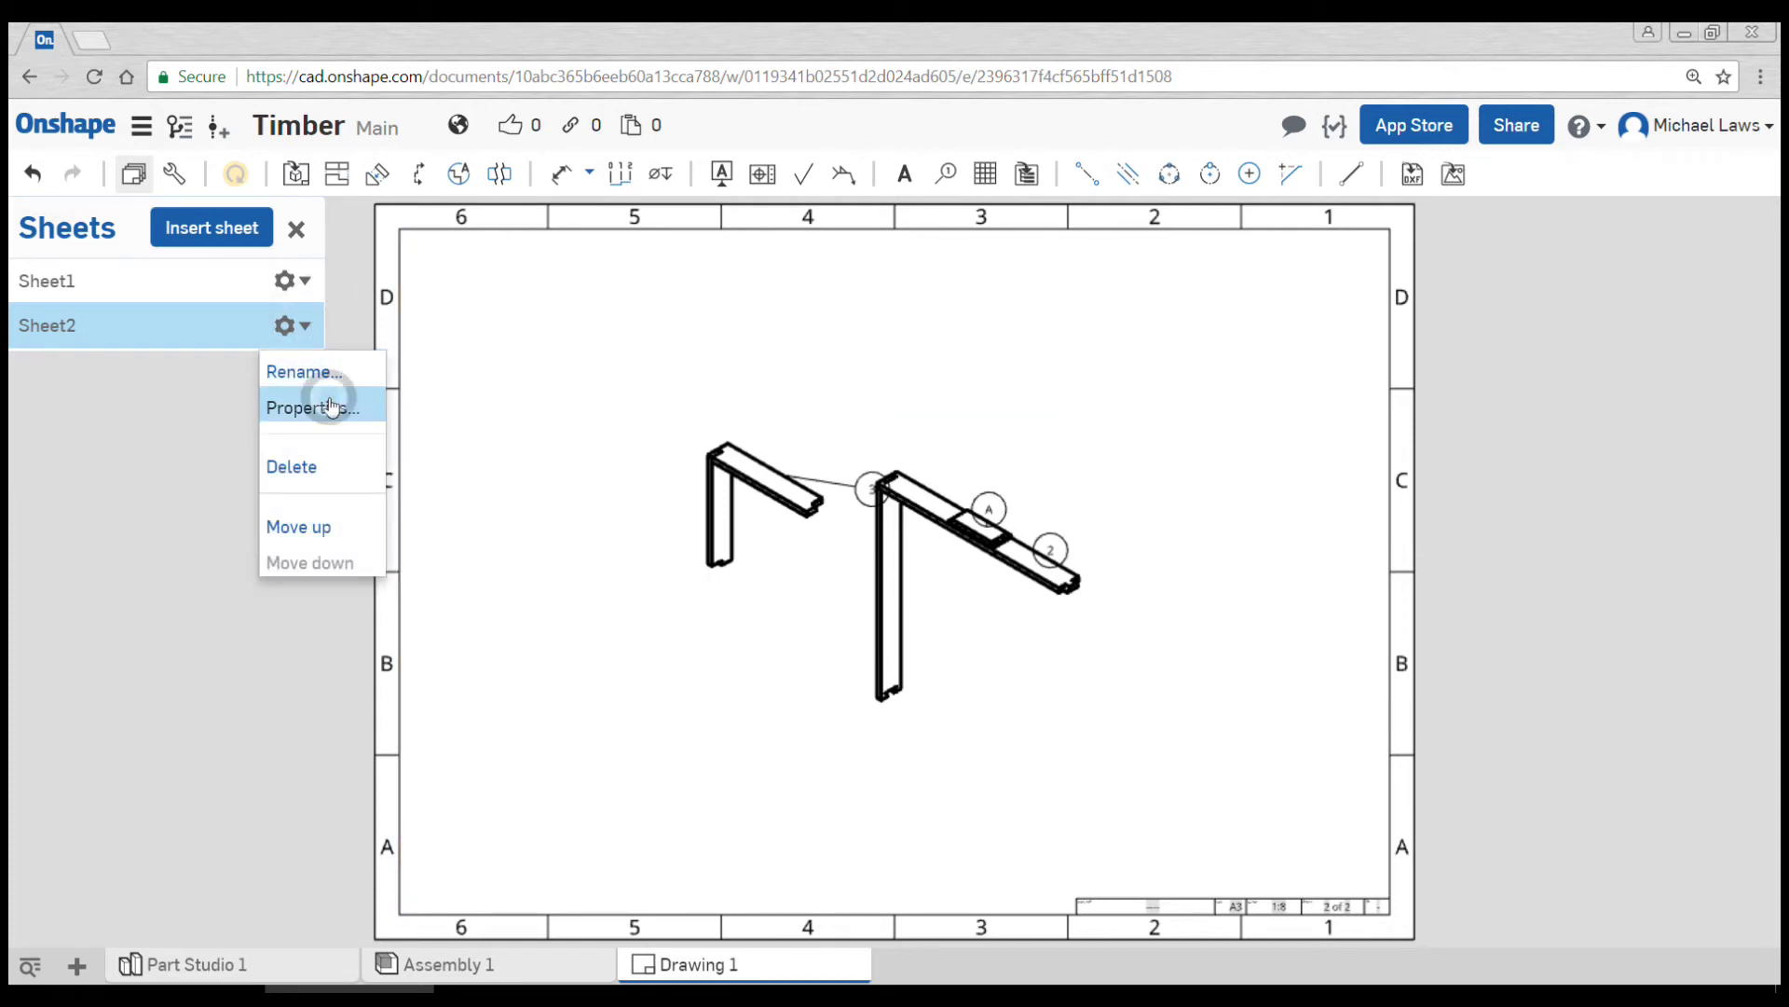
pyautogui.click(330, 406)
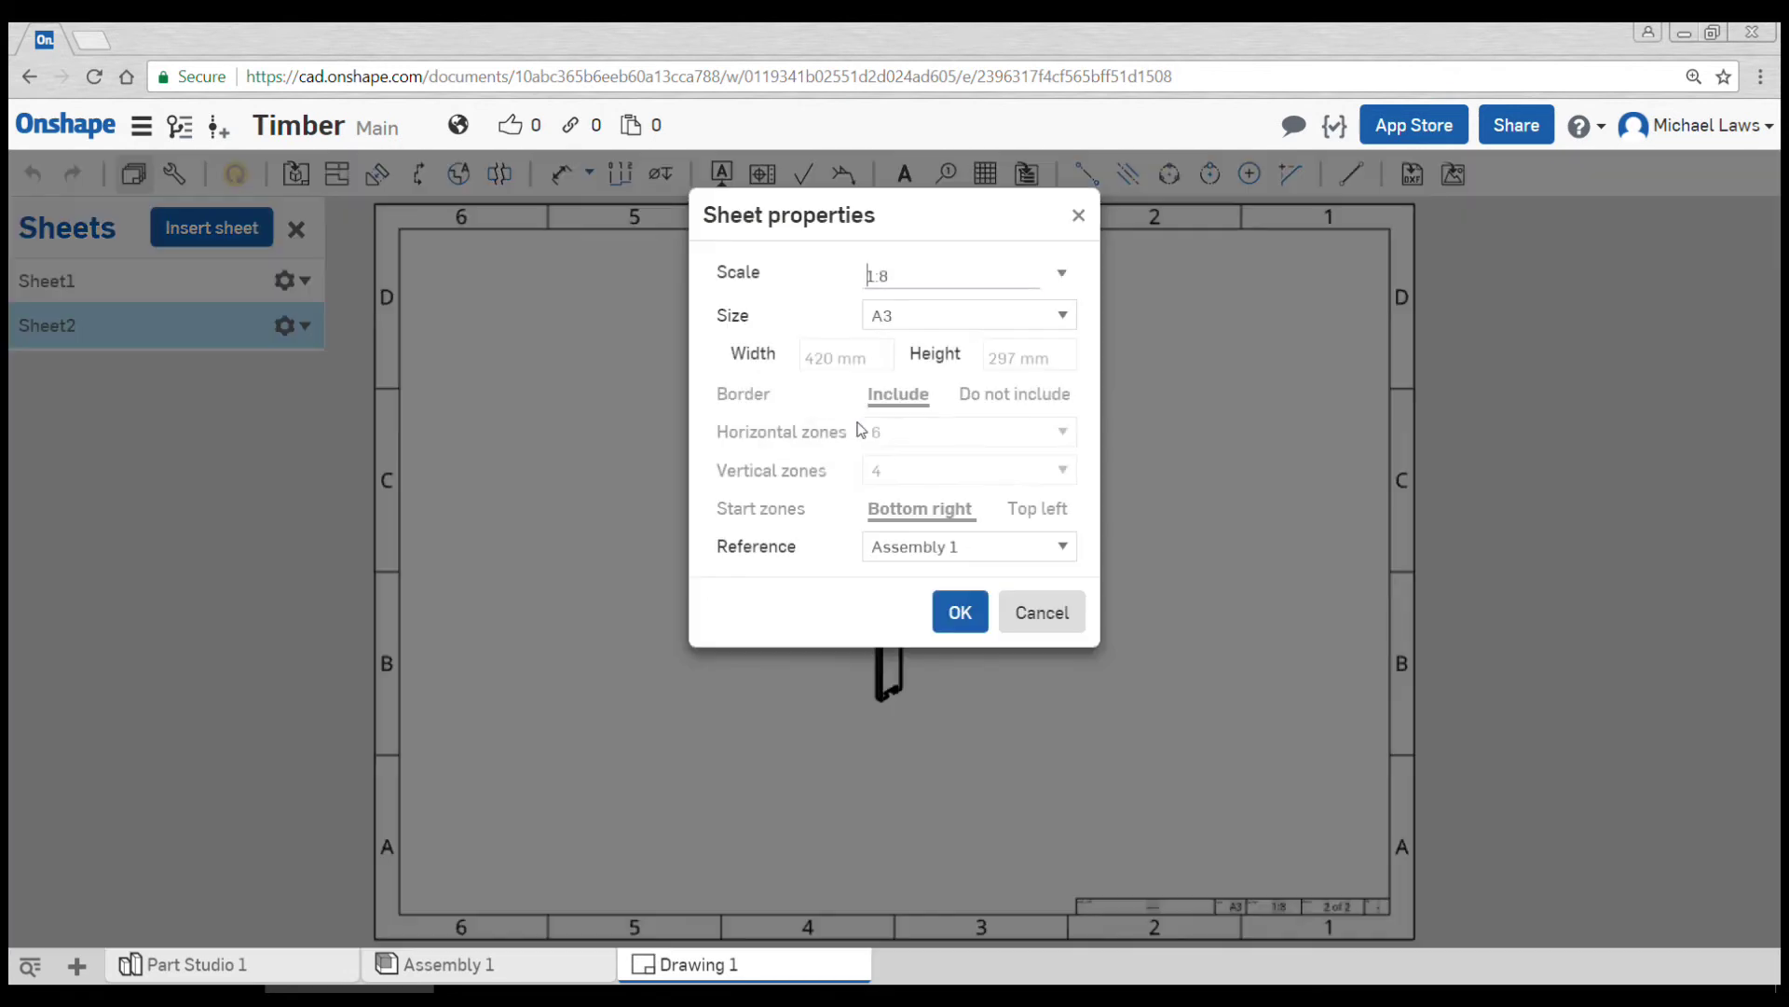
pyautogui.click(1059, 276)
pyautogui.scroll(1, 1170, 368)
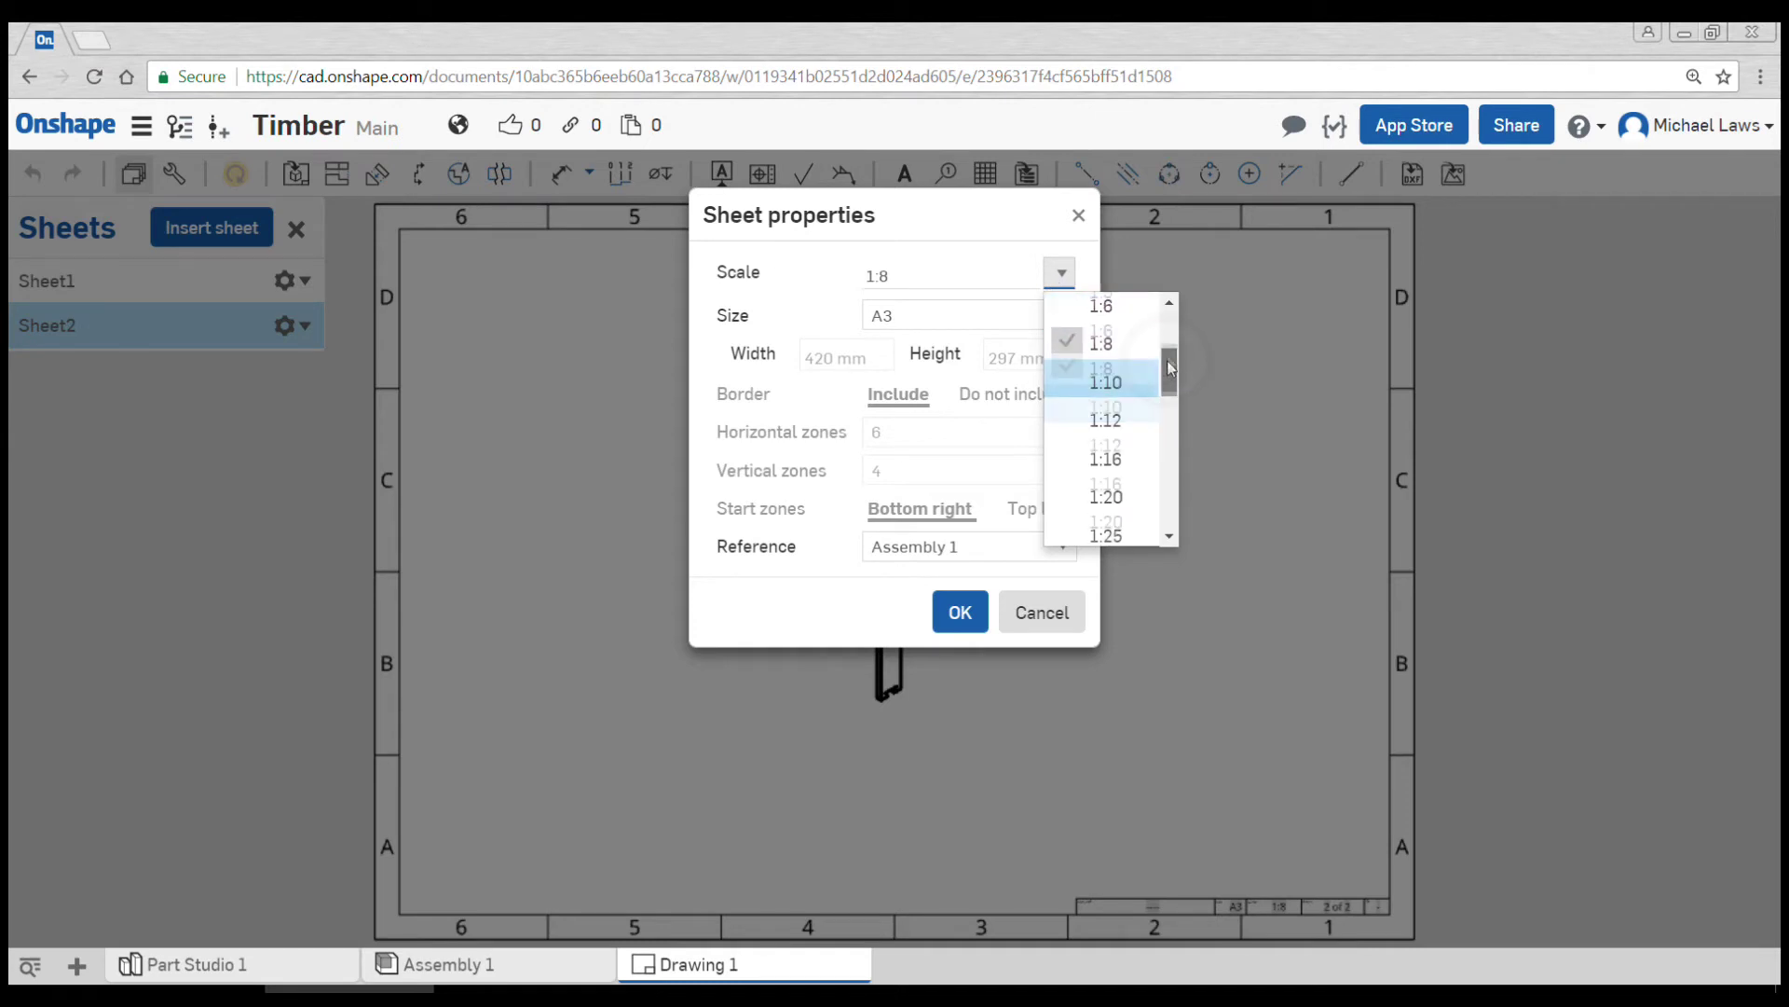
pyautogui.click(1111, 333)
pyautogui.click(960, 611)
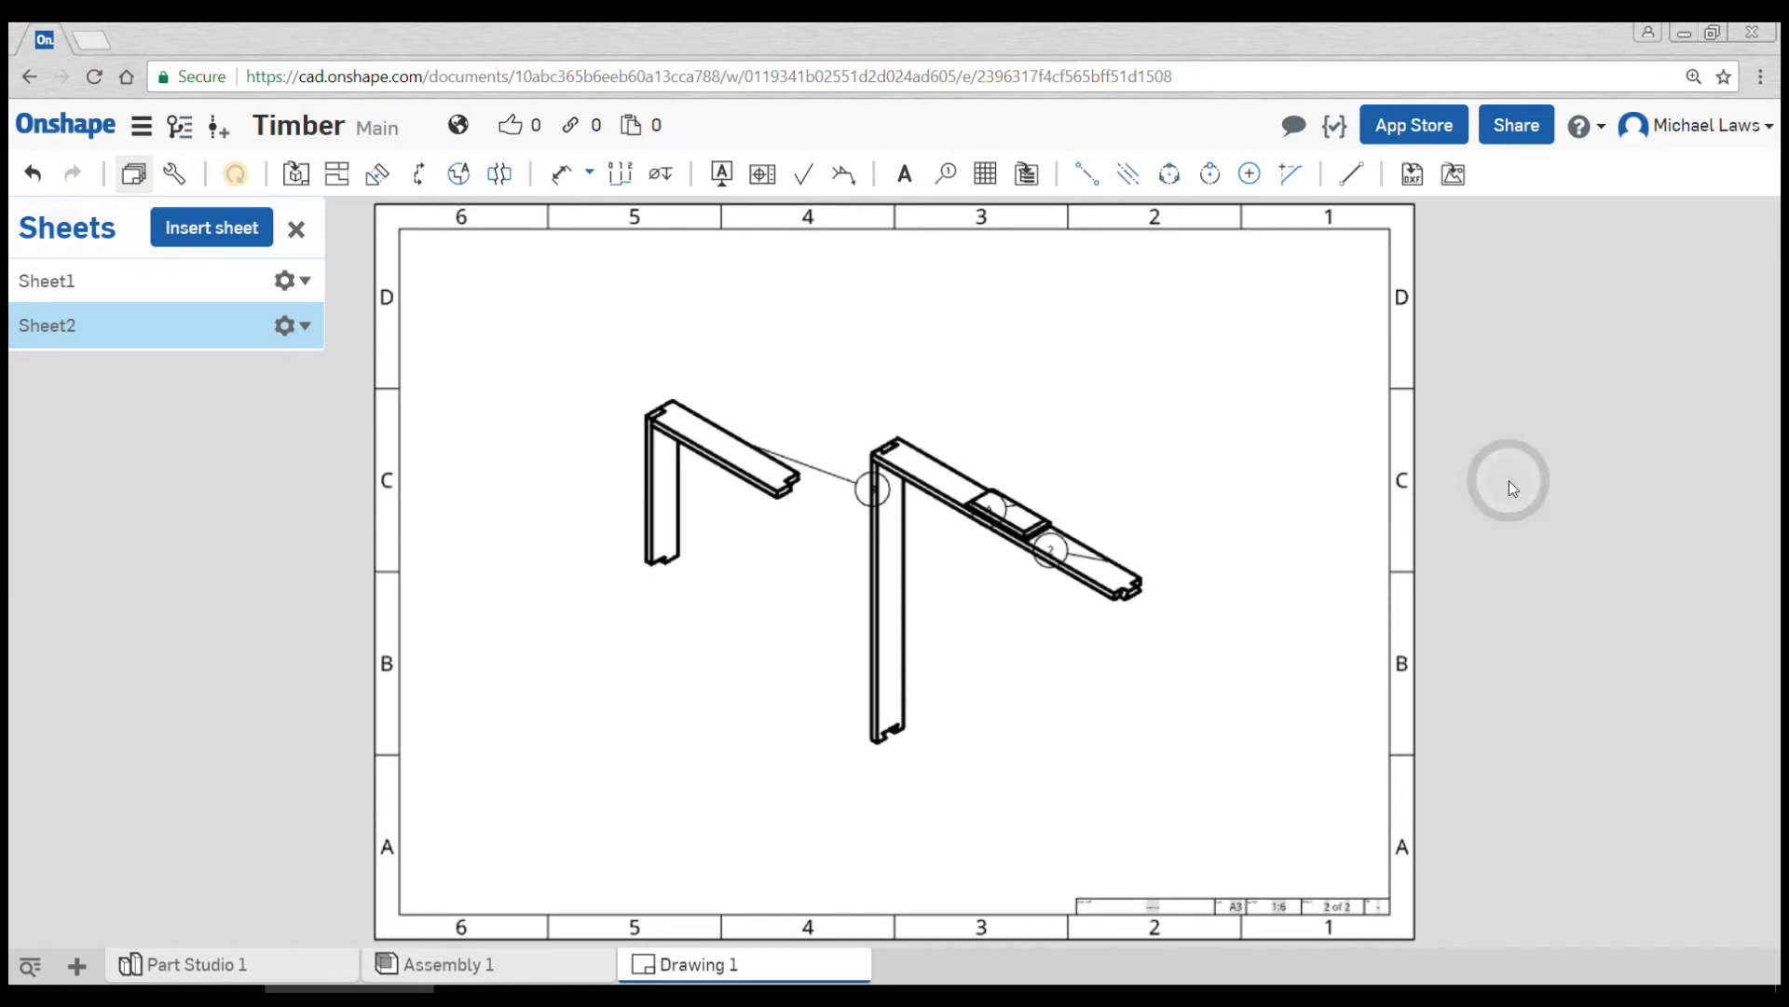
# Reposition balloons 3, A and 2 so they sit clear above the frames and beam.
pyautogui.click(858, 421)
pyautogui.moveTo(902, 500); pyautogui.dragTo(860, 370)
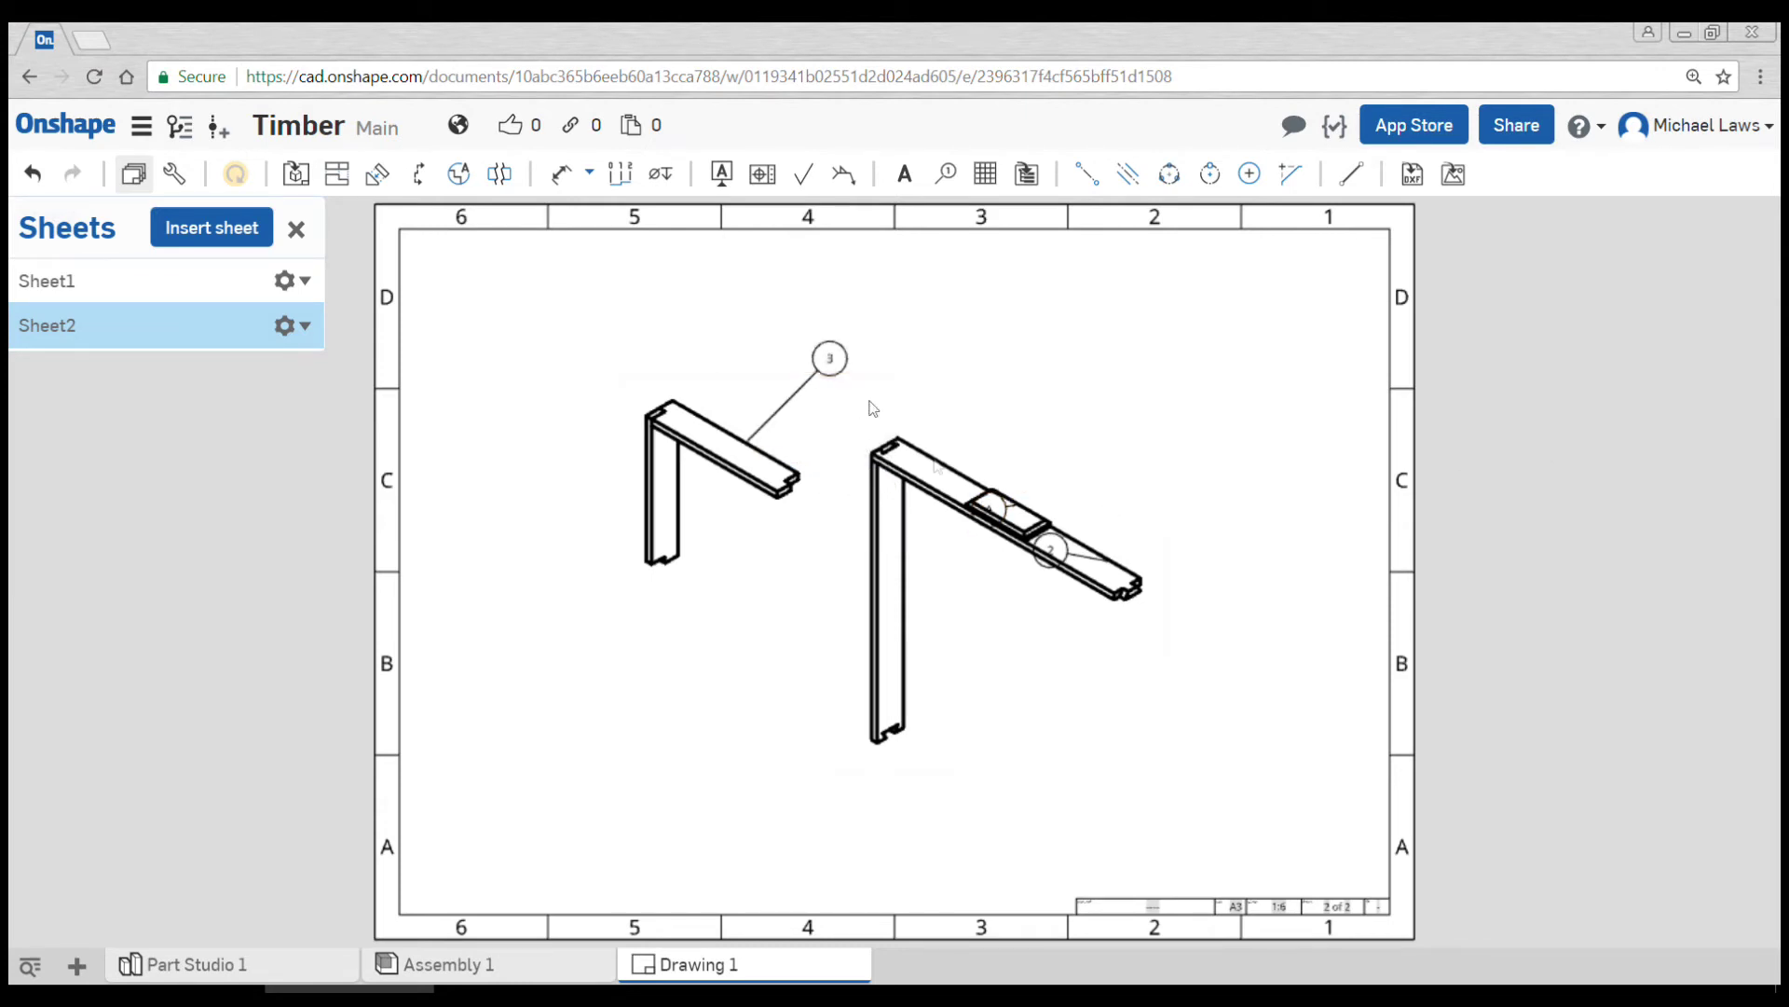
pyautogui.click(296, 230)
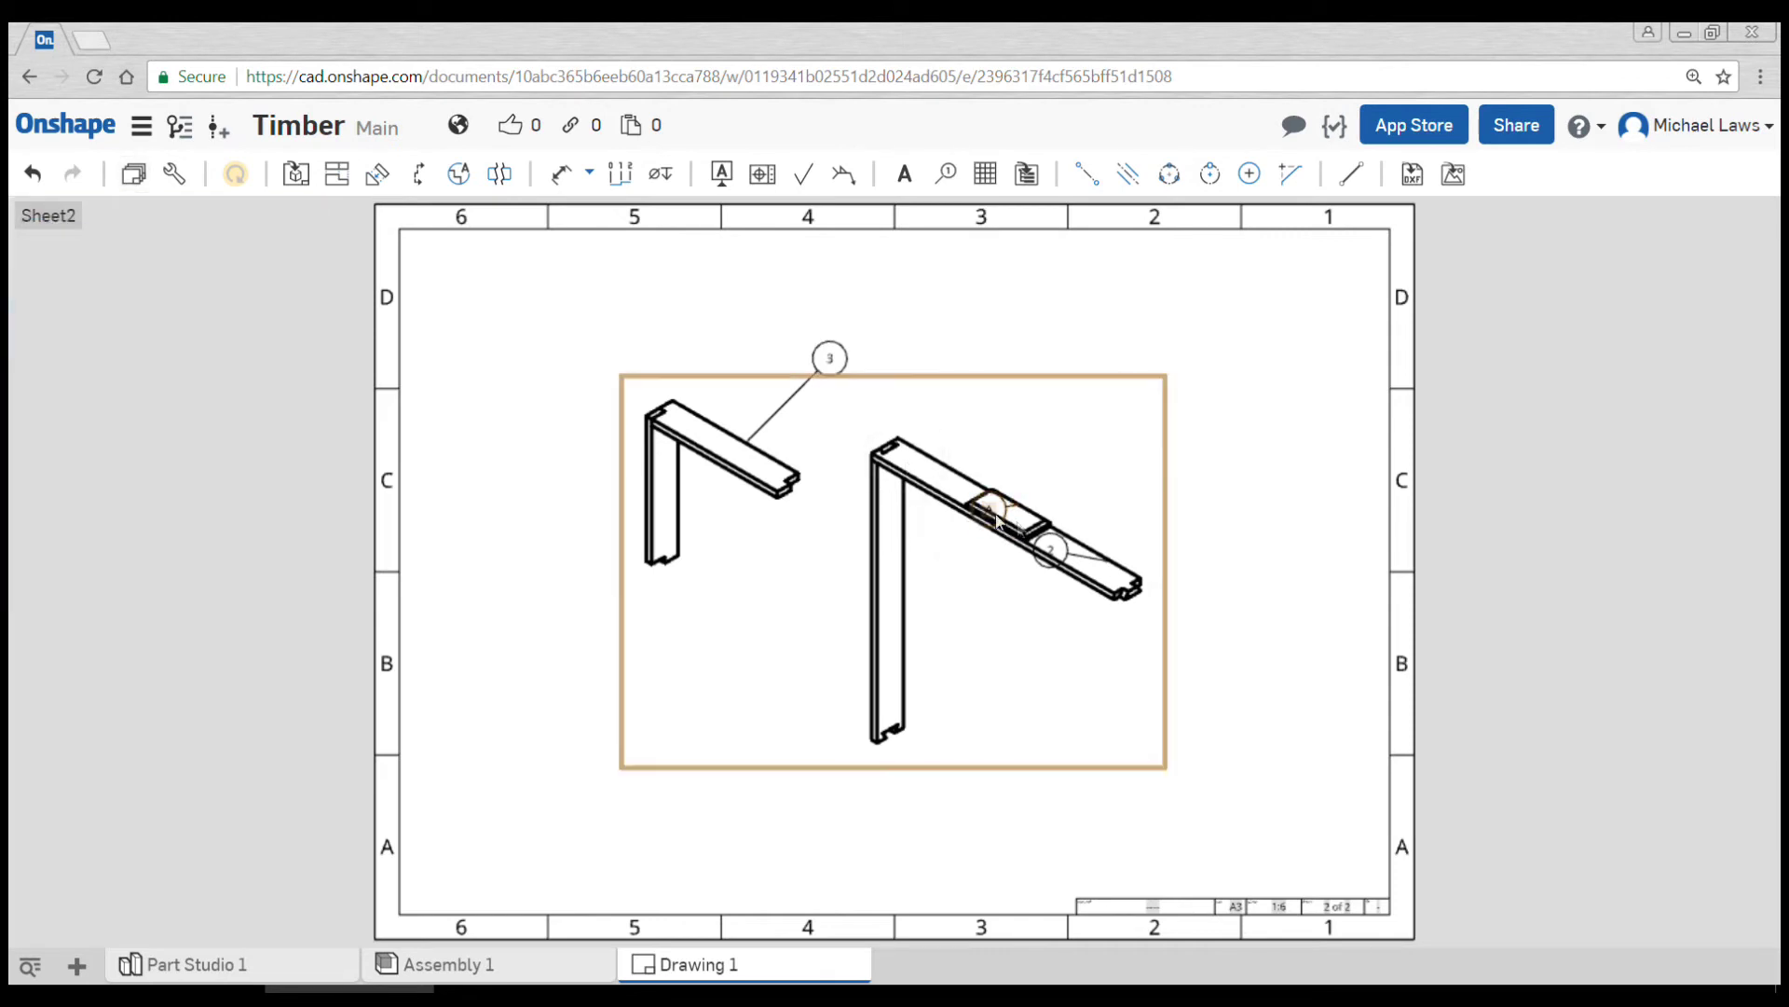
pyautogui.moveTo(990, 506); pyautogui.dragTo(1052, 436)
pyautogui.click(1059, 478)
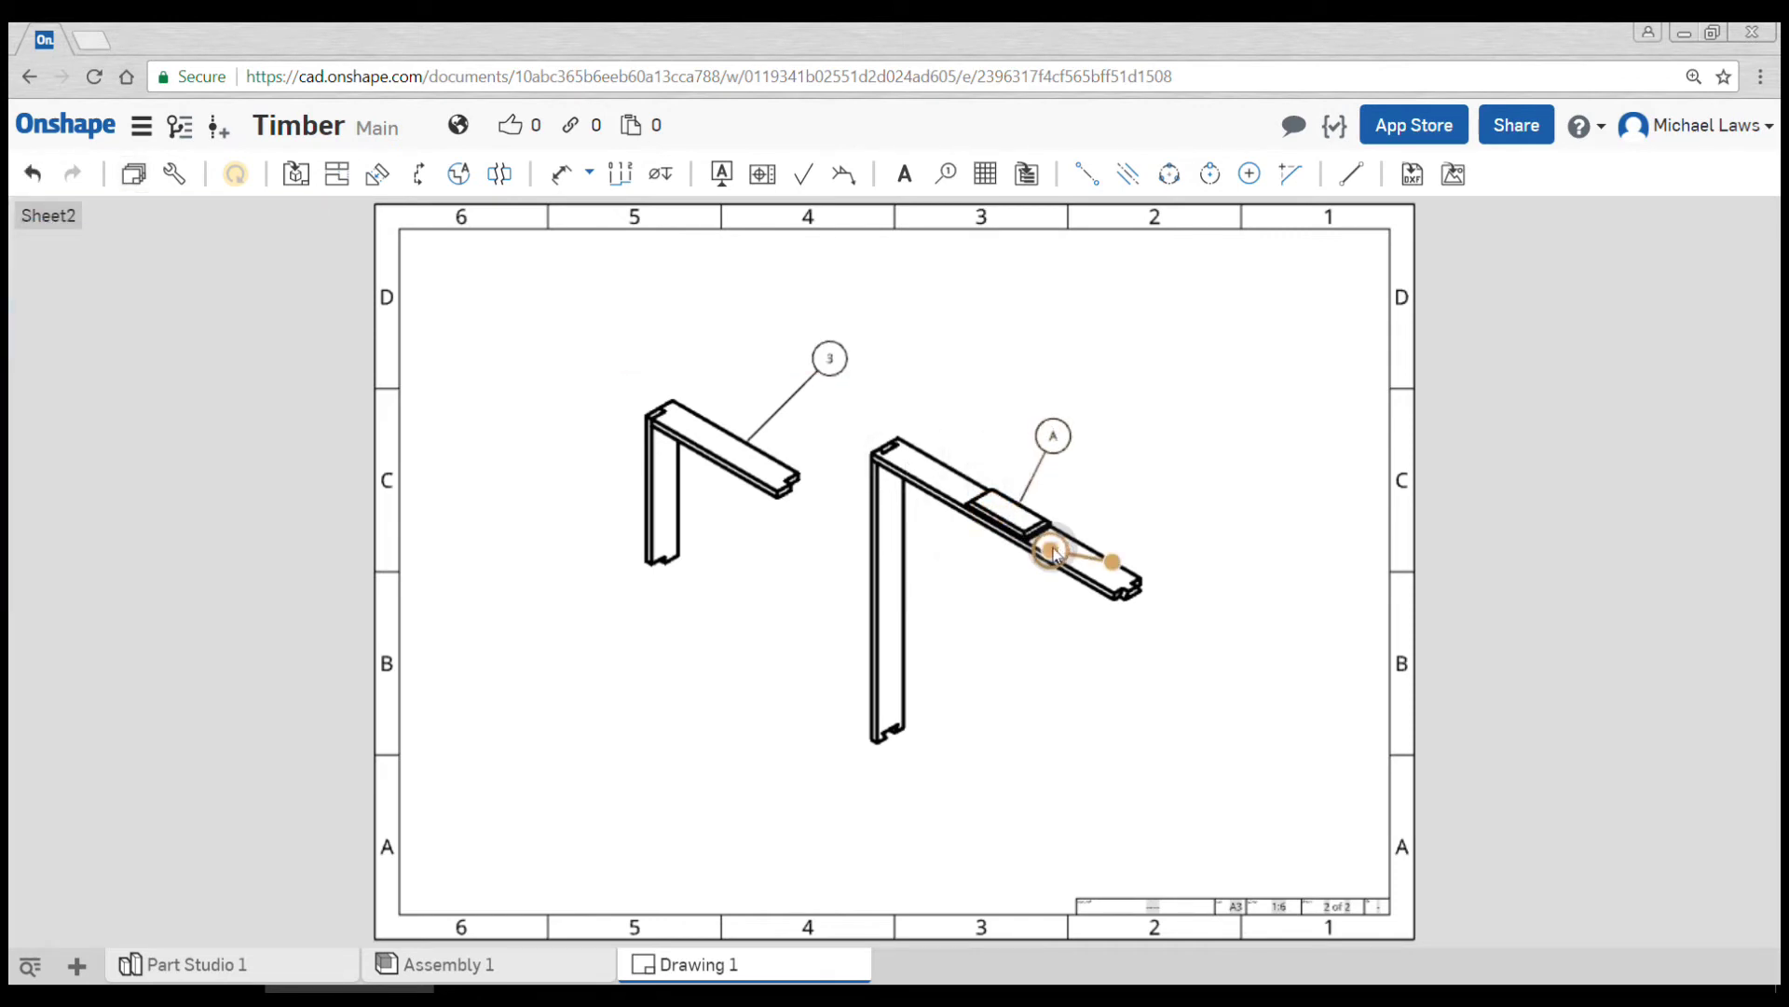
pyautogui.click(1164, 507)
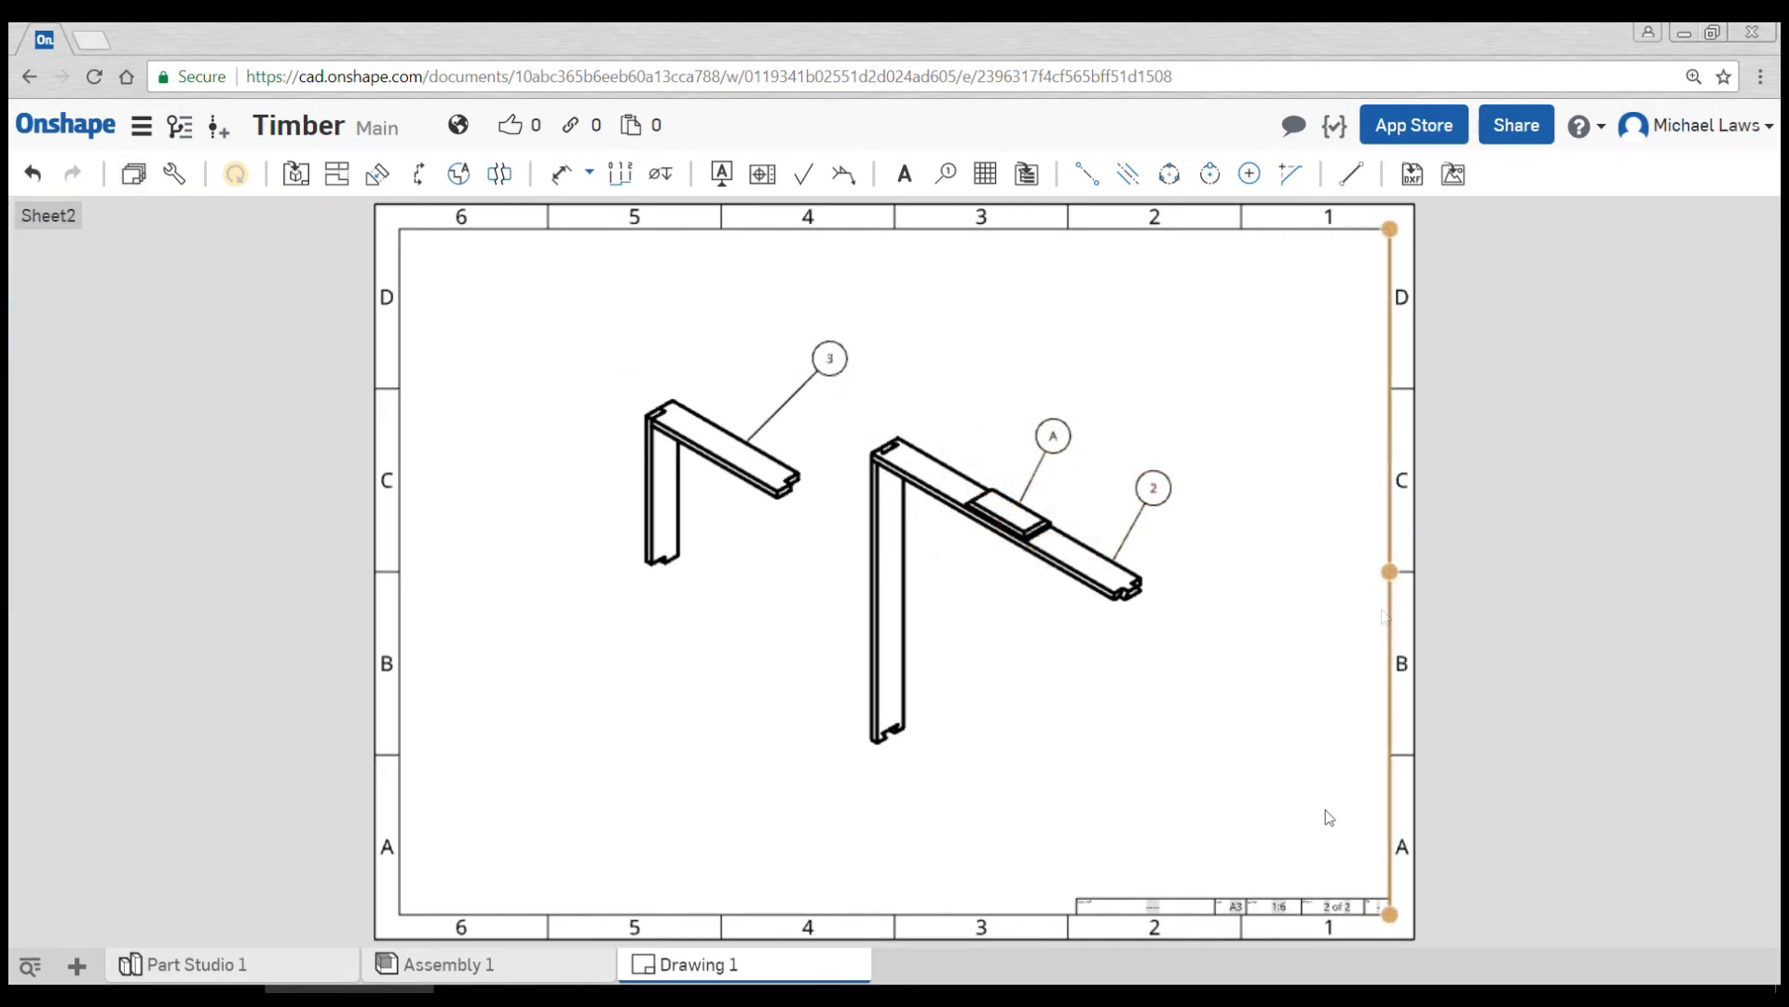
# Frame the whole assembly sheet in view, then switch to Sheet1.
pyautogui.scroll(6, 1189, 933)
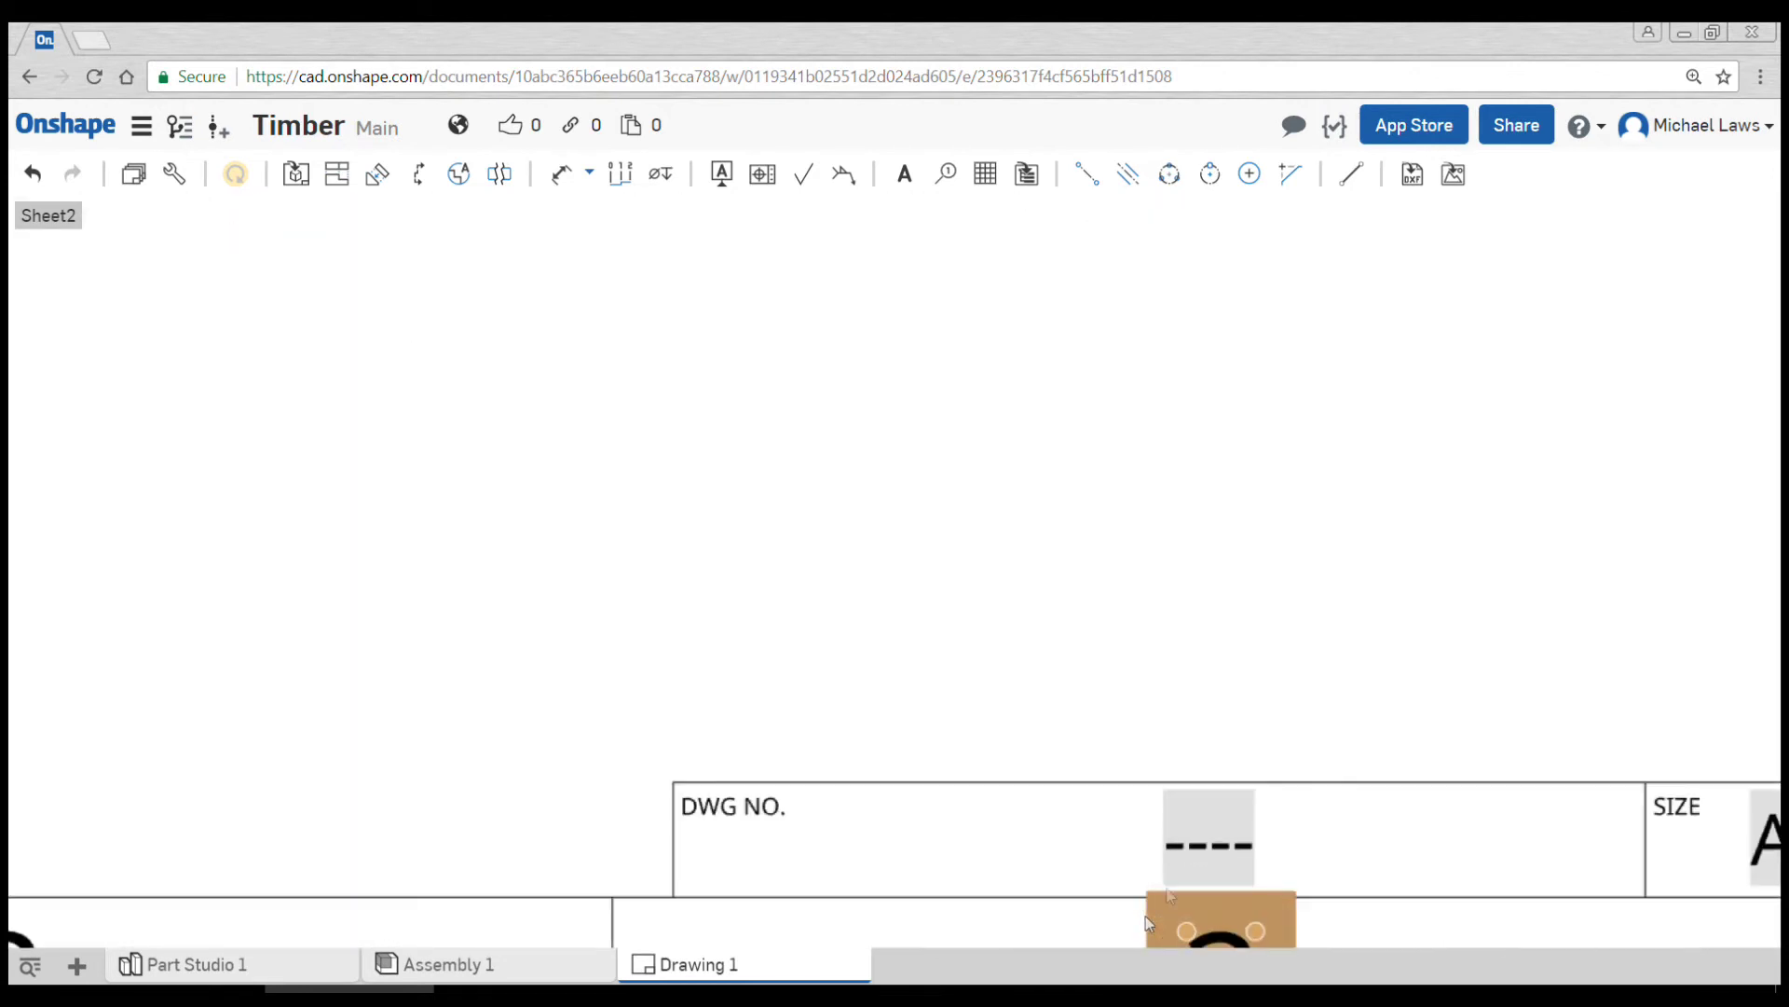
pyautogui.scroll(-8, 1202, 839)
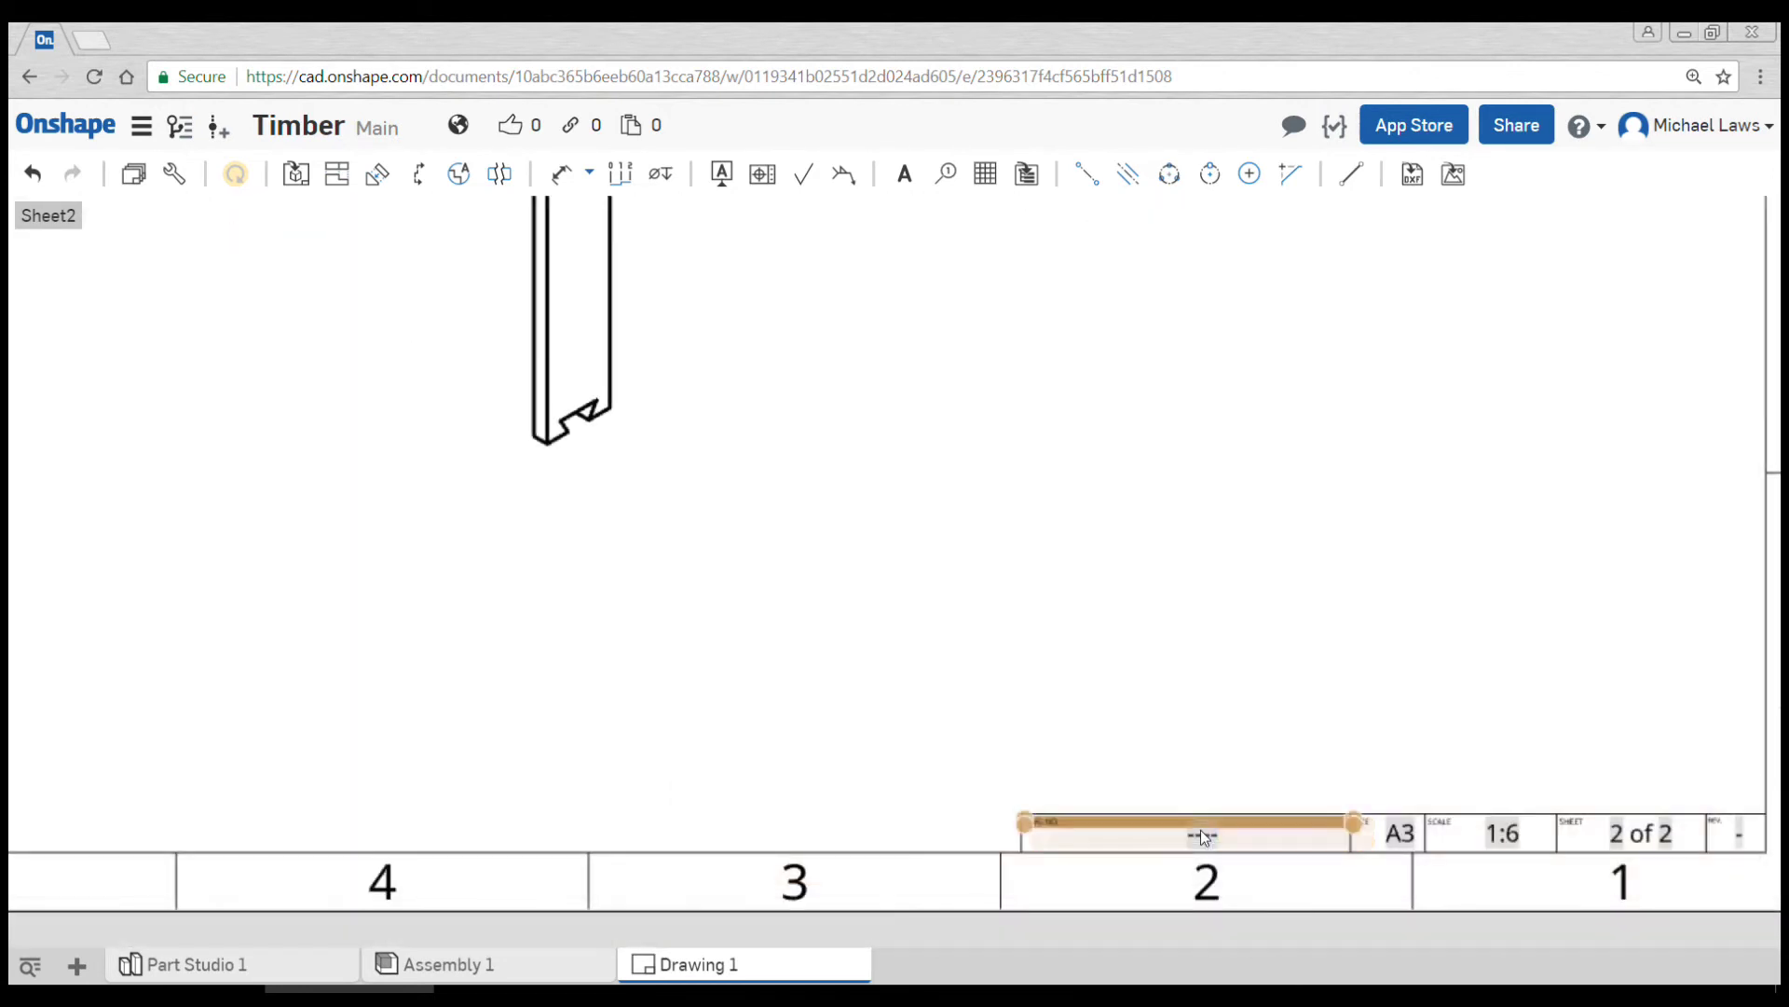
pyautogui.scroll(-1, 705, 615)
pyautogui.moveTo(704, 615); pyautogui.dragTo(727, 745, button='middle')
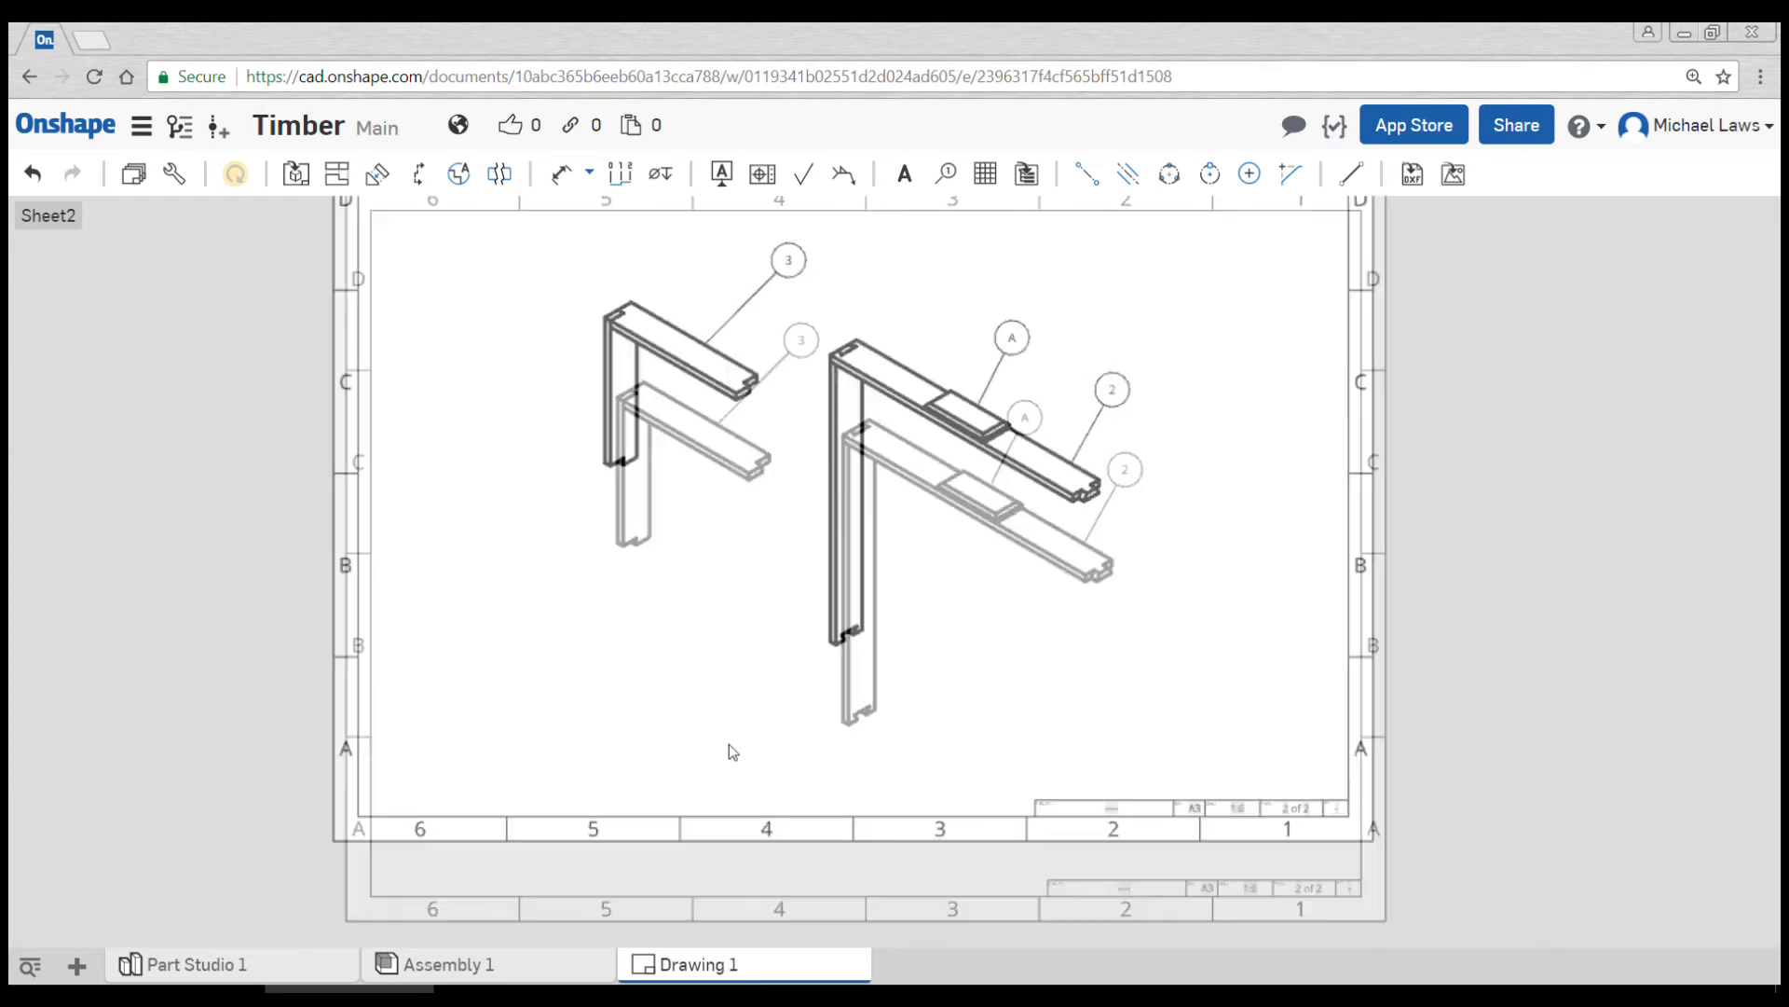
pyautogui.click(133, 174)
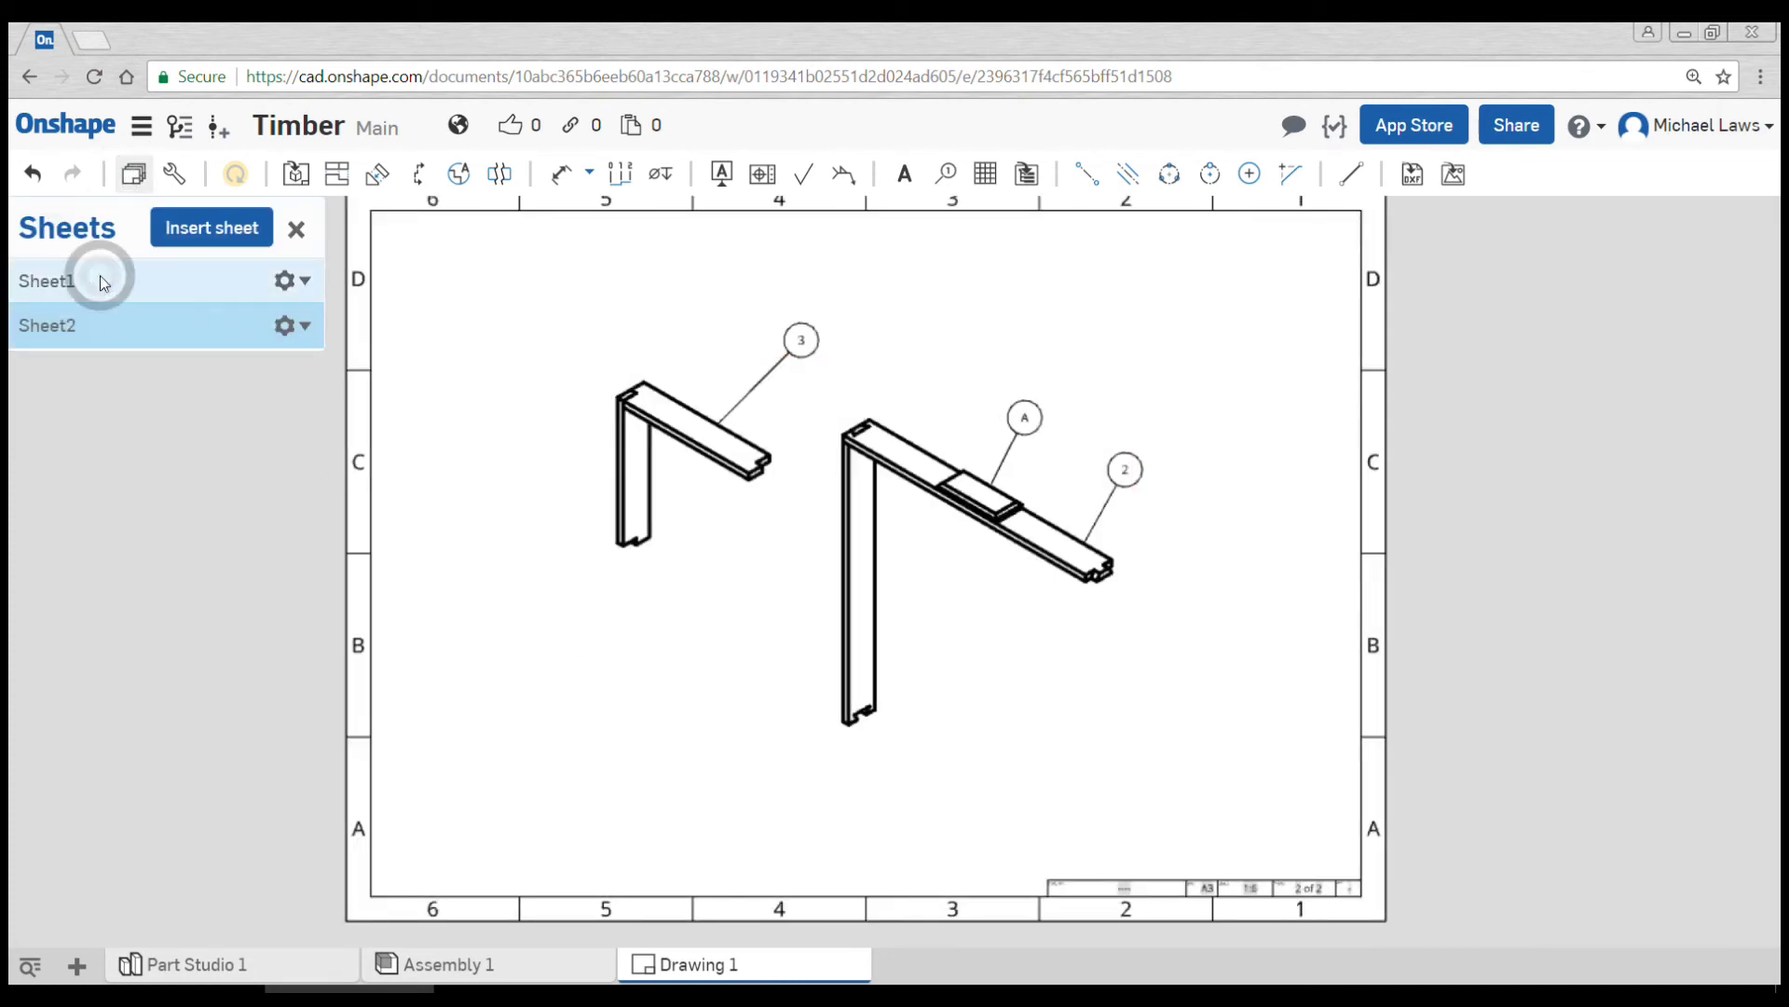
pyautogui.click(100, 278)
# Enter 'sefewfwes' as the TITLE in Sheet1's title block.
pyautogui.scroll(5, 1079, 860)
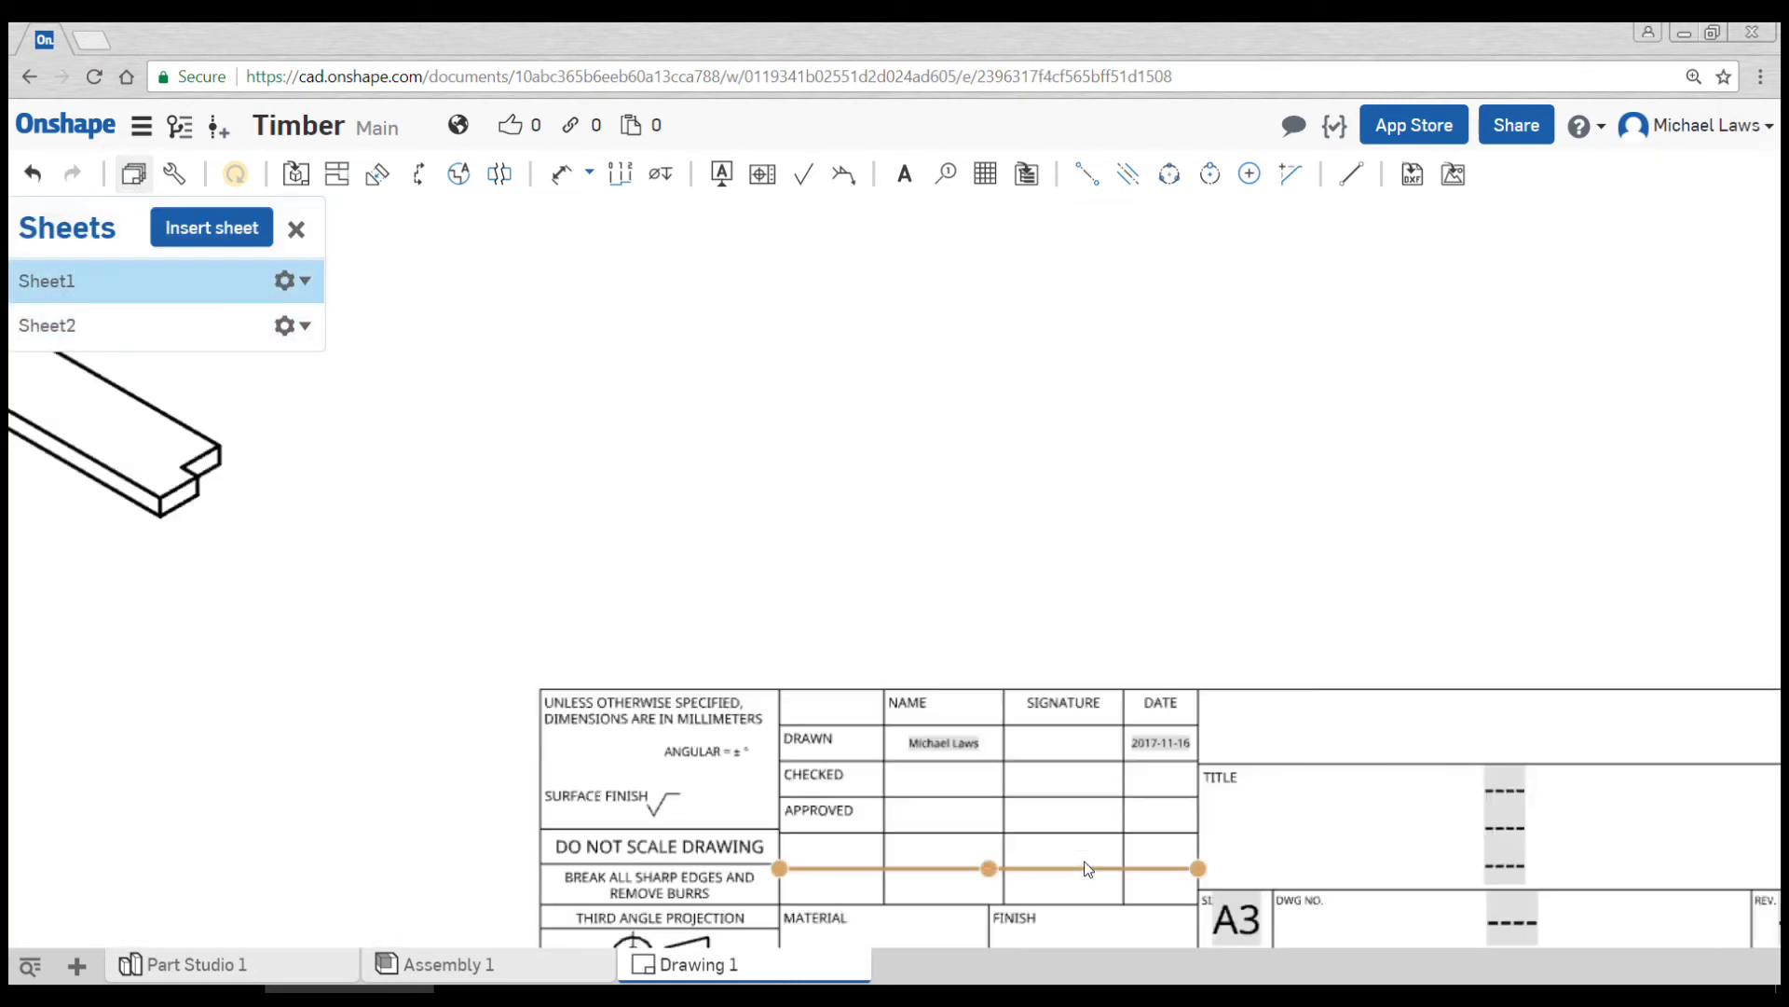
pyautogui.scroll(-3, 818, 808)
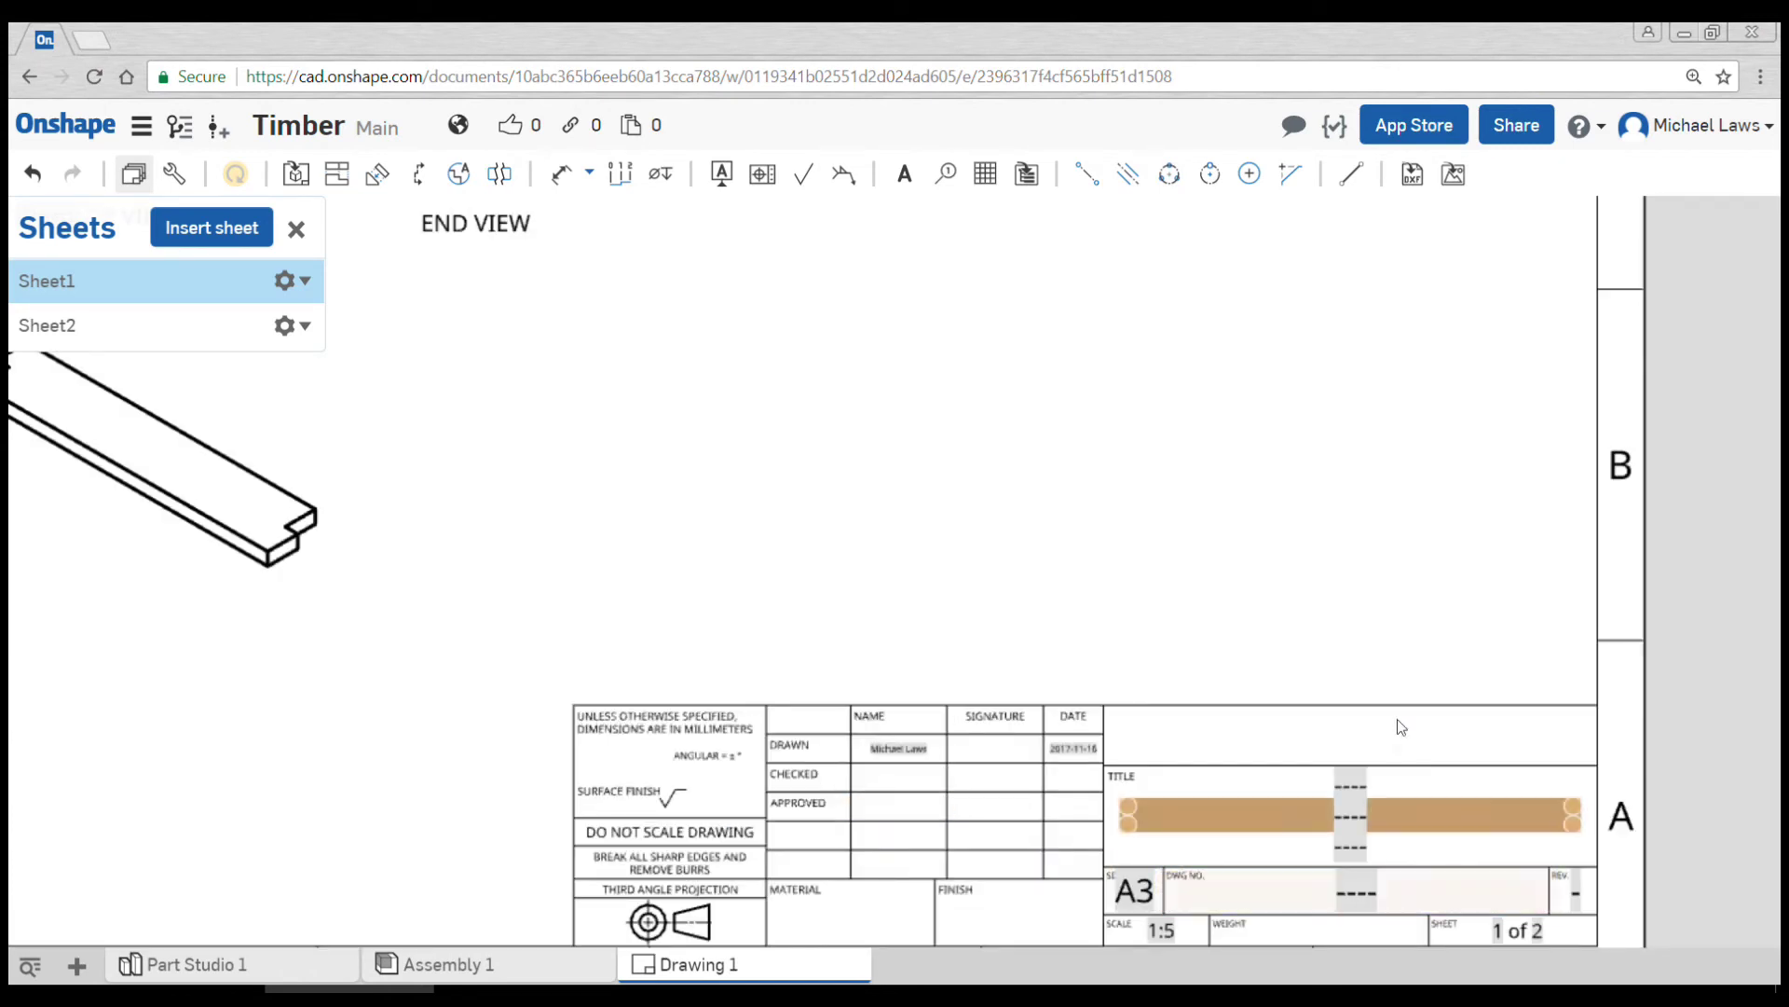
pyautogui.click(1371, 705)
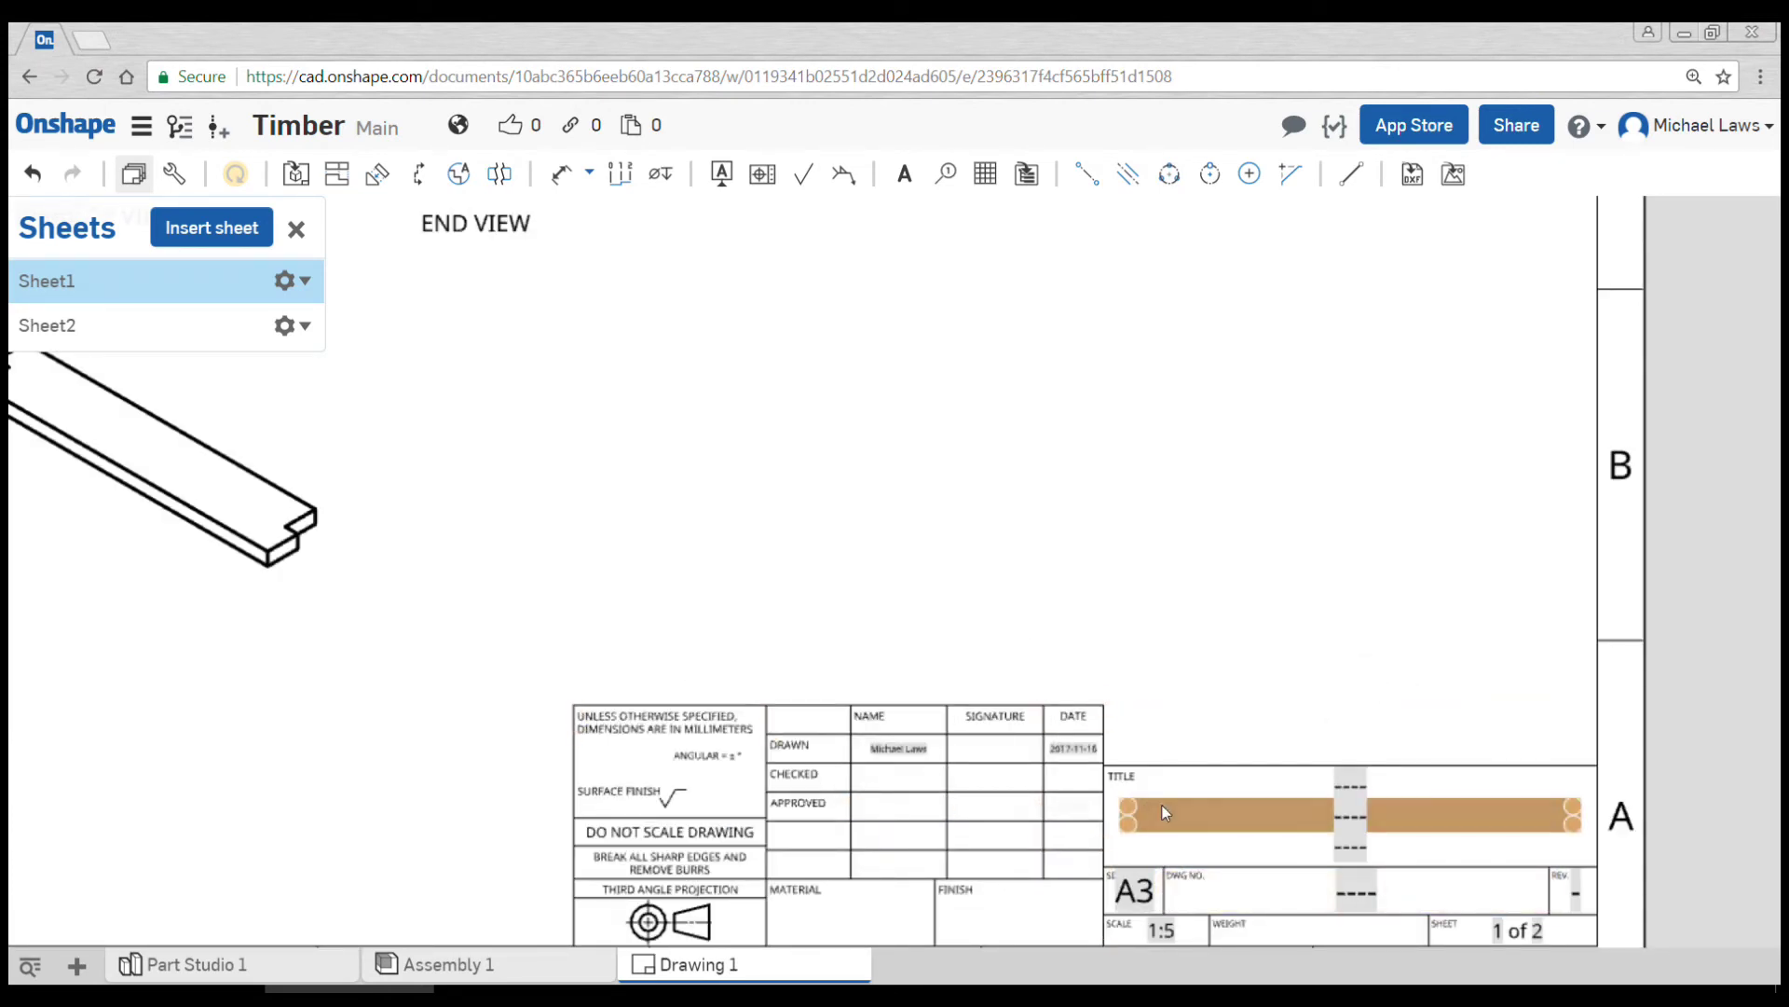
pyautogui.doubleClick(1167, 809)
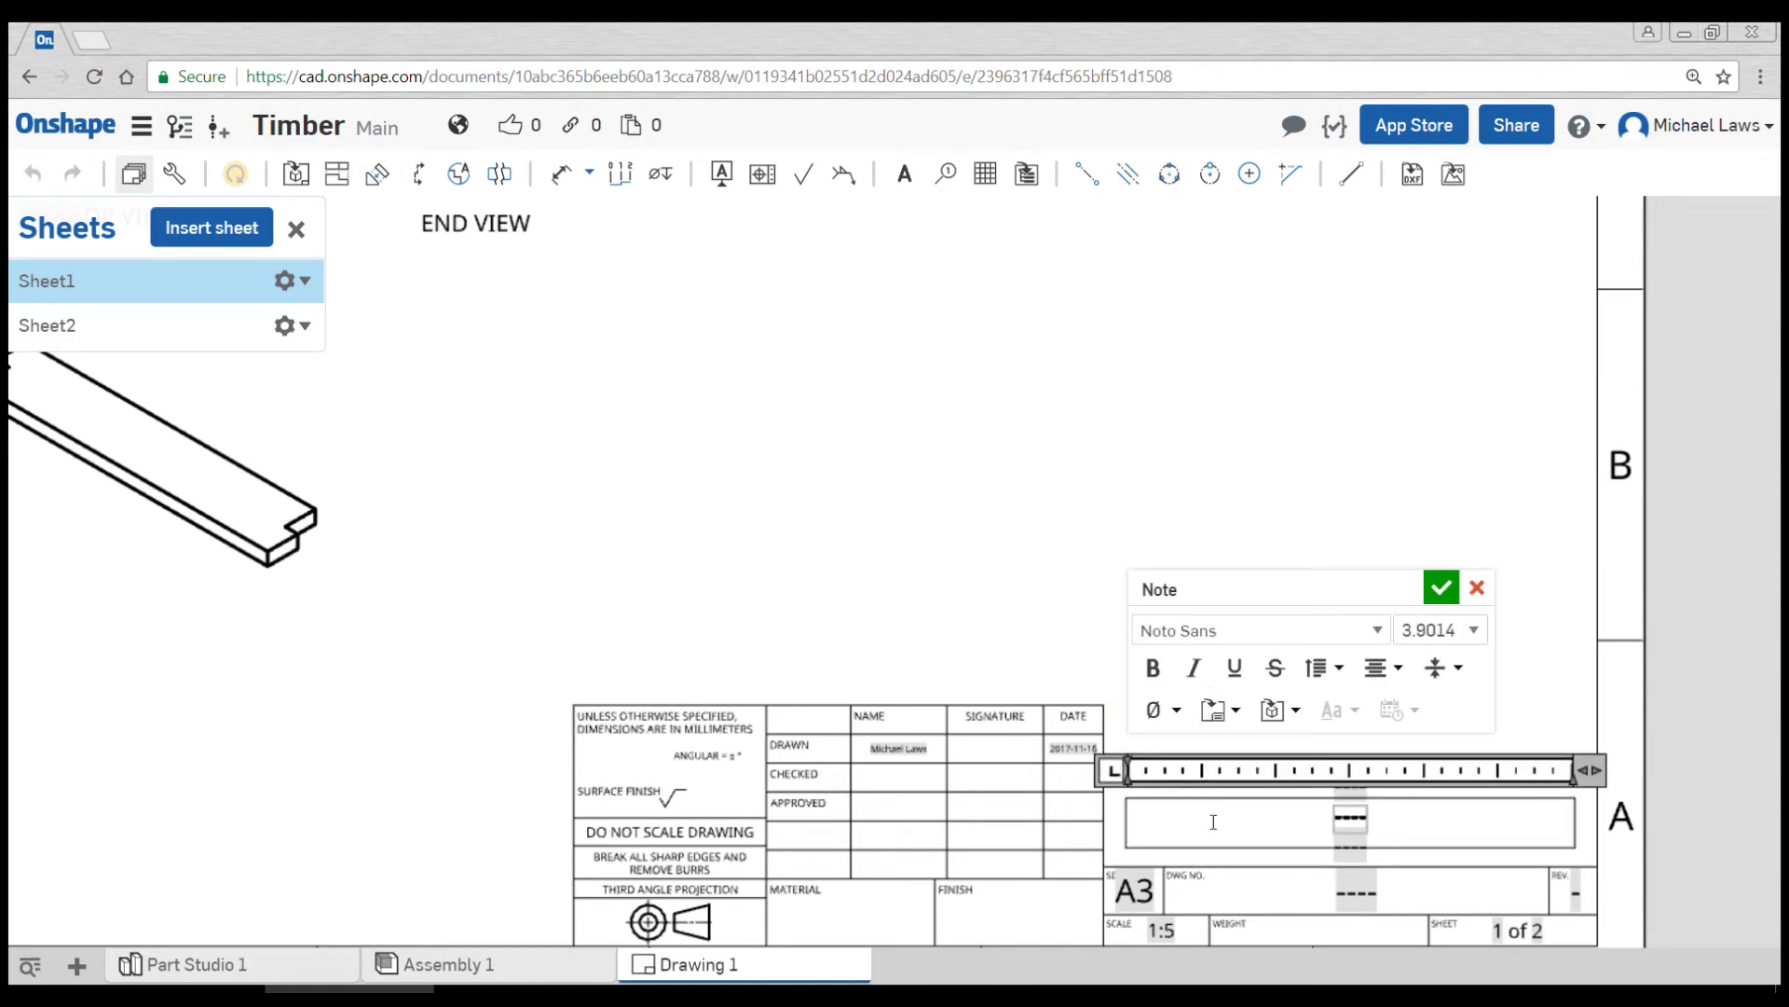
pyautogui.write('sefewfwes')
pyautogui.click(1440, 587)
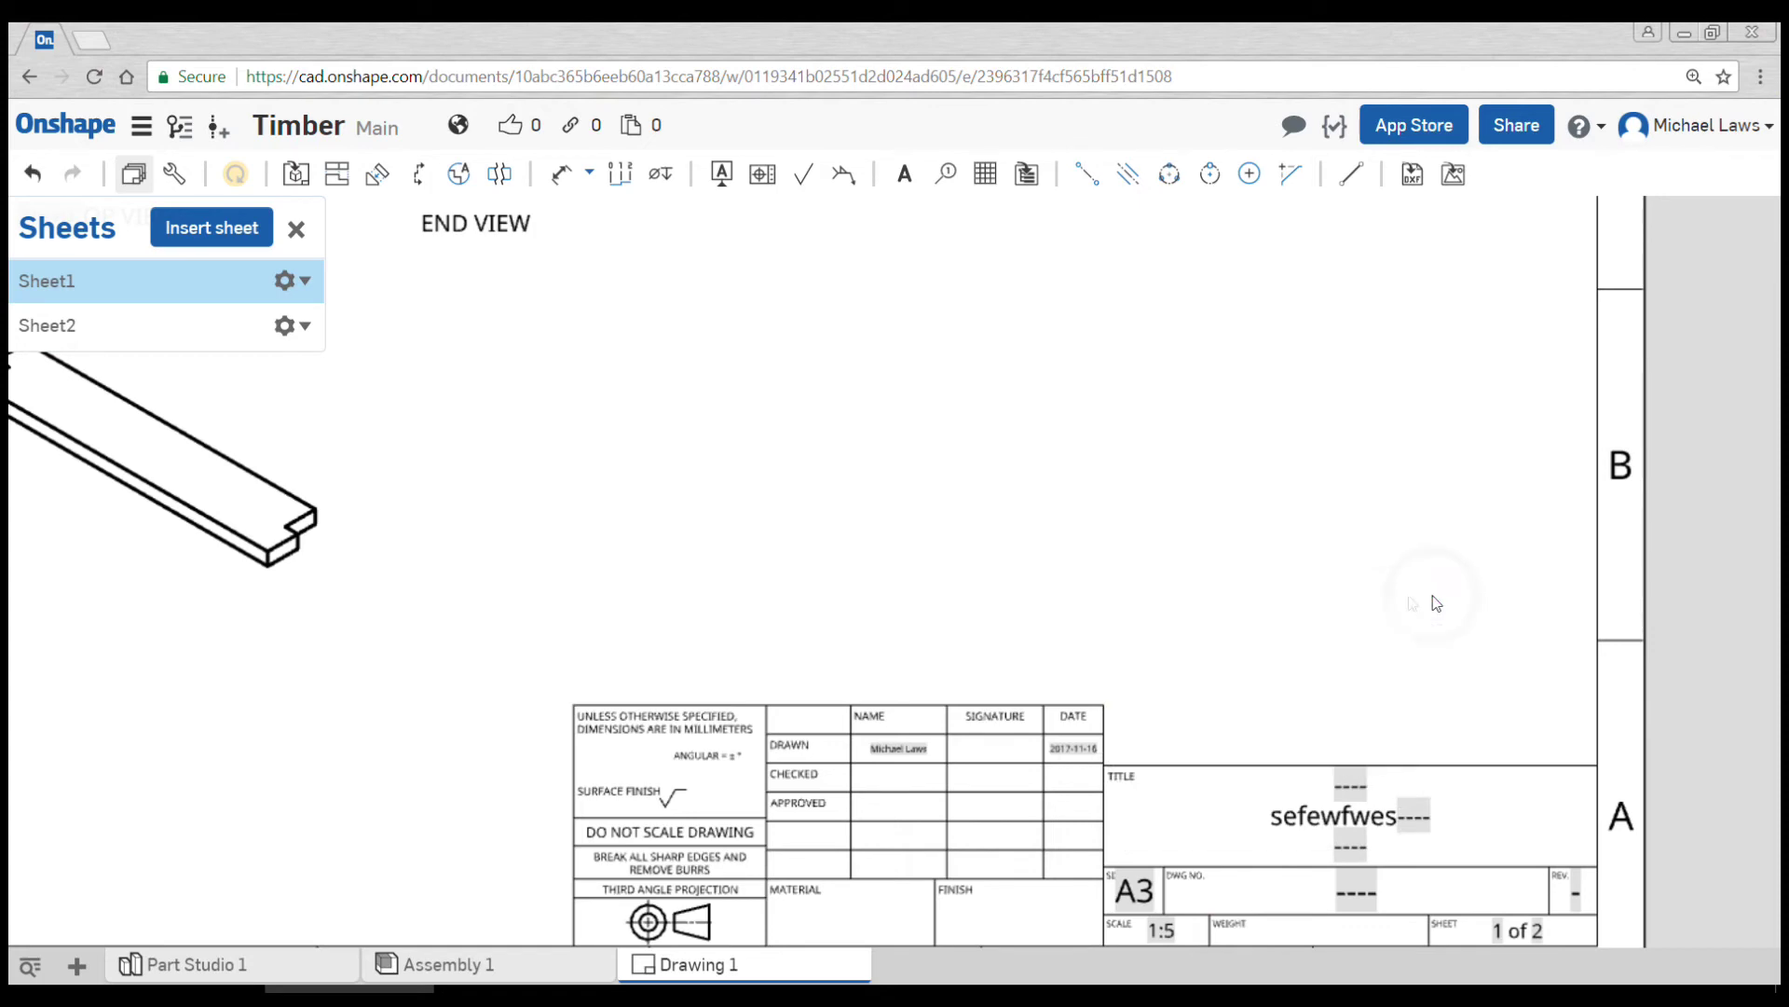
pyautogui.scroll(-3, 1168, 515)
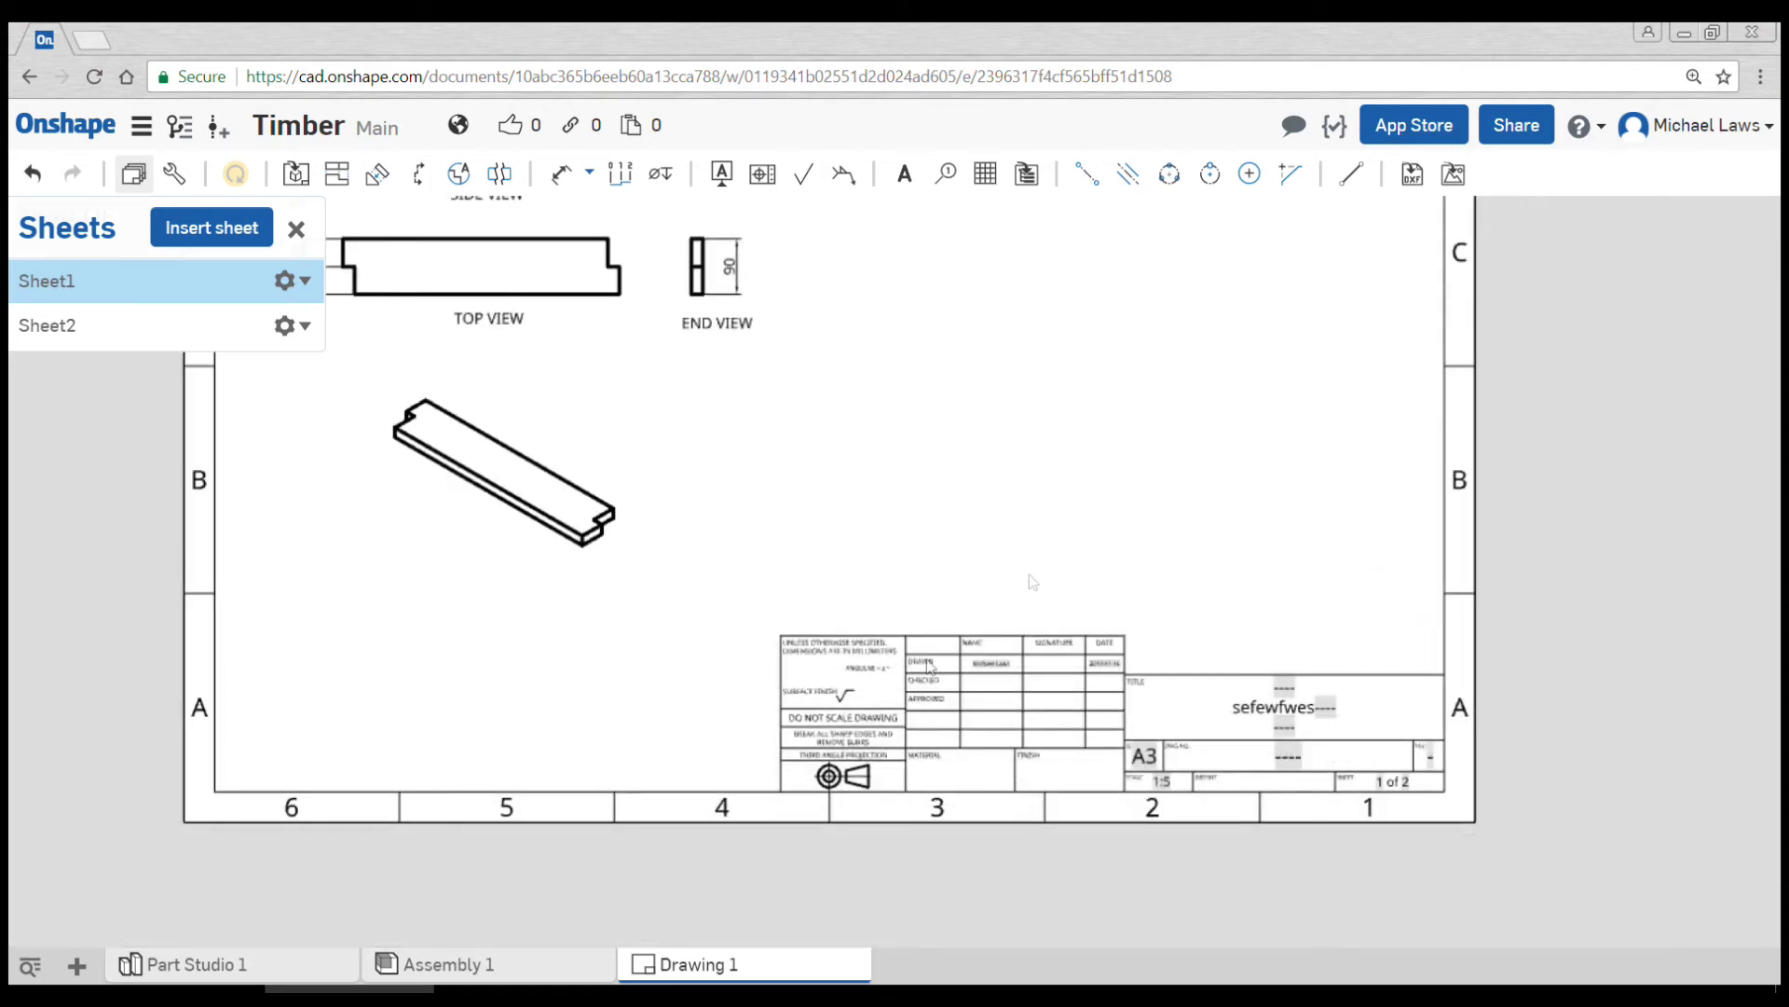
pyautogui.scroll(2, 923, 667)
pyautogui.scroll(-5, 899, 491)
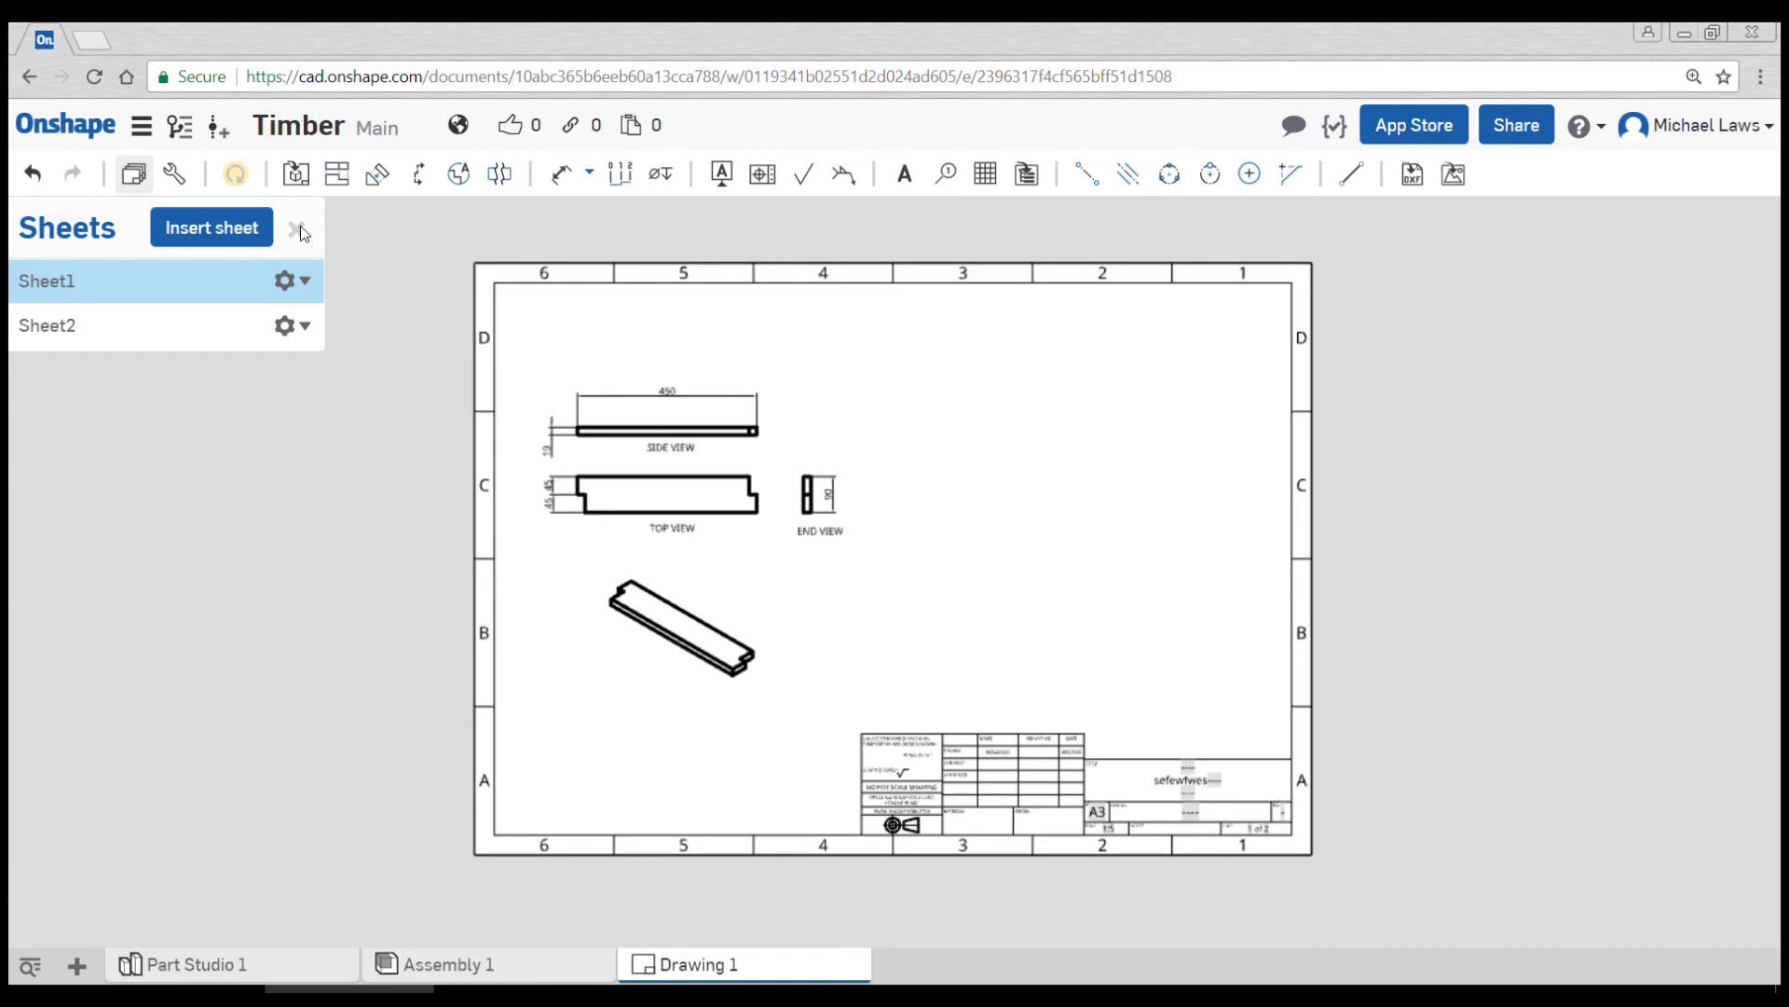
# In Part Studio 1, dimension the 19mm pieces sketch's middle rectangle to 500 mm long.
pyautogui.click(298, 230)
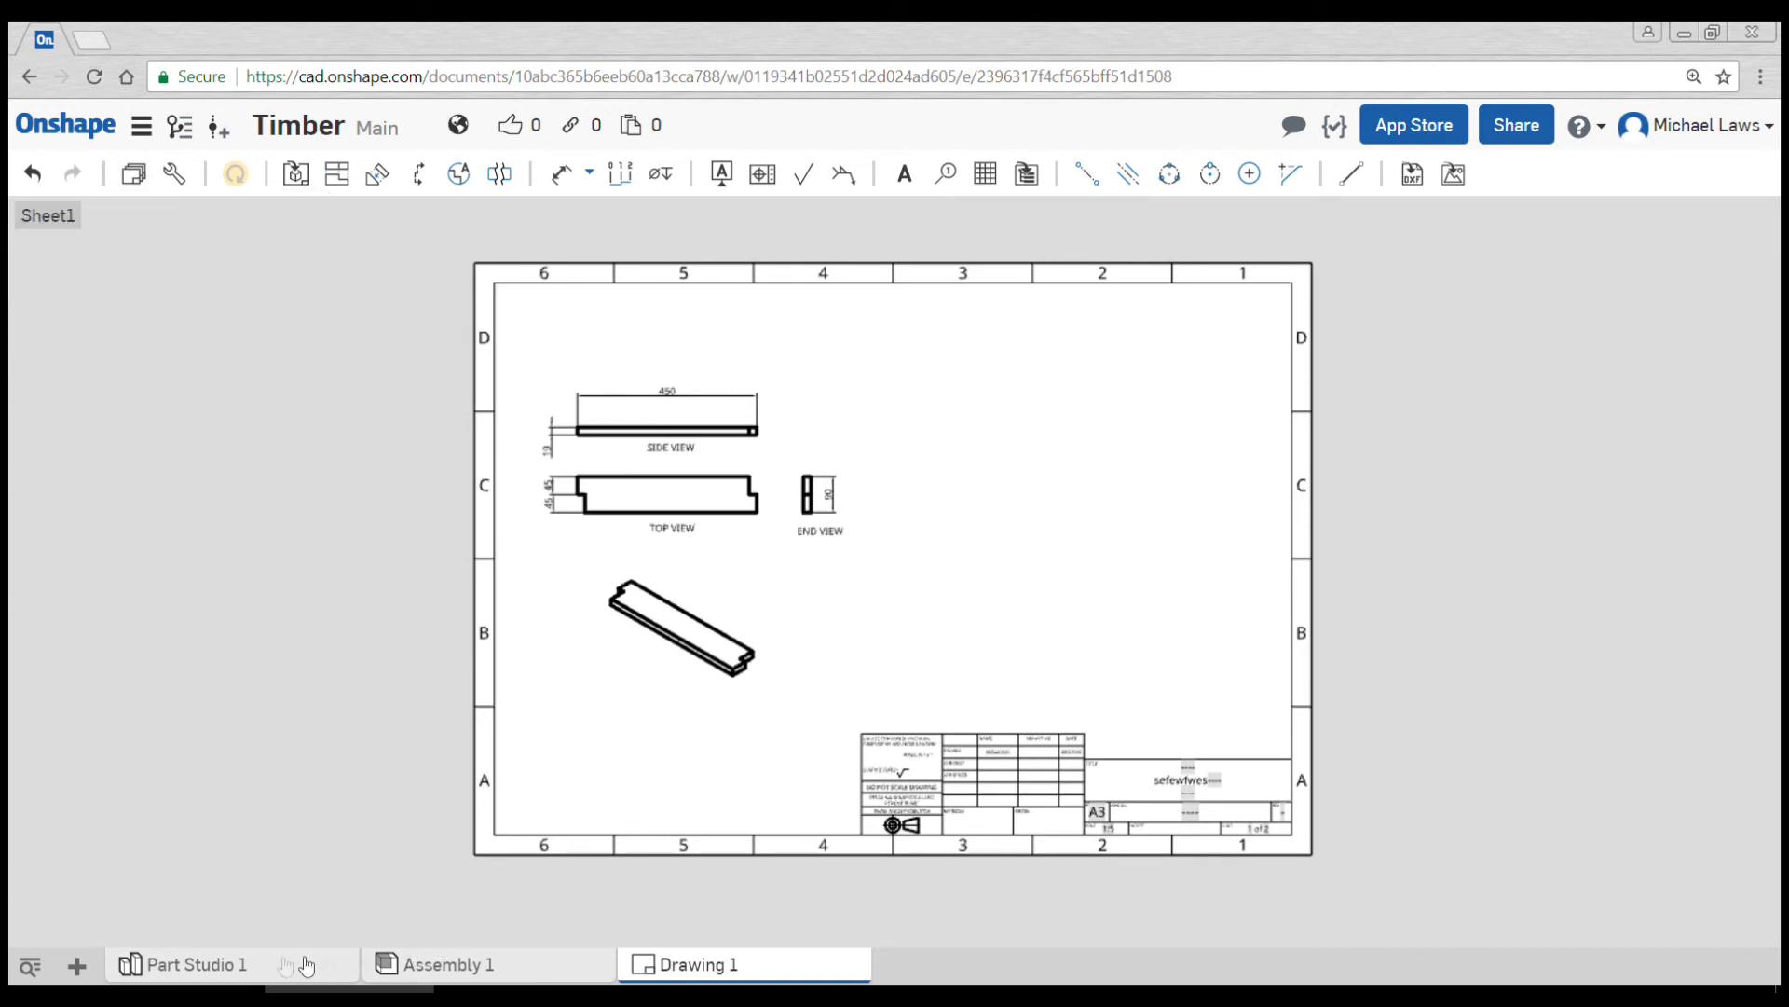
pyautogui.click(252, 962)
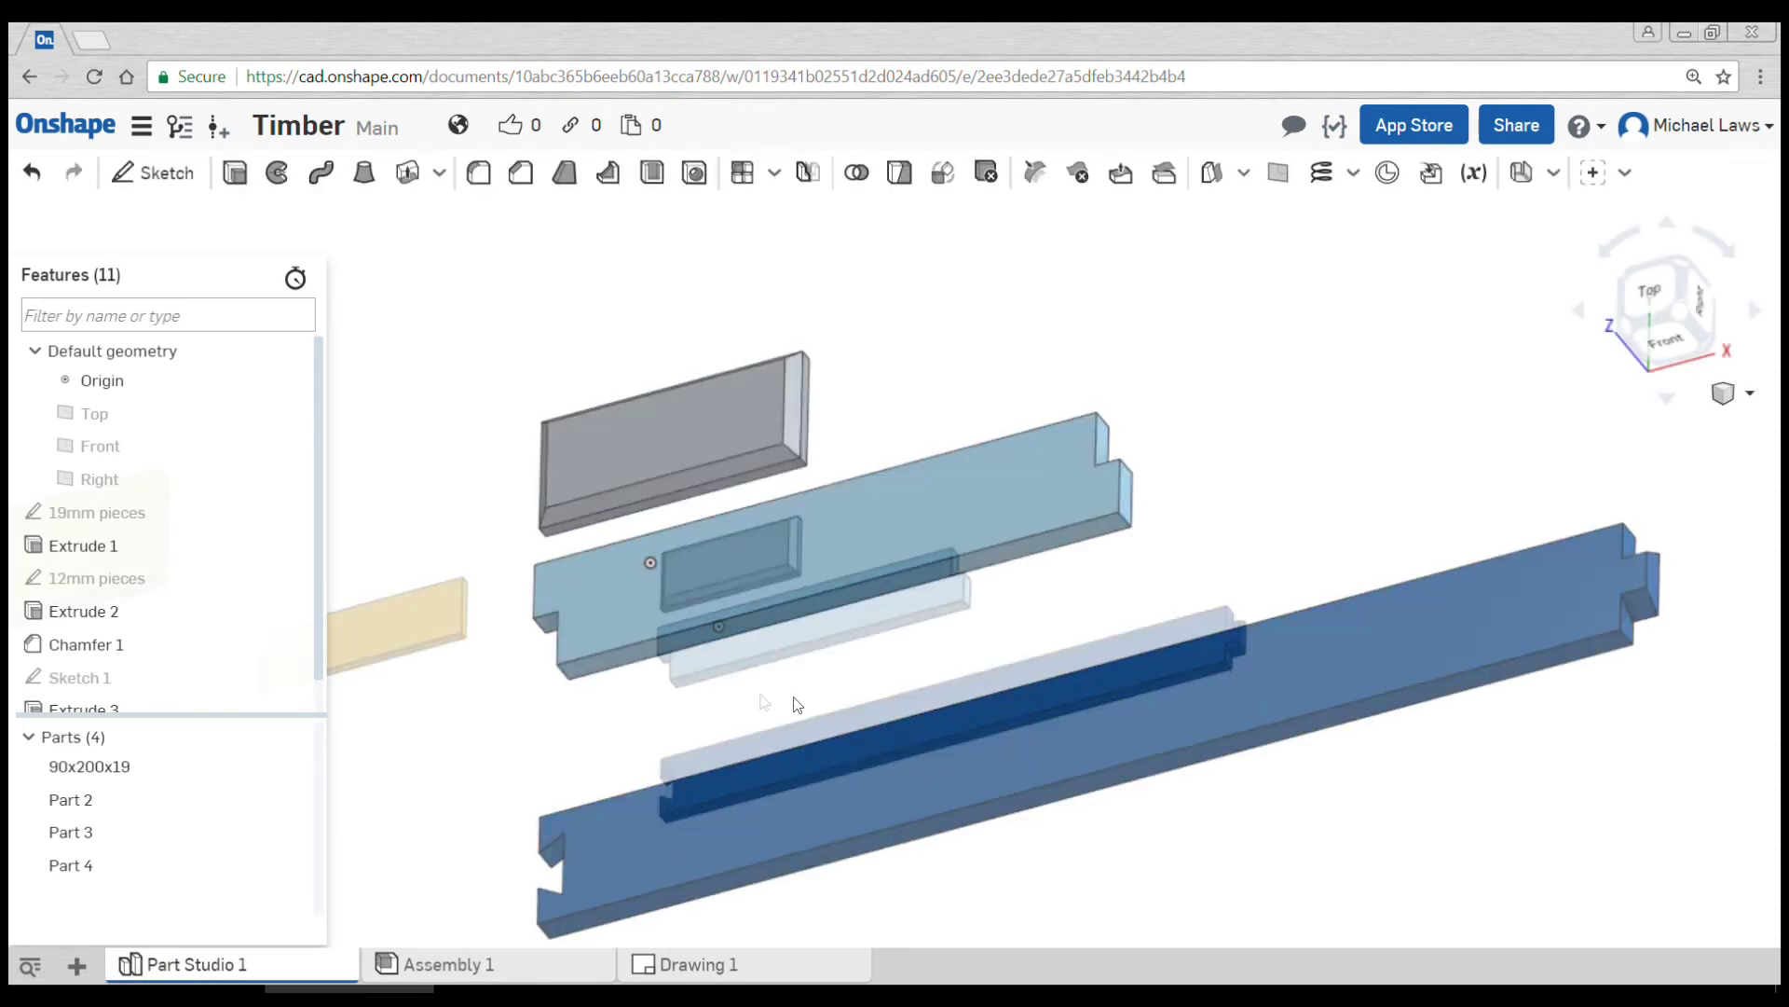
pyautogui.doubleClick(1034, 658)
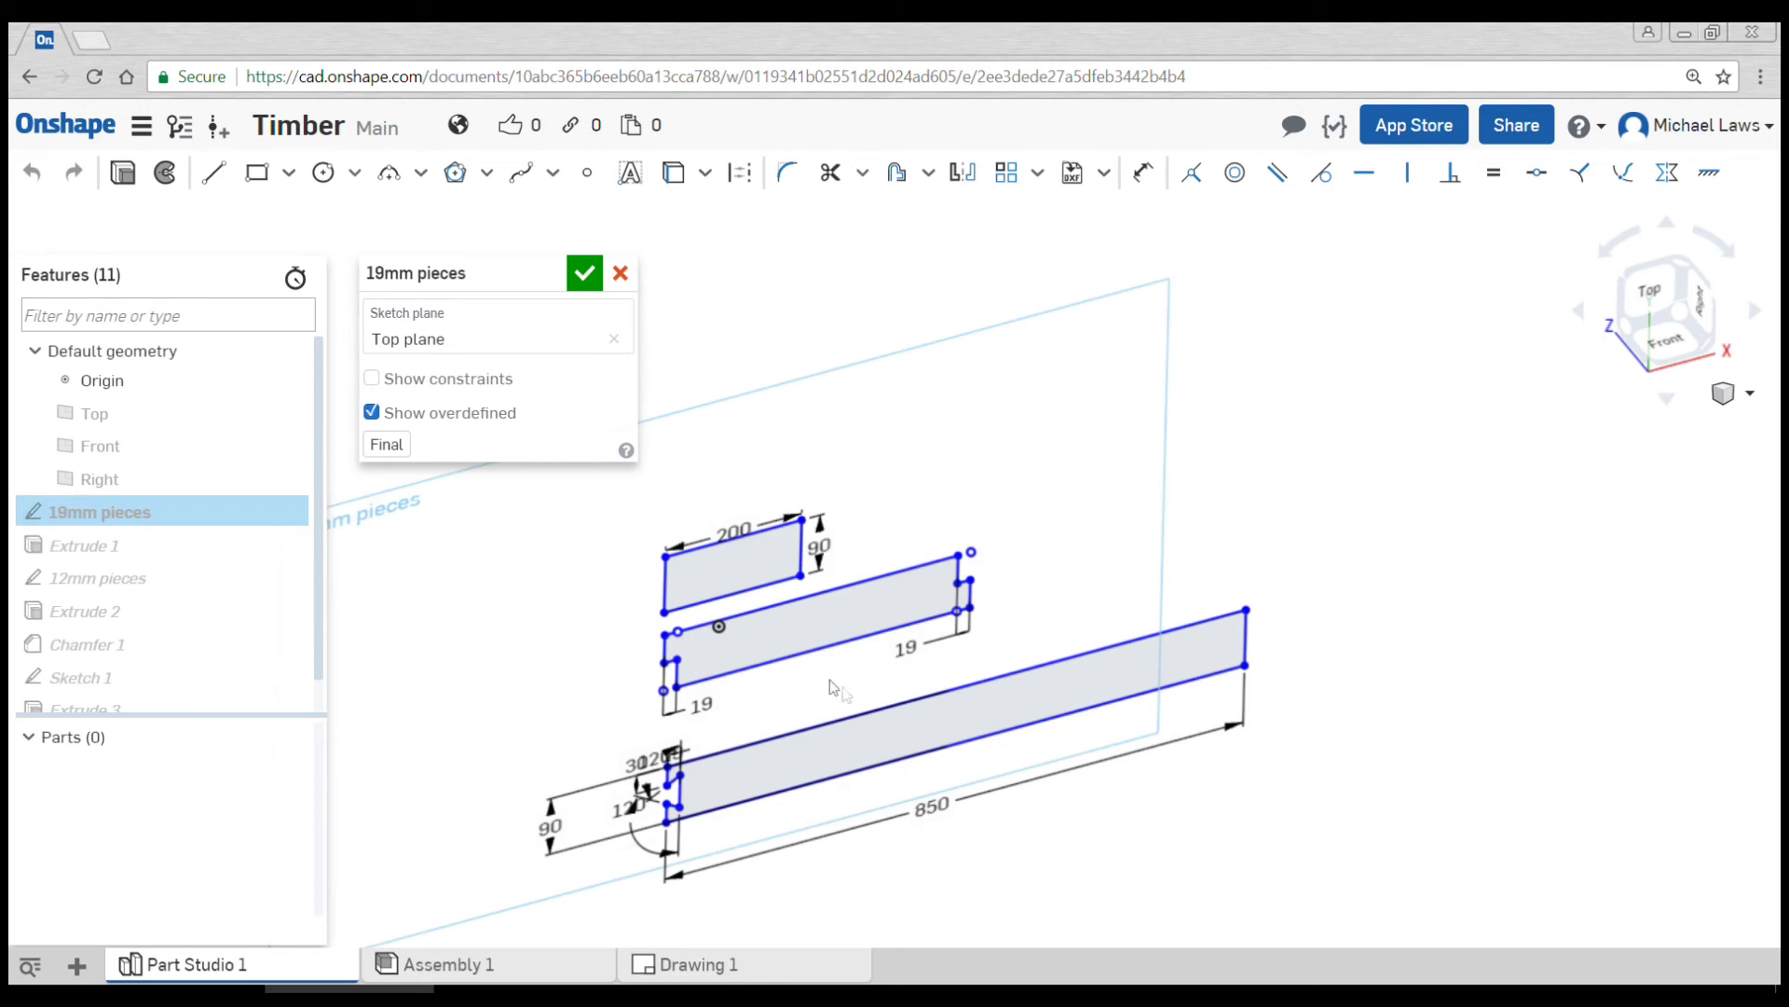
pyautogui.press('n')
pyautogui.press('d')
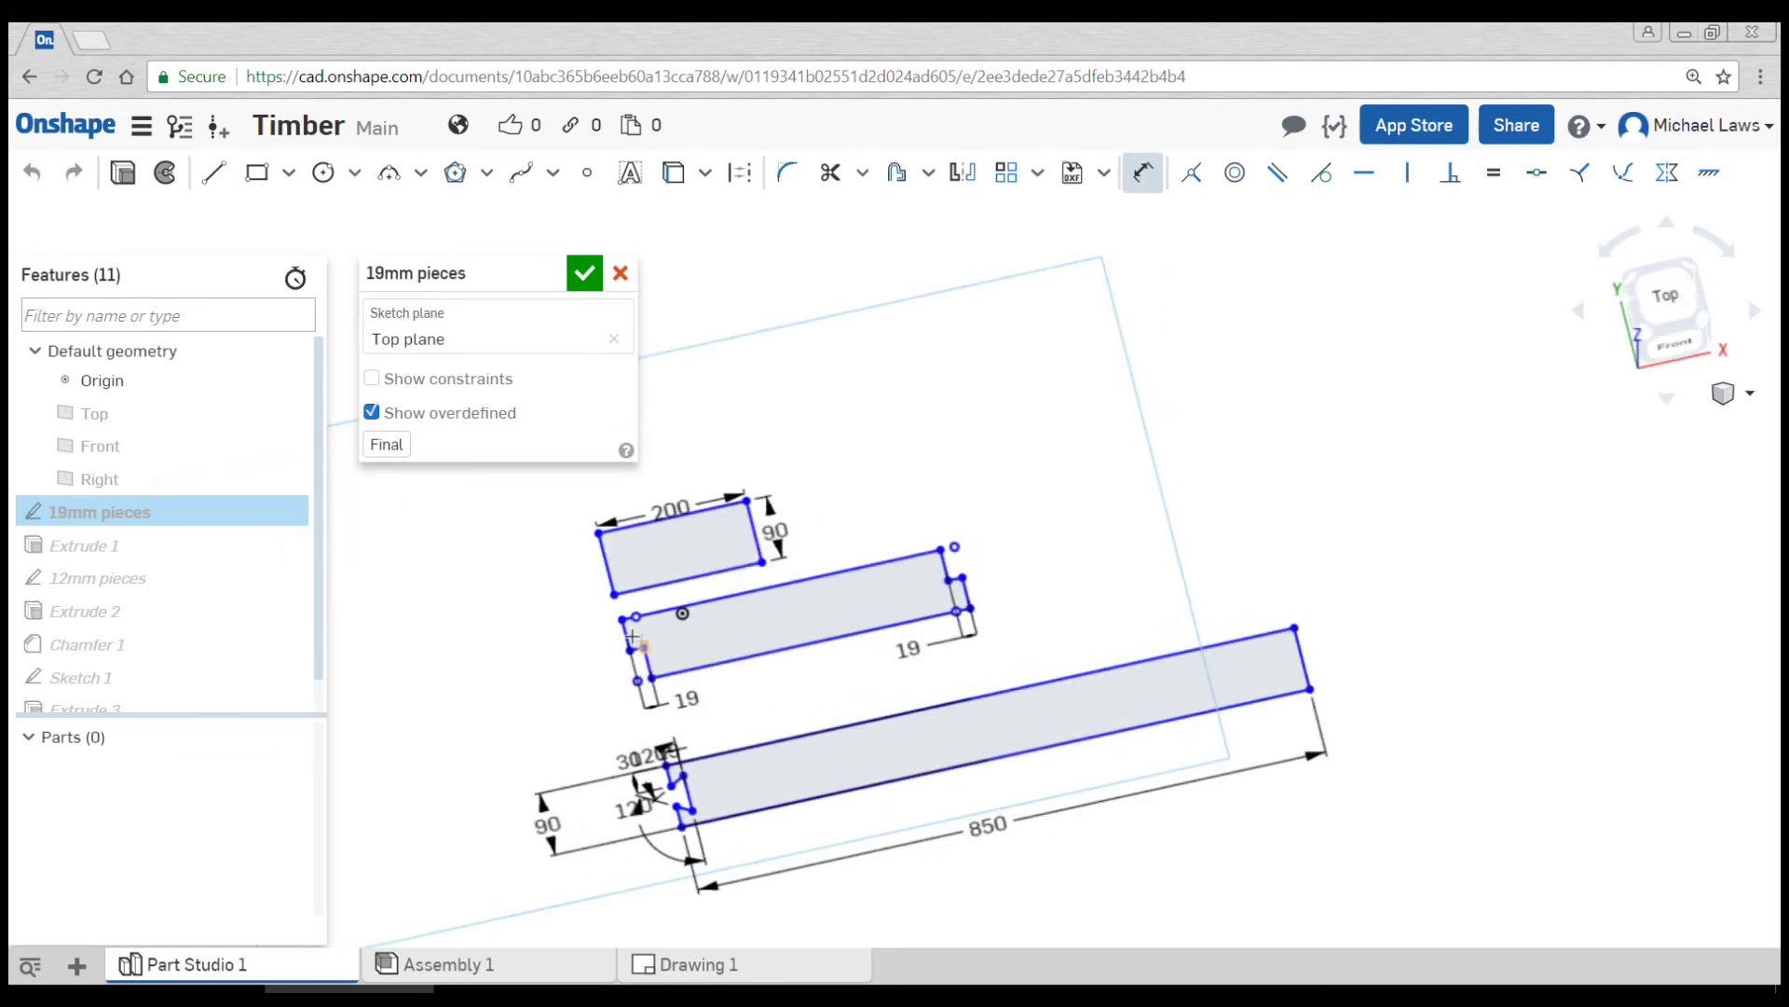
pyautogui.click(623, 620)
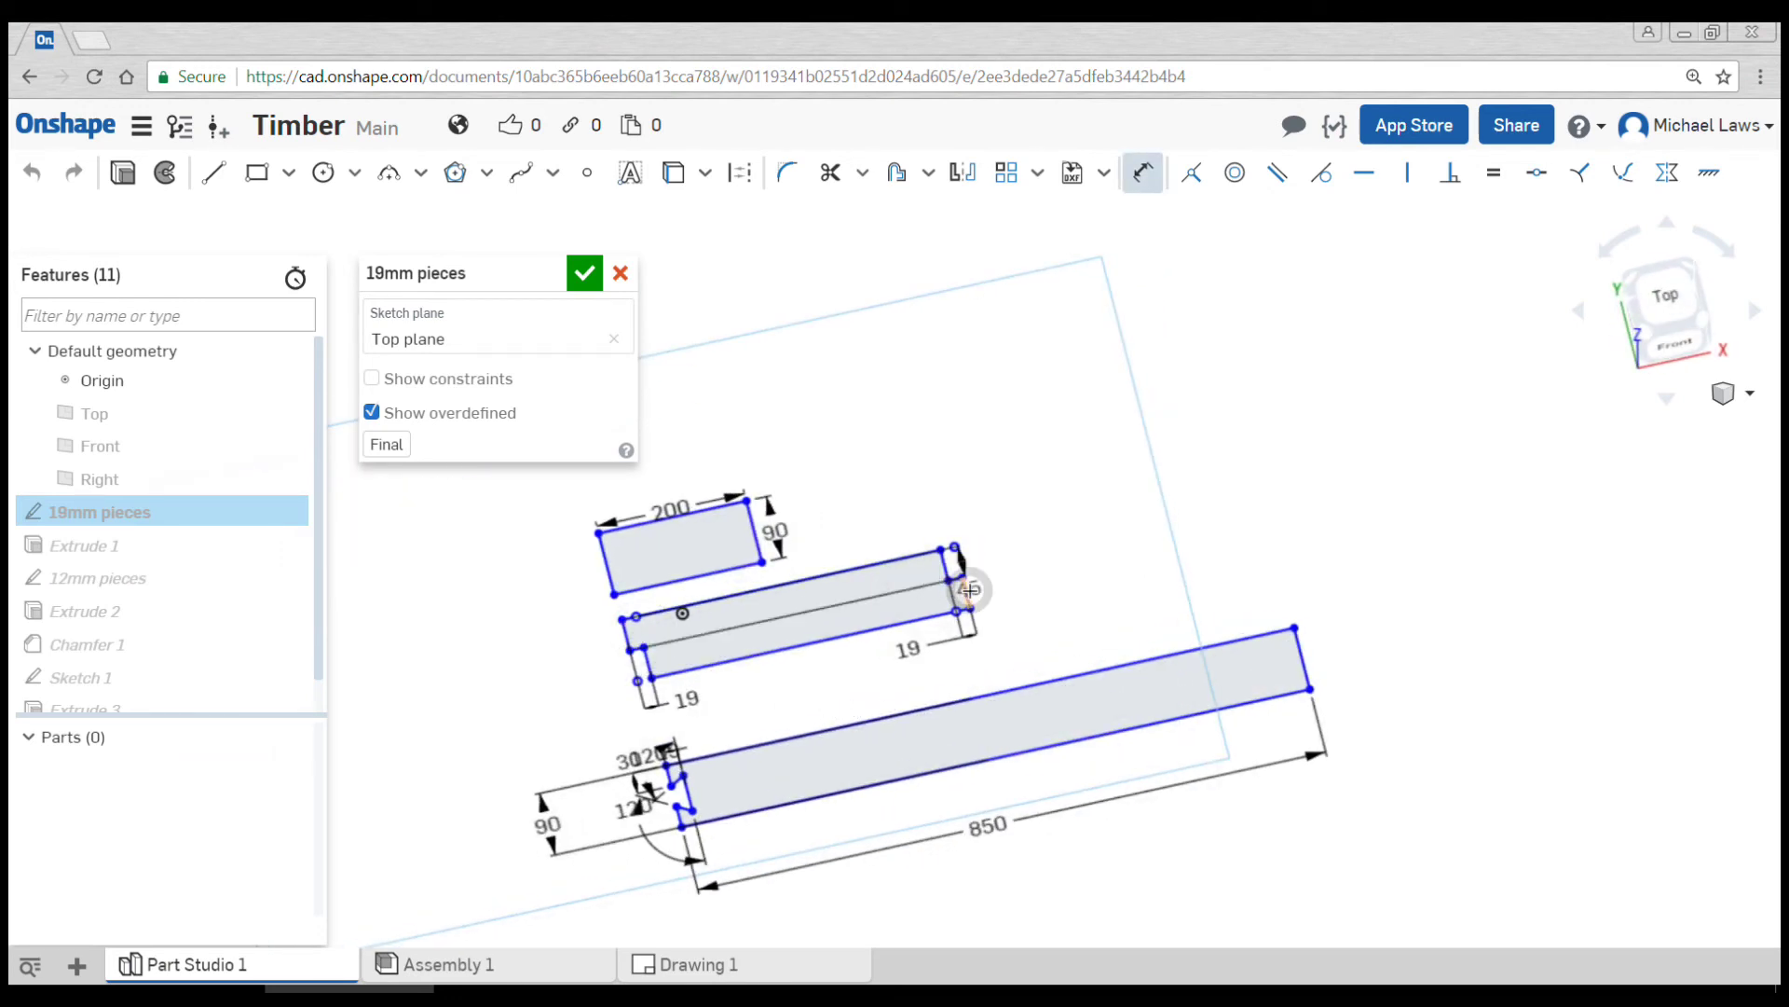
pyautogui.click(969, 589)
pyautogui.click(853, 692)
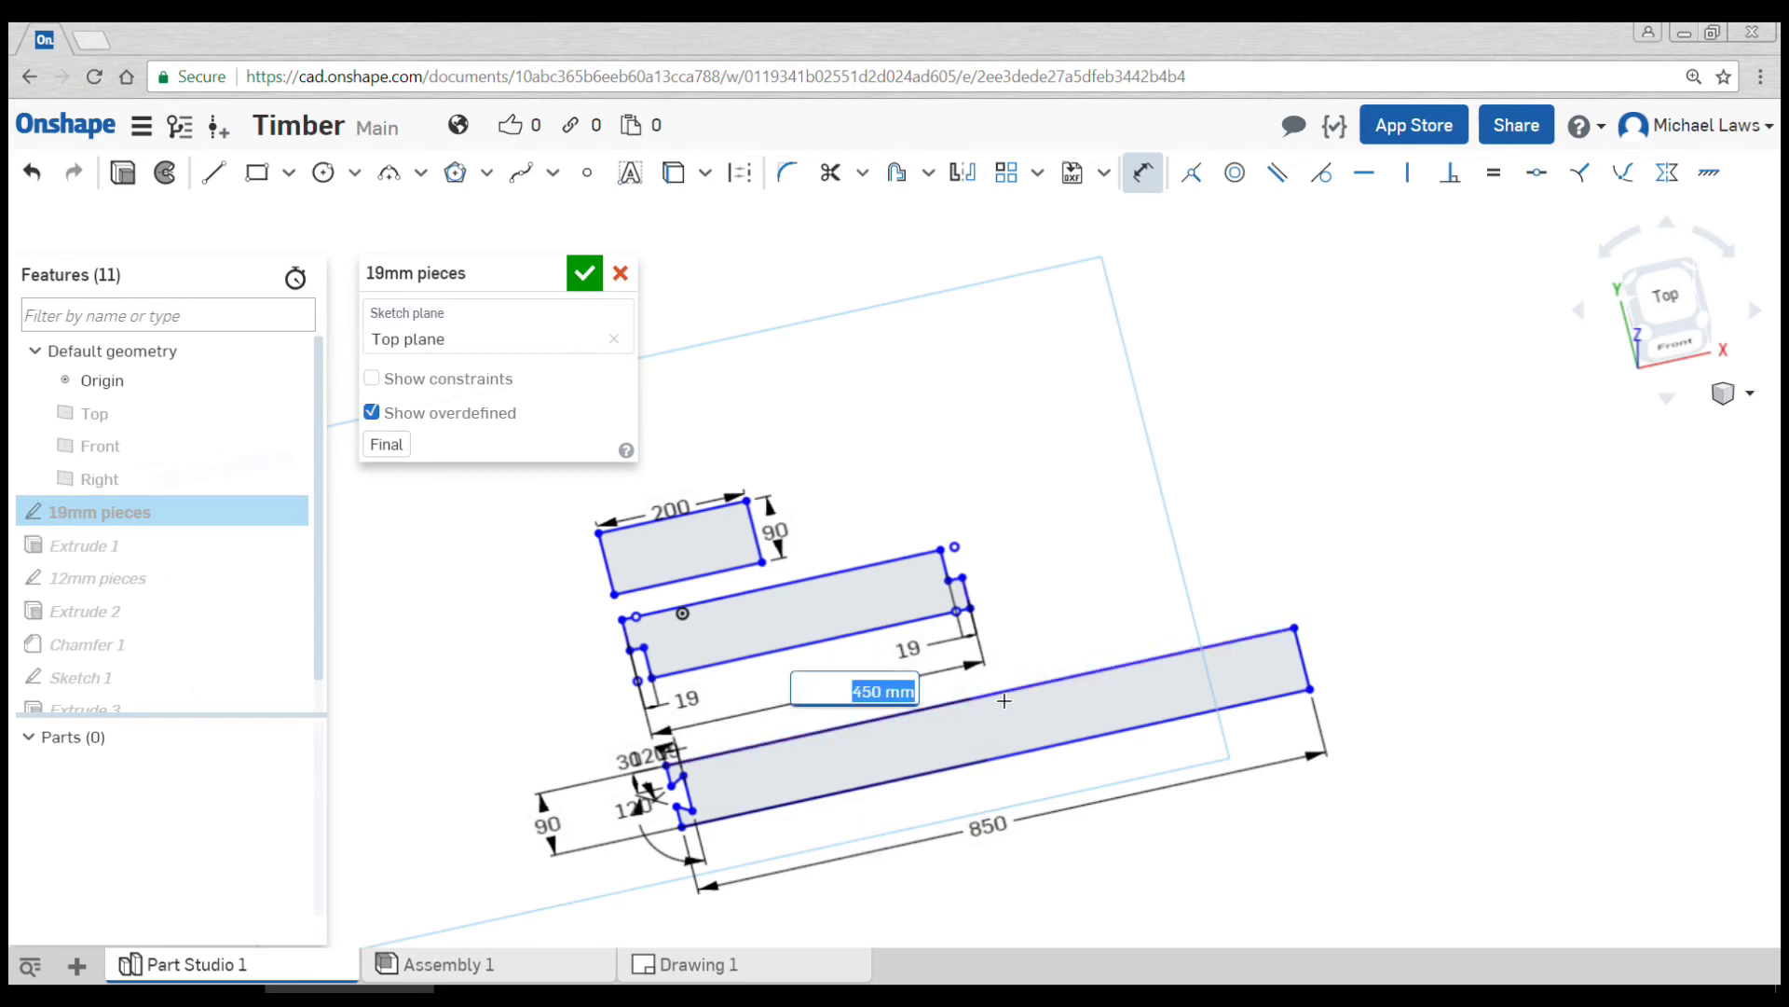
pyautogui.write('500')
pyautogui.press('Return')
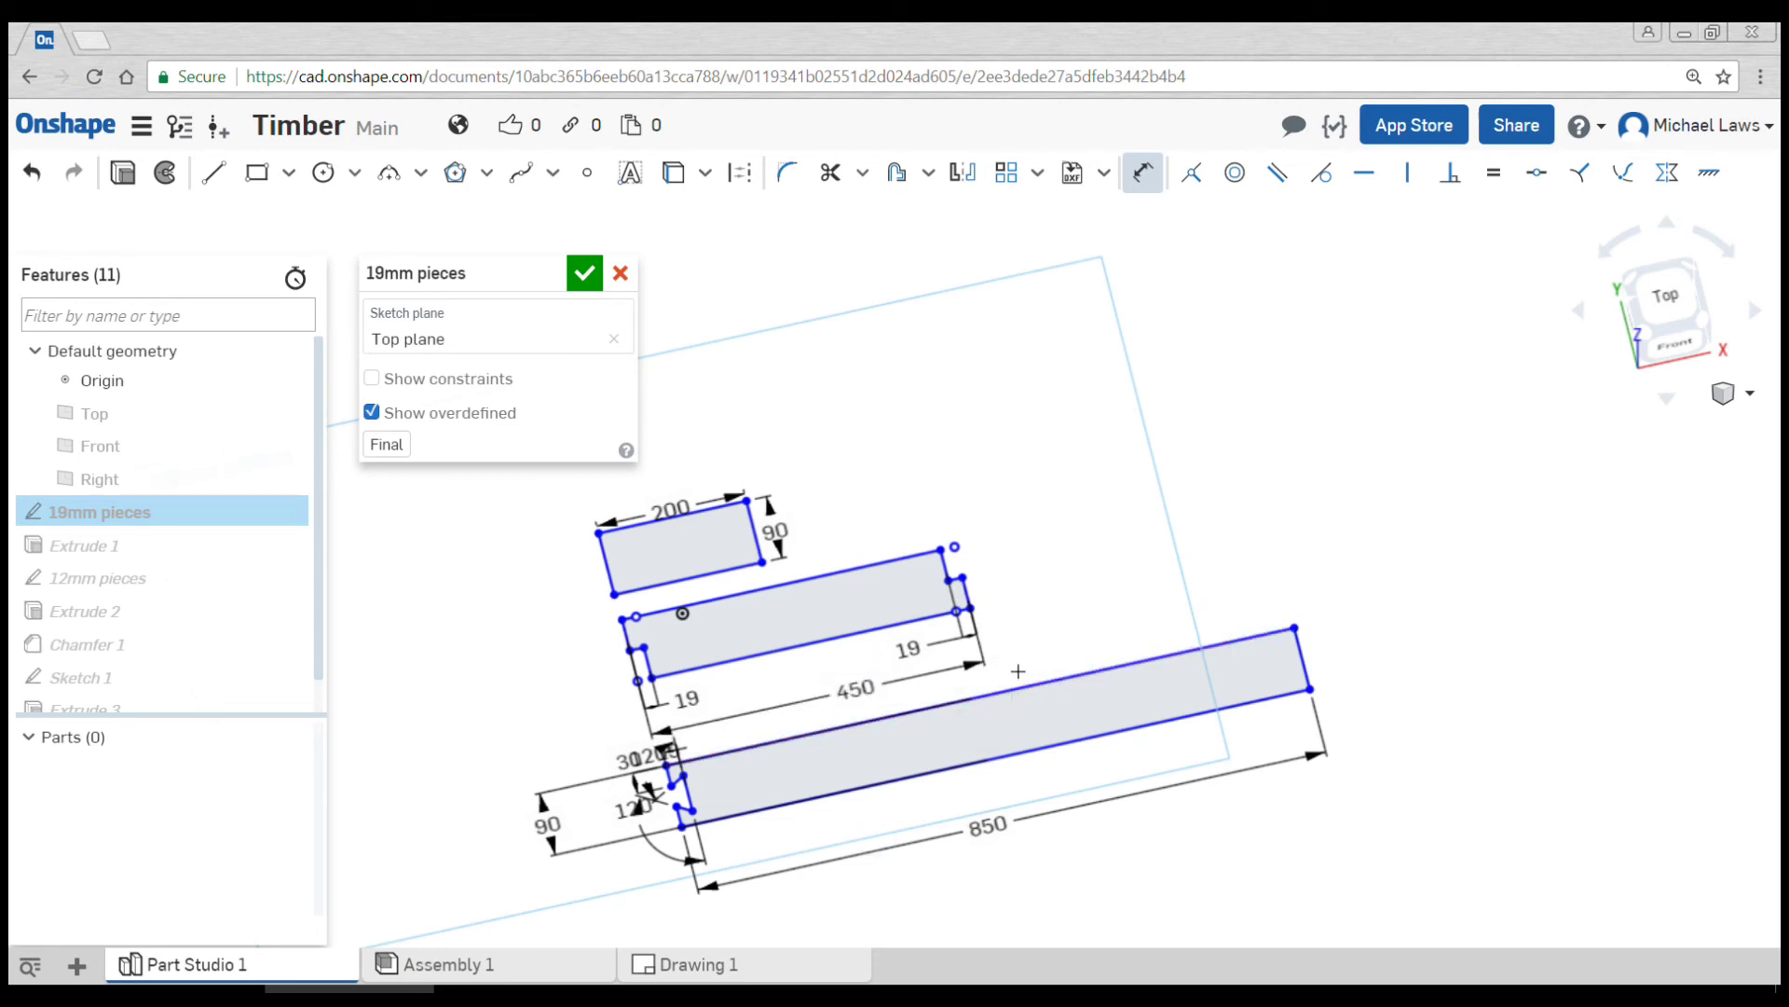
pyautogui.click(586, 273)
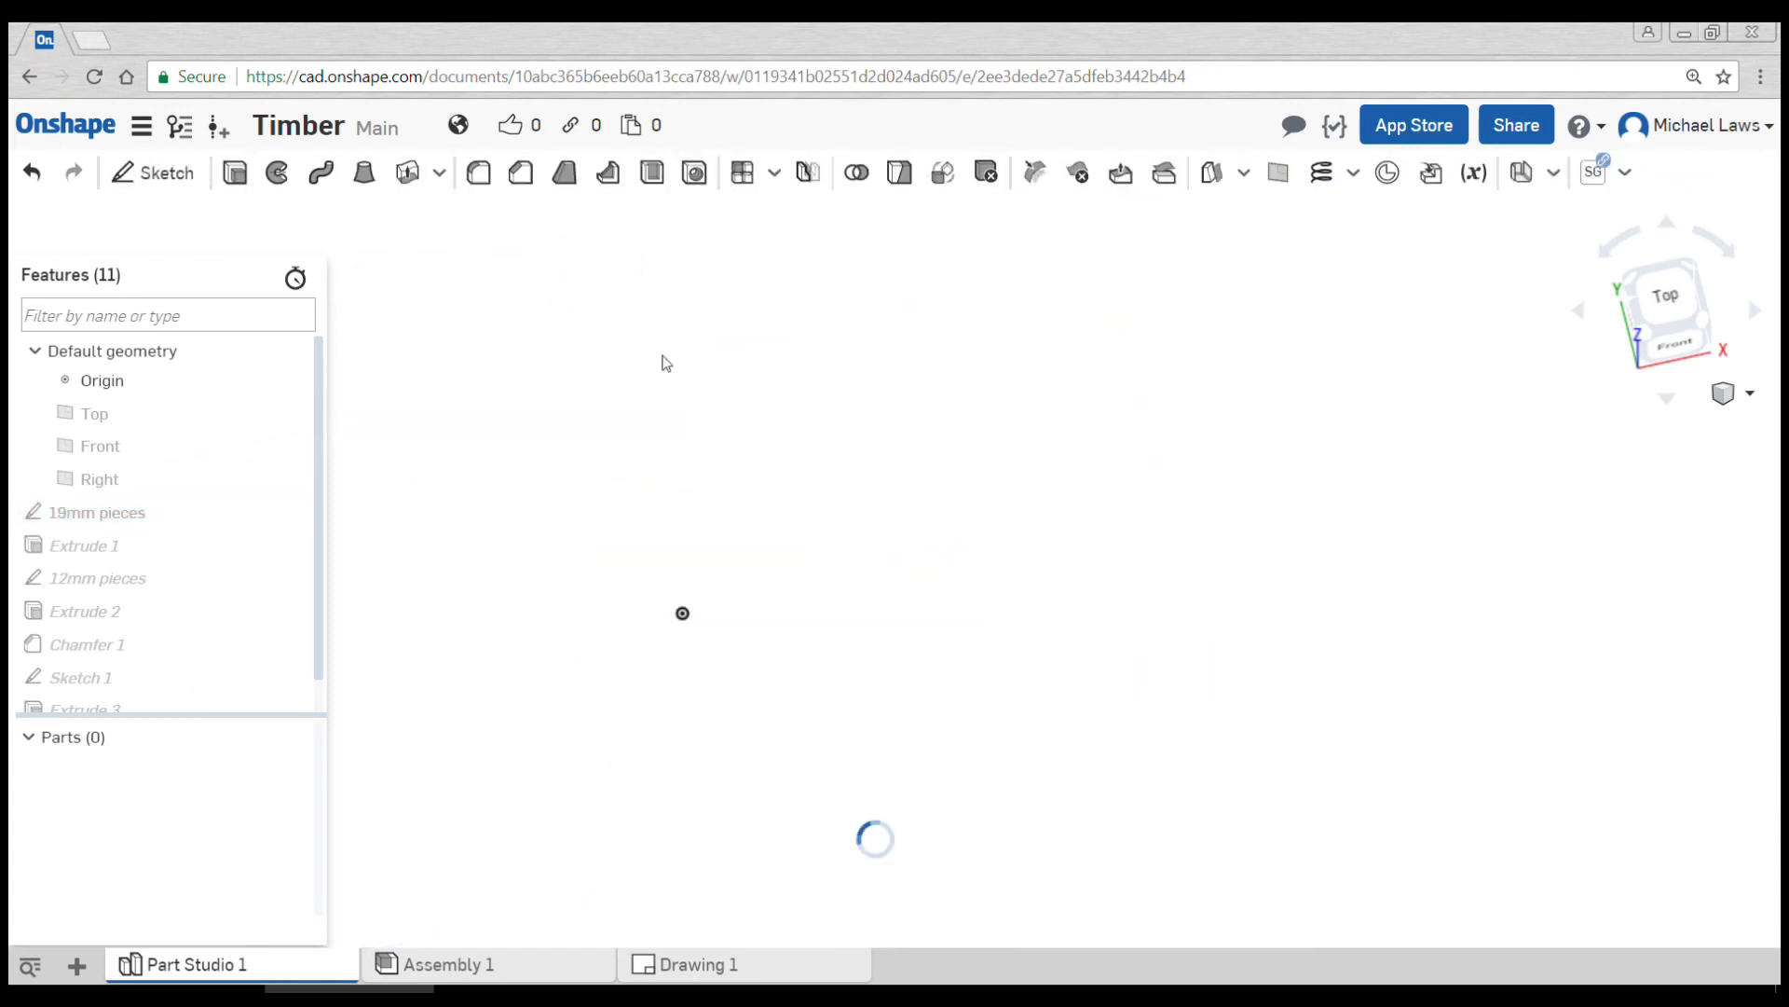
# Inspect both L-shaped frames in Assembly 1, then go back to Drawing 1.
pyautogui.click(433, 962)
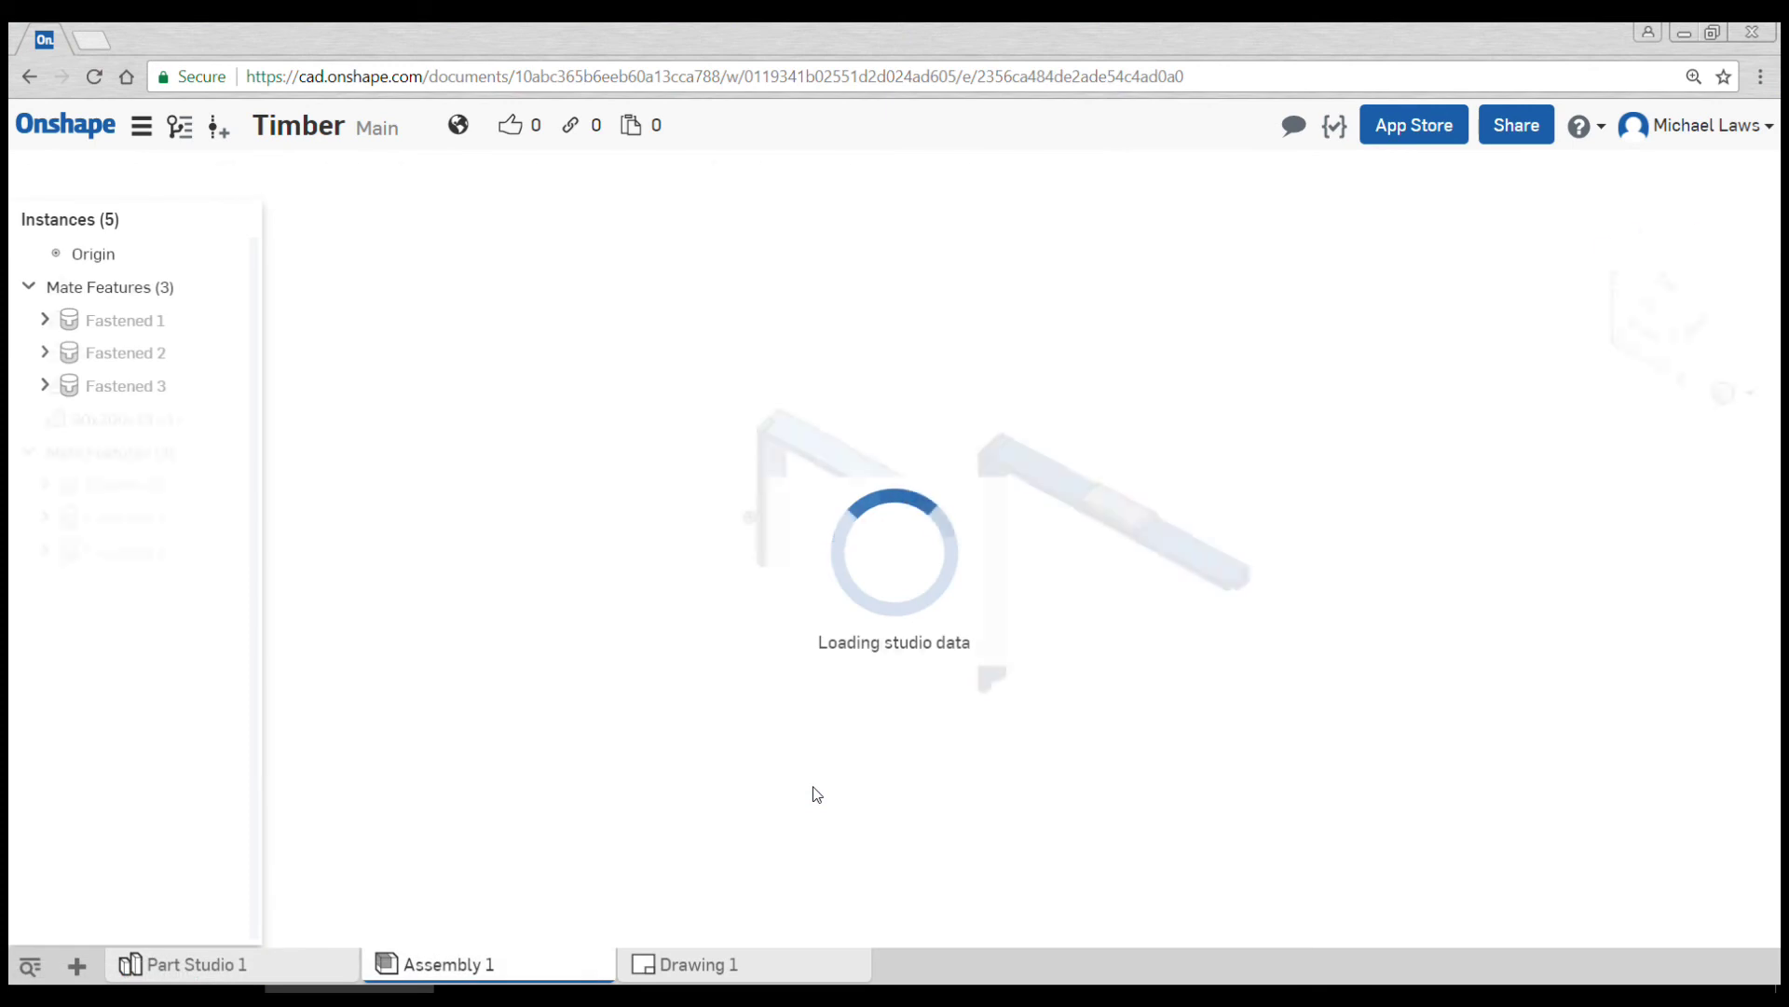
pyautogui.scroll(6, 782, 533)
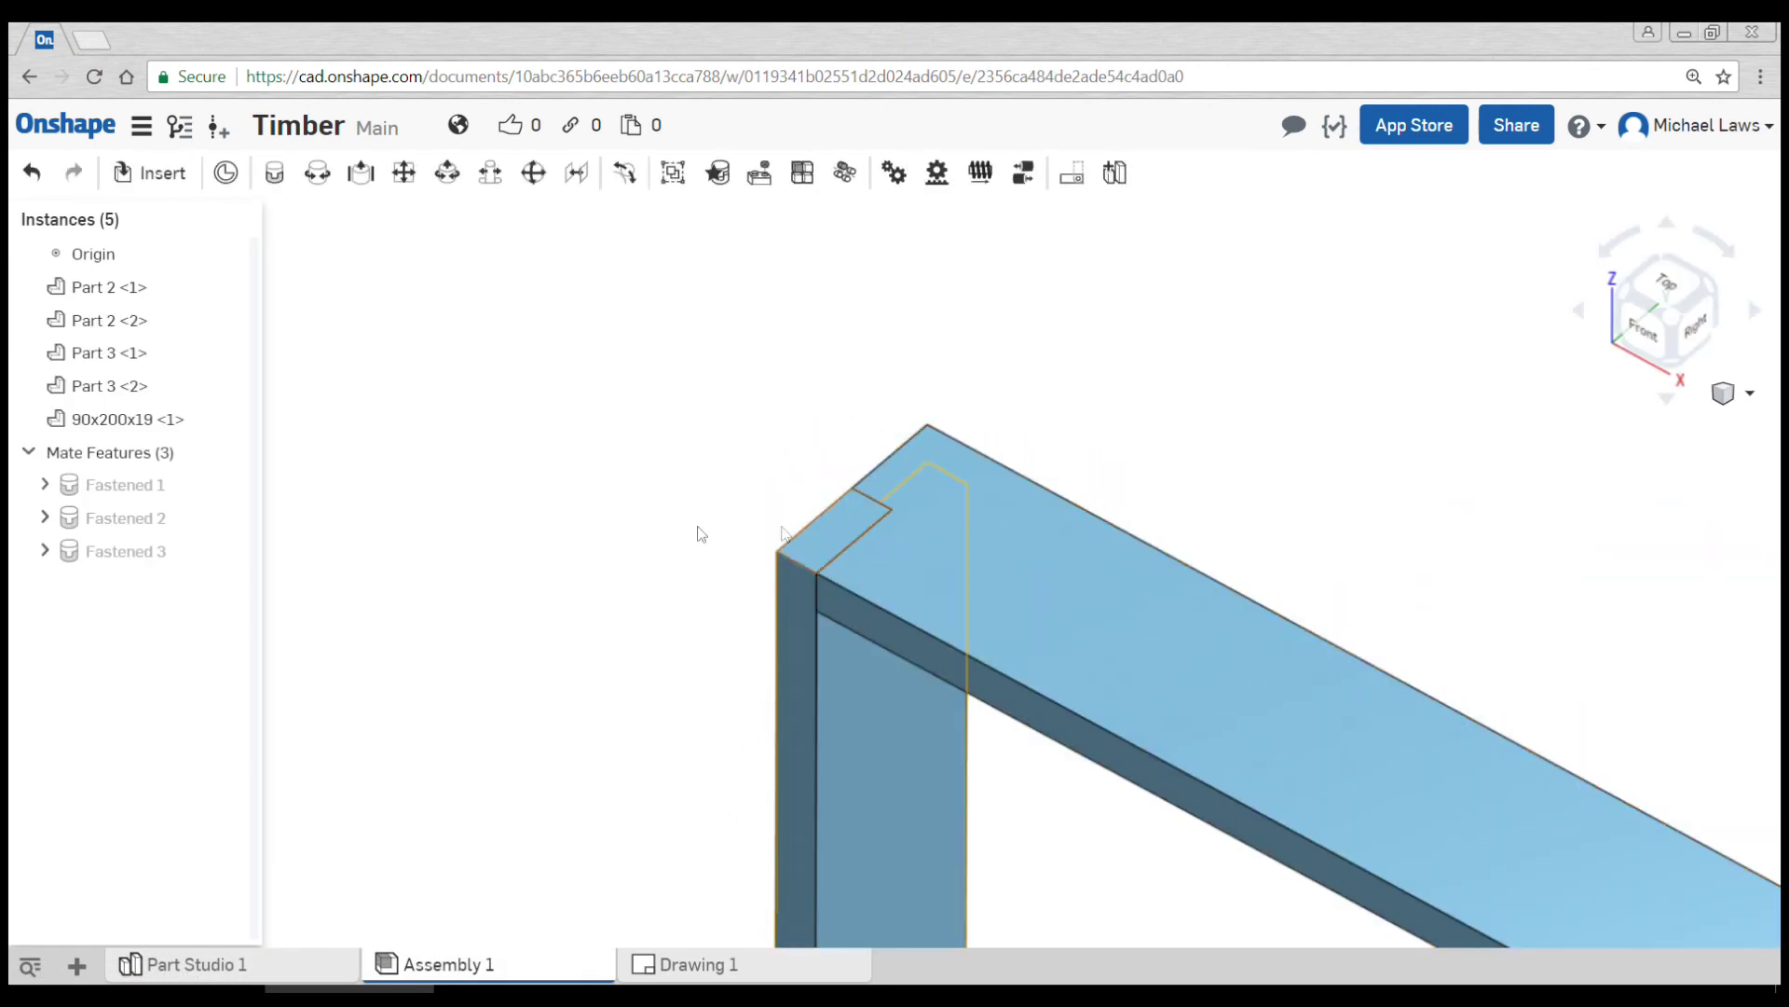
pyautogui.scroll(-6, 701, 534)
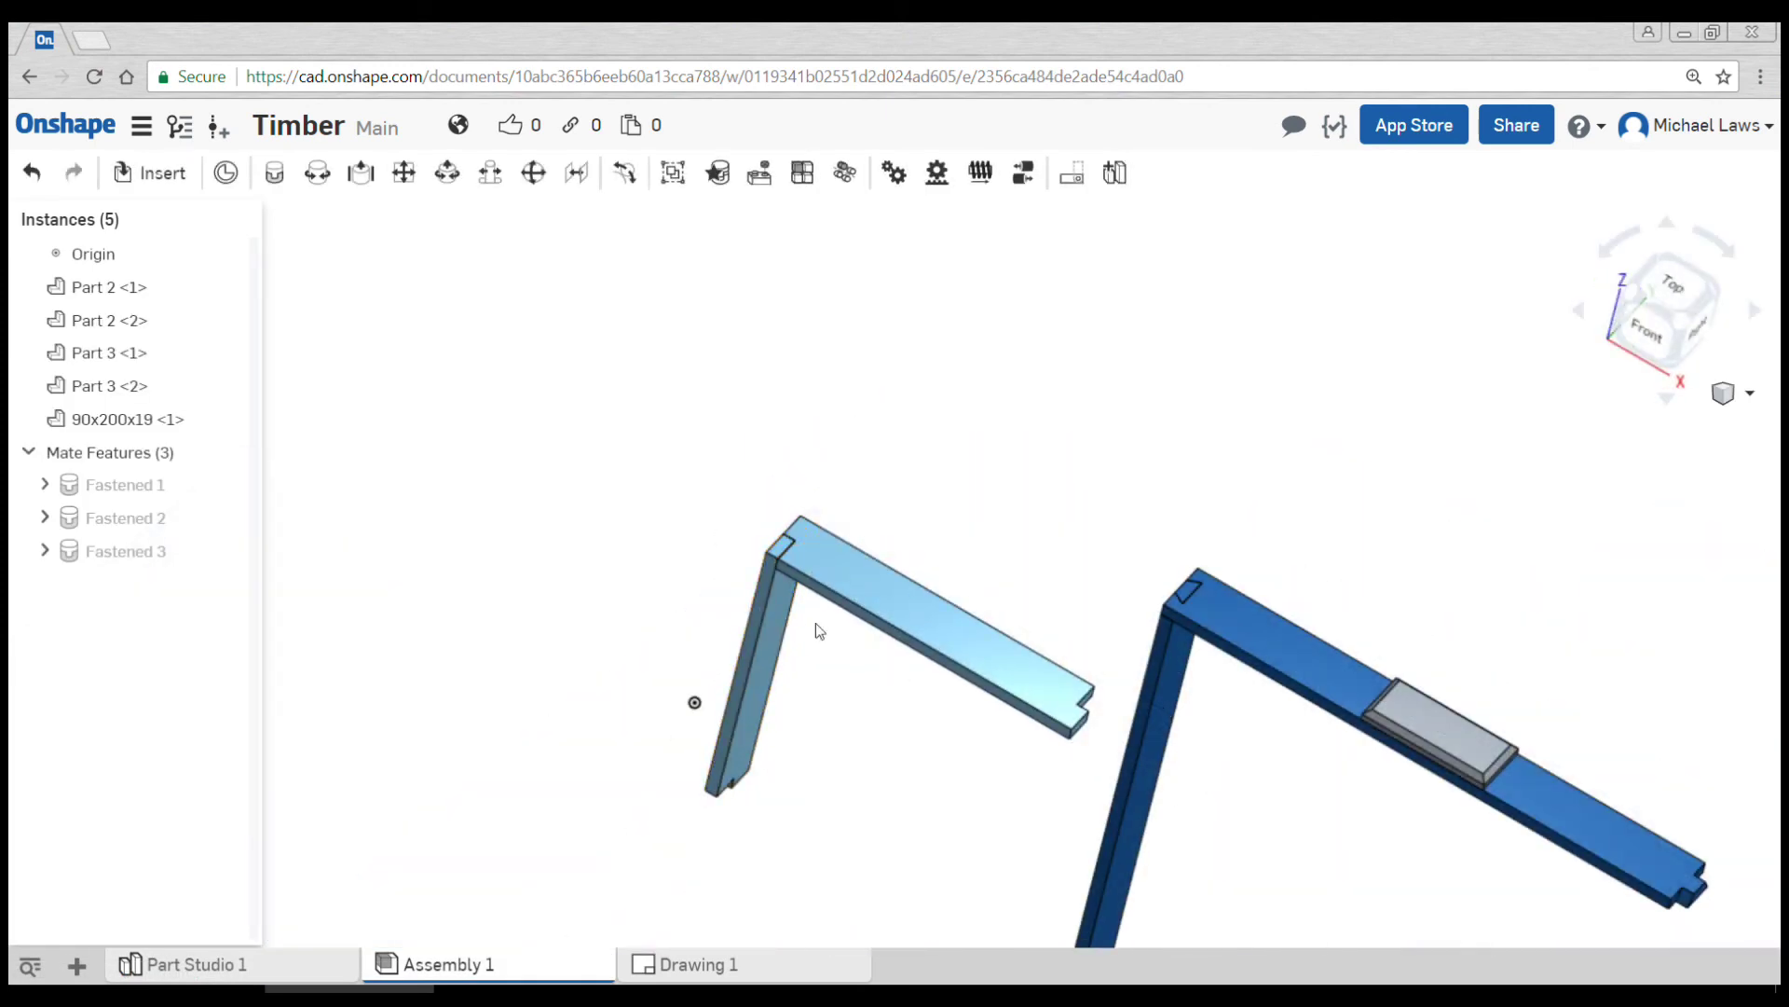
pyautogui.moveTo(818, 631)
pyautogui.mouseDown(button='right')
pyautogui.moveTo(745, 746)
pyautogui.moveTo(652, 839)
pyautogui.mouseUp(button='right')
pyautogui.click(675, 960)
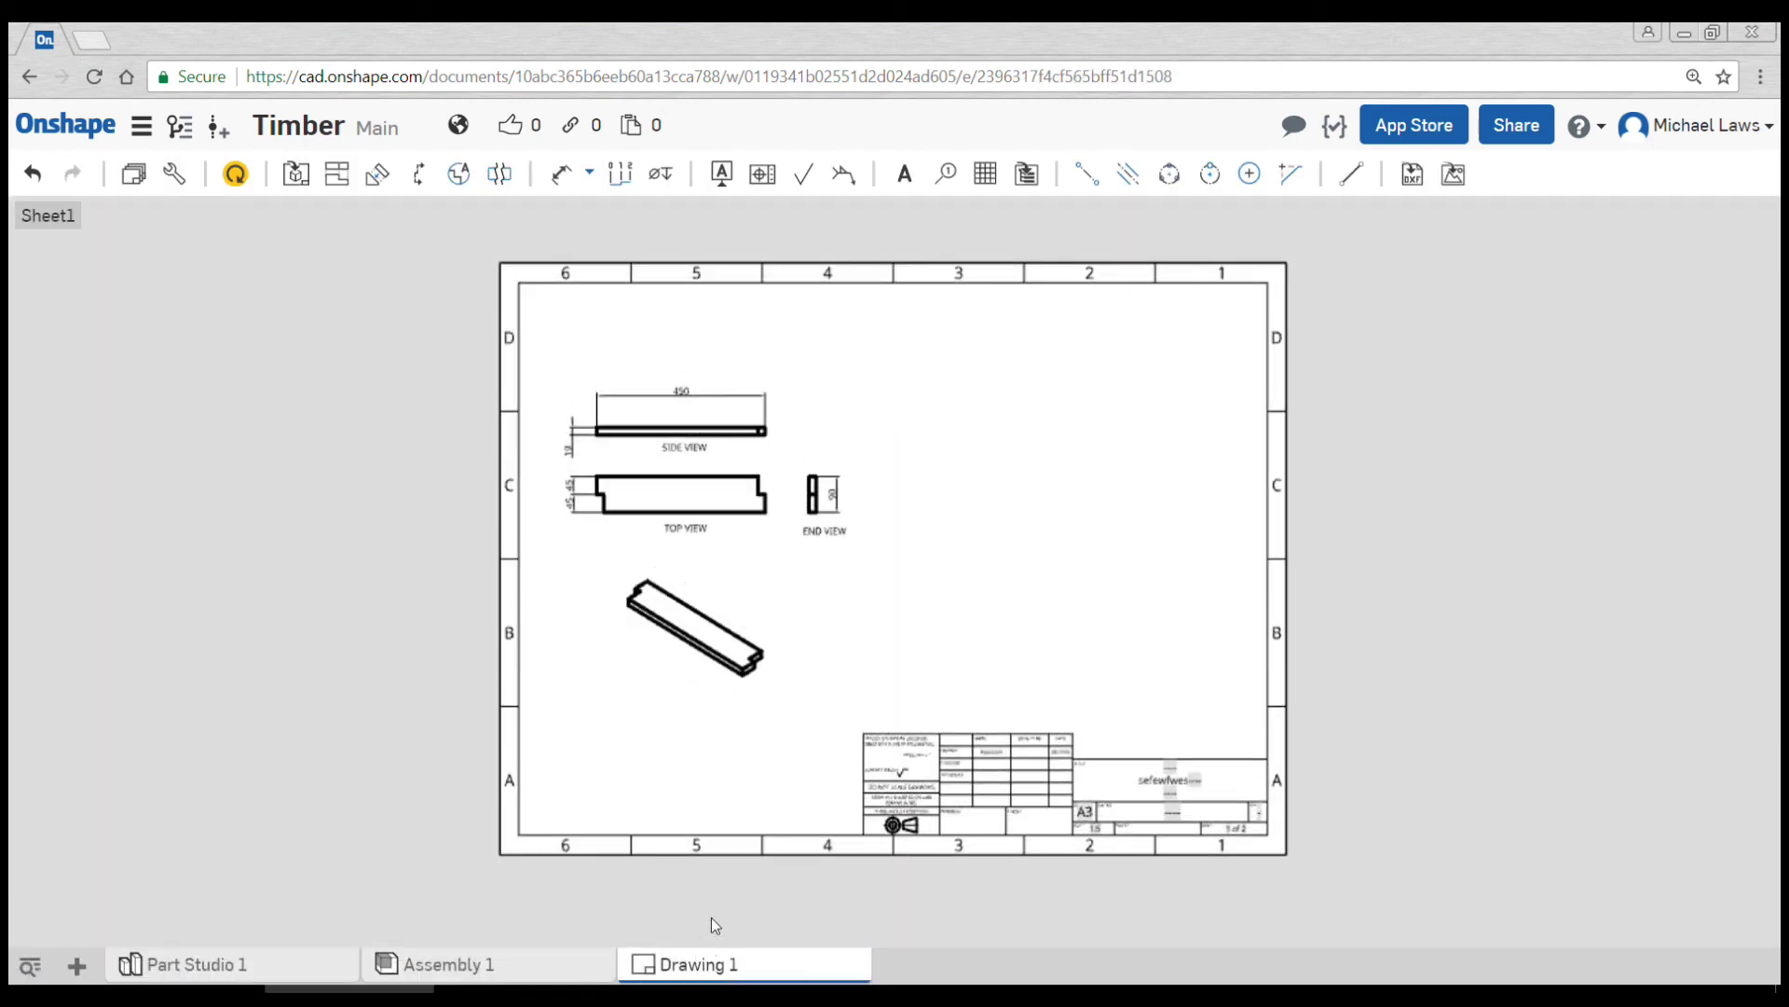
# Update Sheet1 from the model so the side view length reads 500, and fit the sheet.
pyautogui.scroll(1, 712, 923)
pyautogui.scroll(4, 652, 355)
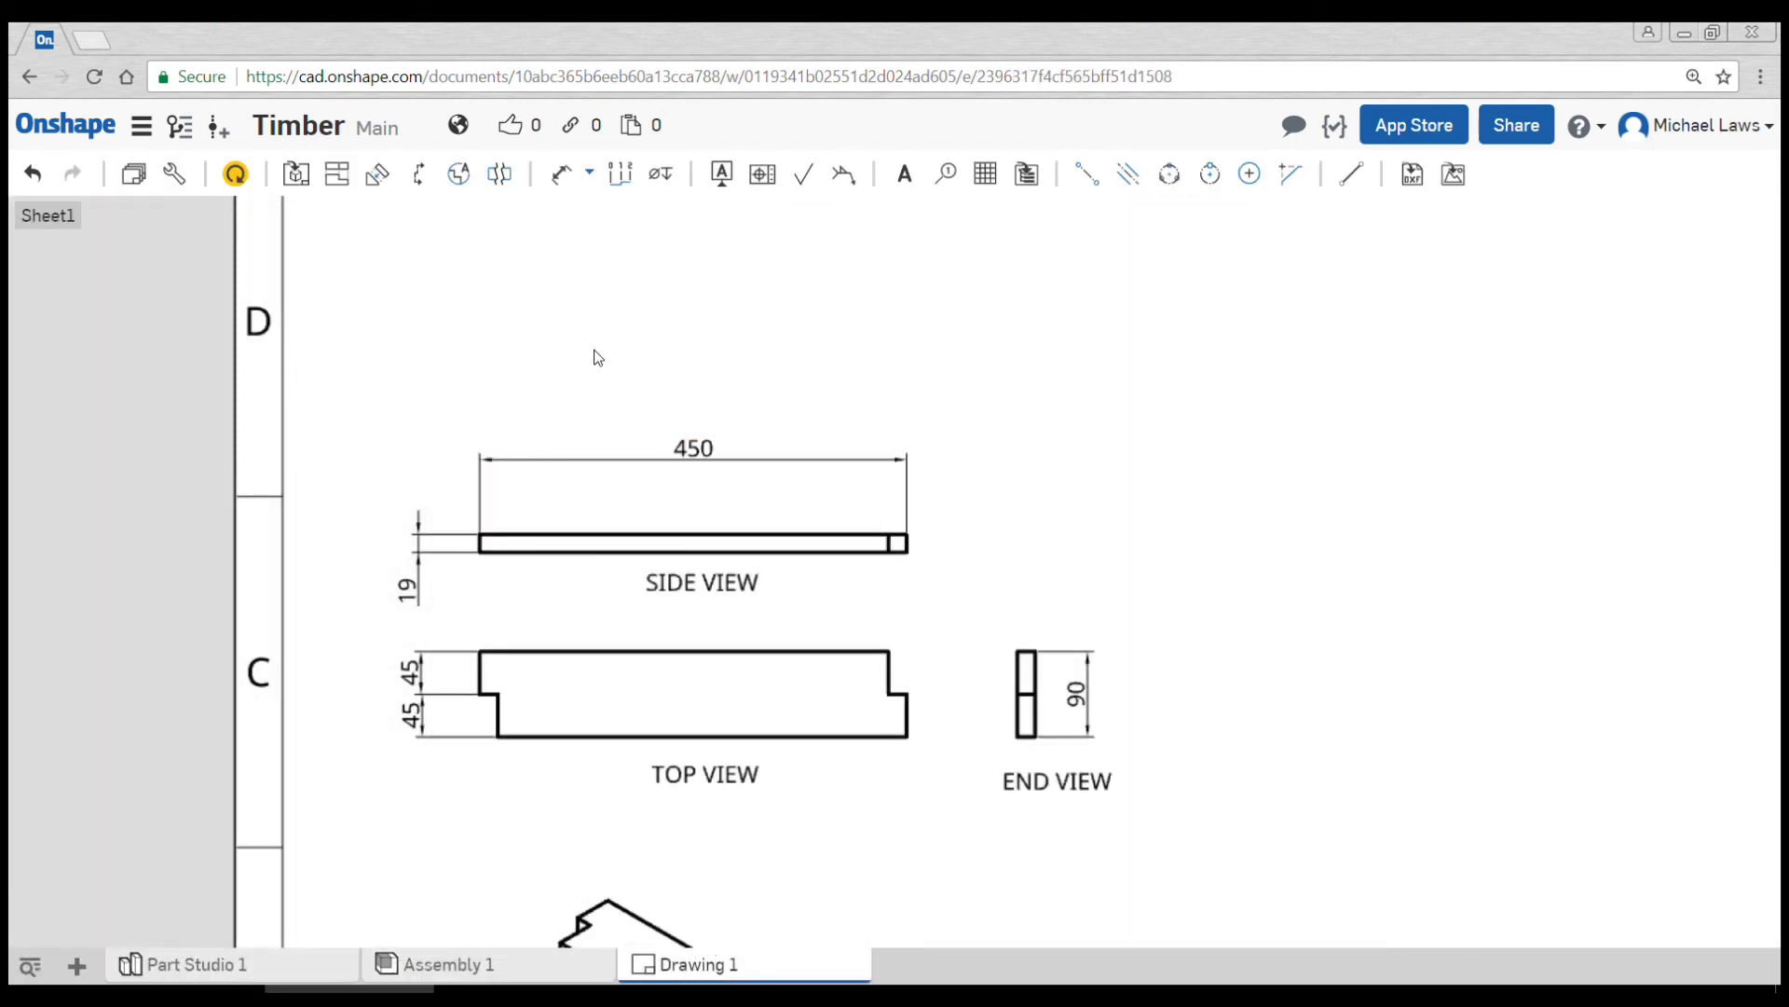
pyautogui.click(236, 175)
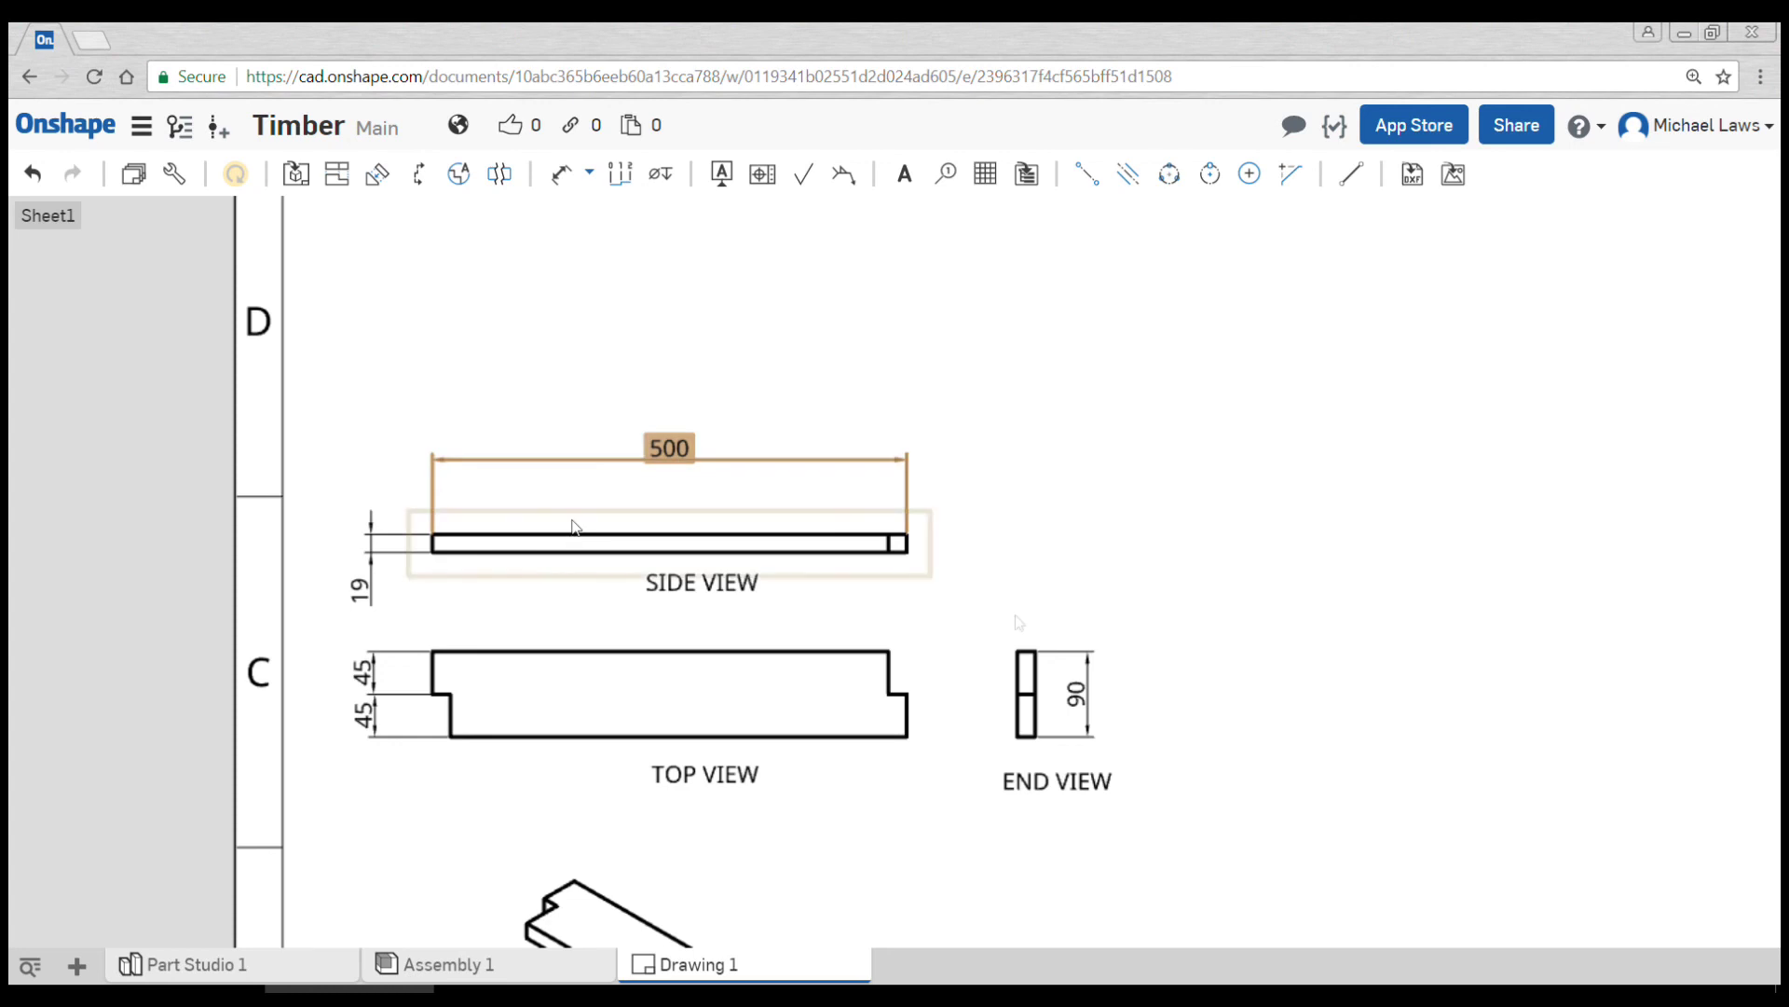
pyautogui.press('f')
pyautogui.scroll(3, 1072, 611)
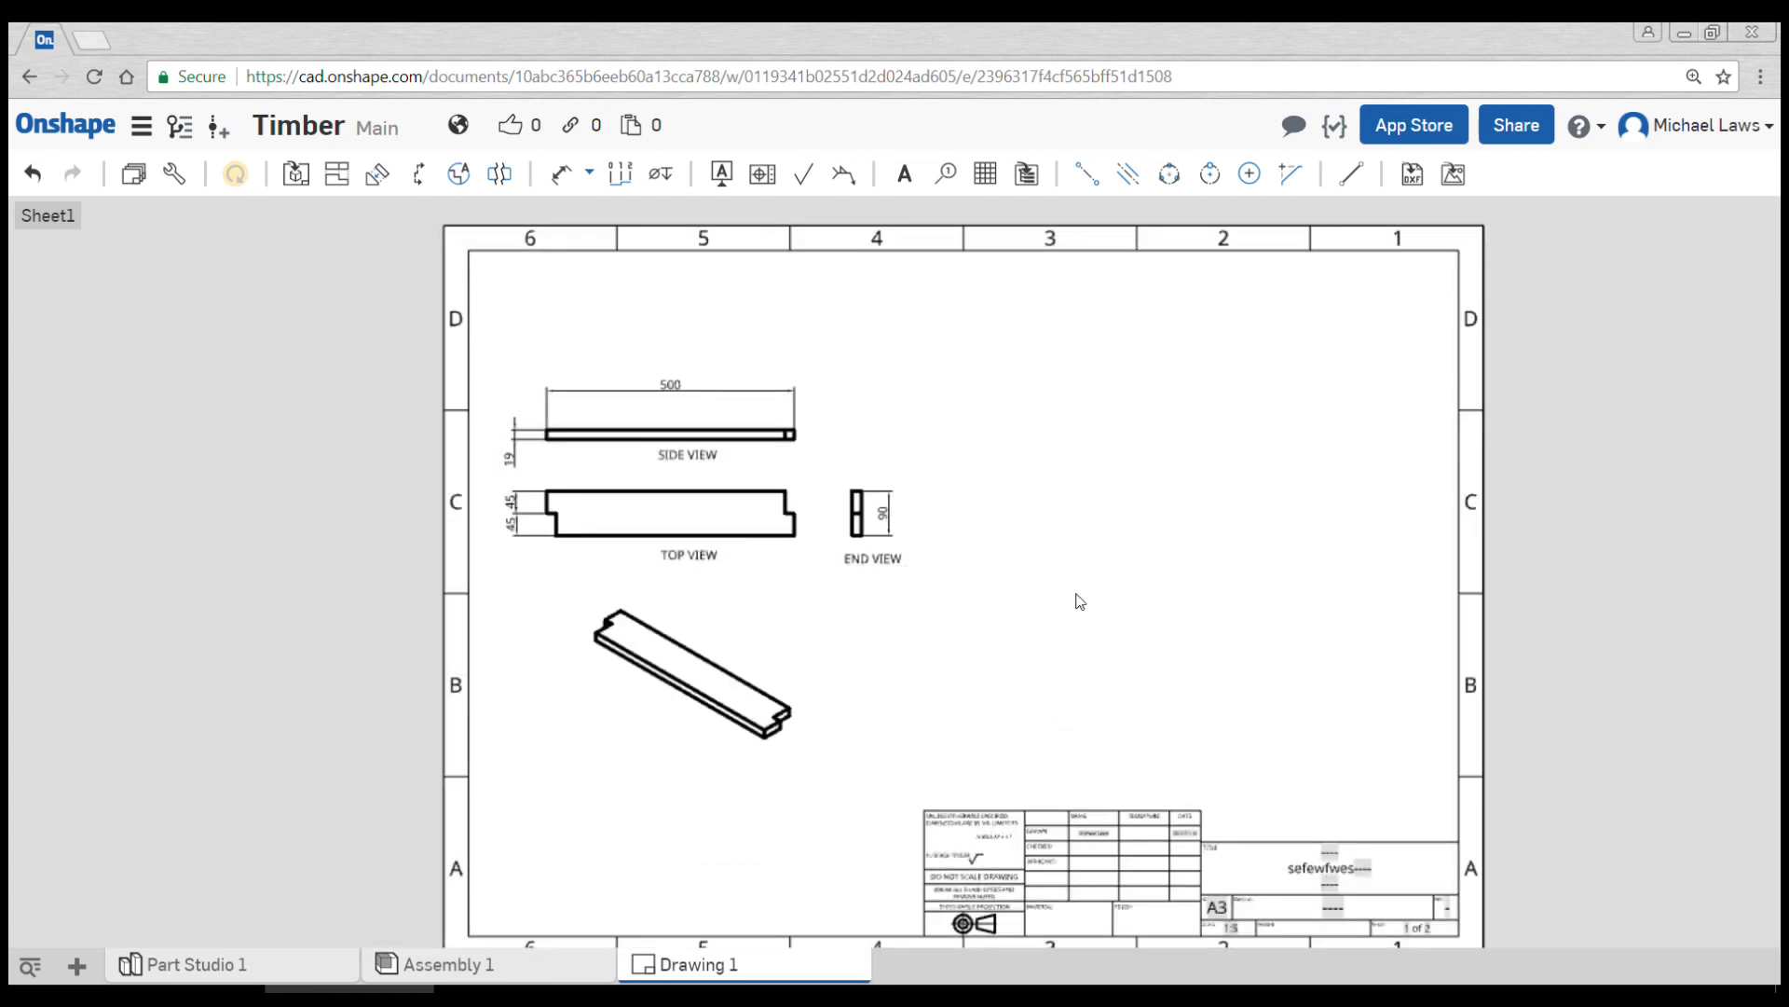
# Open the Export drawing dialog for Drawing 1 from its tab's context menu, with PDF format.
pyautogui.rightClick(721, 965)
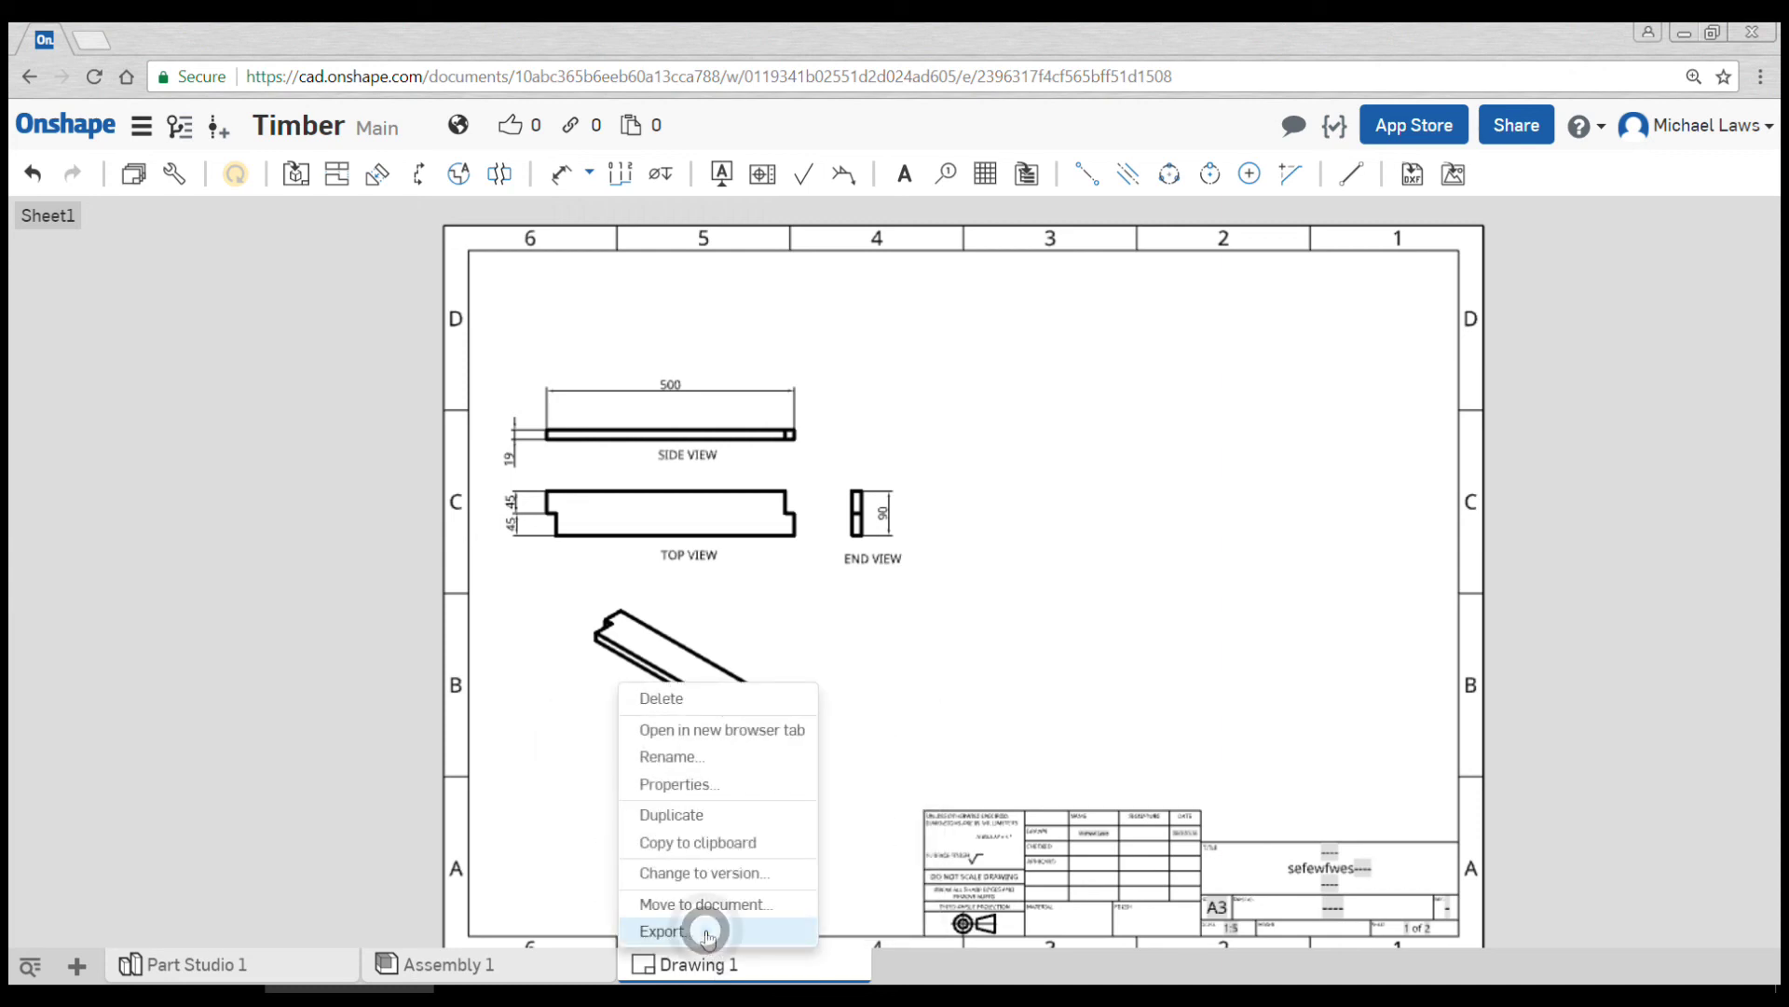
pyautogui.click(711, 931)
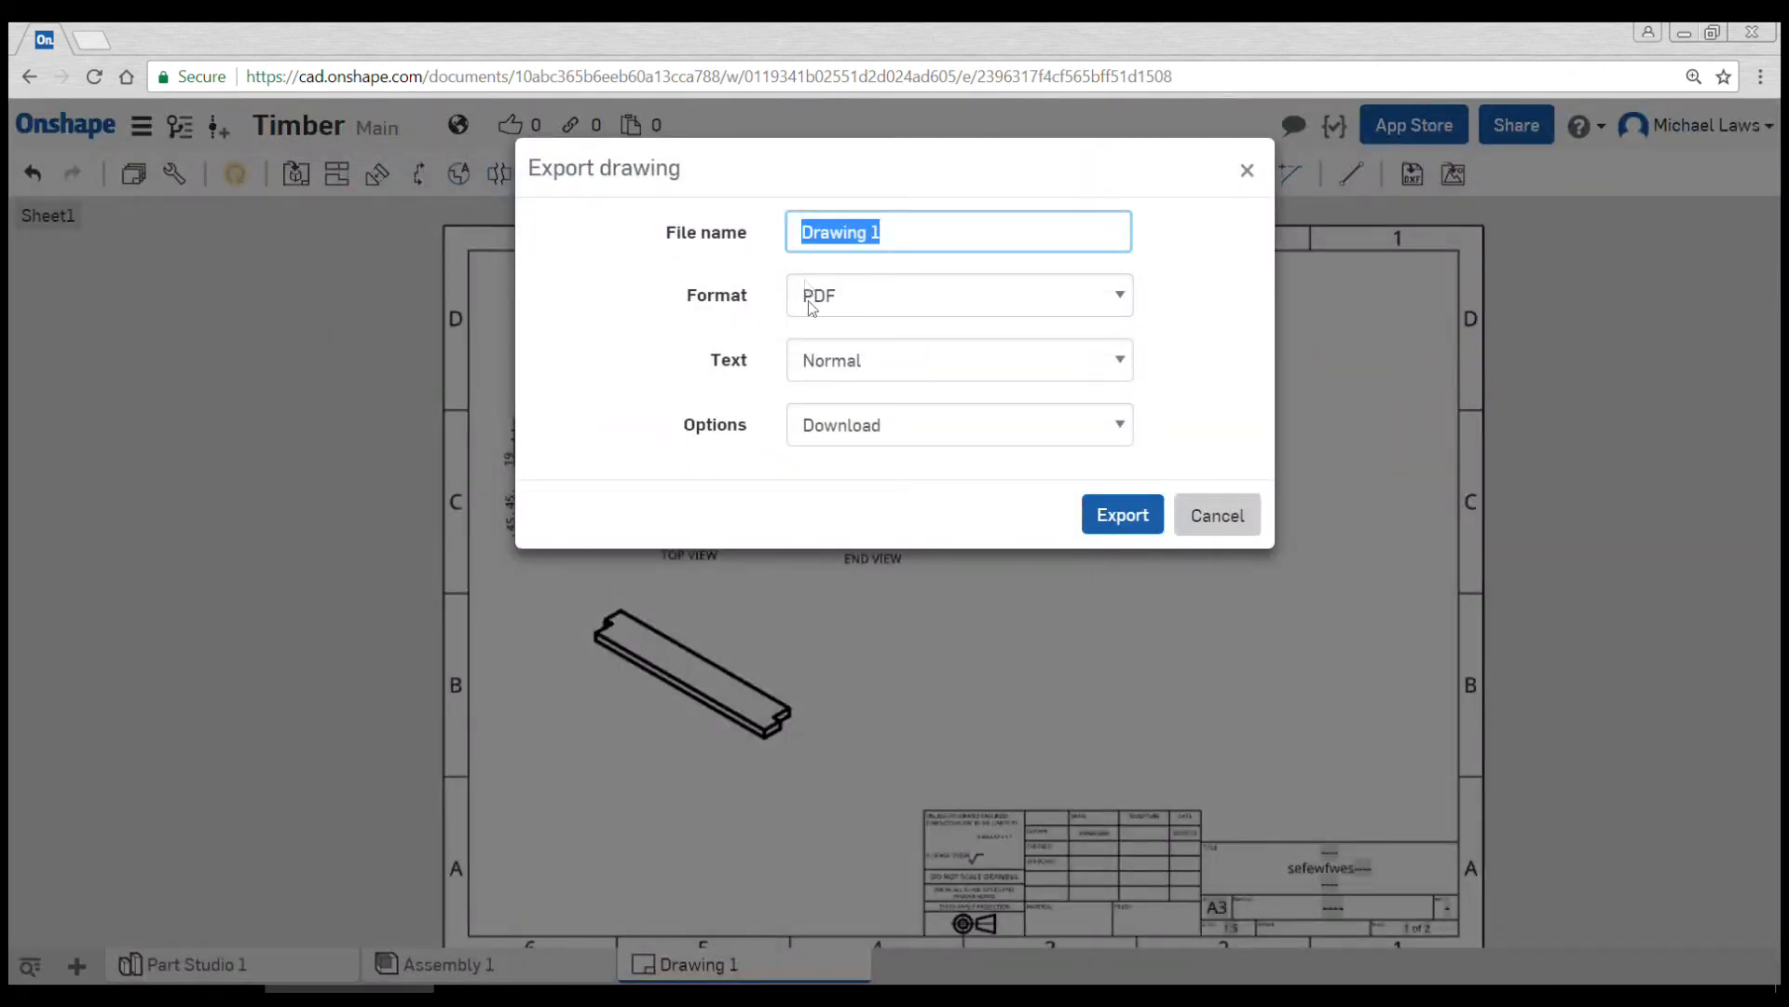